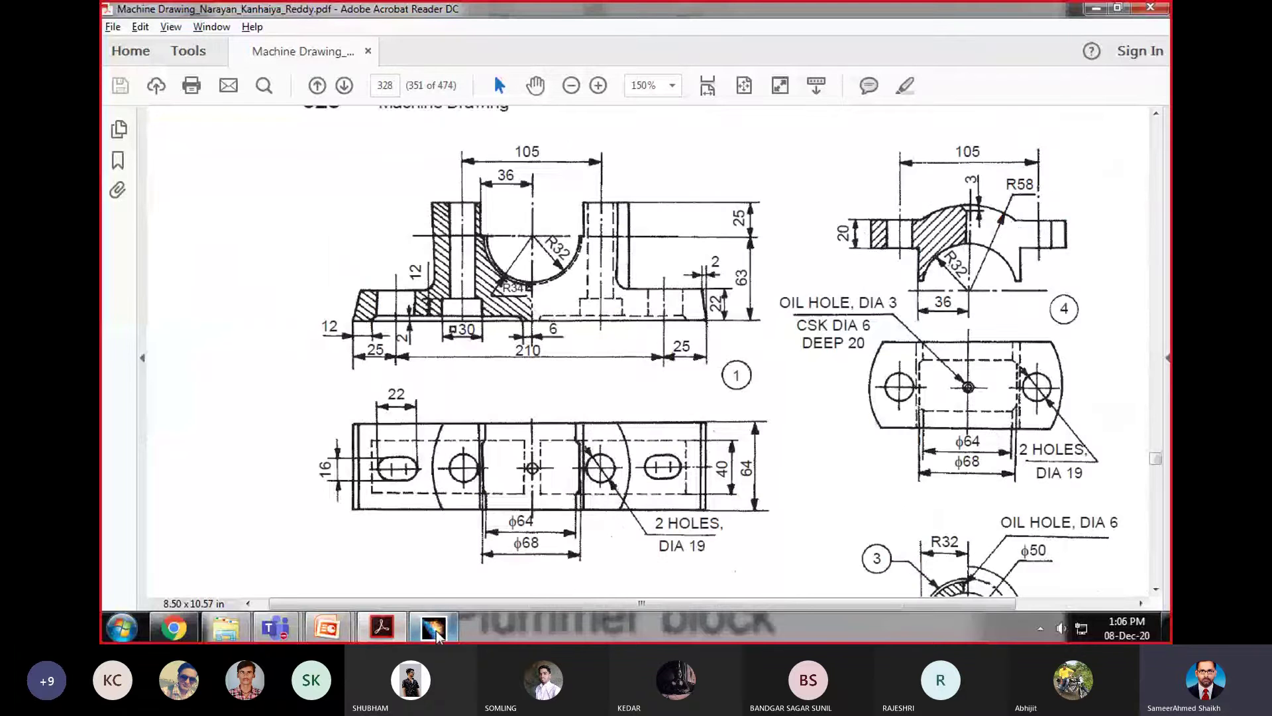
Step: Switch to CATIA and open the Base_plummer Block_1 part from the Plummer Block folder
{"action": "left_click", "coordinate": [435, 628]}
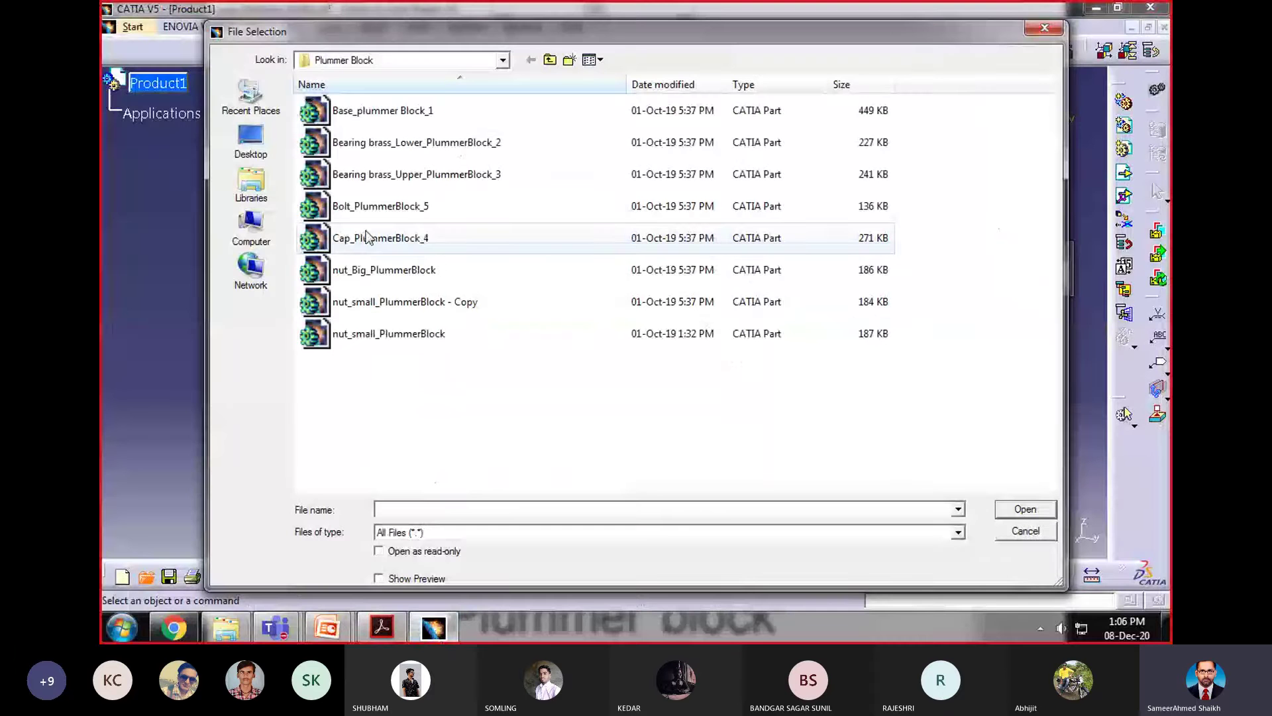
{"action": "left_click", "coordinate": [383, 110]}
{"action": "left_click", "coordinate": [1014, 510]}
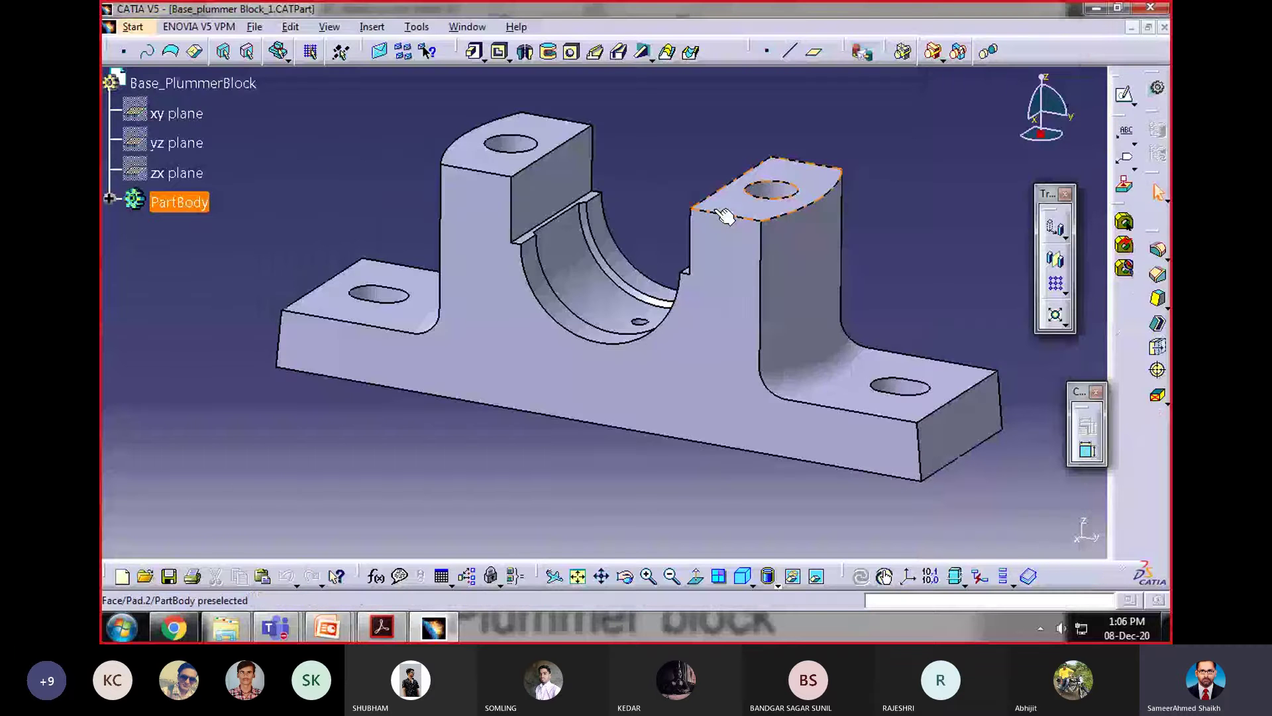
{"action": "left_click", "coordinate": [696, 464]}
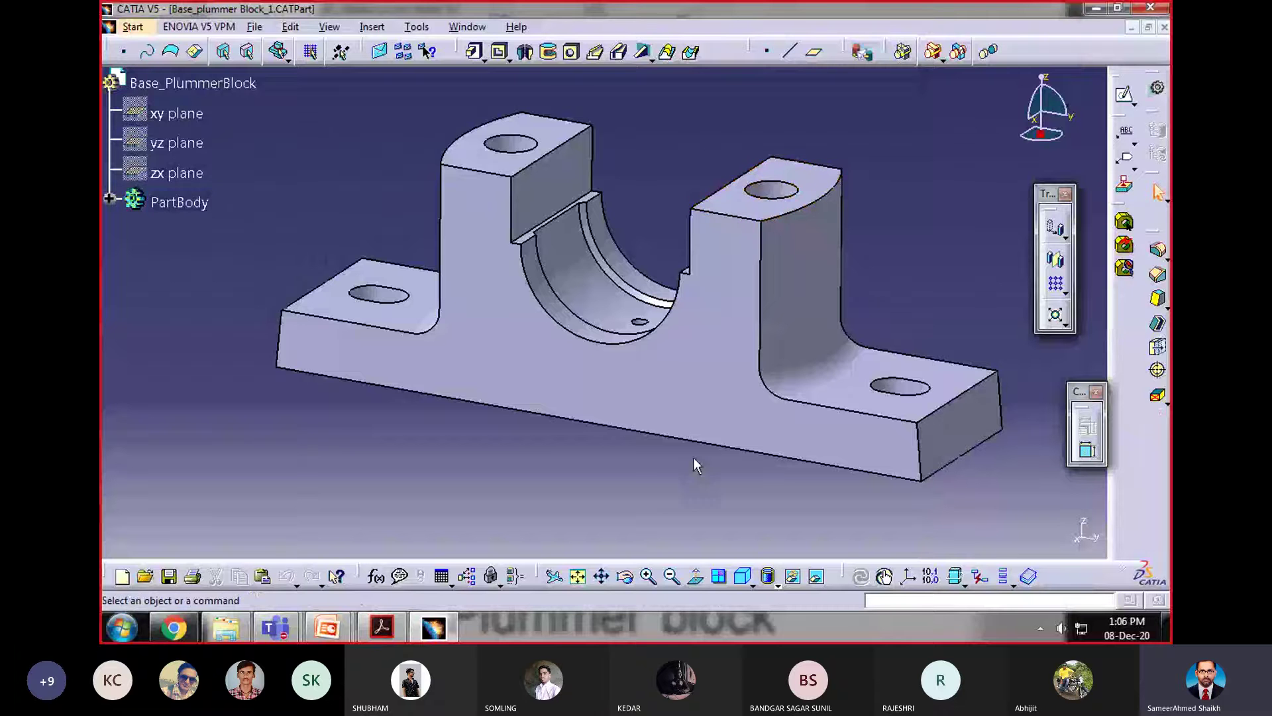
{"action": "middle_click_drag", "start_coordinate": [692, 464], "coordinate": [669, 448]}
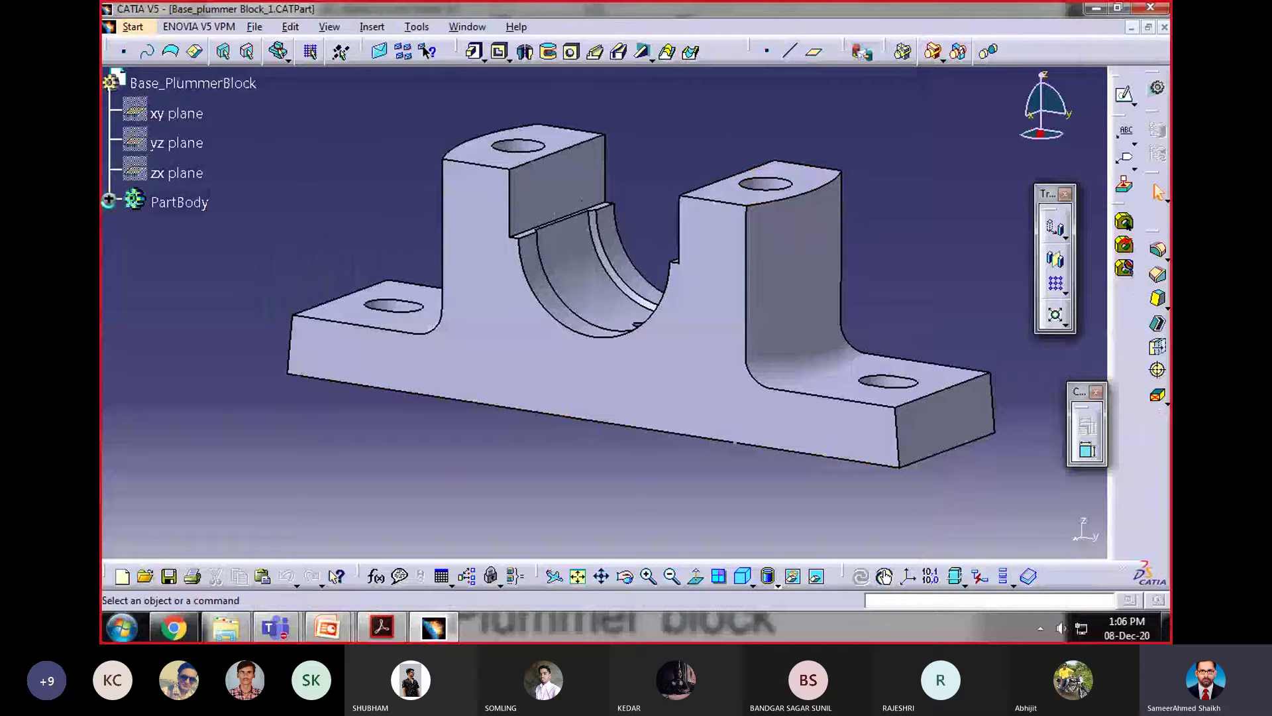
Step: Expand the PartBody tree, start a Structure scan at Pad.1 and examine the base slab from several angles
{"action": "left_click", "coordinate": [107, 199]}
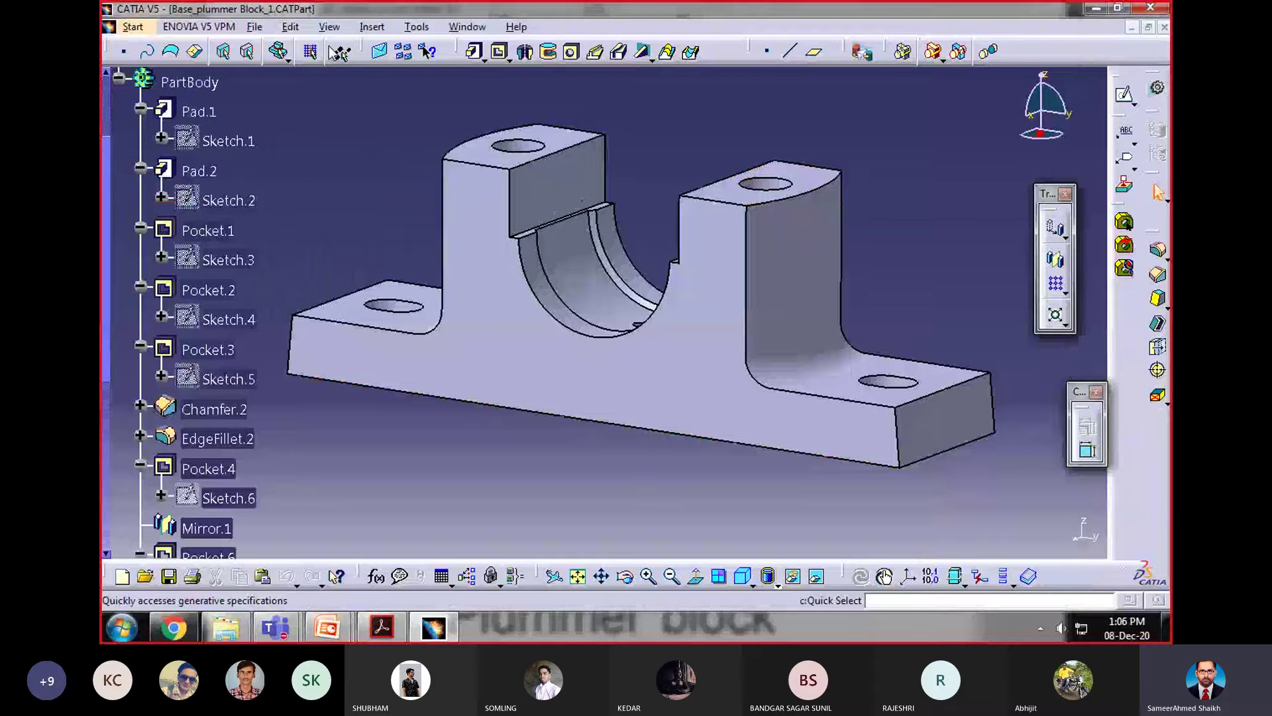
{"action": "left_click", "coordinate": [372, 26]}
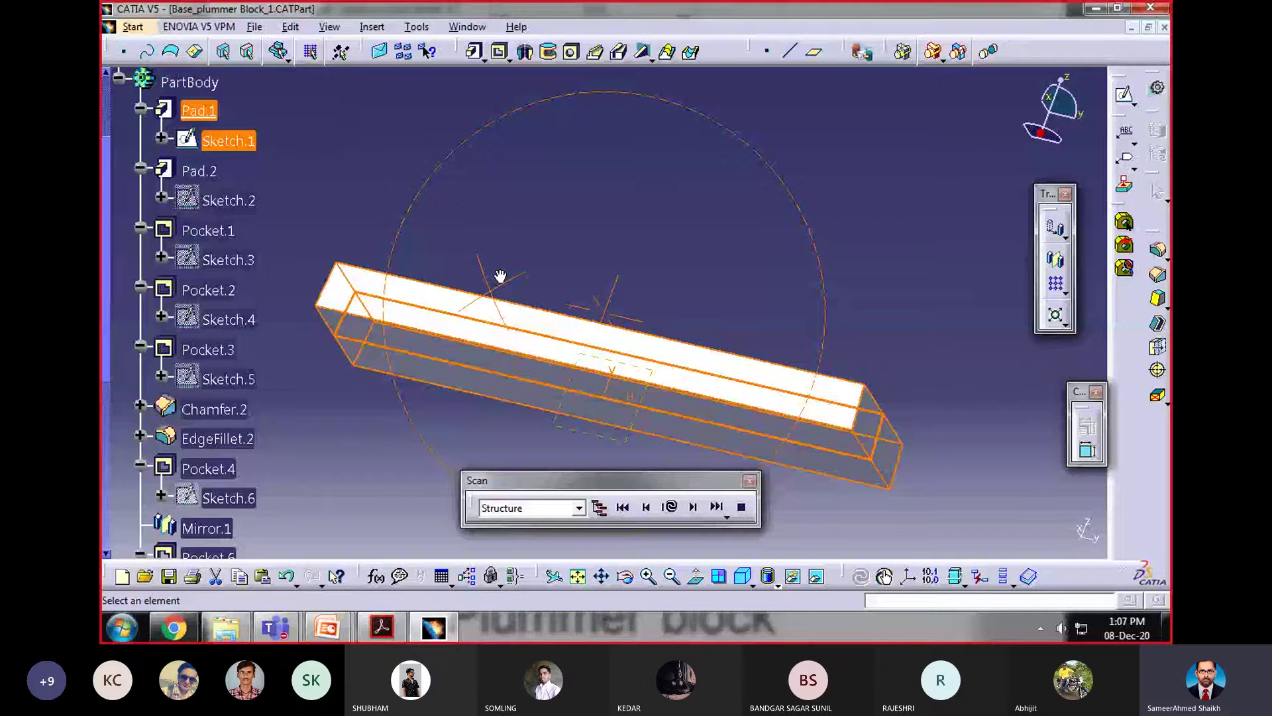
{"action": "middle_click_drag", "start_coordinate": [500, 277], "coordinate": [447, 388]}
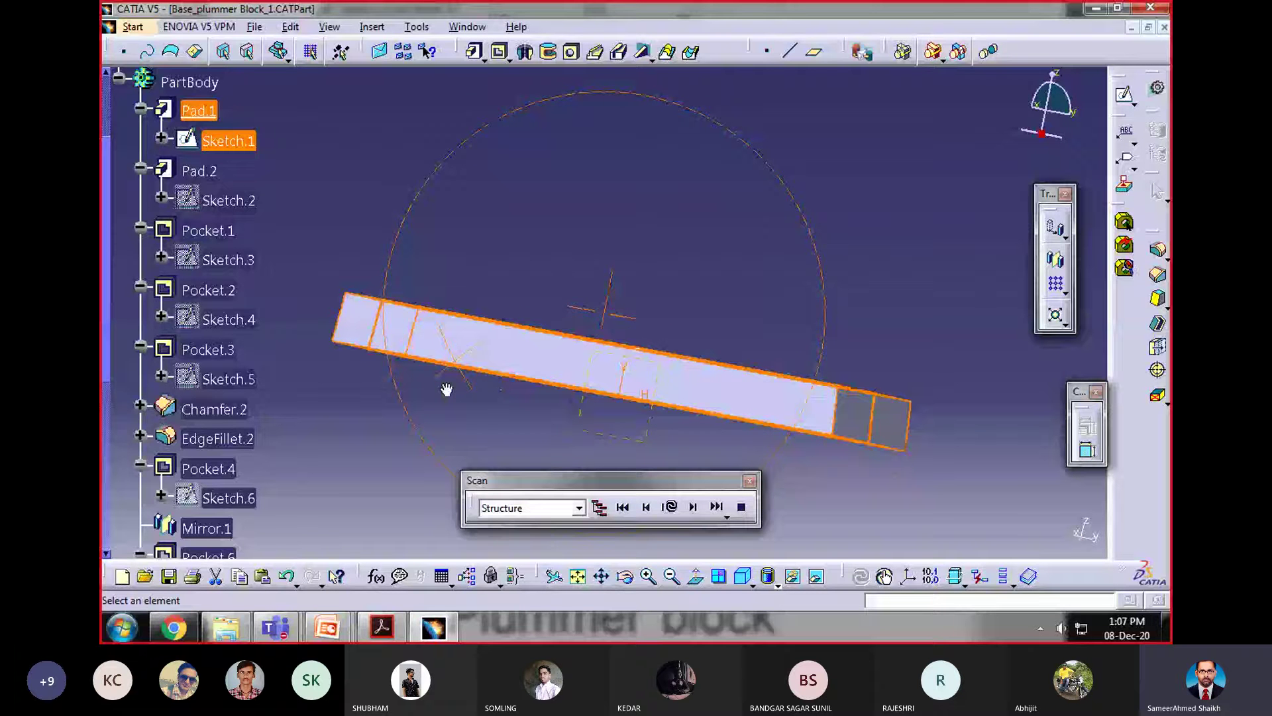
{"action": "middle_click_drag", "start_coordinate": [446, 389], "coordinate": [424, 288]}
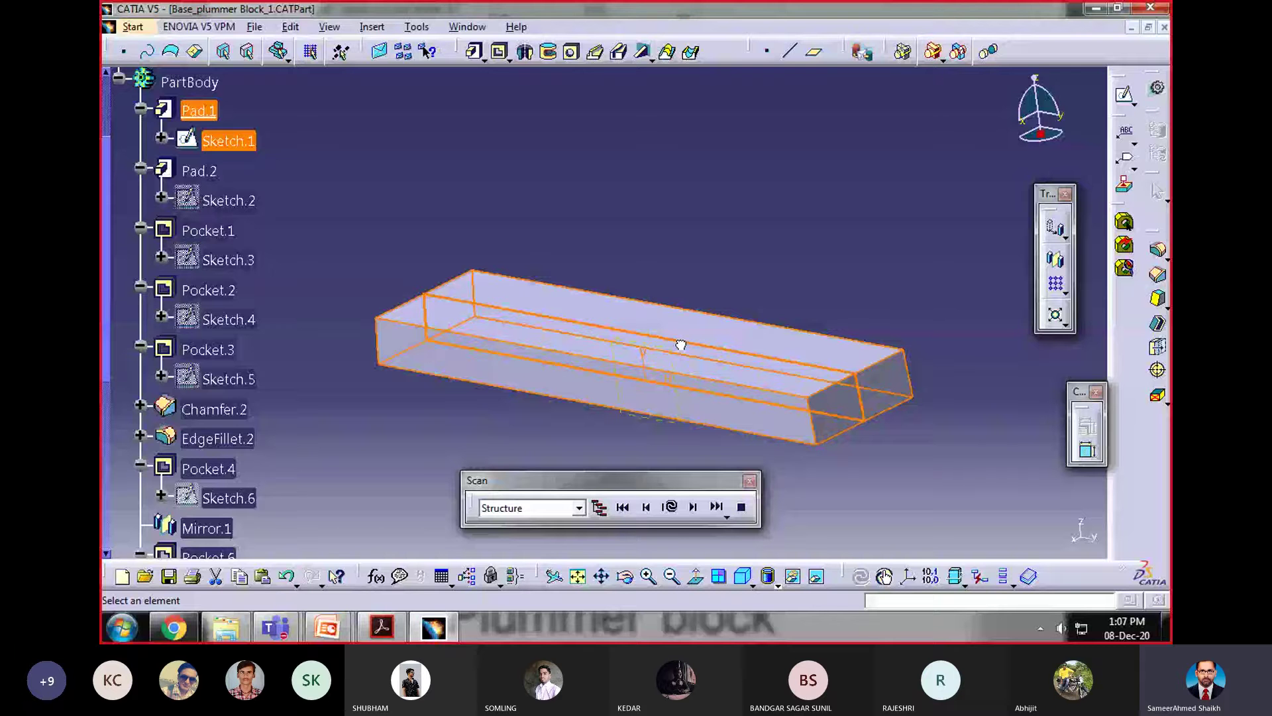
{"action": "middle_click_drag", "start_coordinate": [680, 345], "coordinate": [446, 404]}
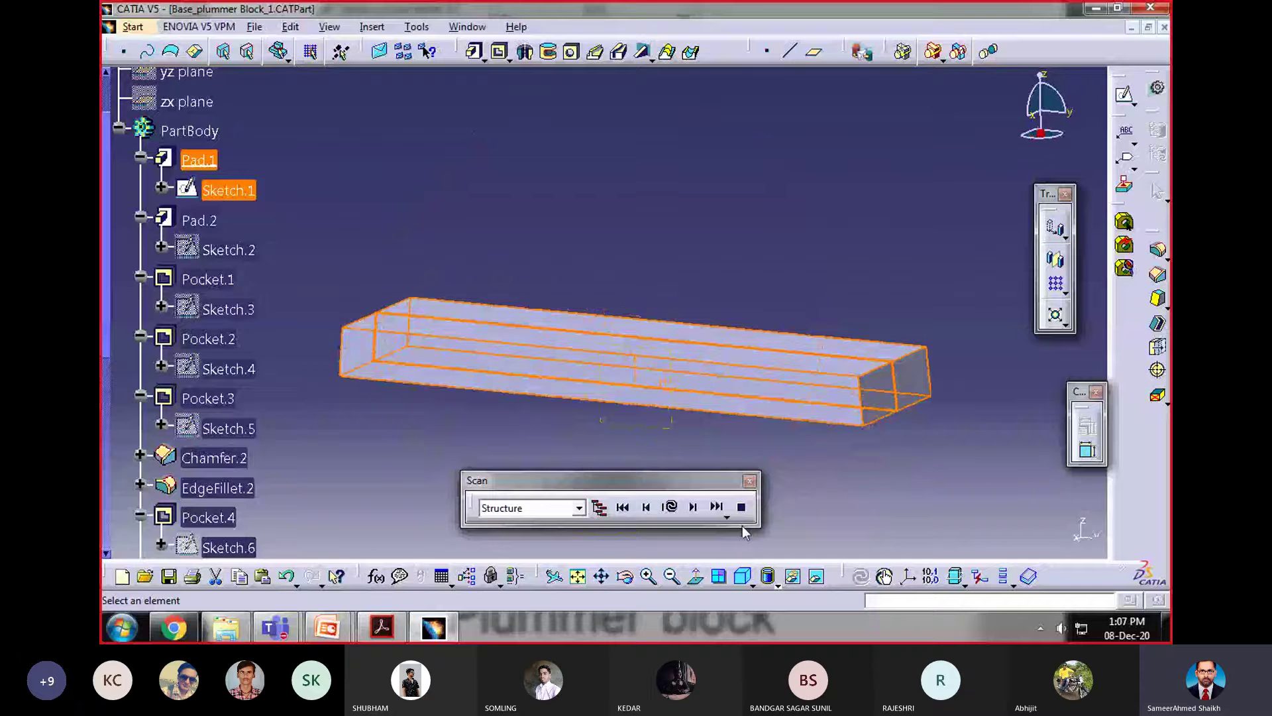
Step: Advance the scan to Pad.2 and examine the upright block with curved ends from the side and above
{"action": "left_click", "coordinate": [692, 507]}
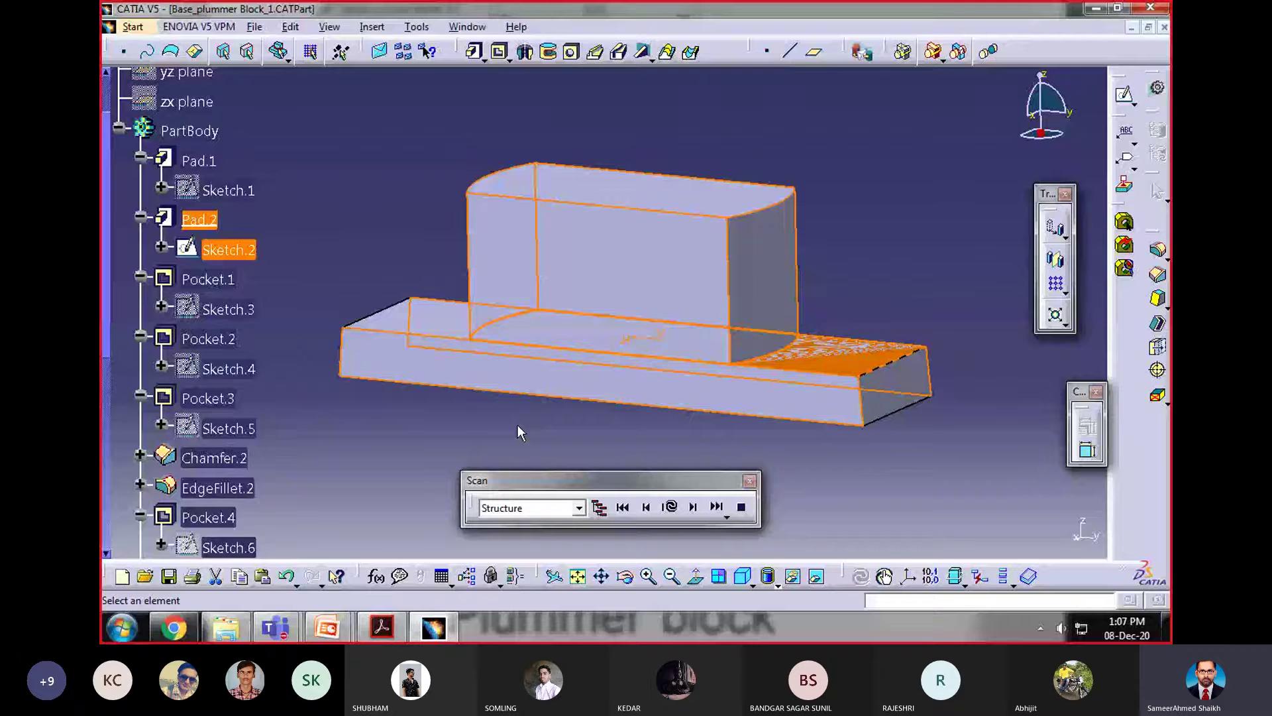
{"action": "middle_click_drag", "start_coordinate": [517, 426], "coordinate": [701, 510]}
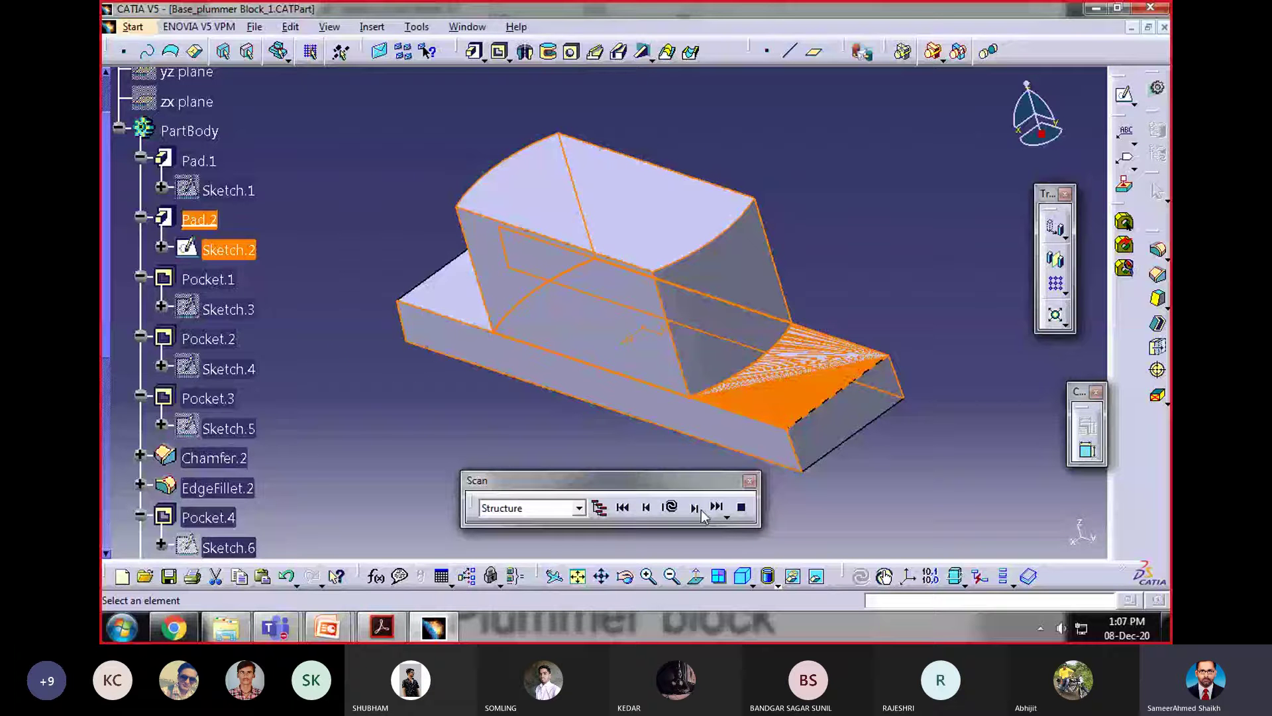
{"action": "middle_click_drag", "start_coordinate": [701, 450], "coordinate": [585, 315]}
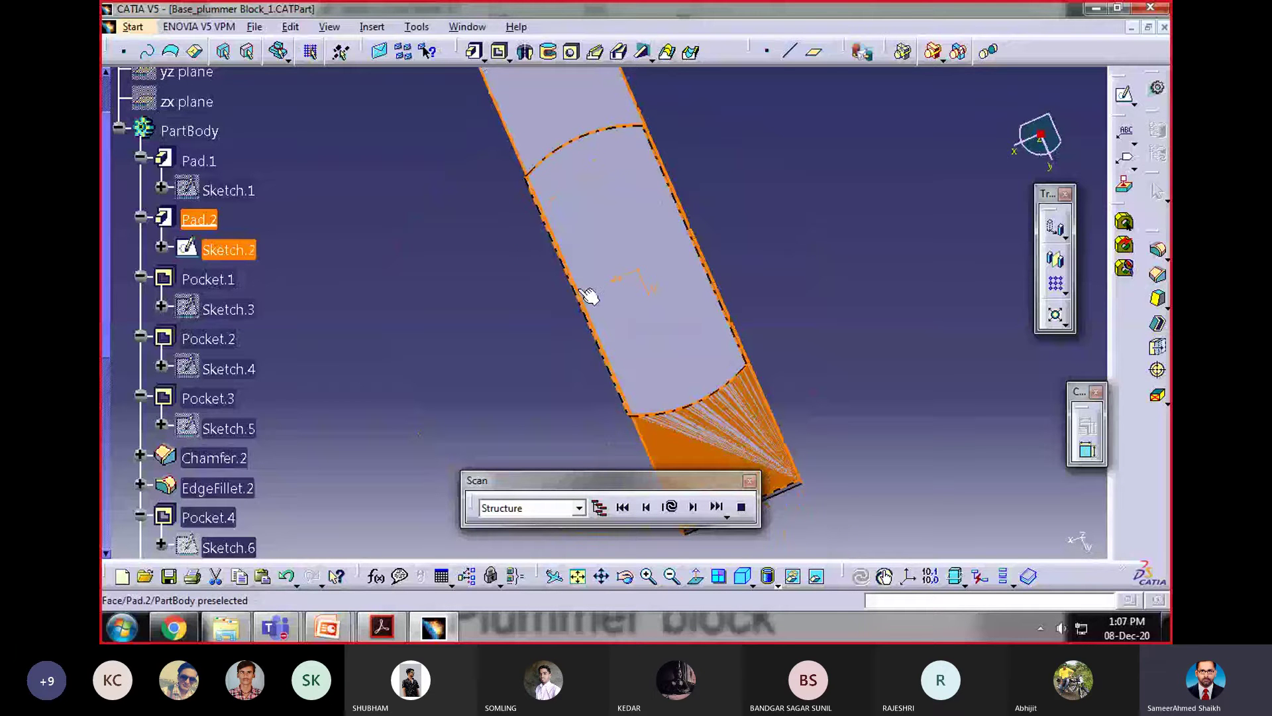
{"action": "middle_click_drag", "start_coordinate": [593, 434], "coordinate": [601, 428]}
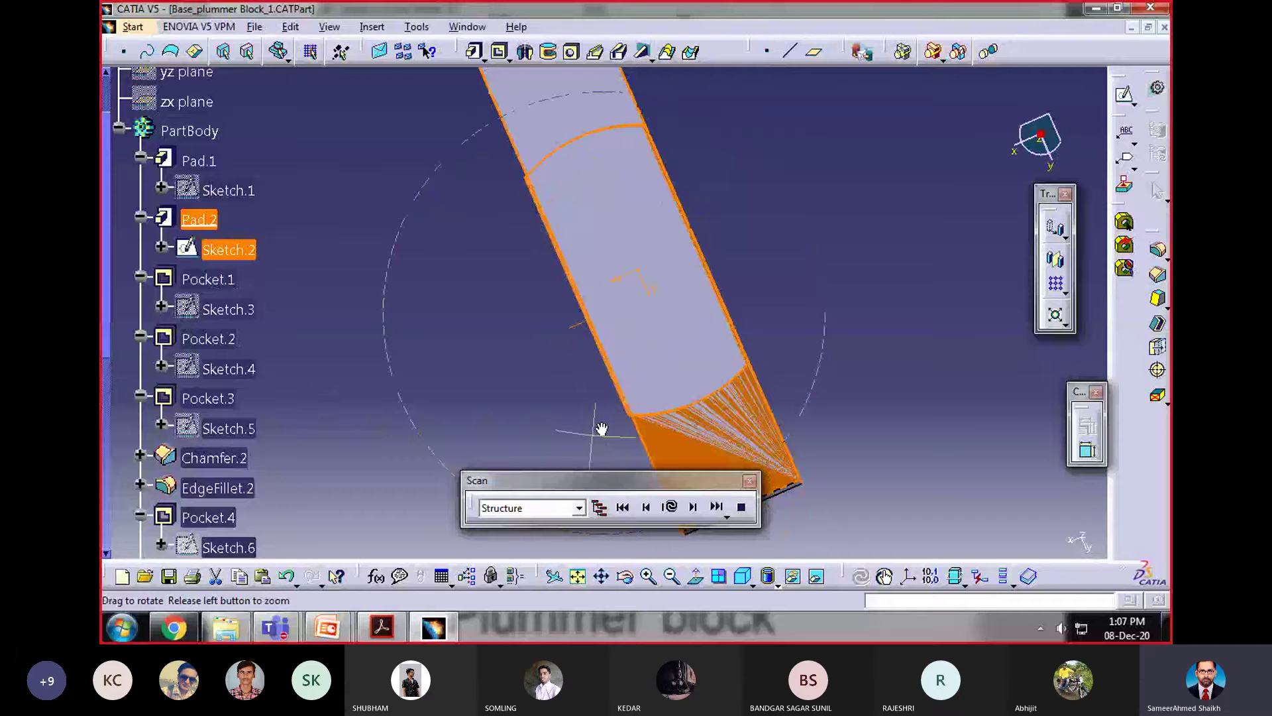
{"action": "middle_click_drag", "start_coordinate": [601, 429], "coordinate": [689, 308]}
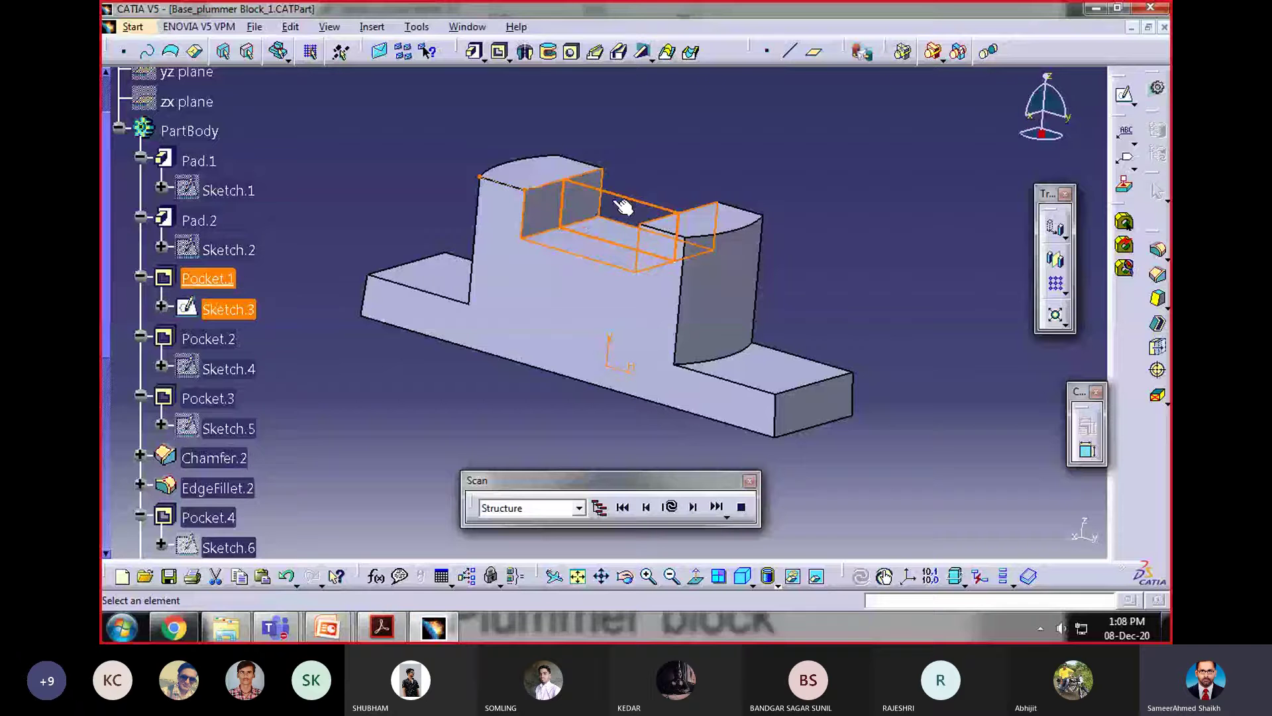
Step: Advance the scan to Pocket.2 and examine the semicircular bearing cut between the uprights
{"action": "left_click", "coordinate": [693, 508]}
{"action": "left_click", "coordinate": [694, 508]}
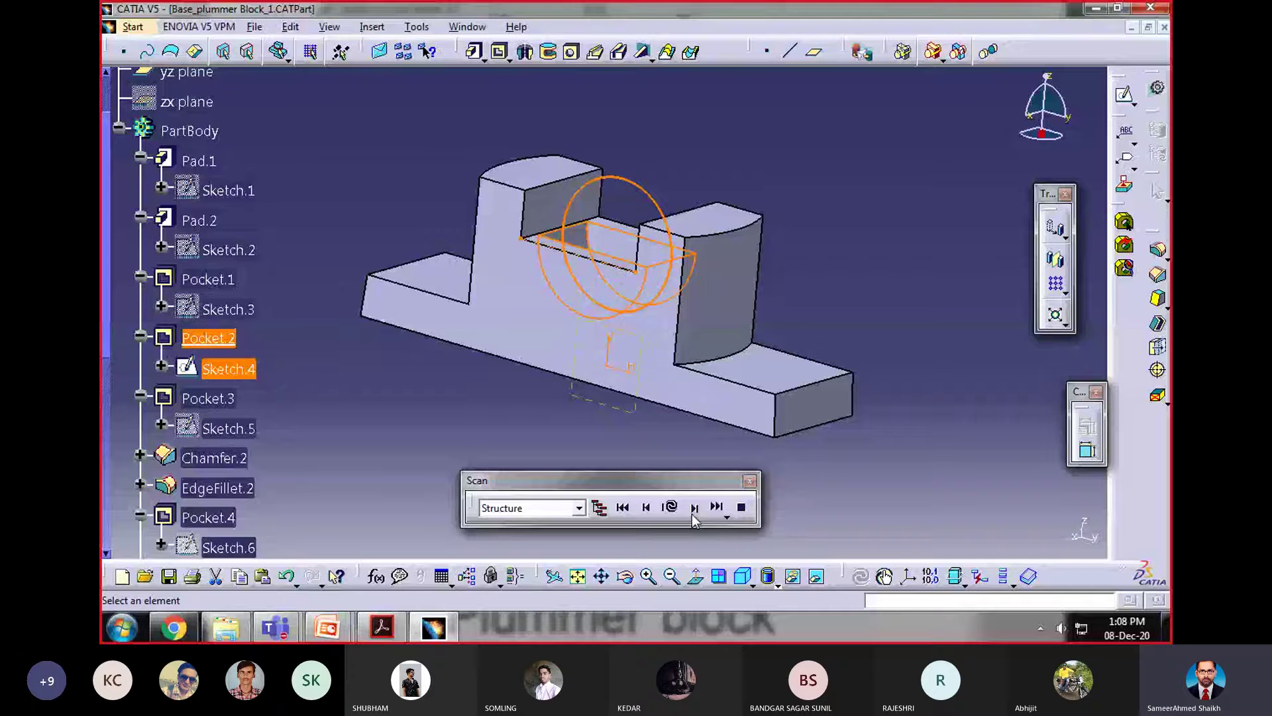
{"action": "middle_click_drag", "start_coordinate": [682, 424], "coordinate": [661, 322]}
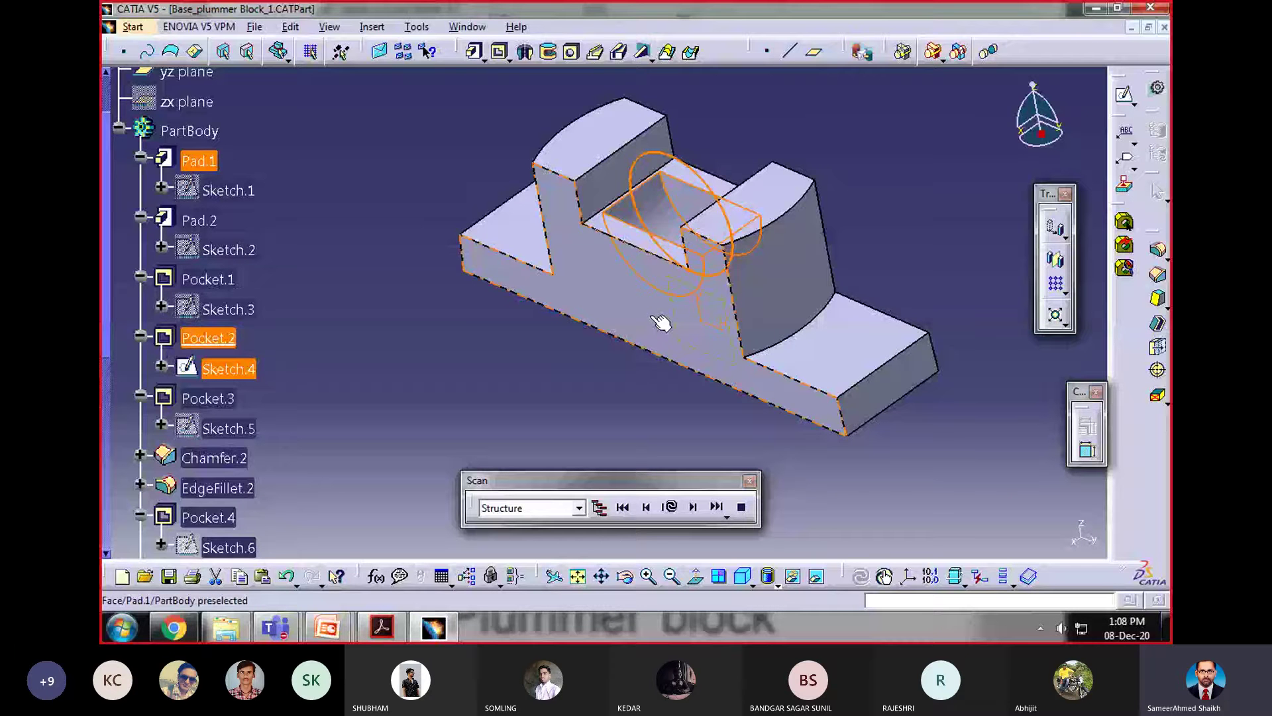
Step: Advance the scan to Pocket.3 and examine the stepped bearing seat up close
{"action": "left_click", "coordinate": [693, 506]}
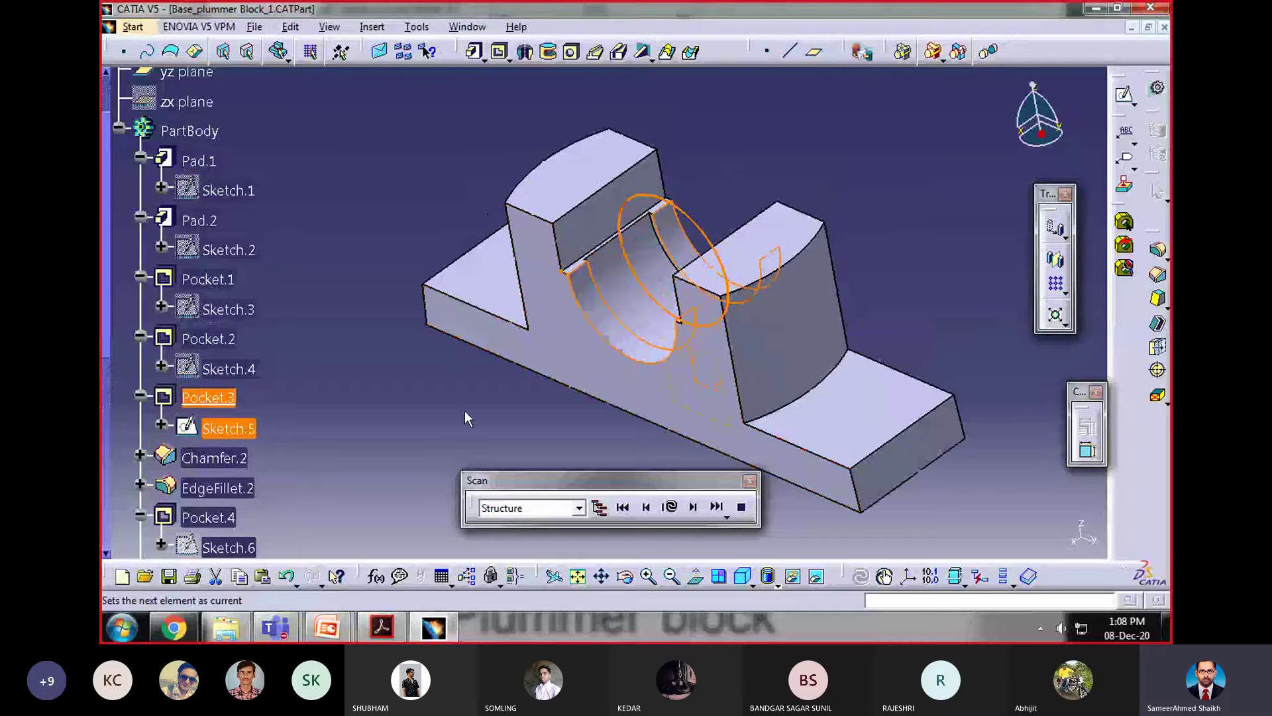
{"action": "mouse_move", "coordinate": [464, 410]}
{"action": "middle_mouse_down"}
{"action": "mouse_move", "coordinate": [518, 409]}
{"action": "mouse_move", "coordinate": [587, 282]}
{"action": "middle_mouse_up"}
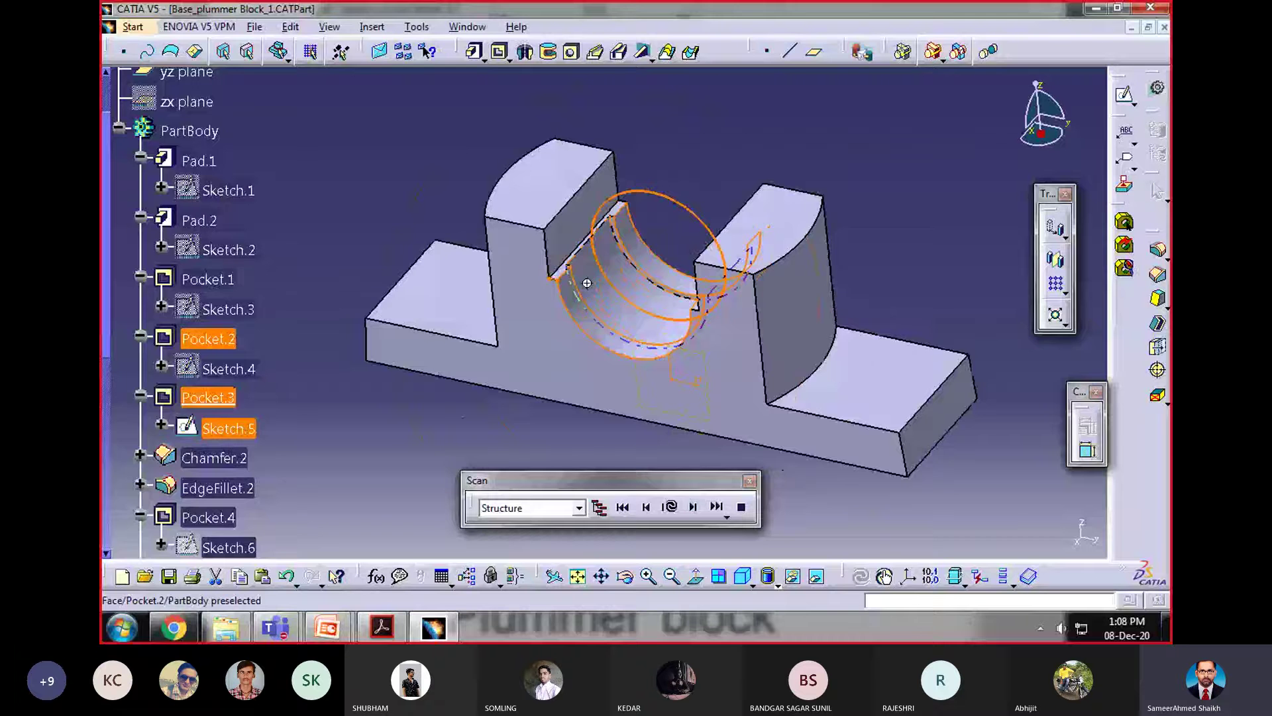
{"action": "middle_click_drag", "start_coordinate": [587, 283], "coordinate": [629, 221]}
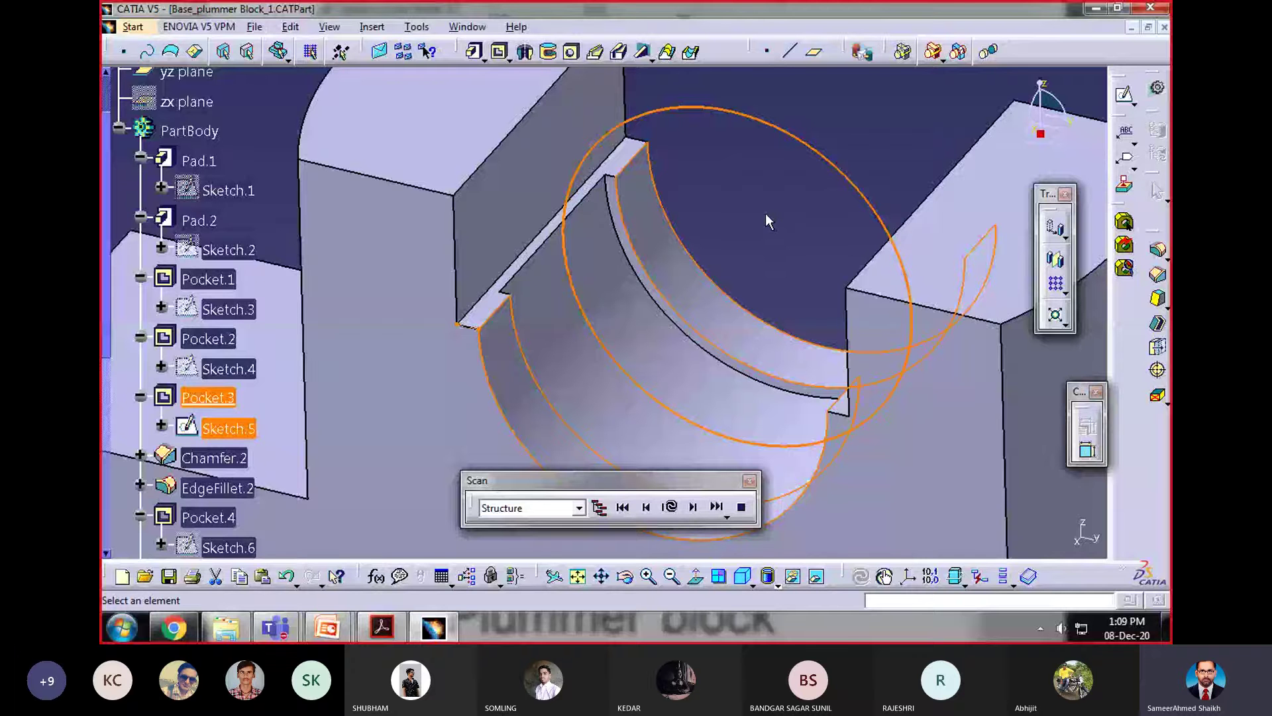
{"action": "middle_click_drag", "start_coordinate": [765, 213], "coordinate": [684, 256], "text": "ctrl"}
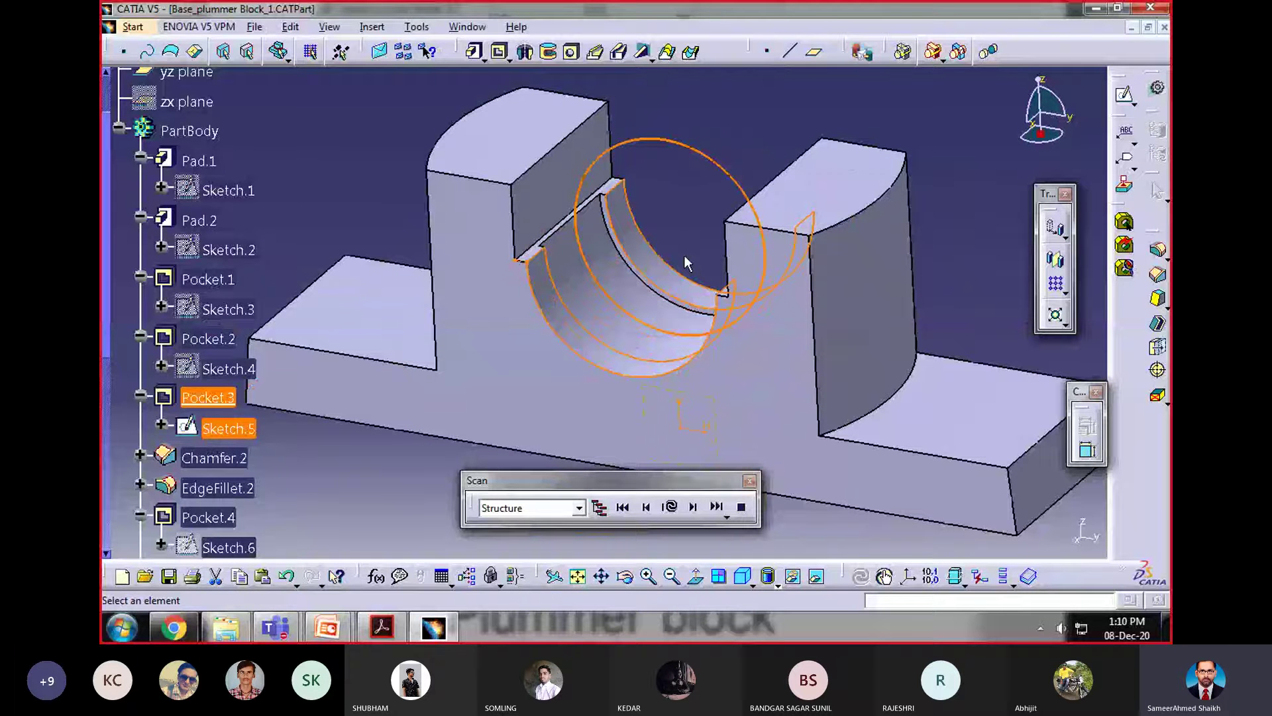
Step: Step the scan through Chamfer.2 and EdgeFillet.2 to the recess features and examine the underside of the base
{"action": "left_click", "coordinate": [693, 507]}
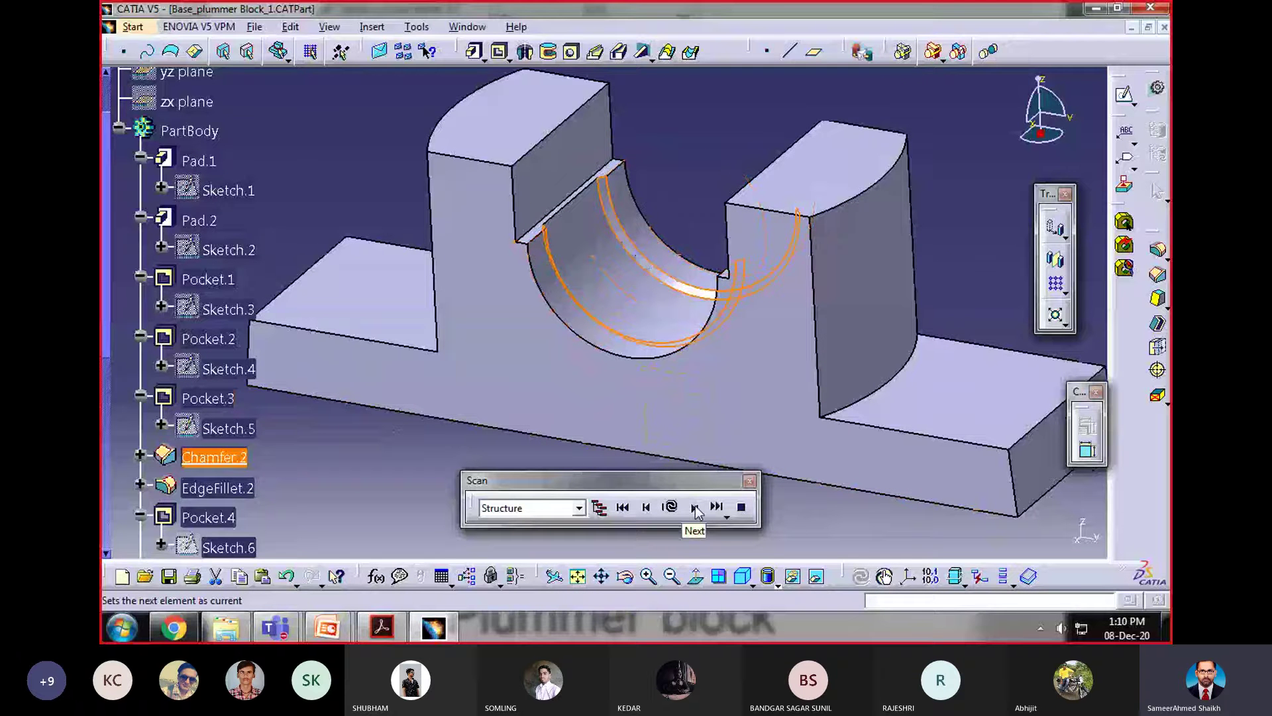
{"action": "left_click", "coordinate": [694, 507]}
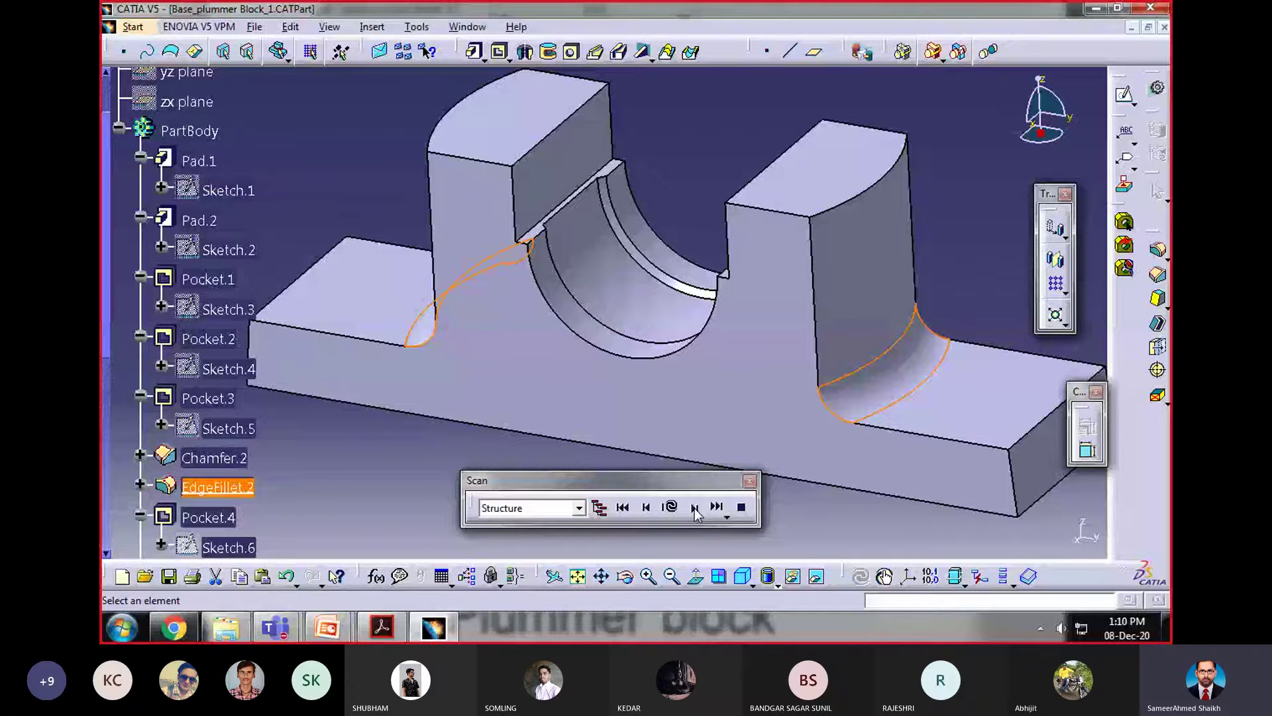
{"action": "left_click", "coordinate": [693, 506]}
{"action": "middle_click_drag", "start_coordinate": [484, 442], "coordinate": [573, 466]}
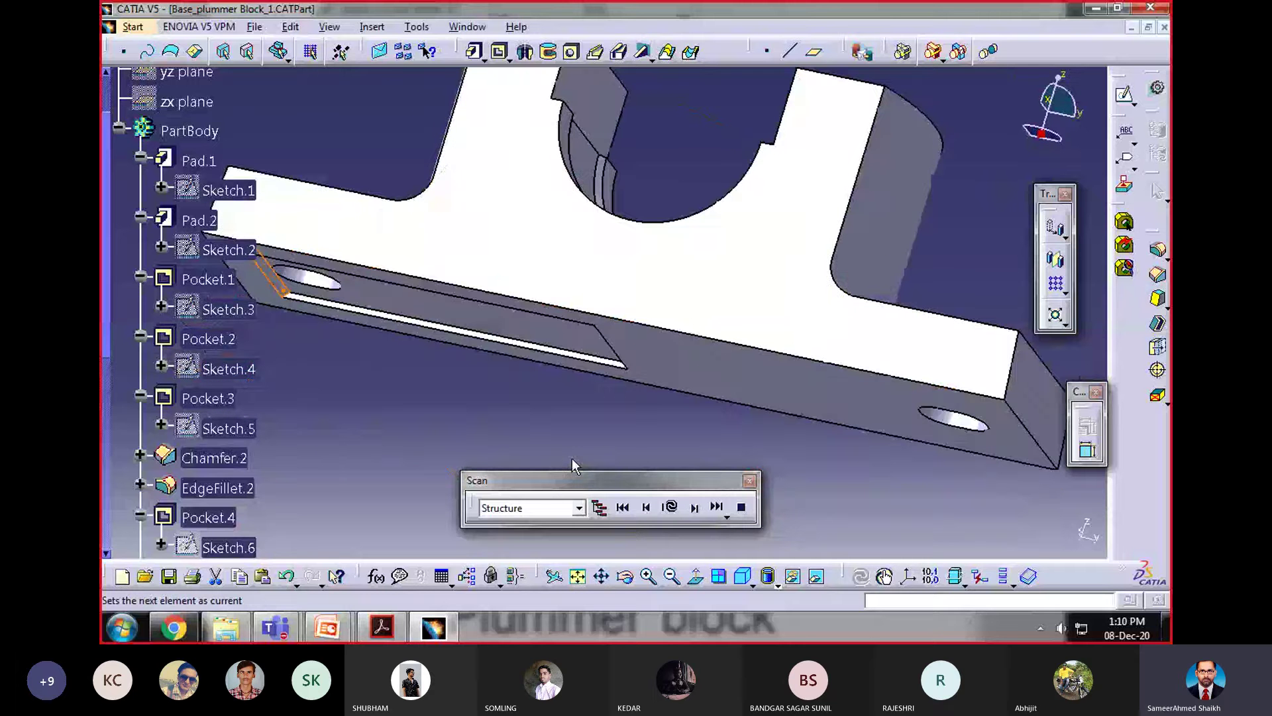
Step: Step the scan through the mirrored underside recess, bolt hole and square bolt-head pocket to review the remaining base features
{"action": "left_click", "coordinate": [694, 507]}
{"action": "left_click", "coordinate": [694, 507]}
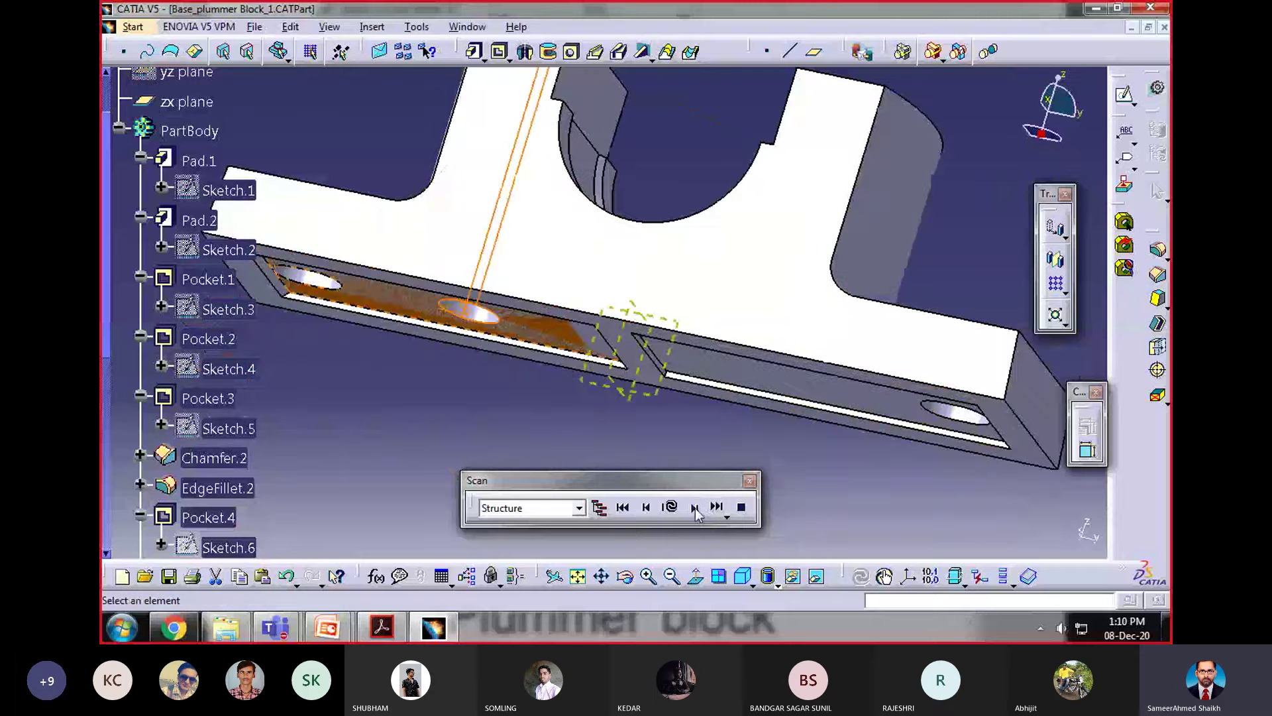
{"action": "middle_click_drag", "start_coordinate": [554, 176], "coordinate": [689, 464]}
{"action": "left_click", "coordinate": [694, 507]}
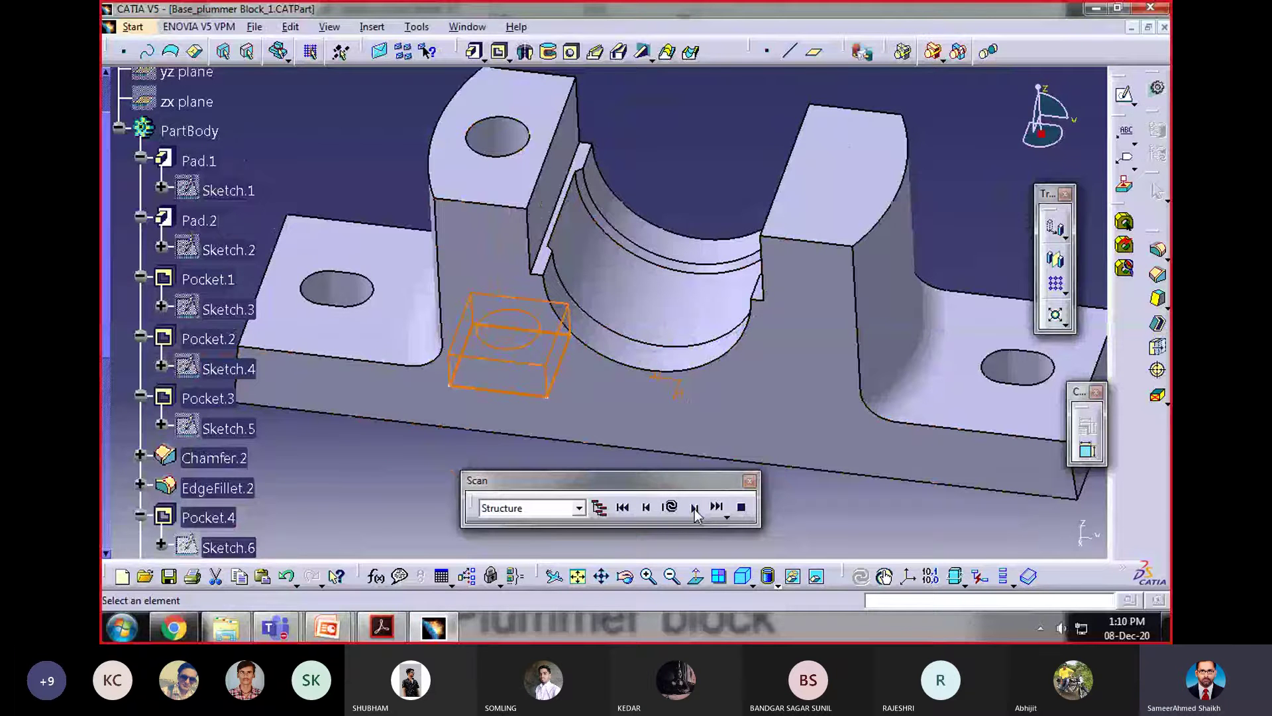
{"action": "left_click", "coordinate": [694, 513]}
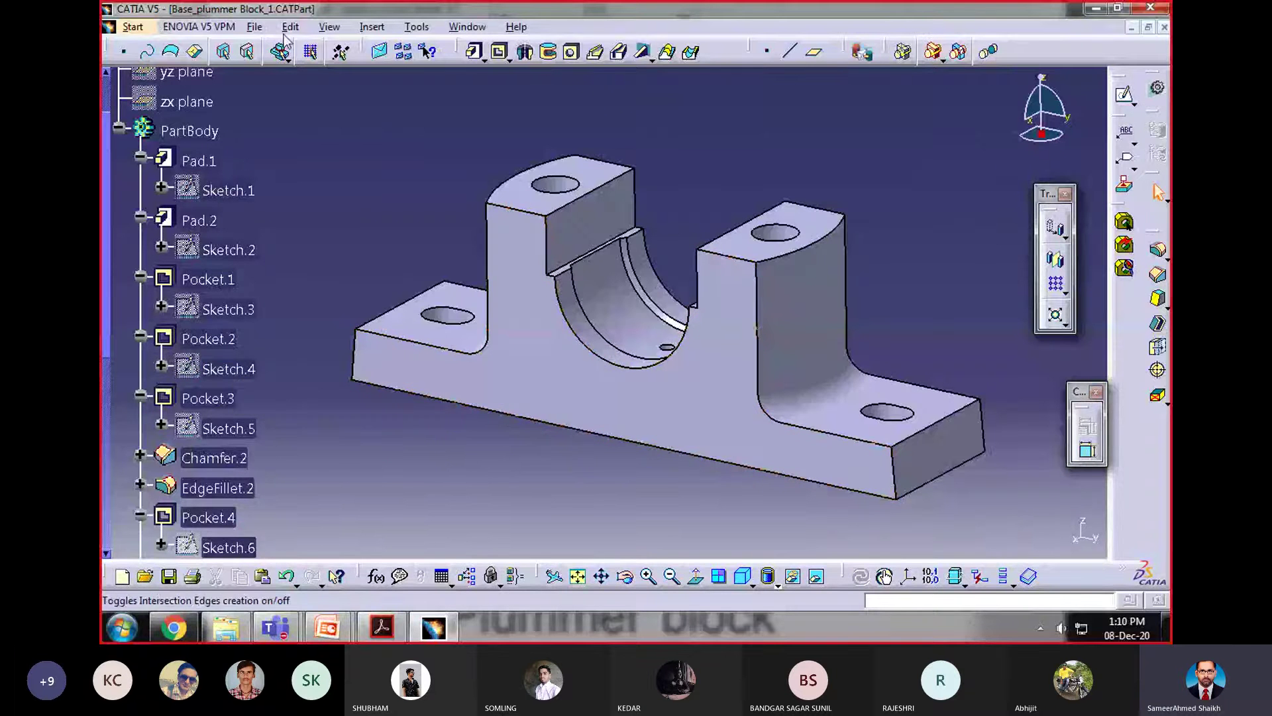
Step: Open the lower and upper bearing brass, bolt, cap, nut_Big_PlummerBlock and nut_small_PlummerBlock parts together, leaving out the nut copy
{"action": "left_click", "coordinate": [255, 27]}
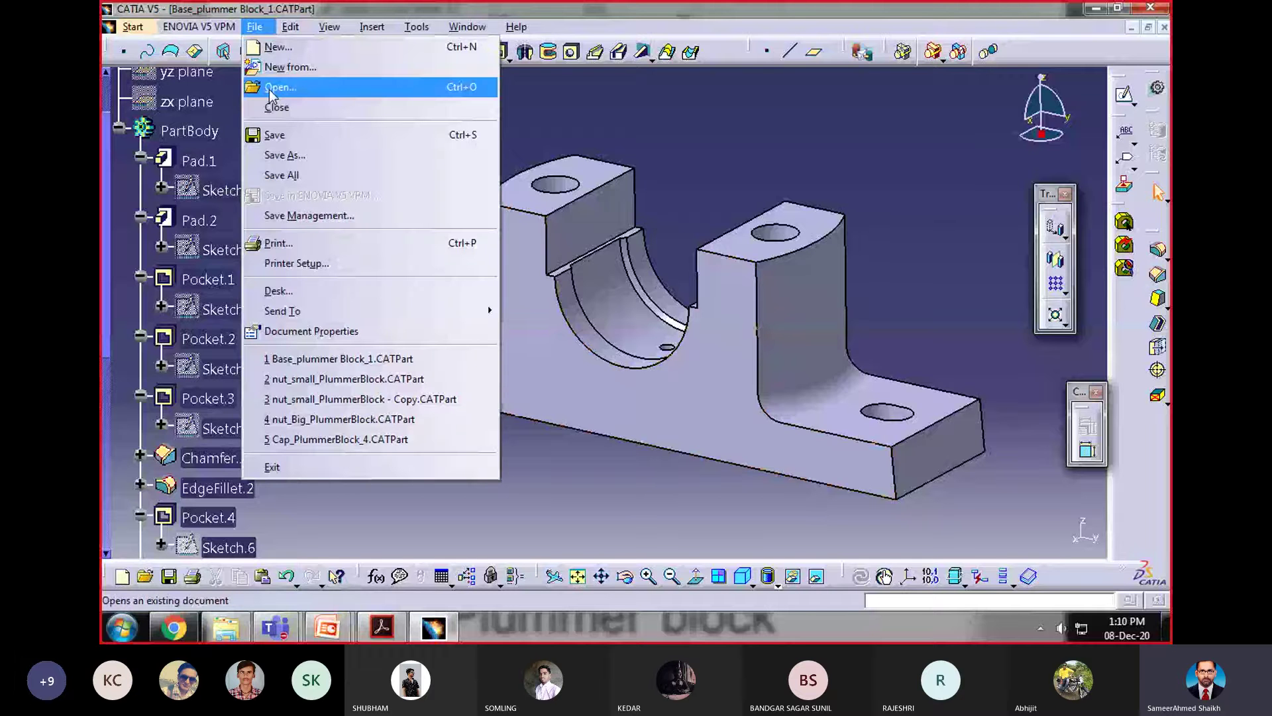
{"action": "left_click", "coordinate": [269, 90]}
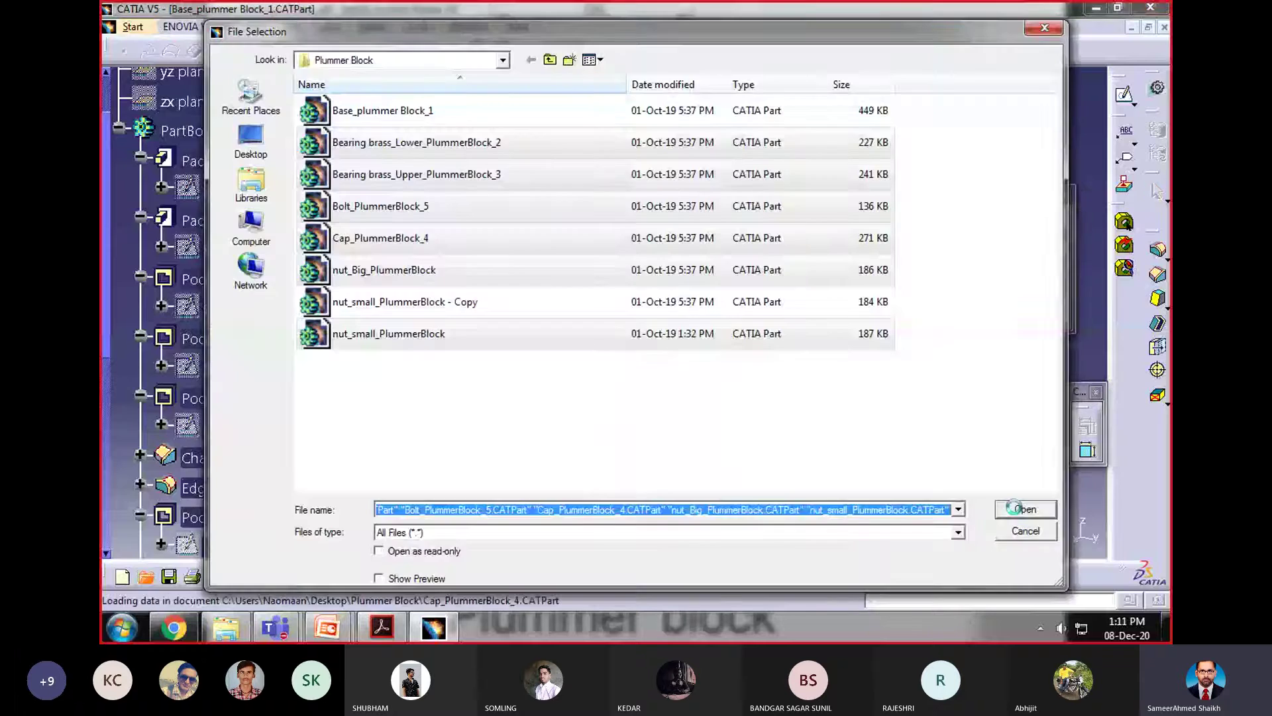
{"action": "left_click", "coordinate": [1014, 506]}
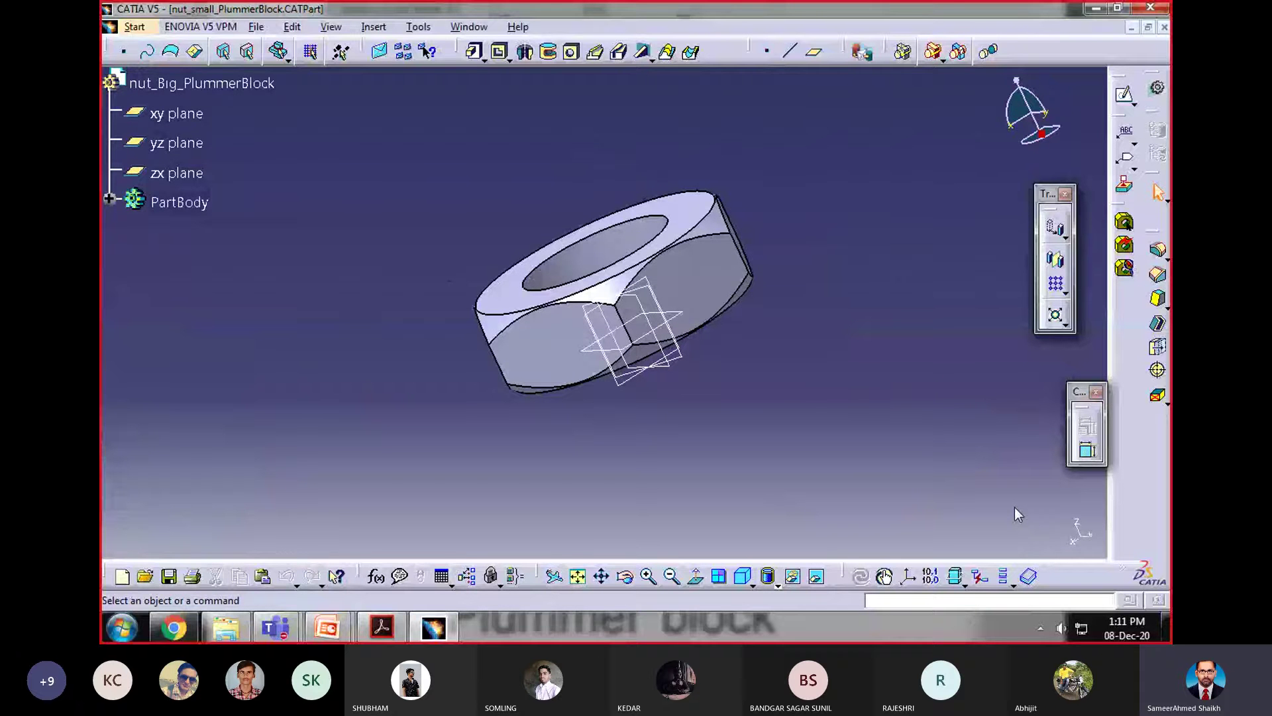
Step: Examine the nut_small_PlummerBlock part from different angles and bring up the nut_Big_PlummerBlock part
{"action": "middle_click_drag", "start_coordinate": [597, 304], "coordinate": [576, 181]}
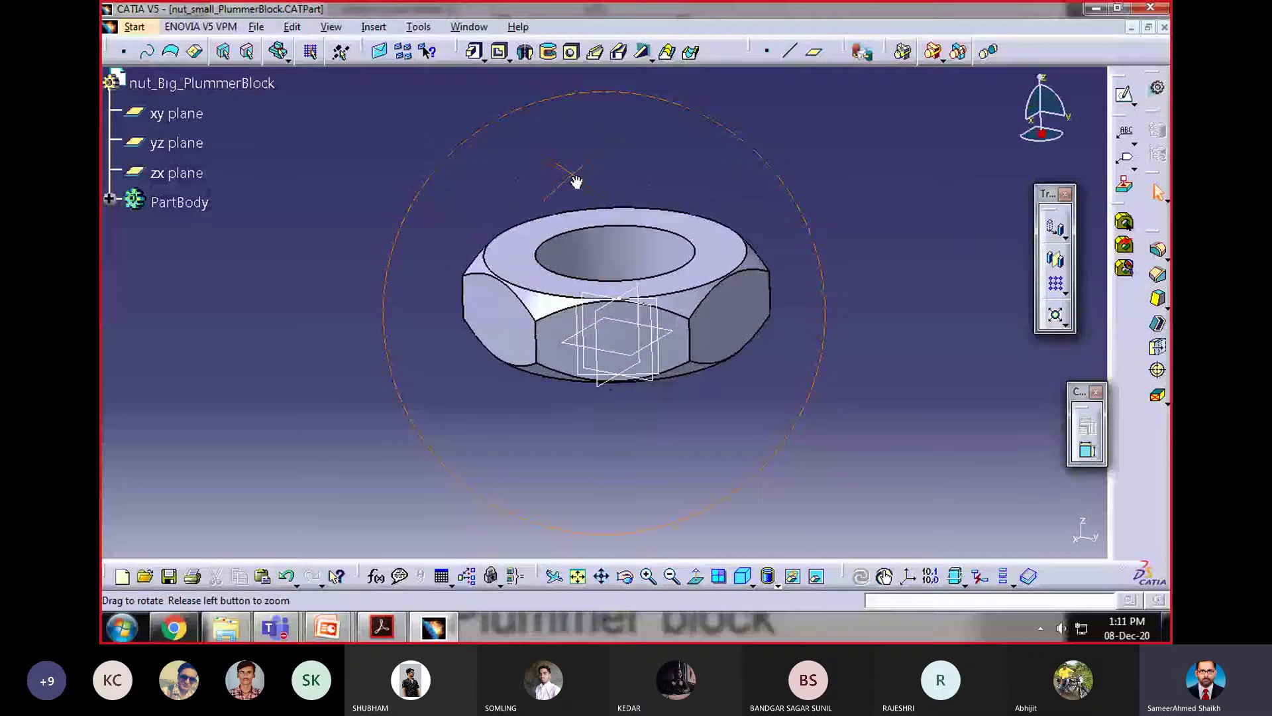
{"action": "middle_click_drag", "start_coordinate": [575, 181], "coordinate": [586, 189]}
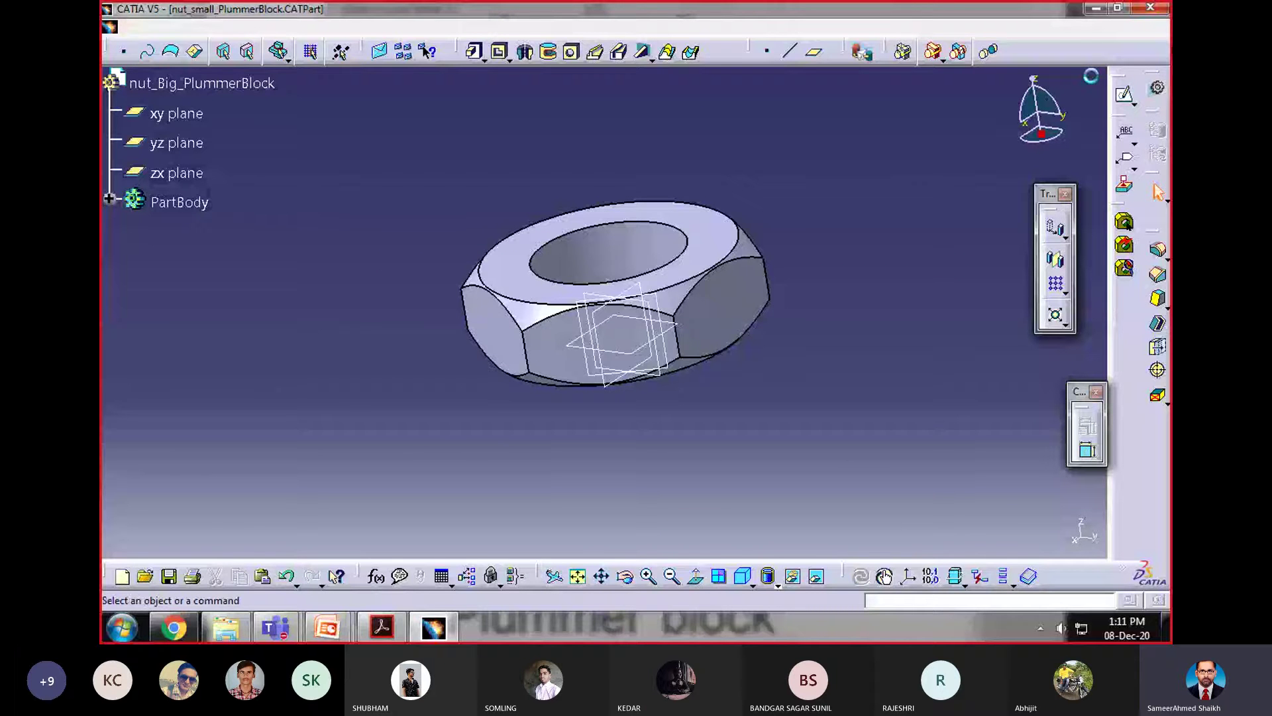
{"action": "middle_click_drag", "start_coordinate": [682, 325], "coordinate": [681, 264]}
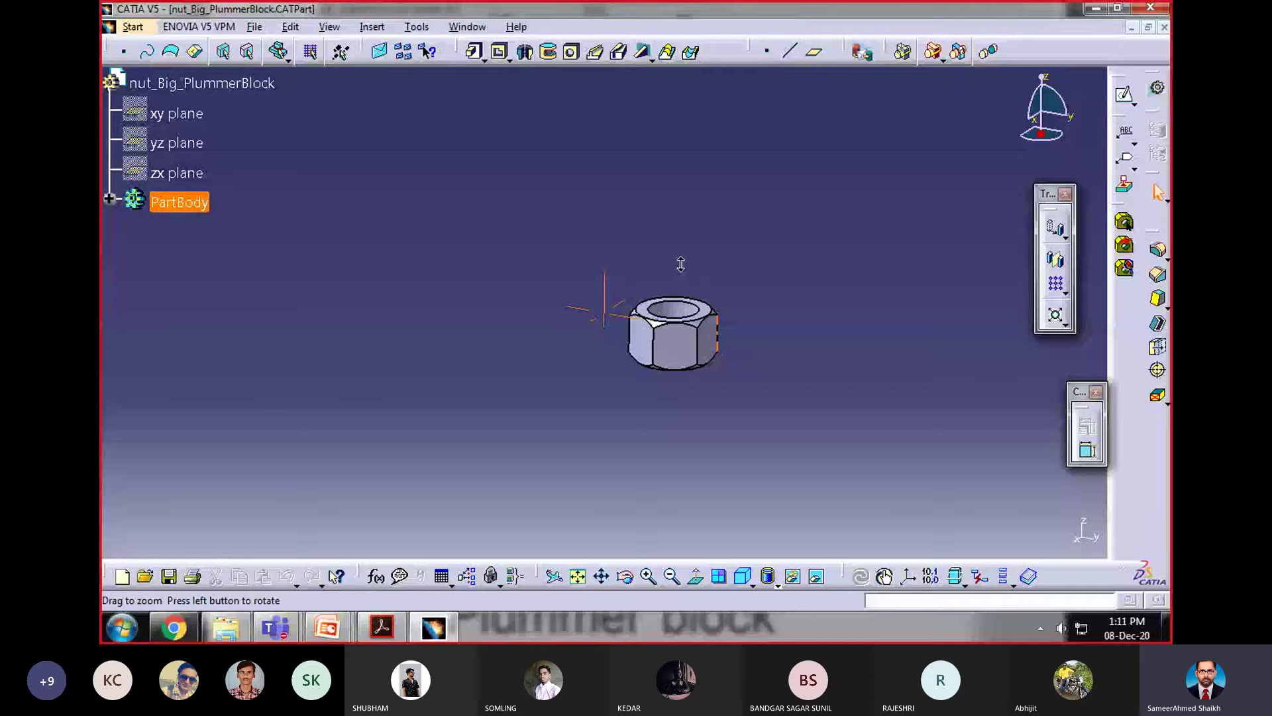
Step: Switch to the Cap_PlummerBlock_4 part, examine it from several angles, and bring up the Bolt_PlummerBlock_5 part
{"action": "key", "text": "ctrl+Tab"}
{"action": "middle_click_drag", "start_coordinate": [554, 241], "coordinate": [532, 352]}
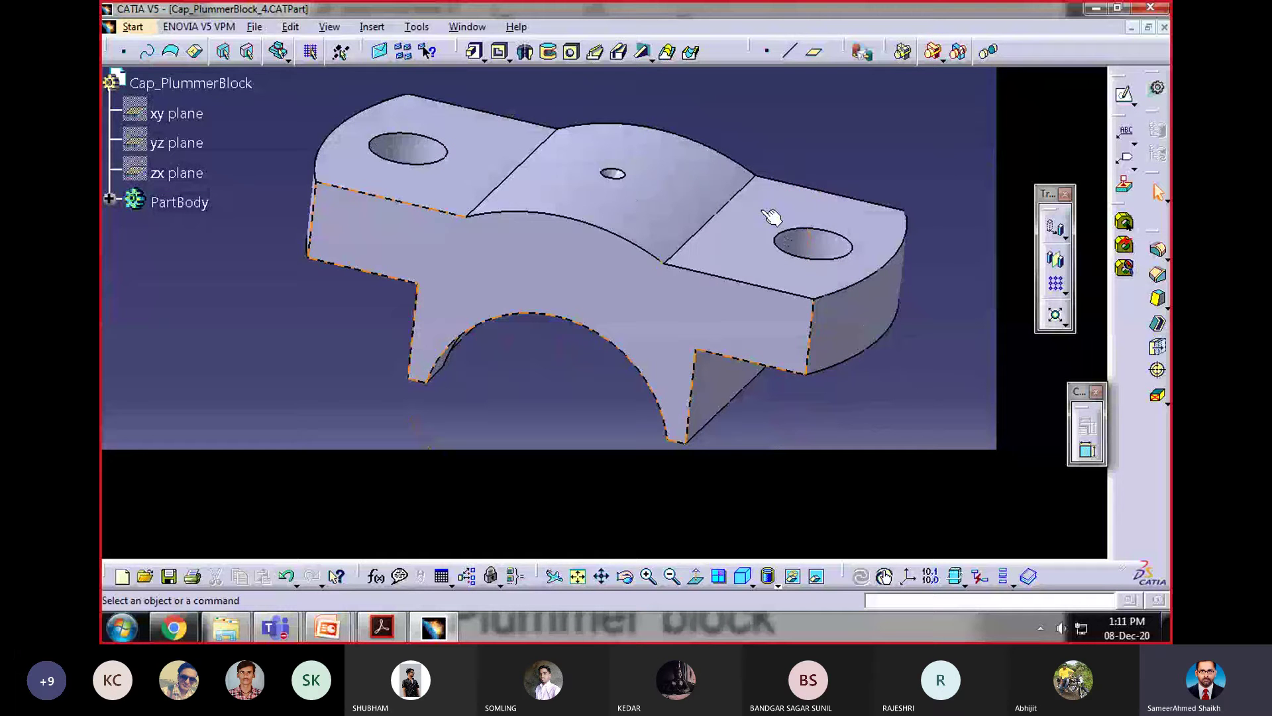
{"action": "middle_click_drag", "start_coordinate": [771, 215], "coordinate": [710, 205]}
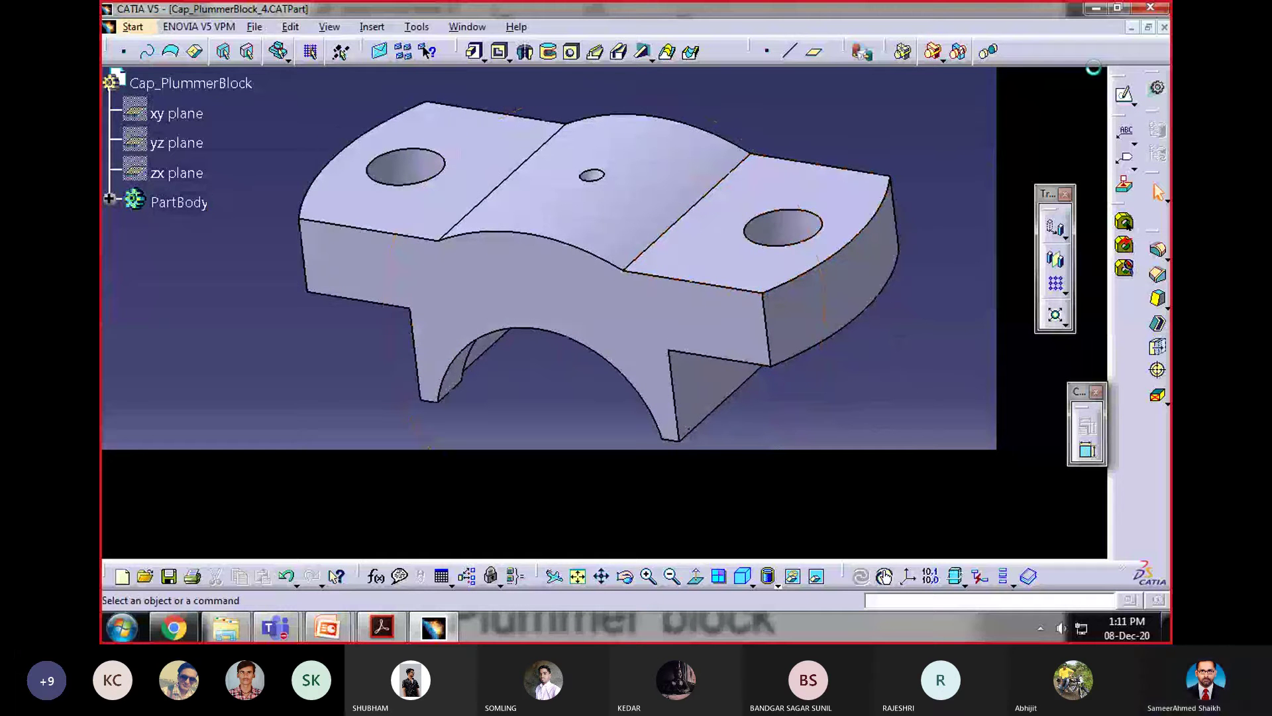
{"action": "key", "text": "ctrl+Tab"}
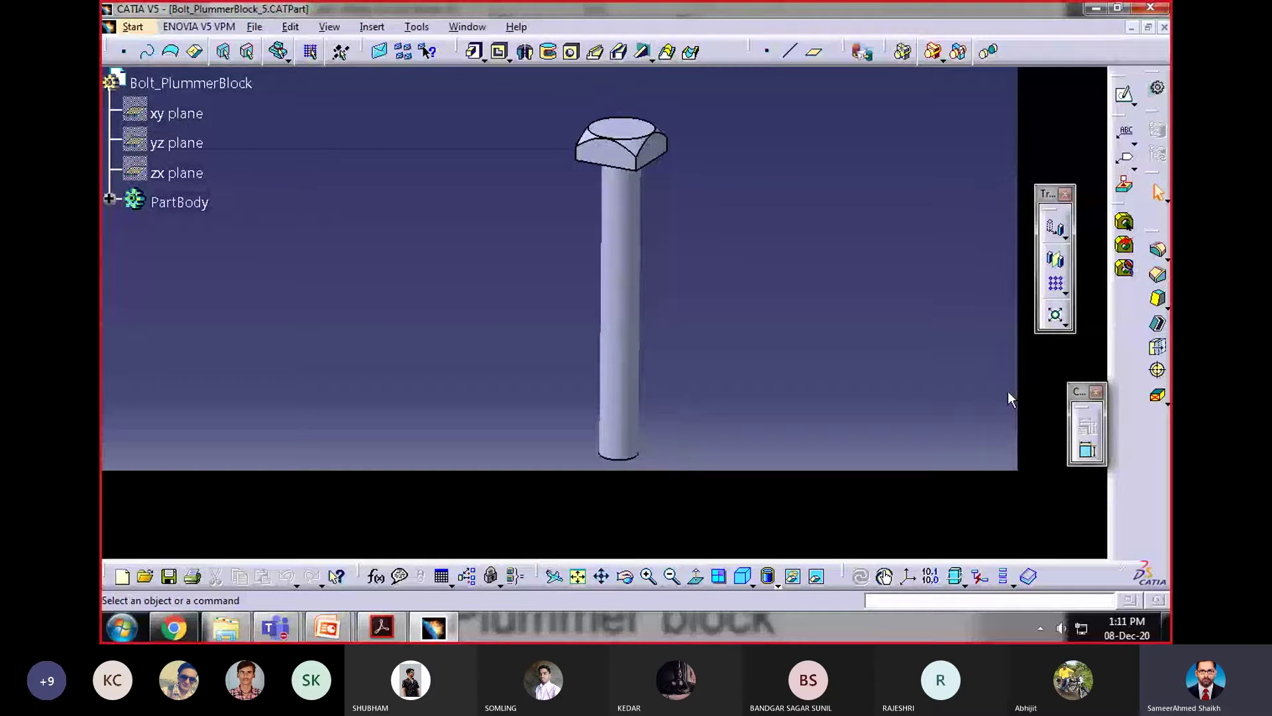
Step: Expand the bolt's part body to review its features, examine the upper bearing brass part, and close that part
{"action": "left_click", "coordinate": [110, 199]}
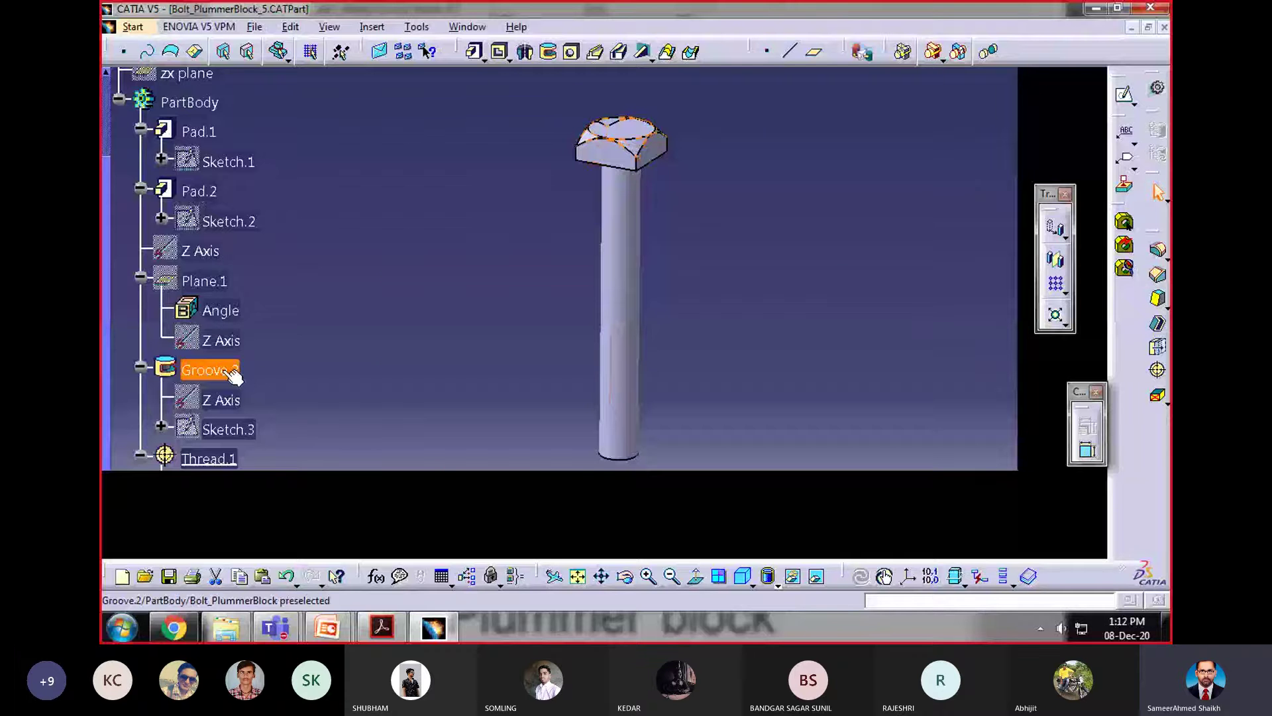
{"action": "middle_click_drag", "start_coordinate": [696, 371], "coordinate": [825, 213]}
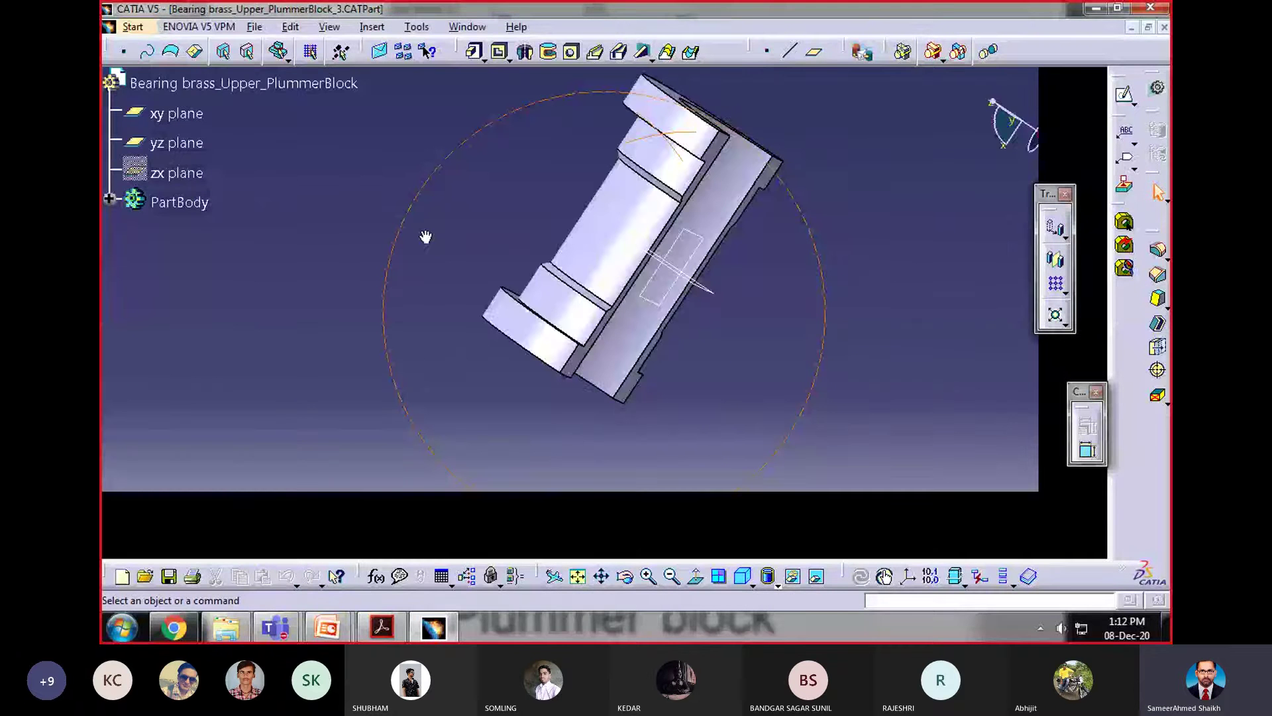
{"action": "middle_click_drag", "start_coordinate": [426, 236], "coordinate": [1142, 40]}
{"action": "left_click", "coordinate": [1164, 28]}
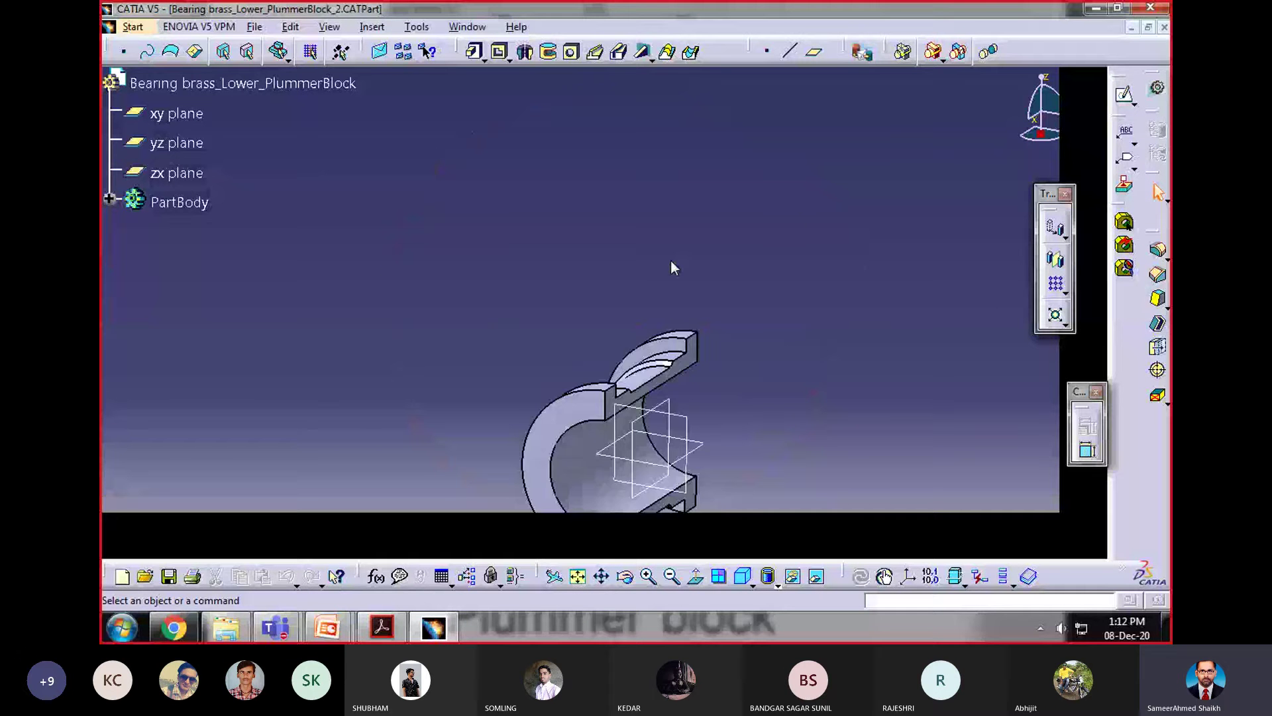
Step: Examine the lower bearing brass part from several angles, including the small peg on its outer surface
{"action": "middle_click_drag", "start_coordinate": [671, 260], "coordinate": [774, 271]}
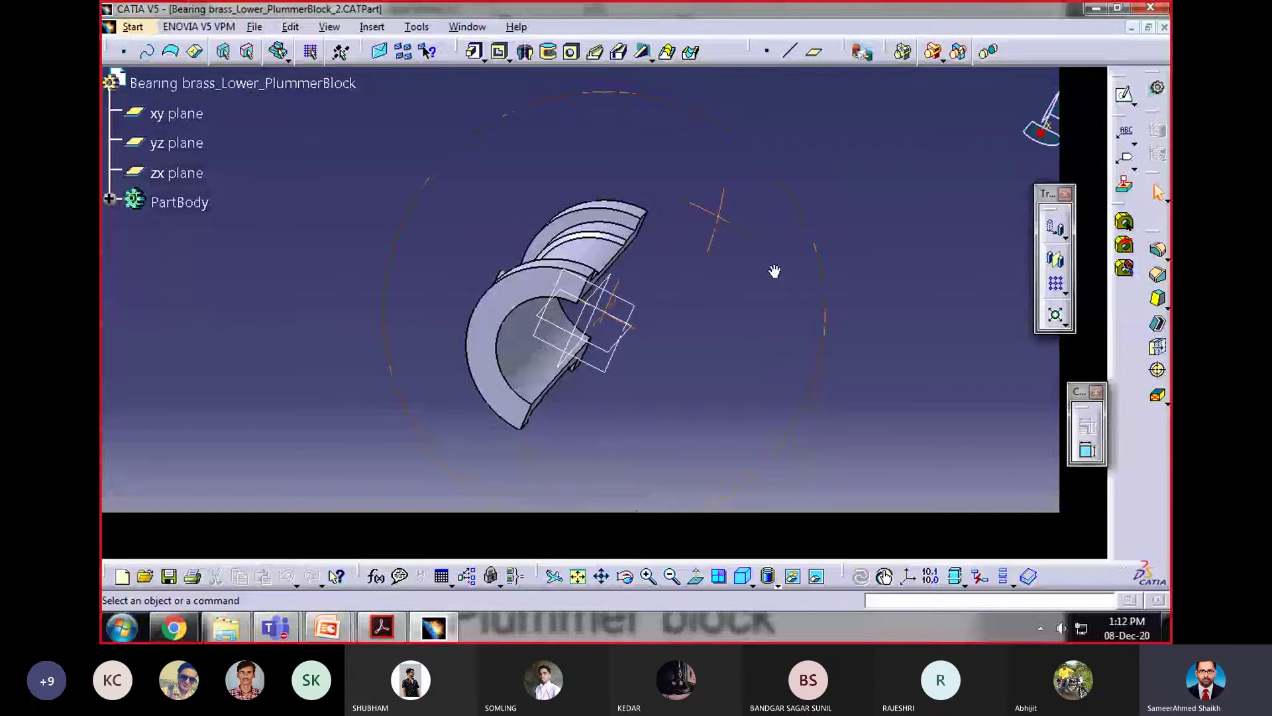
{"action": "middle_click_drag", "start_coordinate": [774, 271], "coordinate": [653, 275]}
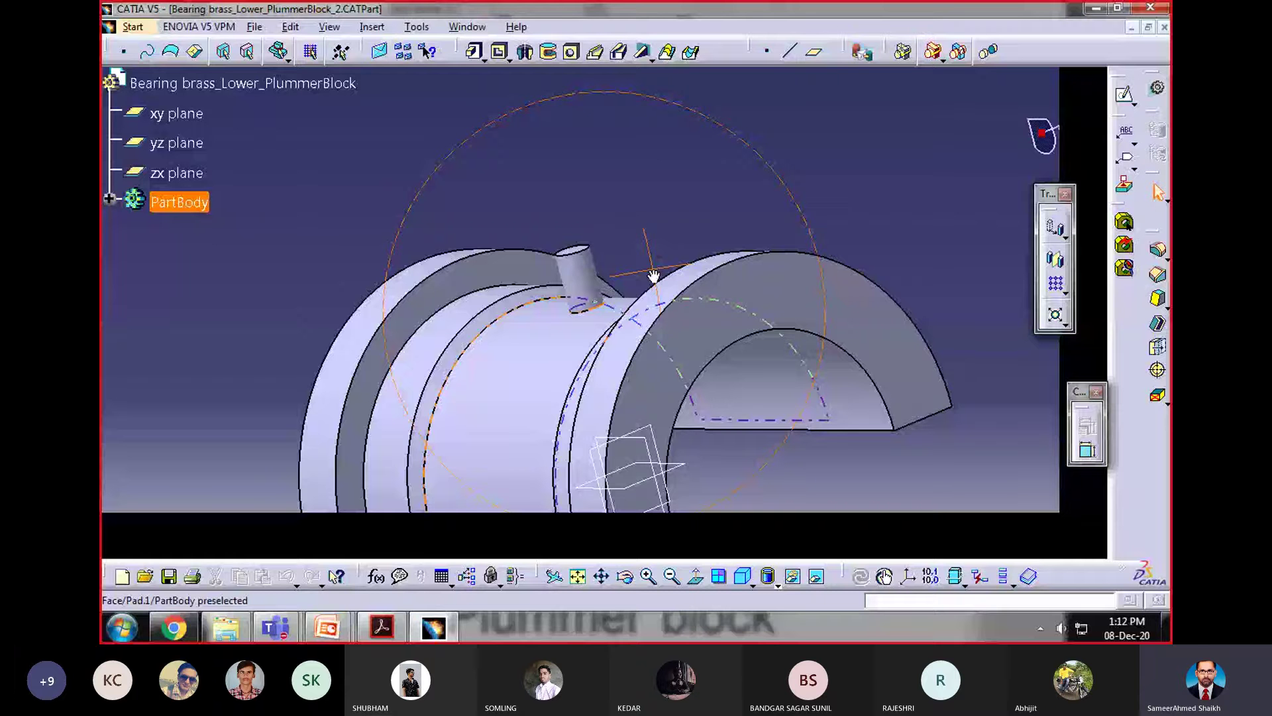
{"action": "middle_click_drag", "start_coordinate": [653, 275], "coordinate": [657, 284]}
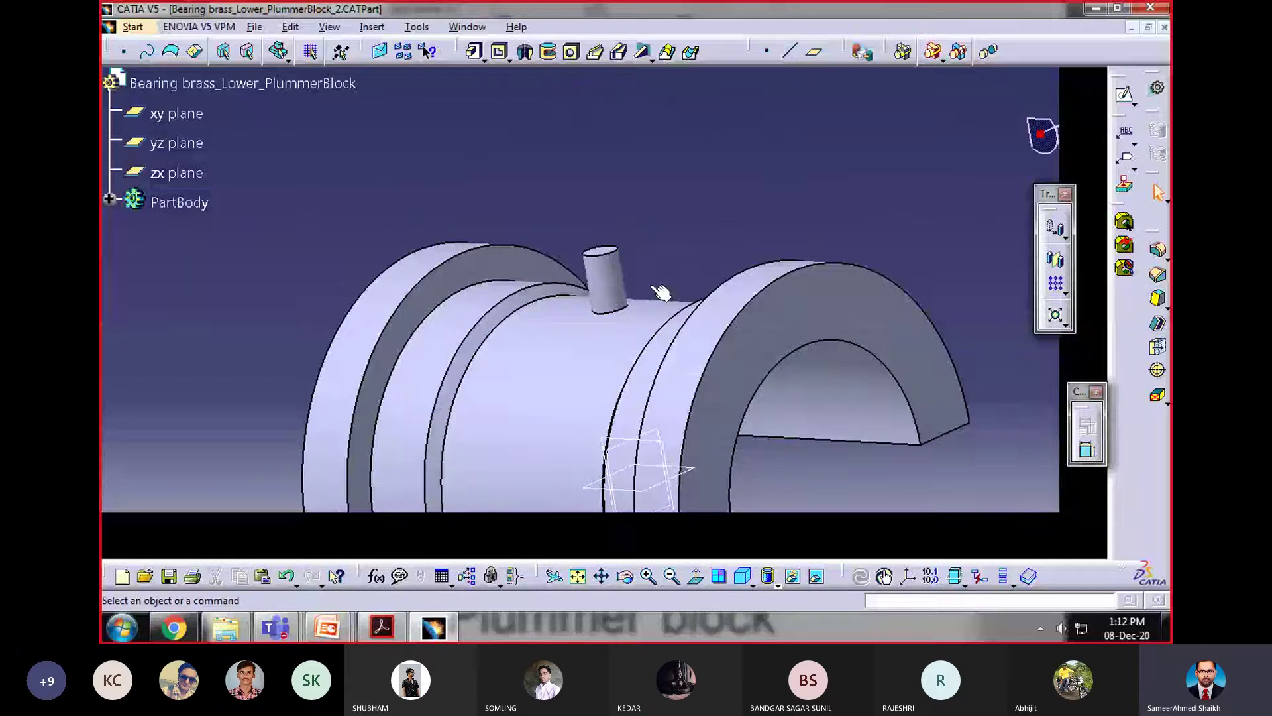
Step: Close the lower bearing brass part and Base_plummer Block_1, discarding the changes to the base
{"action": "left_click", "coordinate": [1164, 28]}
{"action": "left_click", "coordinate": [1164, 28]}
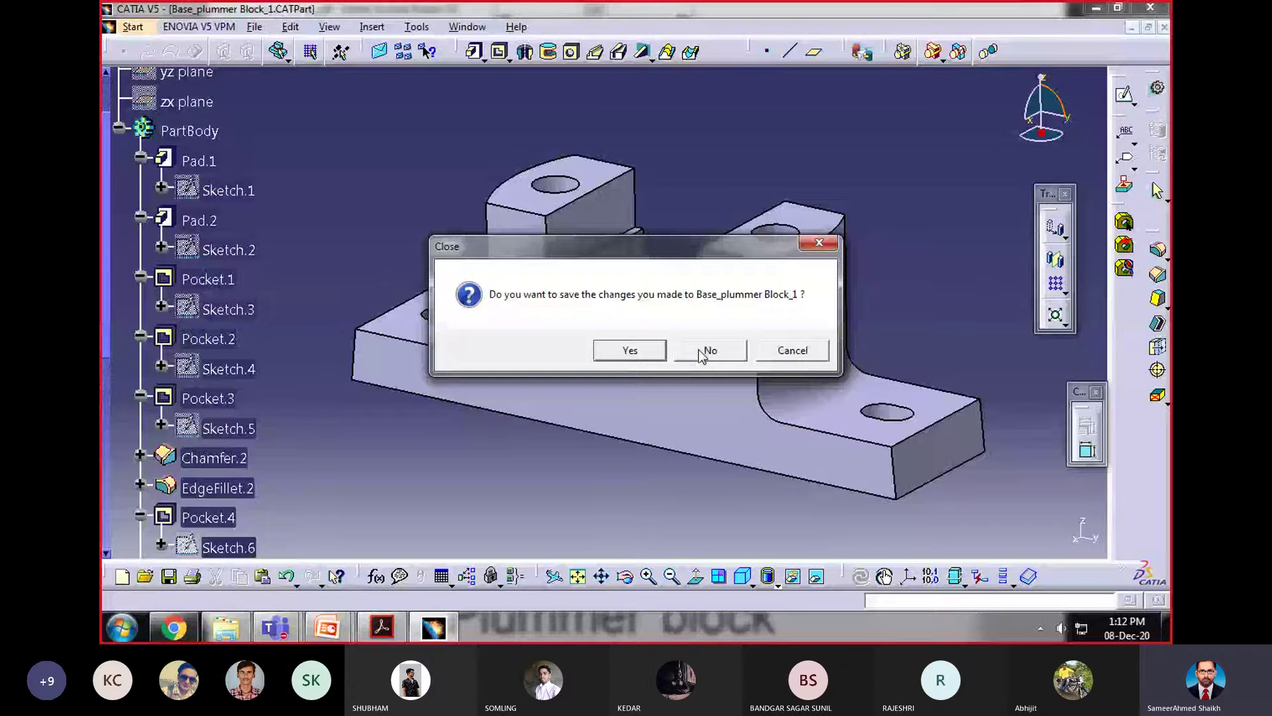
{"action": "left_click", "coordinate": [703, 352]}
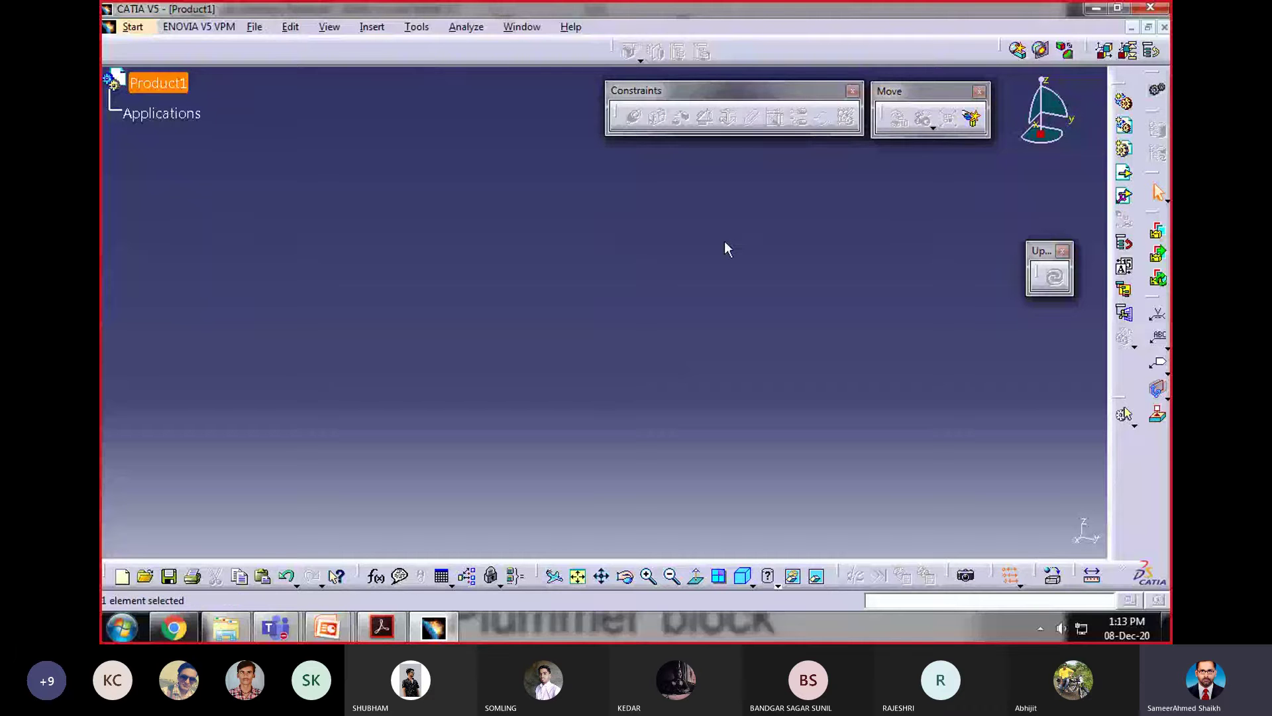
Step: Reposition the floating Update toolbar just below the compass and dock the Product Structure Tools horizontally above the 3D view
{"action": "left_click_drag", "start_coordinate": [1041, 251], "coordinate": [1048, 174]}
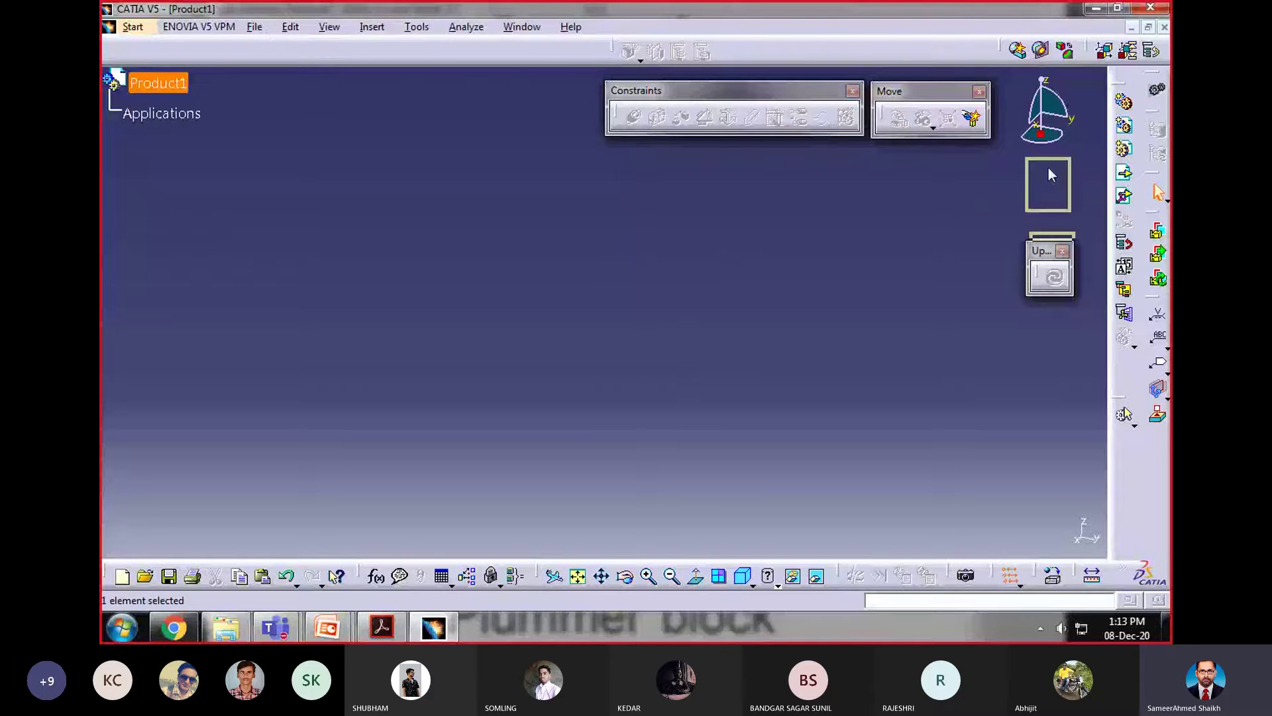
{"action": "left_click_drag", "start_coordinate": [1049, 170], "coordinate": [1058, 169]}
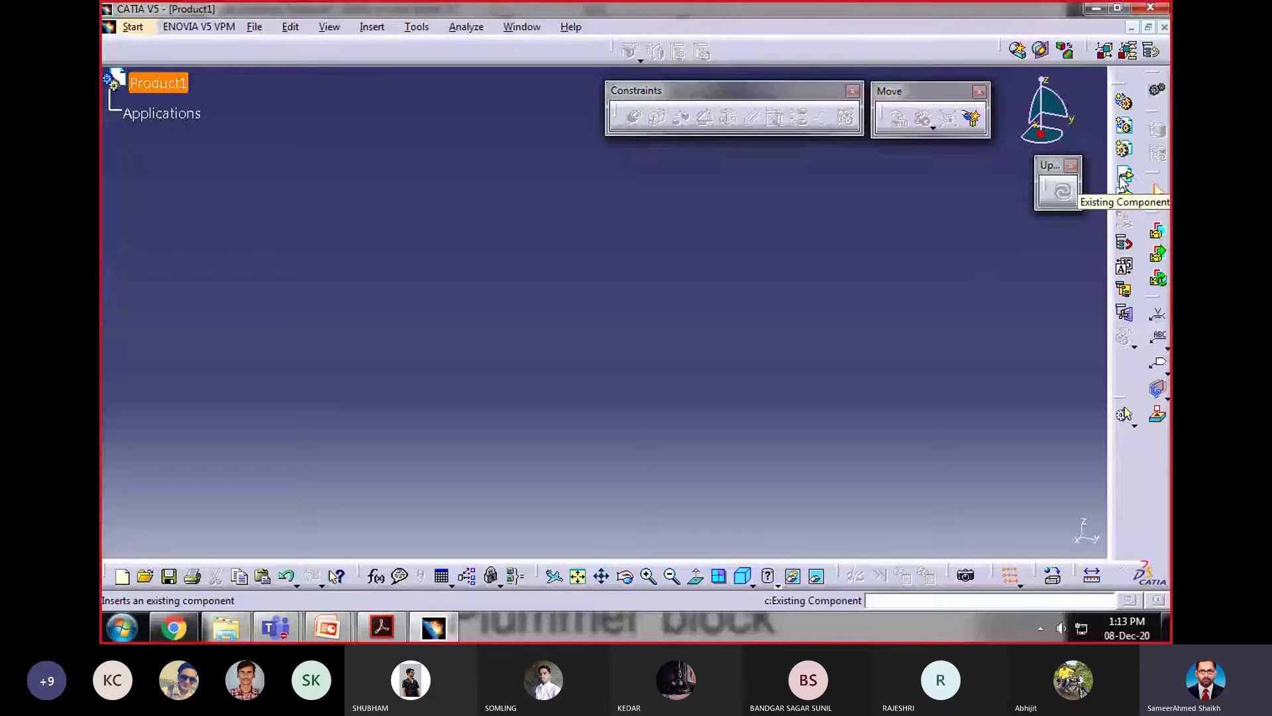
{"action": "left_click_drag", "start_coordinate": [1119, 83], "coordinate": [803, 177]}
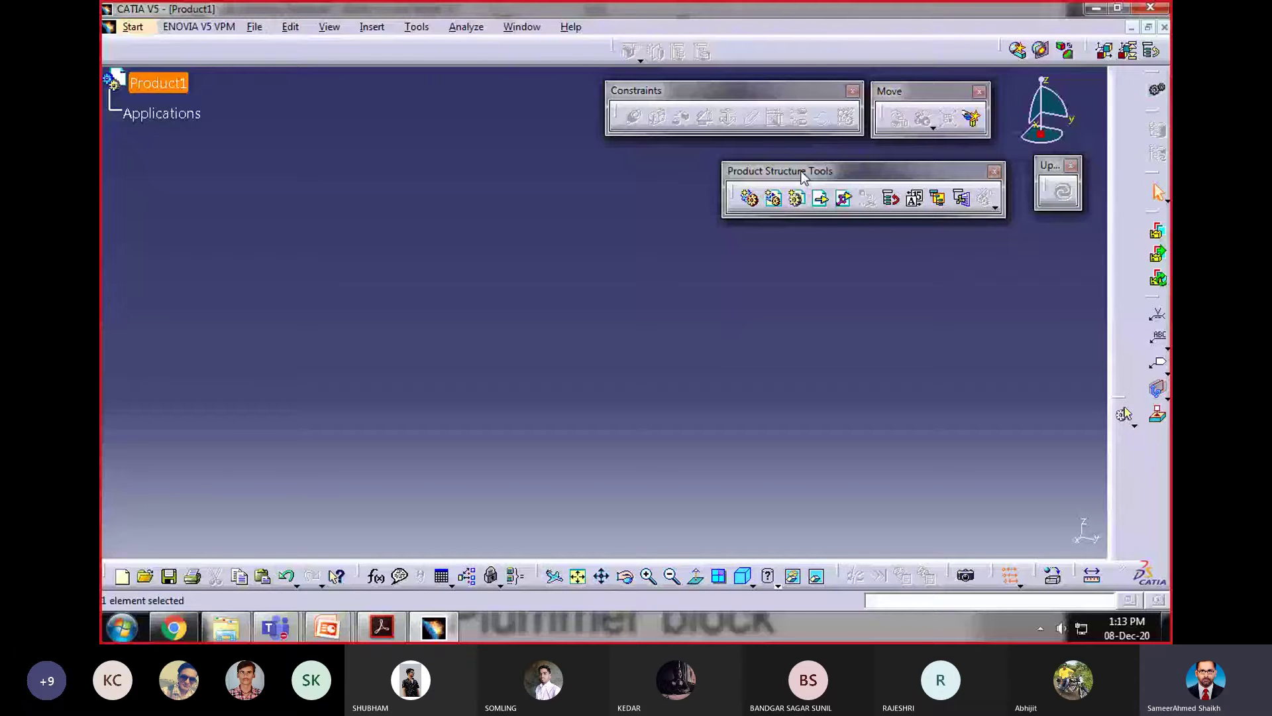
{"action": "left_click_drag", "start_coordinate": [803, 176], "coordinate": [809, 53]}
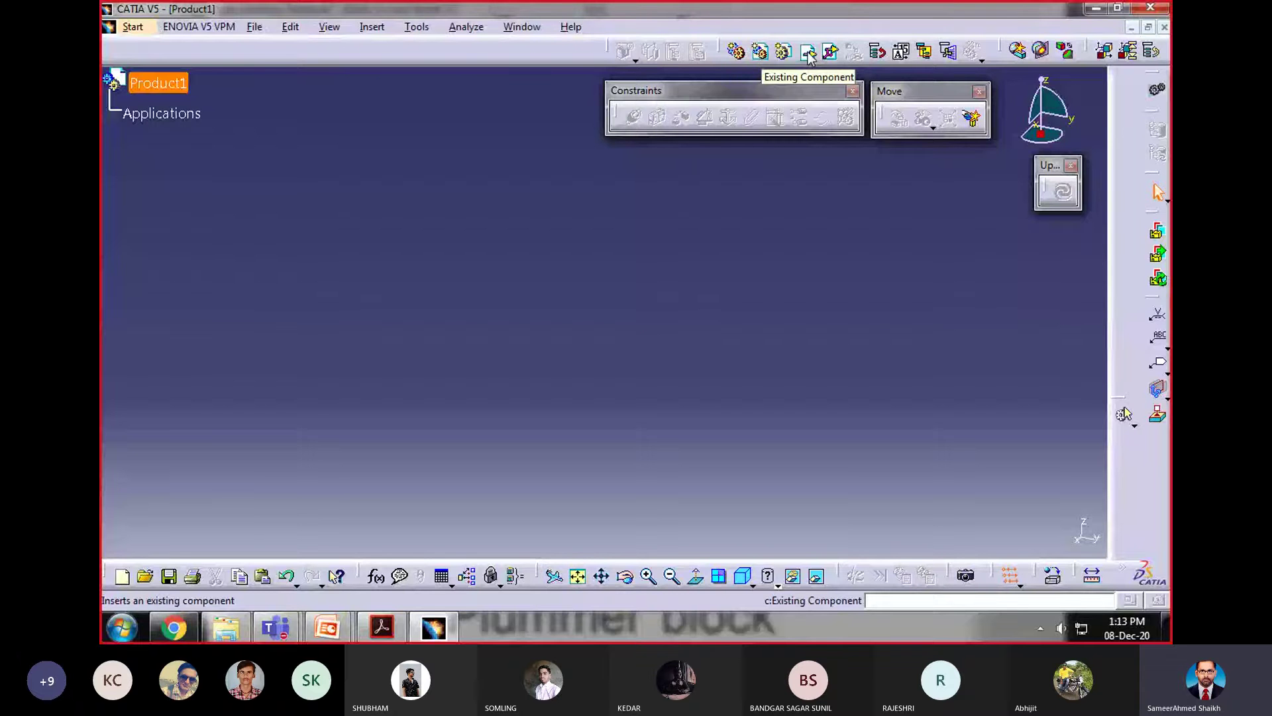
Step: Insert Base_plummer Block_1 into Product1 as an existing component
{"action": "left_click", "coordinate": [809, 55]}
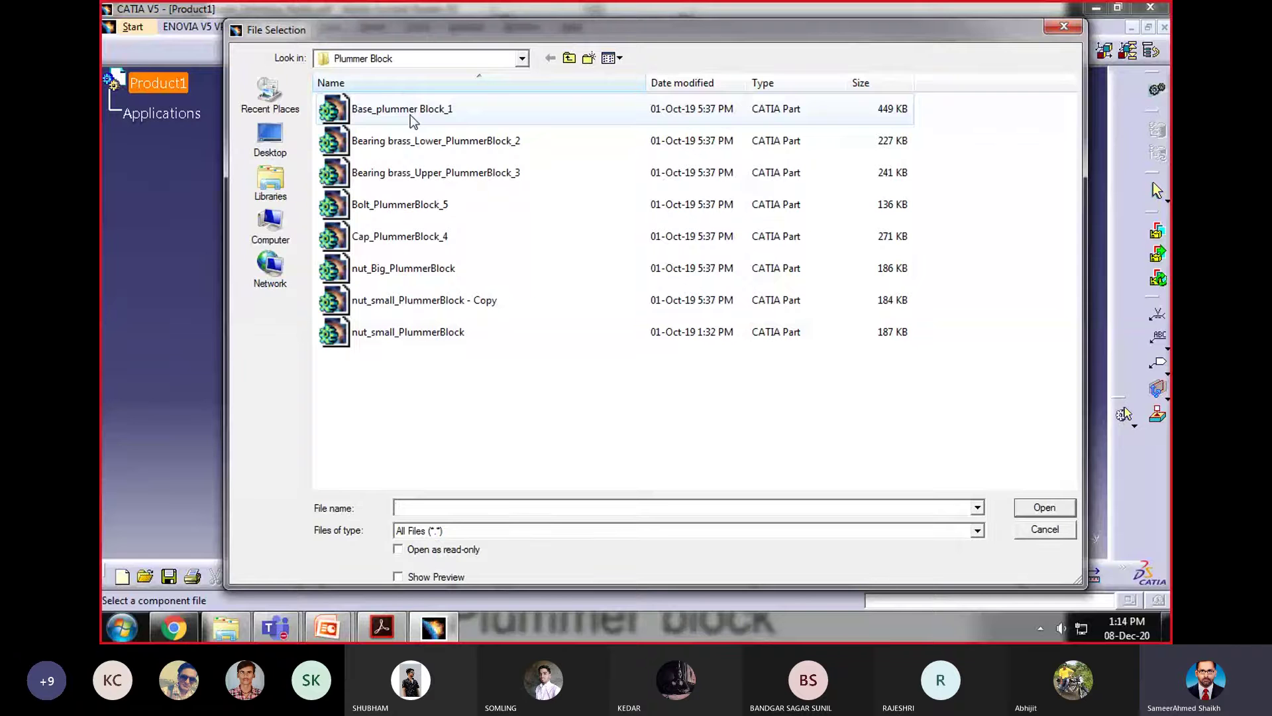
{"action": "left_click", "coordinate": [411, 114]}
{"action": "left_click", "coordinate": [1031, 507]}
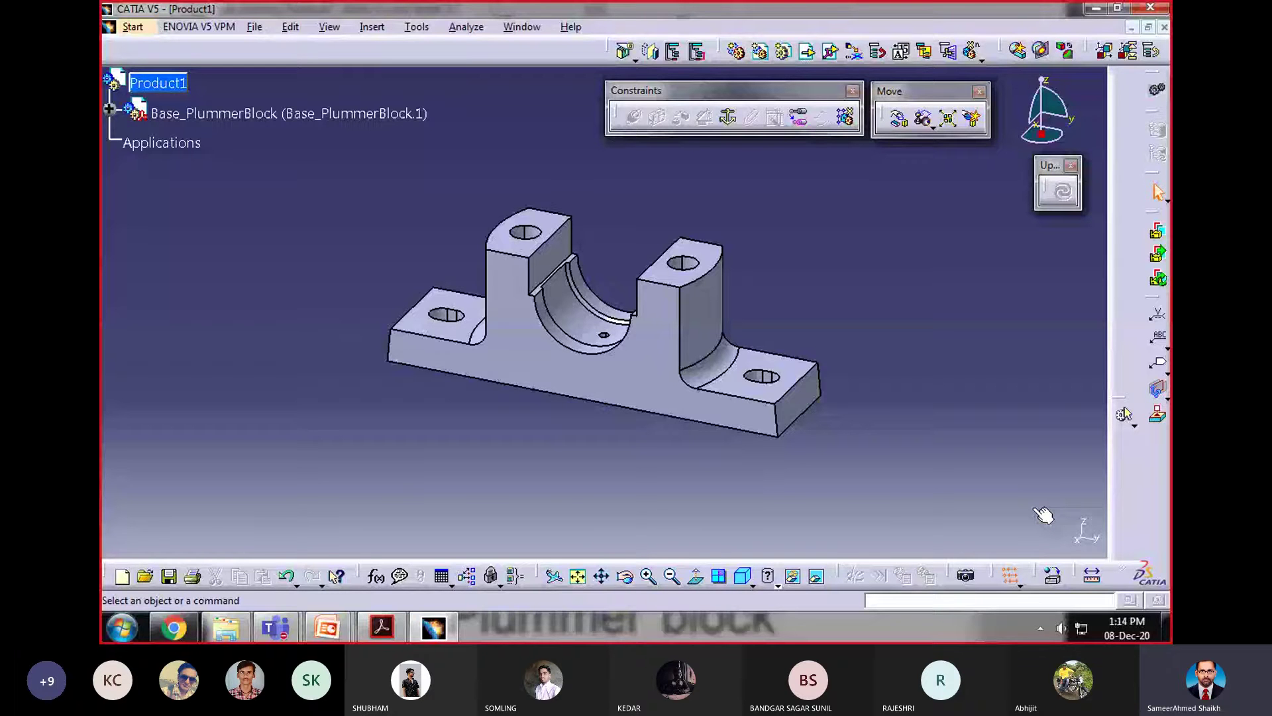
Step: Anchor the plummer block base in the assembly with a Fix constraint
{"action": "left_click", "coordinate": [729, 118]}
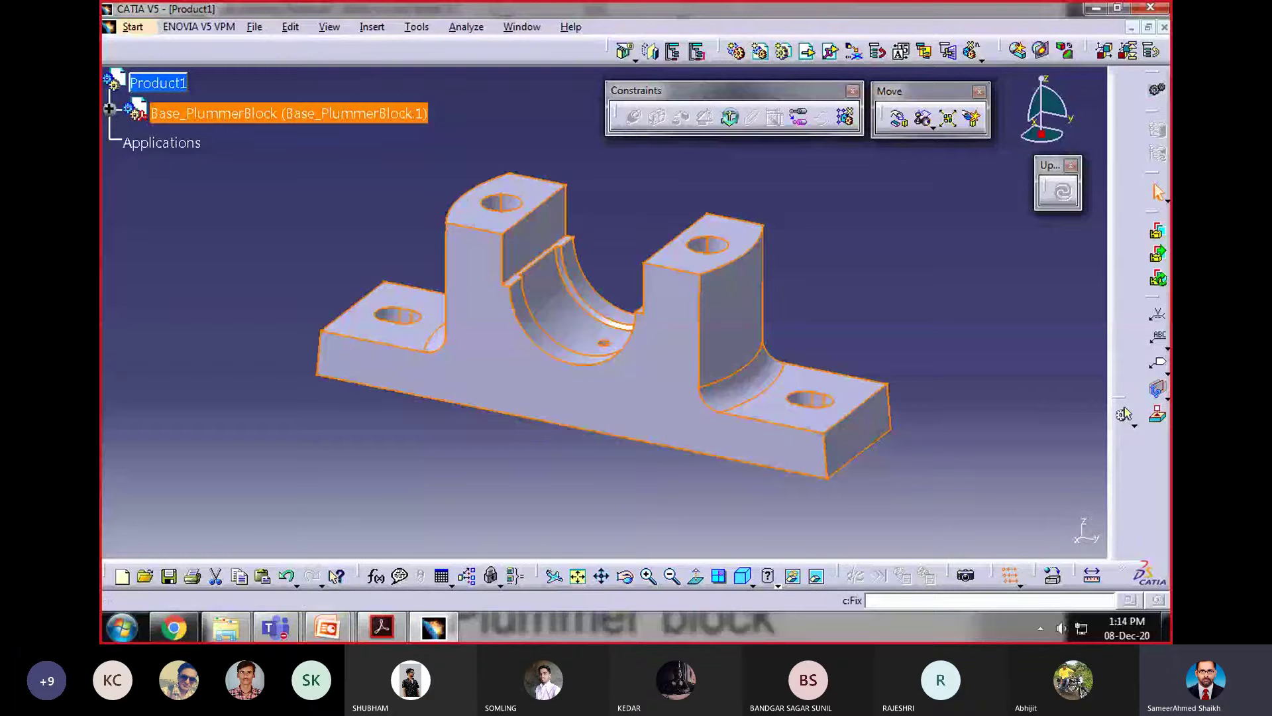
{"action": "left_click", "coordinate": [908, 319]}
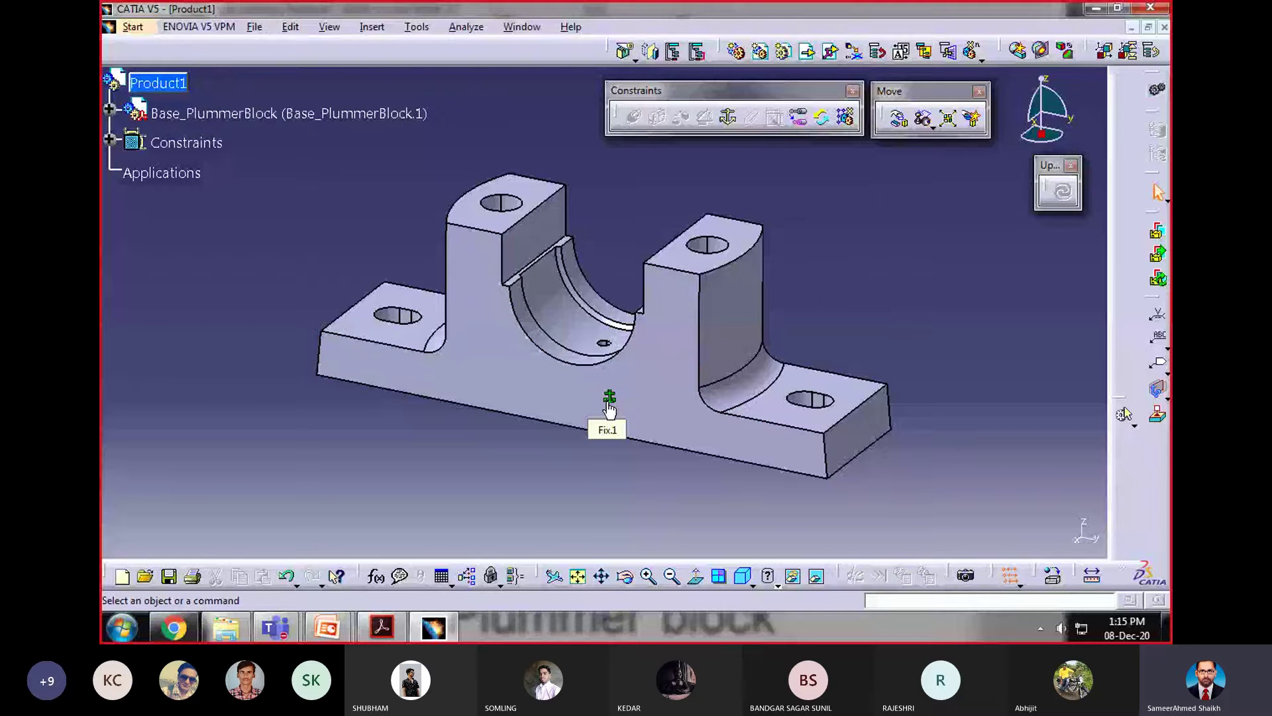
{"action": "middle_click_drag", "start_coordinate": [608, 411], "coordinate": [851, 290]}
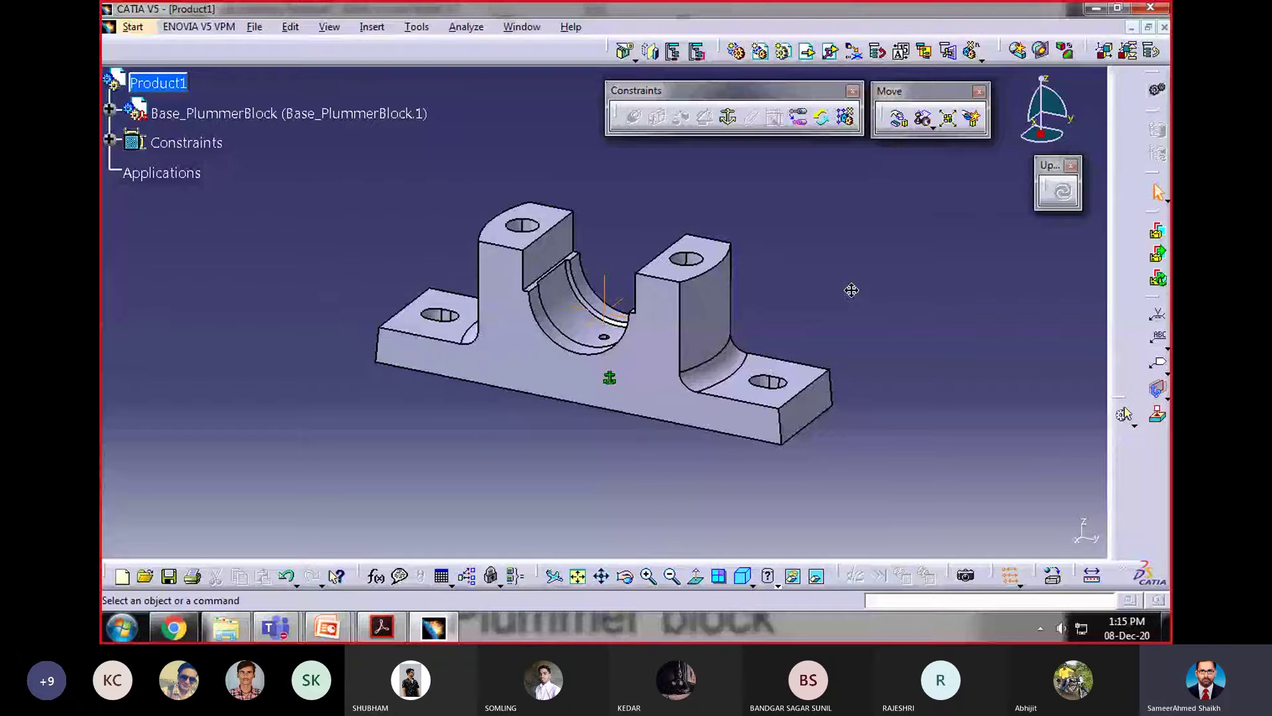
{"action": "middle_click_drag", "start_coordinate": [851, 290], "coordinate": [836, 342]}
Step: Insert Bearing brass_Lower_PlummerBlock_2 into Product1 as an existing component
{"action": "left_click", "coordinate": [158, 83]}
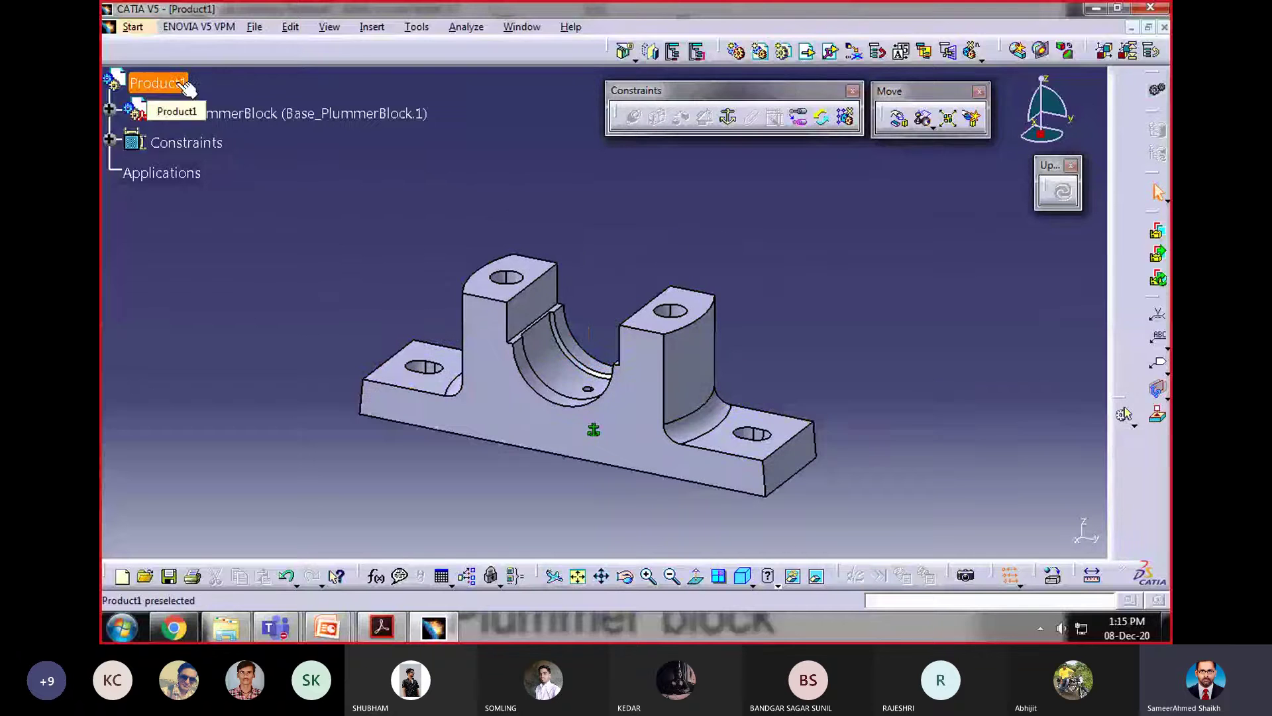
{"action": "left_click", "coordinate": [809, 53]}
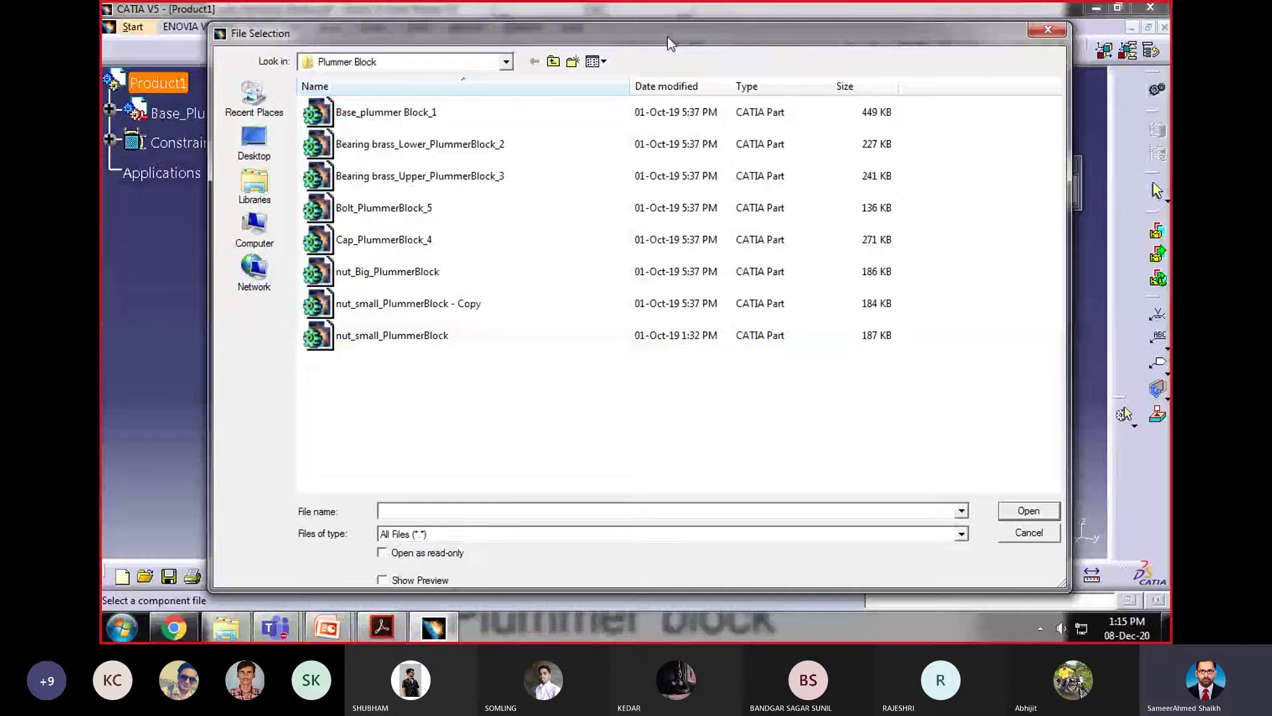
{"action": "left_click_drag", "start_coordinate": [667, 37], "coordinate": [646, 45]}
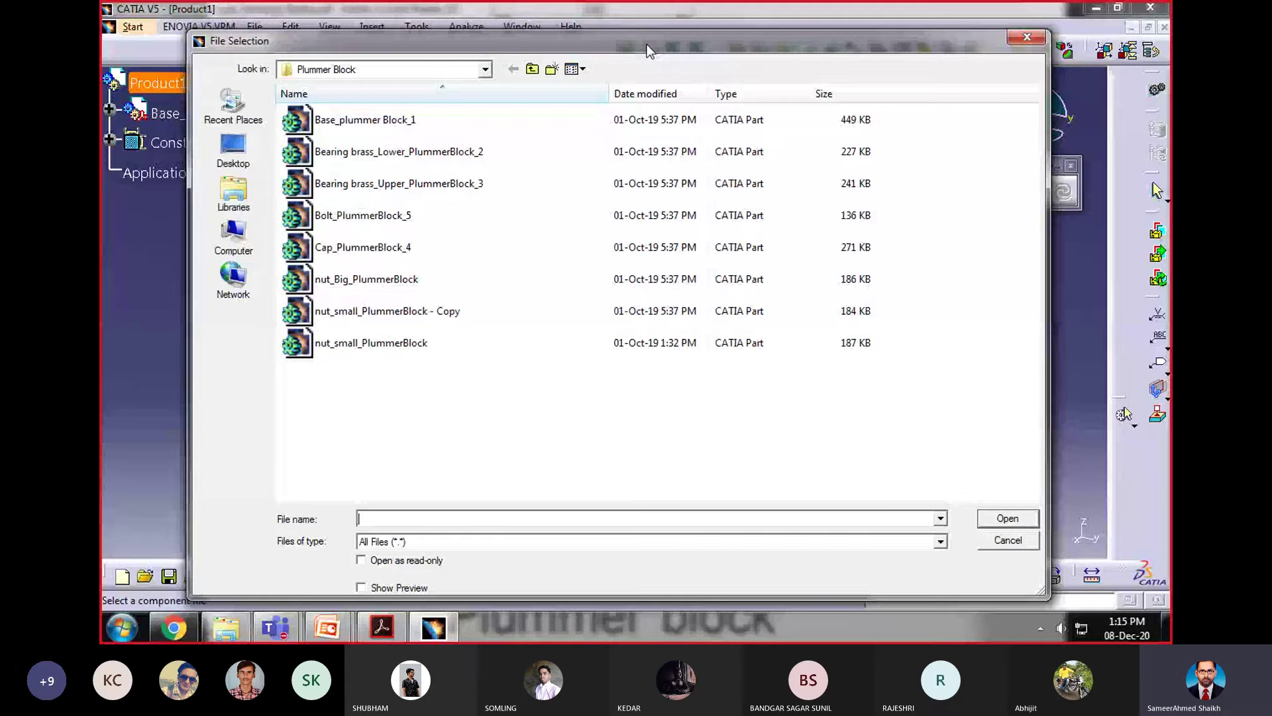
{"action": "left_click", "coordinate": [371, 152]}
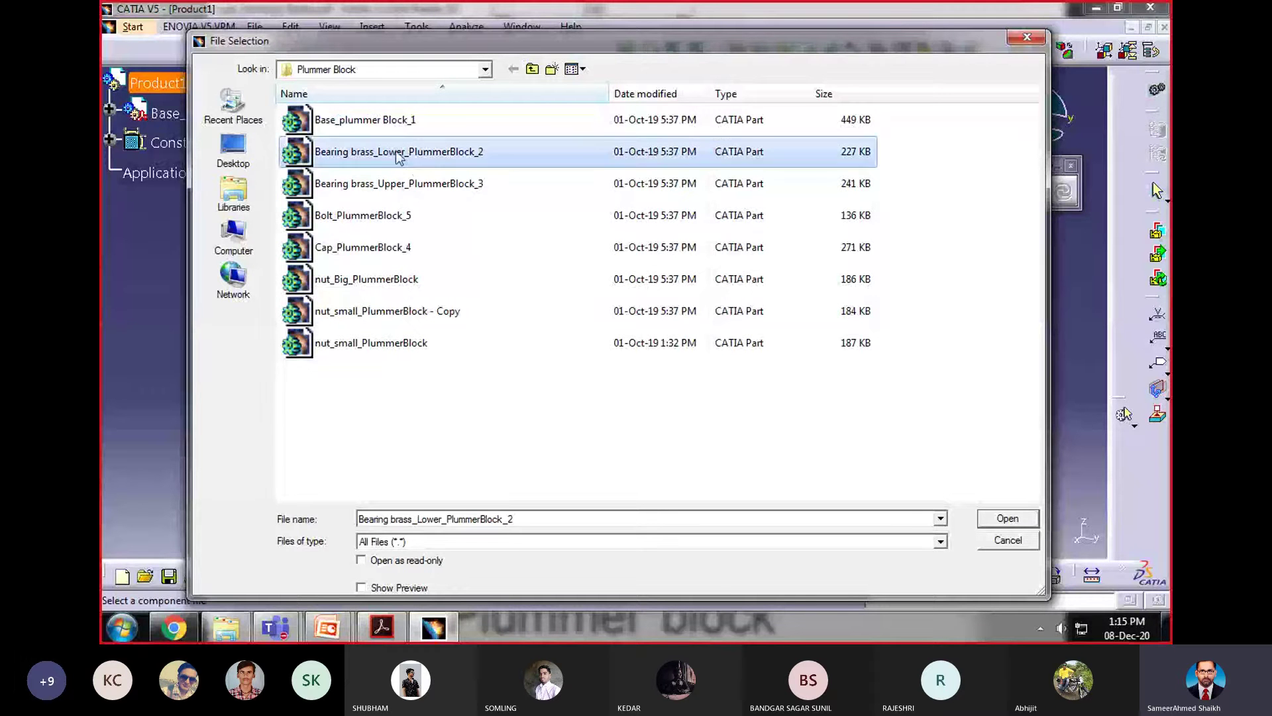
{"action": "left_click", "coordinate": [1000, 519]}
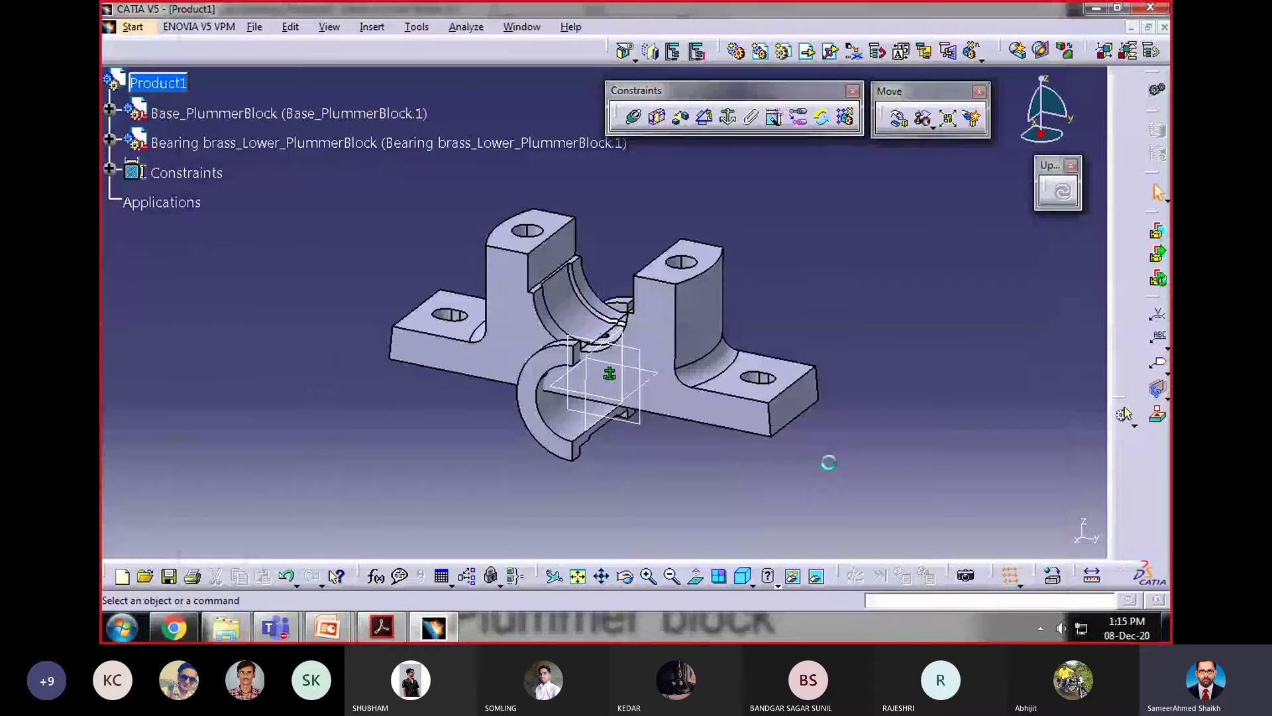
Step: Use Manipulation along the Z axis to lift the lower bearing brass clear above the base
{"action": "middle_click_drag", "start_coordinate": [742, 463], "coordinate": [769, 471]}
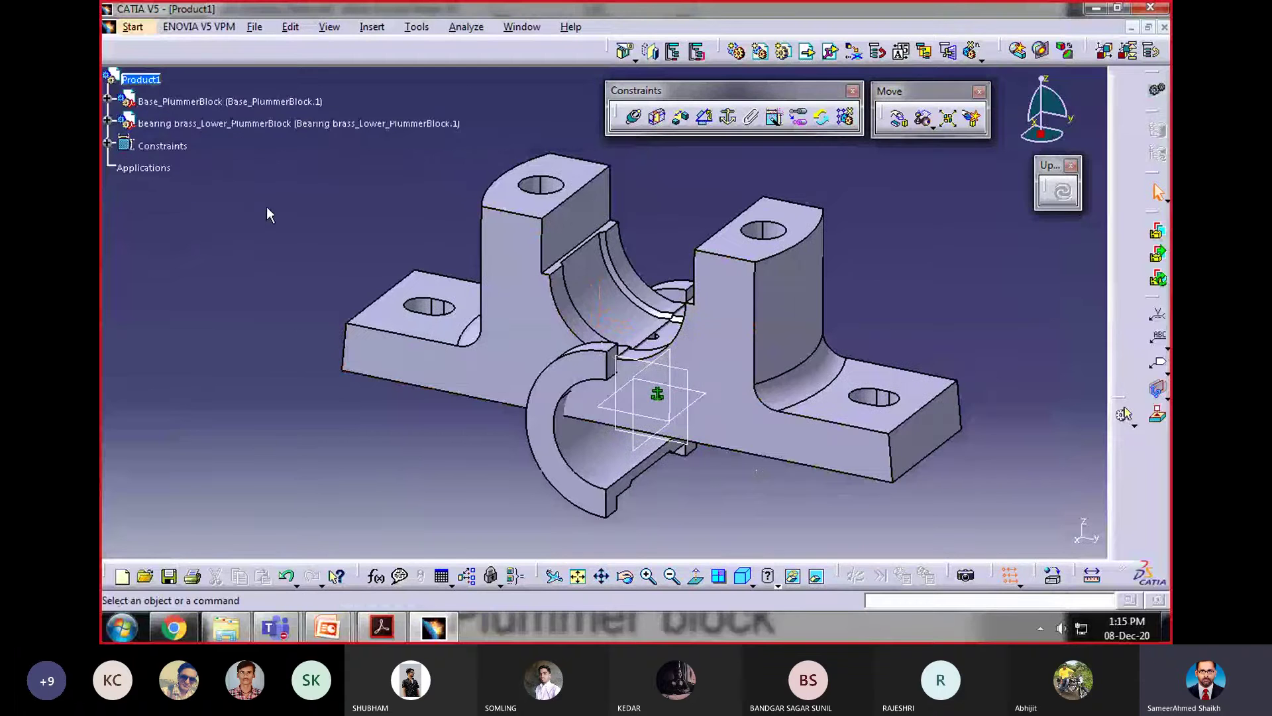
{"action": "middle_click_drag", "start_coordinate": [659, 530], "coordinate": [636, 503]}
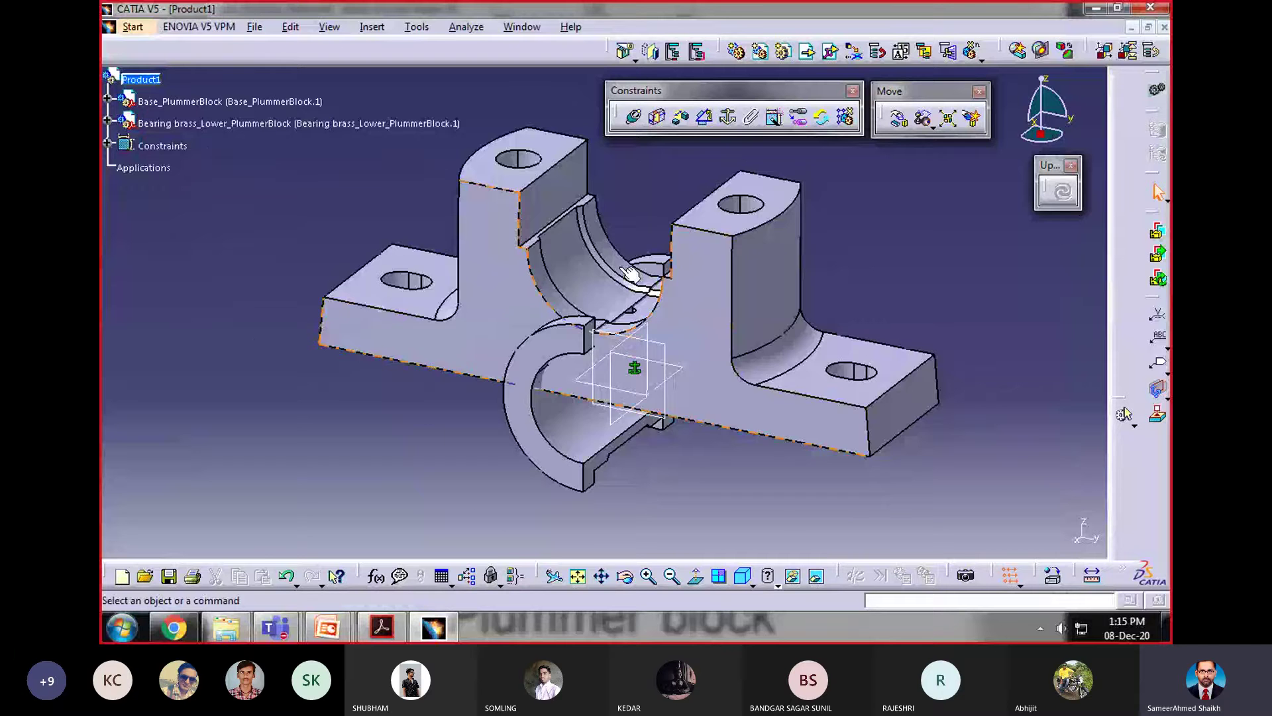
{"action": "middle_click_drag", "start_coordinate": [630, 273], "coordinate": [534, 334]}
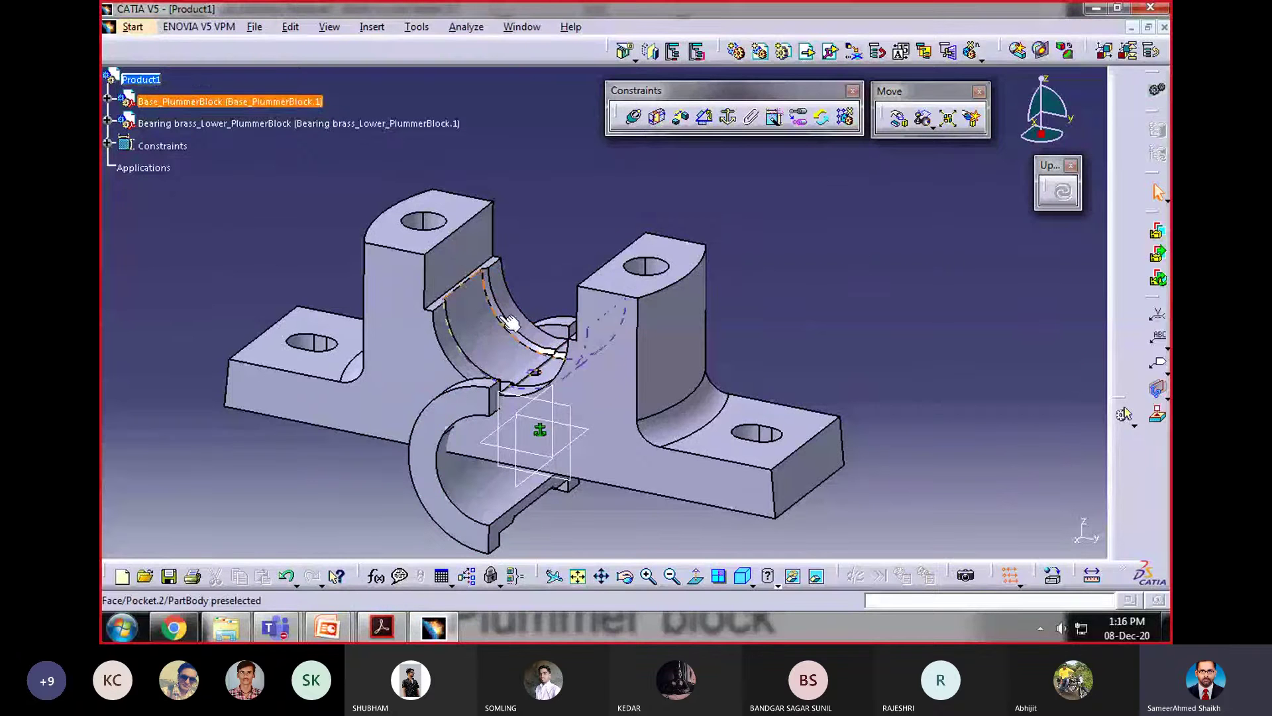
{"action": "left_click_drag", "start_coordinate": [913, 96], "coordinate": [916, 93]}
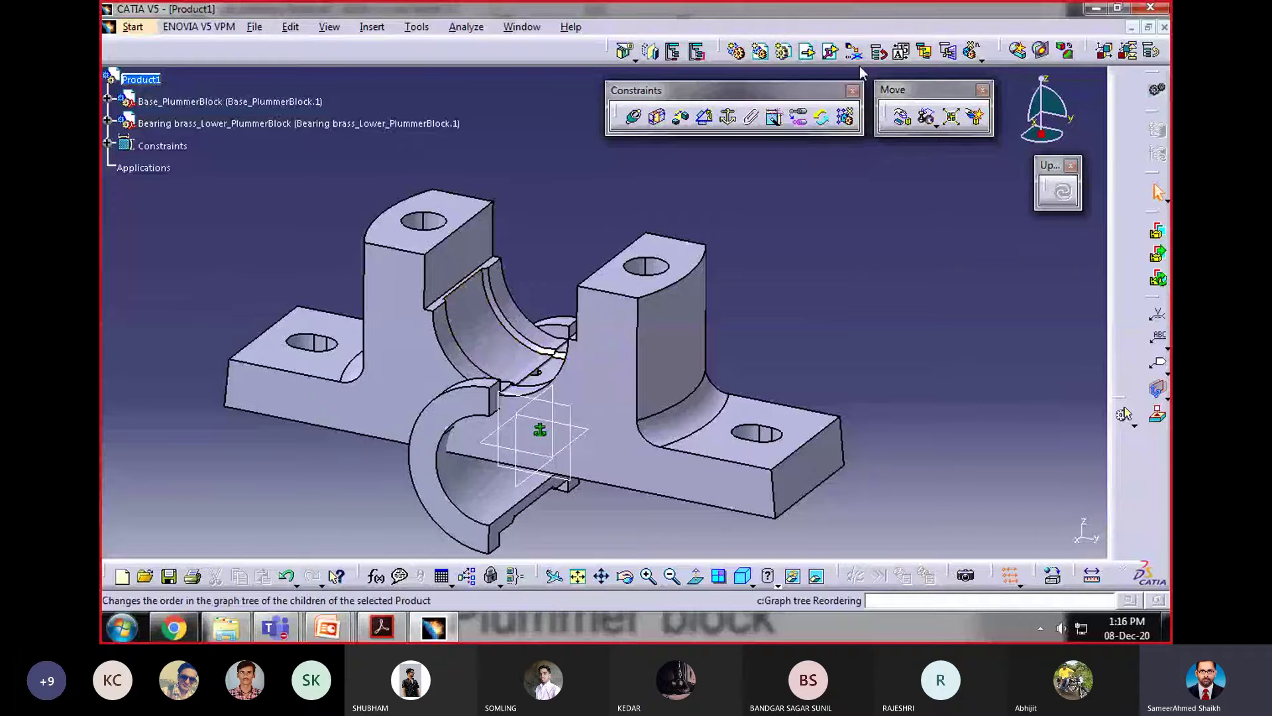
{"action": "left_click", "coordinate": [902, 120]}
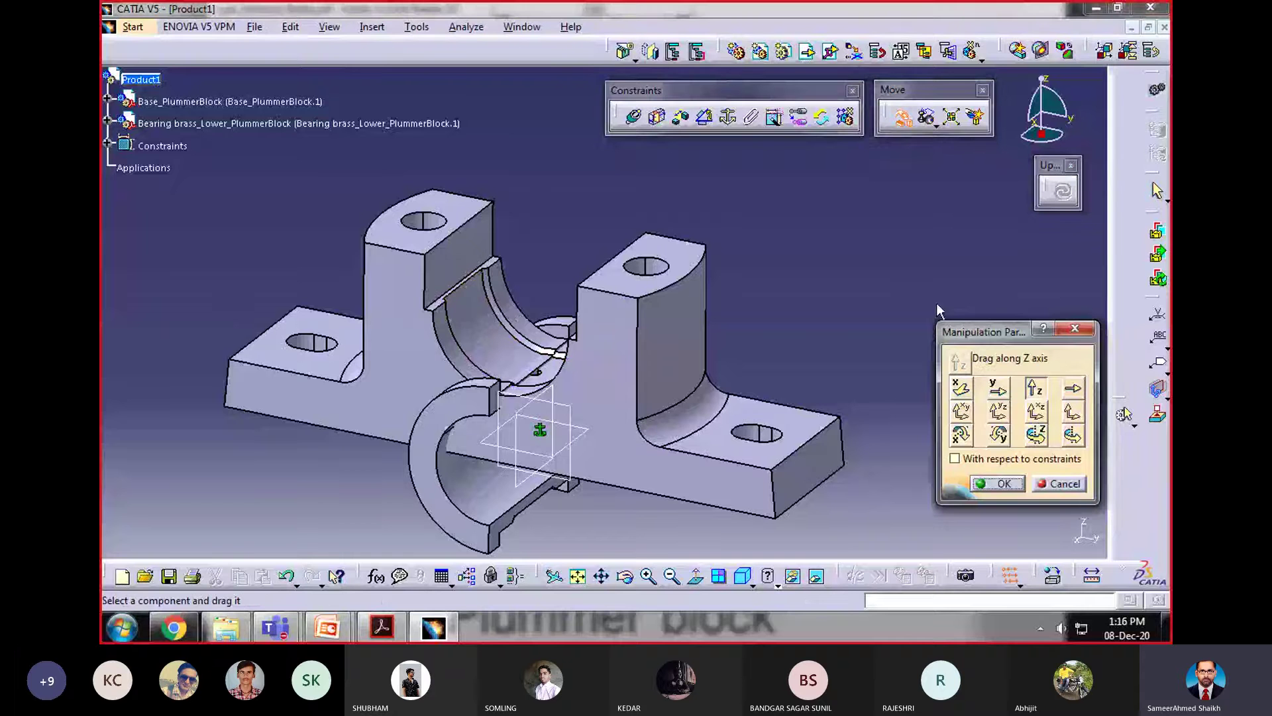
{"action": "left_click_drag", "start_coordinate": [989, 334], "coordinate": [976, 248]}
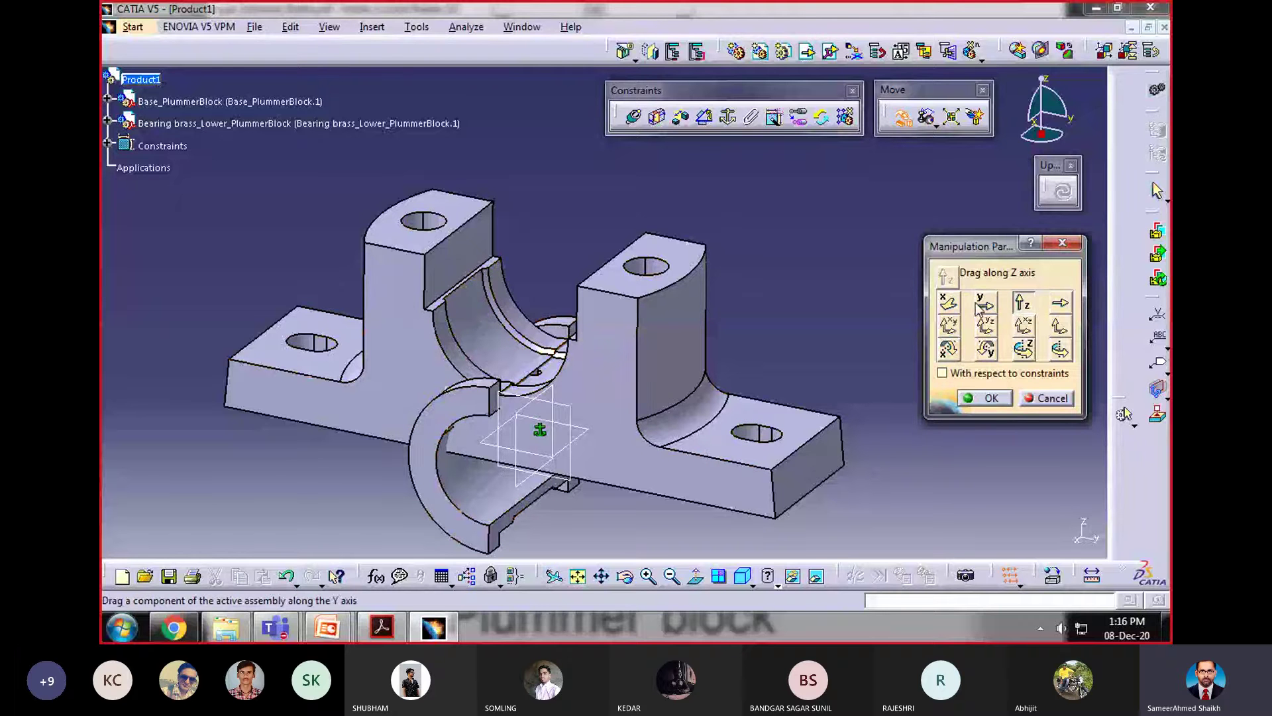
{"action": "left_click", "coordinate": [1025, 305]}
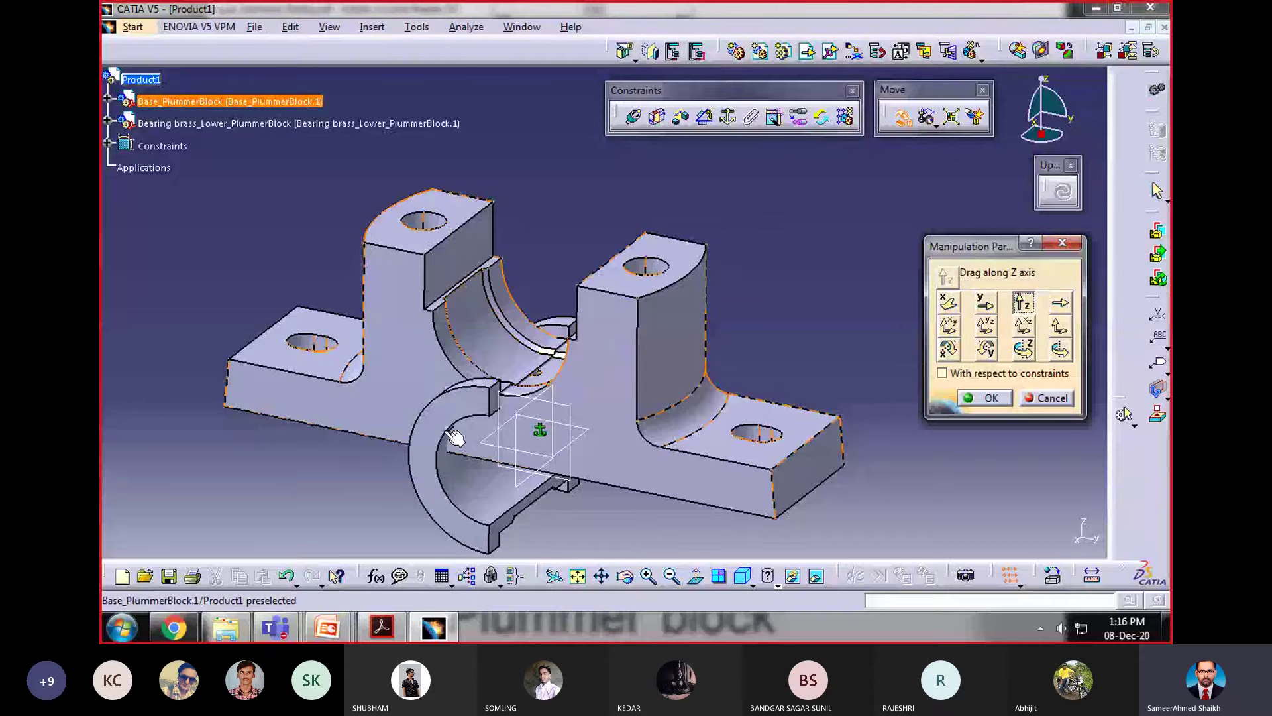
{"action": "left_click_drag", "start_coordinate": [453, 412], "coordinate": [486, 106]}
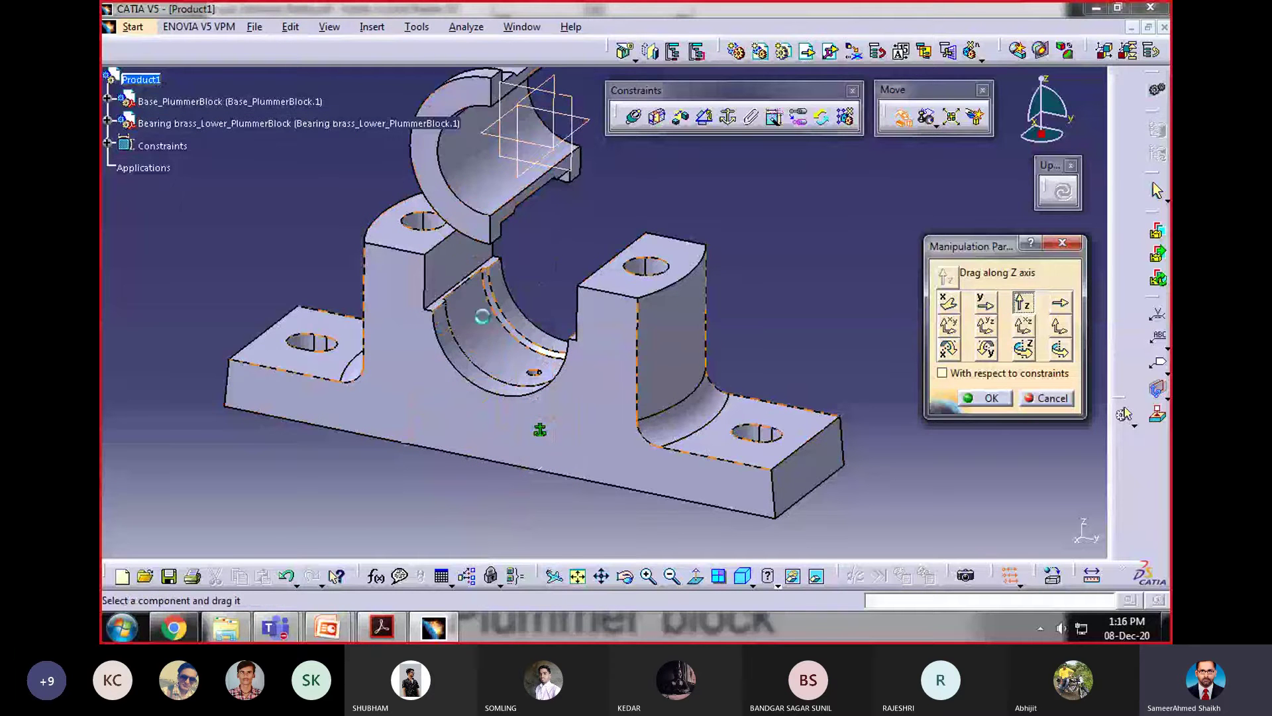
Step: Rotate the lower bearing brass around its own cylinder axis until its open side faces upward, and finish the manipulation
{"action": "middle_click_drag", "start_coordinate": [482, 317], "coordinate": [558, 398]}
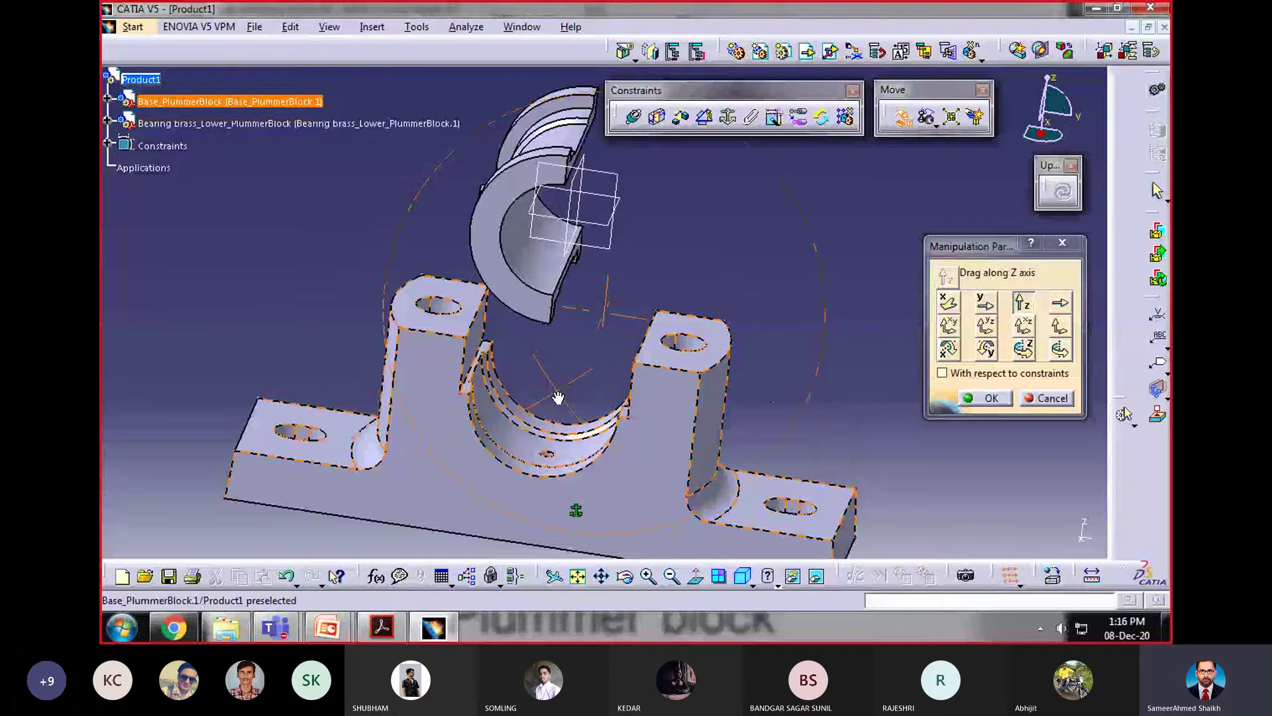
{"action": "middle_click_drag", "start_coordinate": [558, 397], "coordinate": [610, 285]}
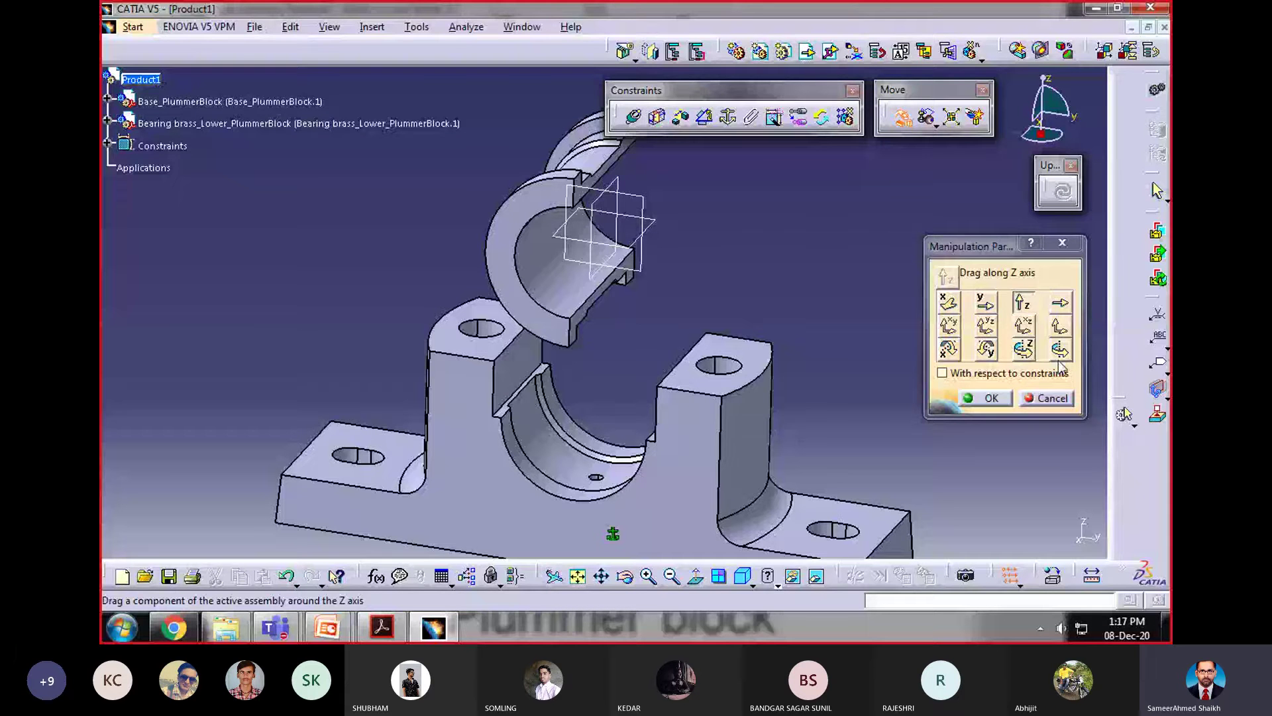
{"action": "left_click", "coordinate": [1060, 350]}
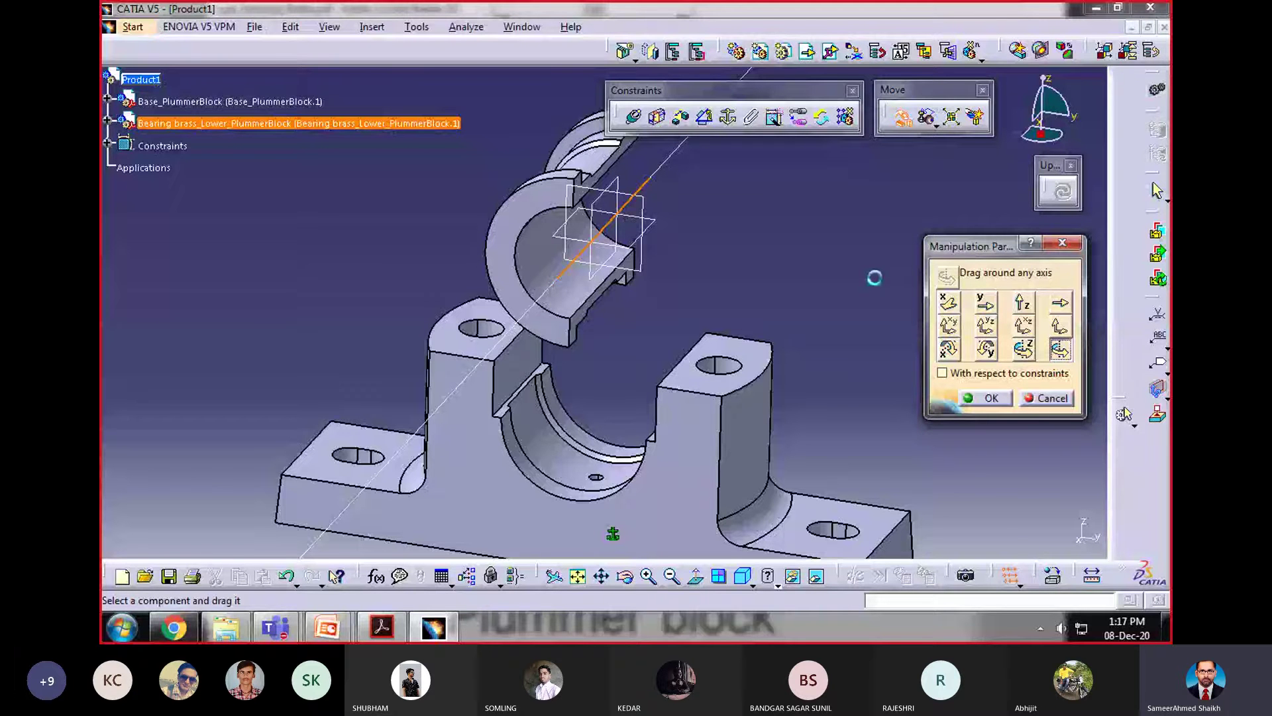
{"action": "left_click_drag", "start_coordinate": [874, 277], "coordinate": [824, 266]}
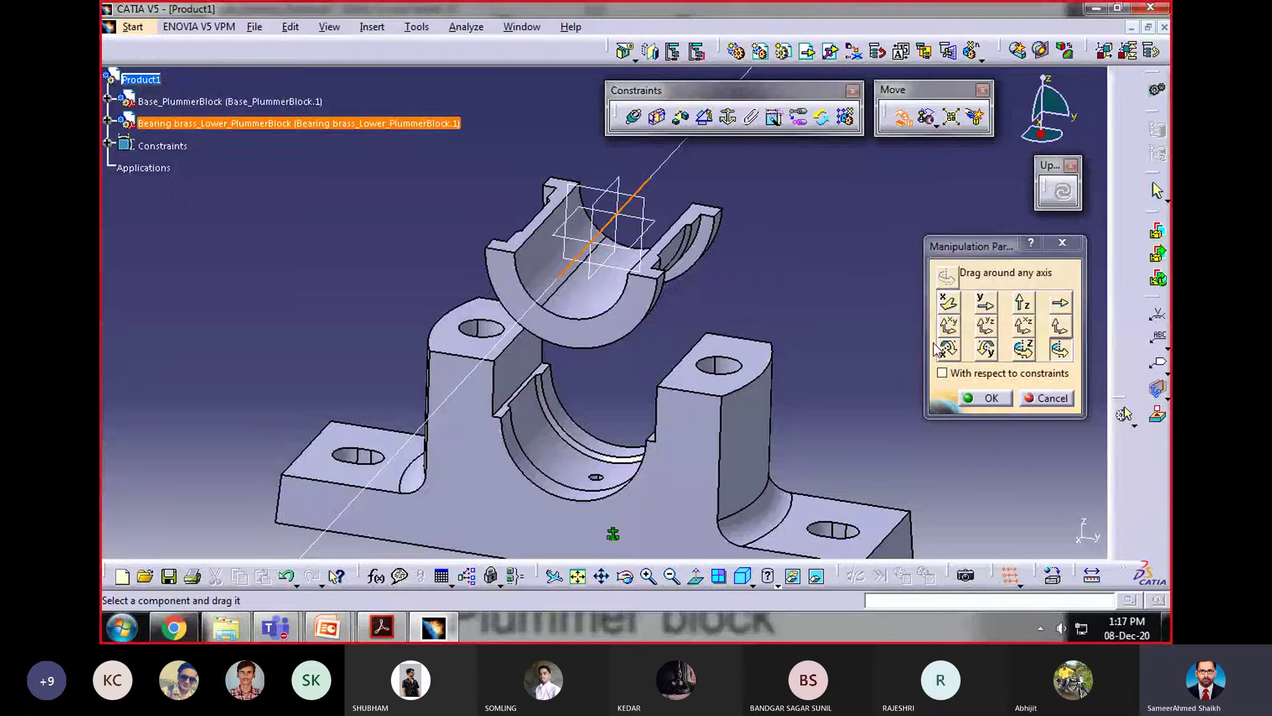
{"action": "left_click", "coordinate": [986, 399]}
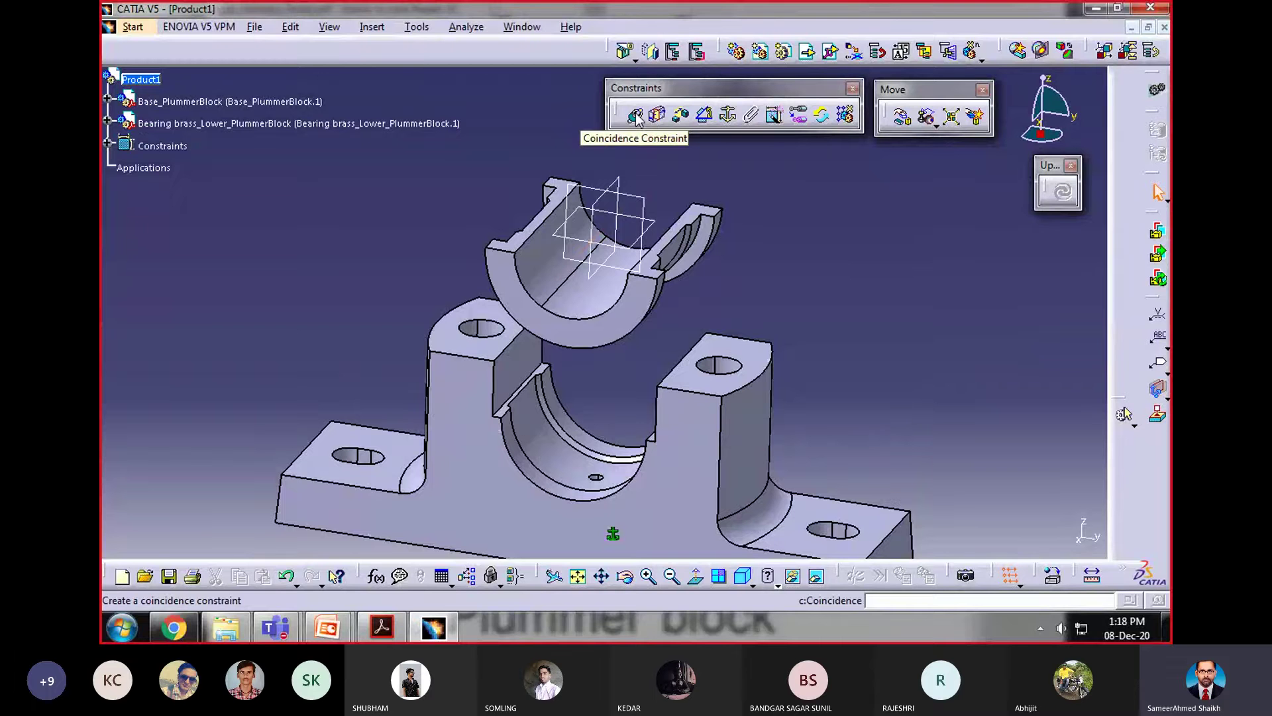
Step: Add a Coincidence constraint between the base's bearing seat axis and the lower bearing brass's cylinder axis
{"action": "left_click", "coordinate": [635, 116]}
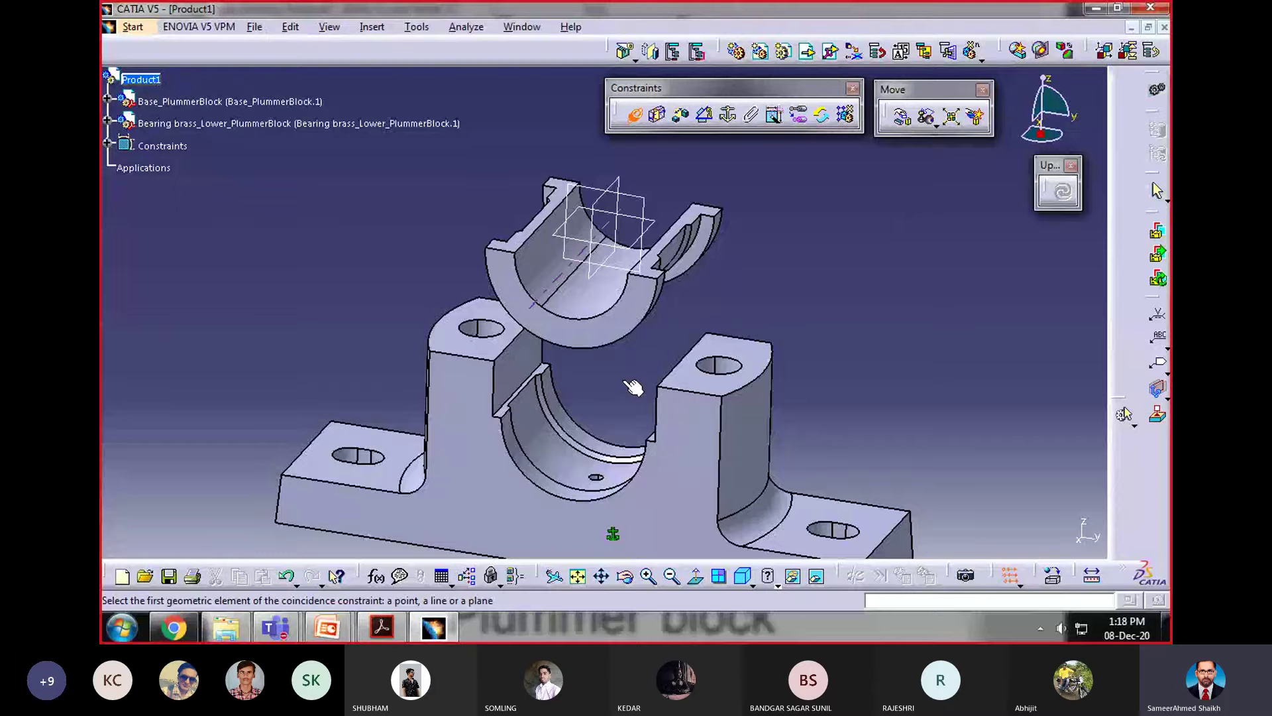
{"action": "middle_click_drag", "start_coordinate": [643, 355], "coordinate": [637, 290]}
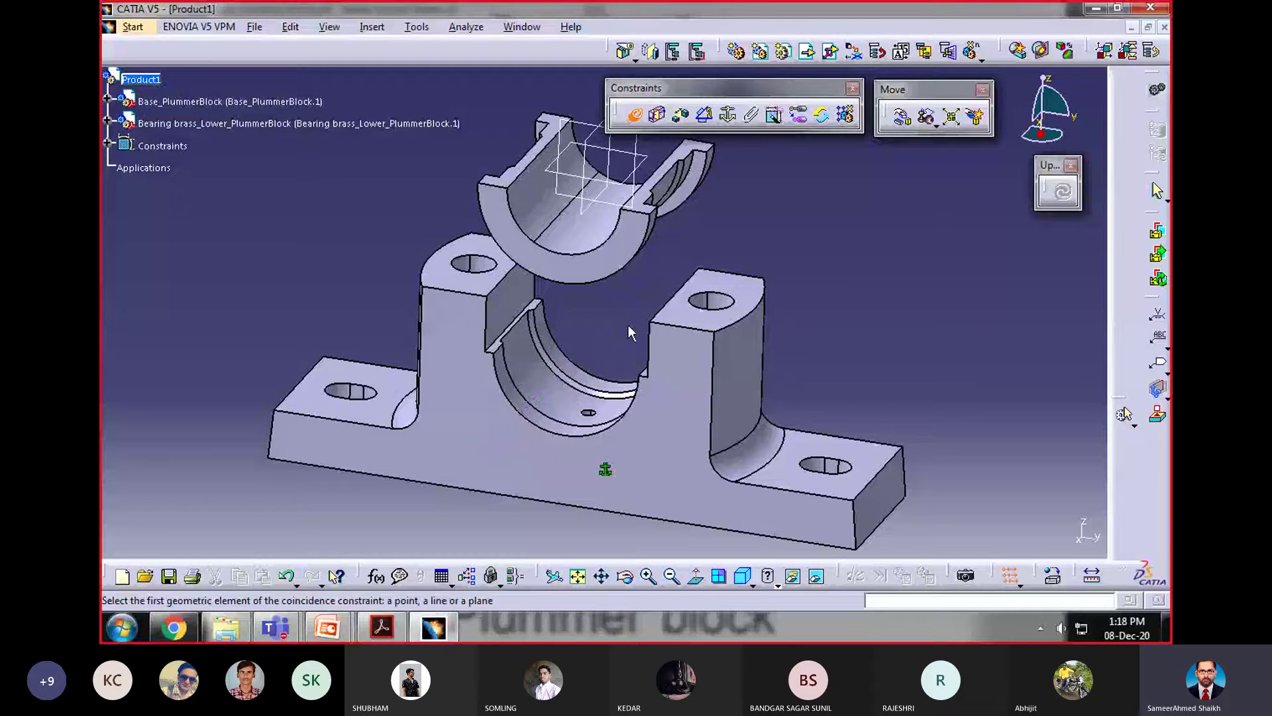
{"action": "left_click", "coordinate": [574, 398]}
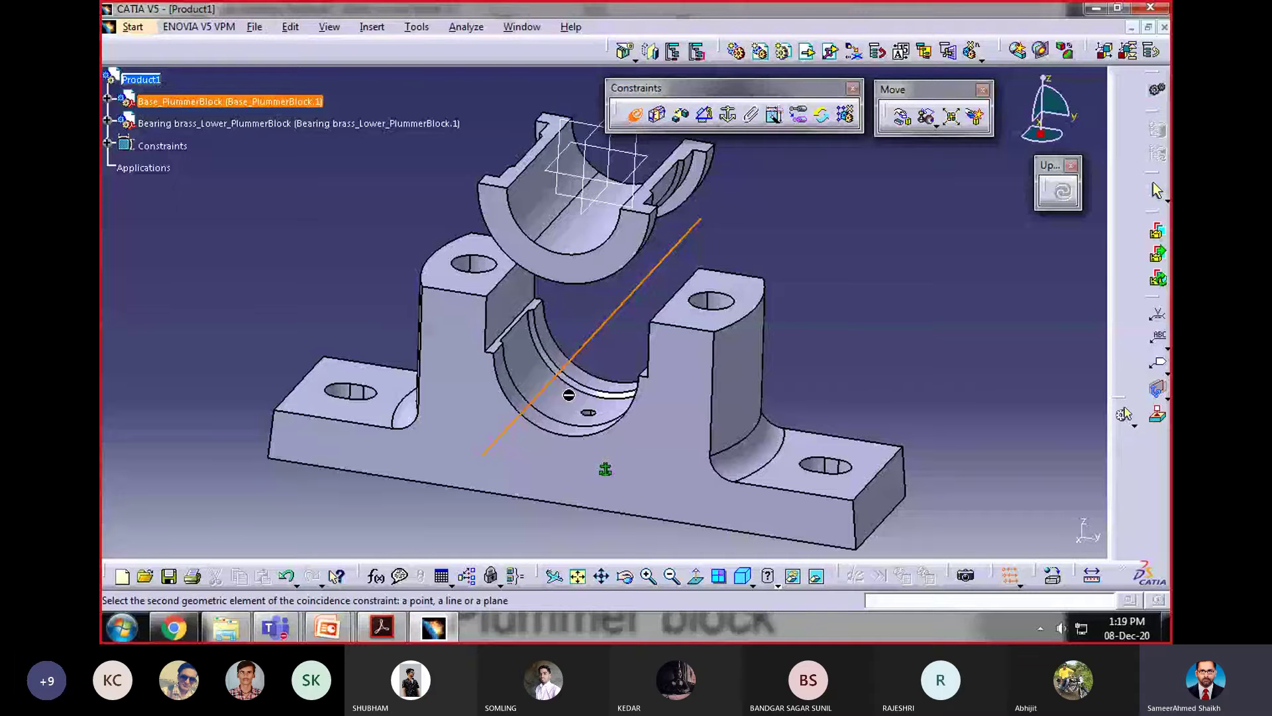
{"action": "left_click", "coordinate": [473, 292]}
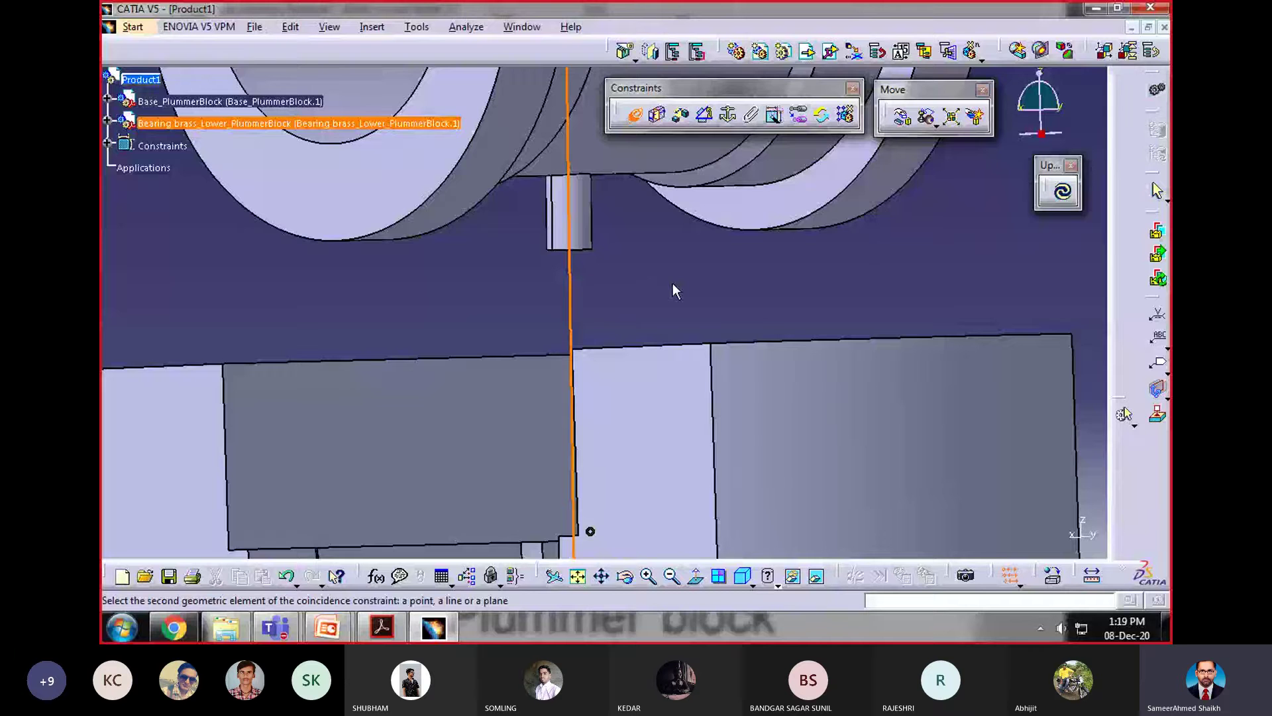
Step: Make the lower brass's locating pin axis coincident with the axis of the small hole in the base's bearing seat
{"action": "middle_click_drag", "start_coordinate": [673, 292], "coordinate": [647, 368]}
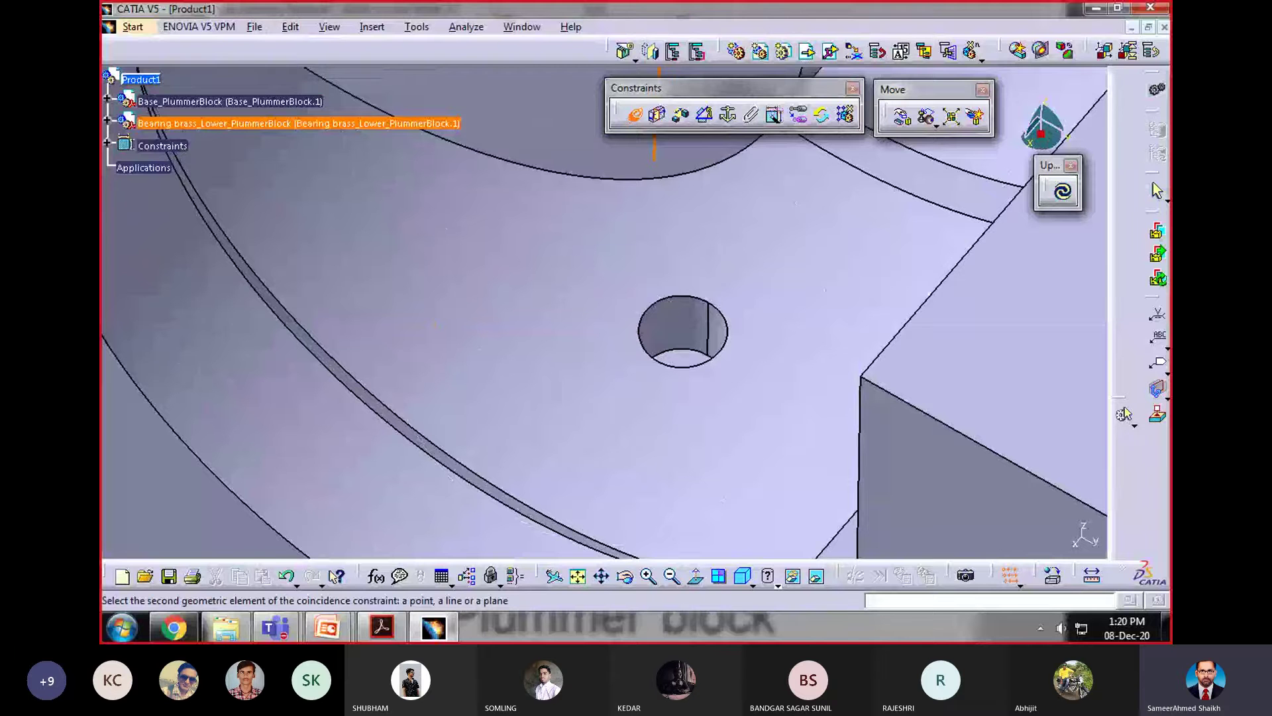
{"action": "left_click", "coordinate": [696, 332]}
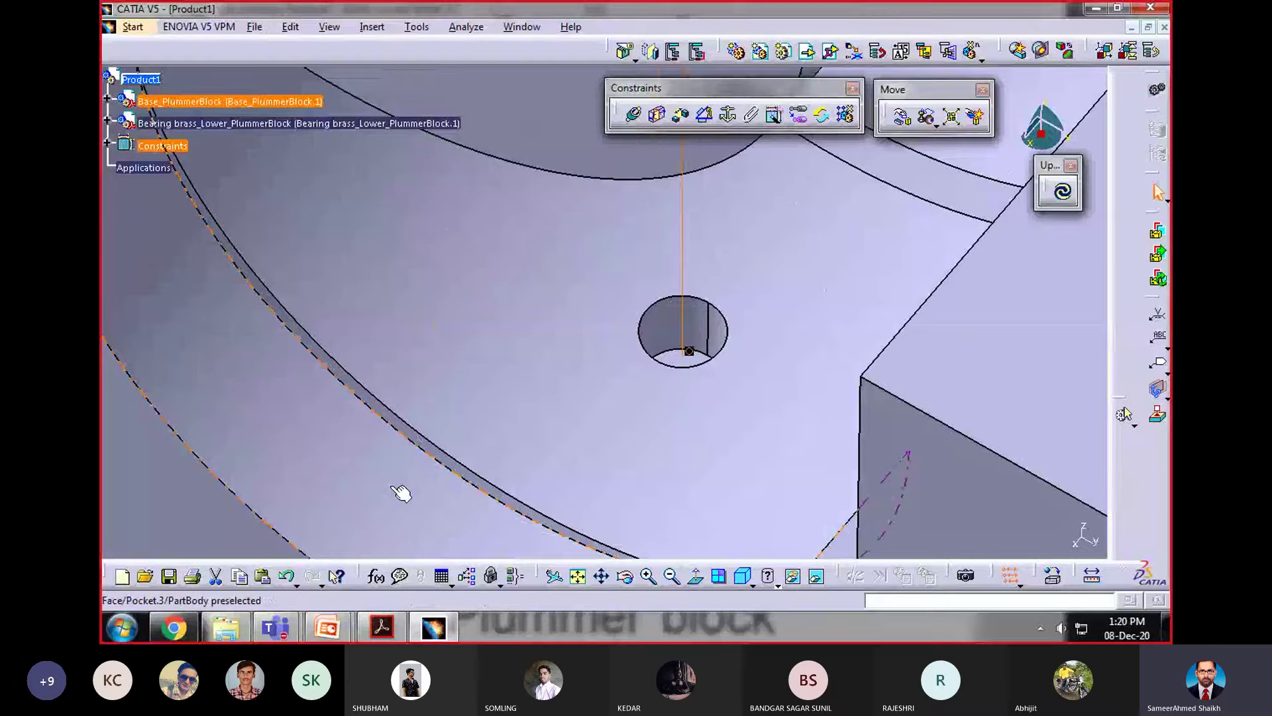
{"action": "middle_click_drag", "start_coordinate": [574, 281], "coordinate": [558, 385]}
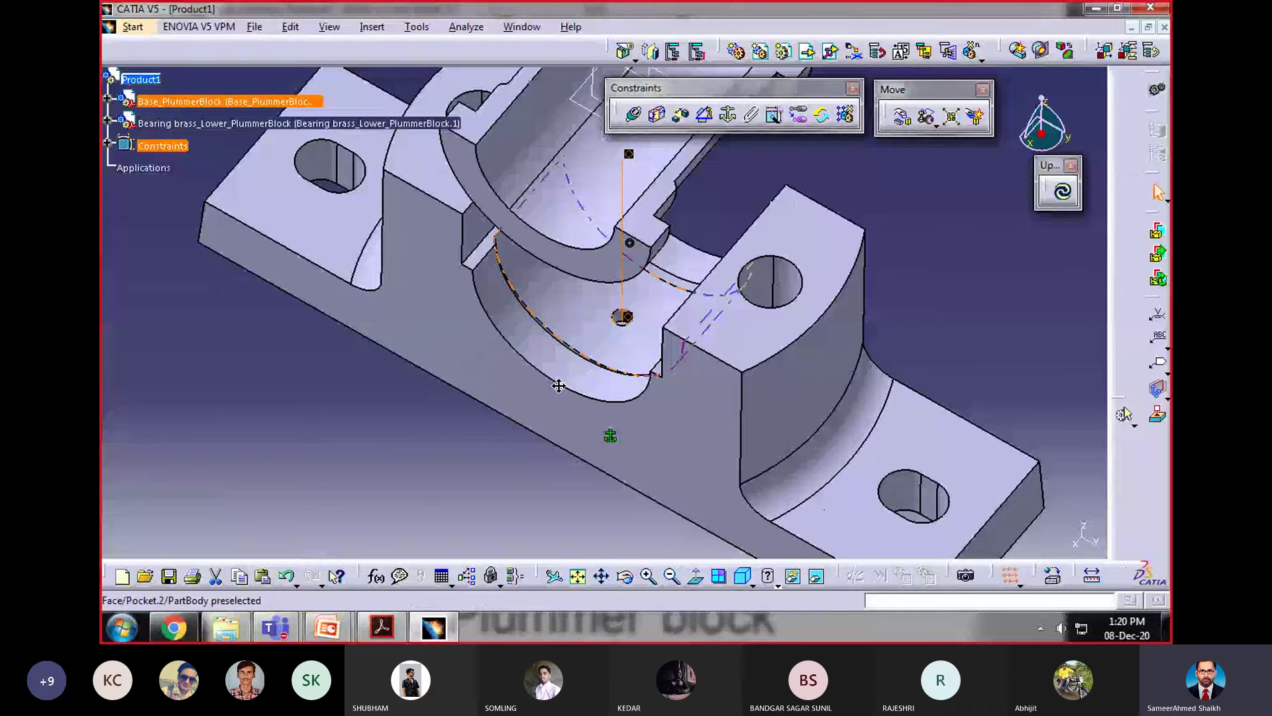
{"action": "middle_click_drag", "start_coordinate": [558, 385], "coordinate": [735, 267]}
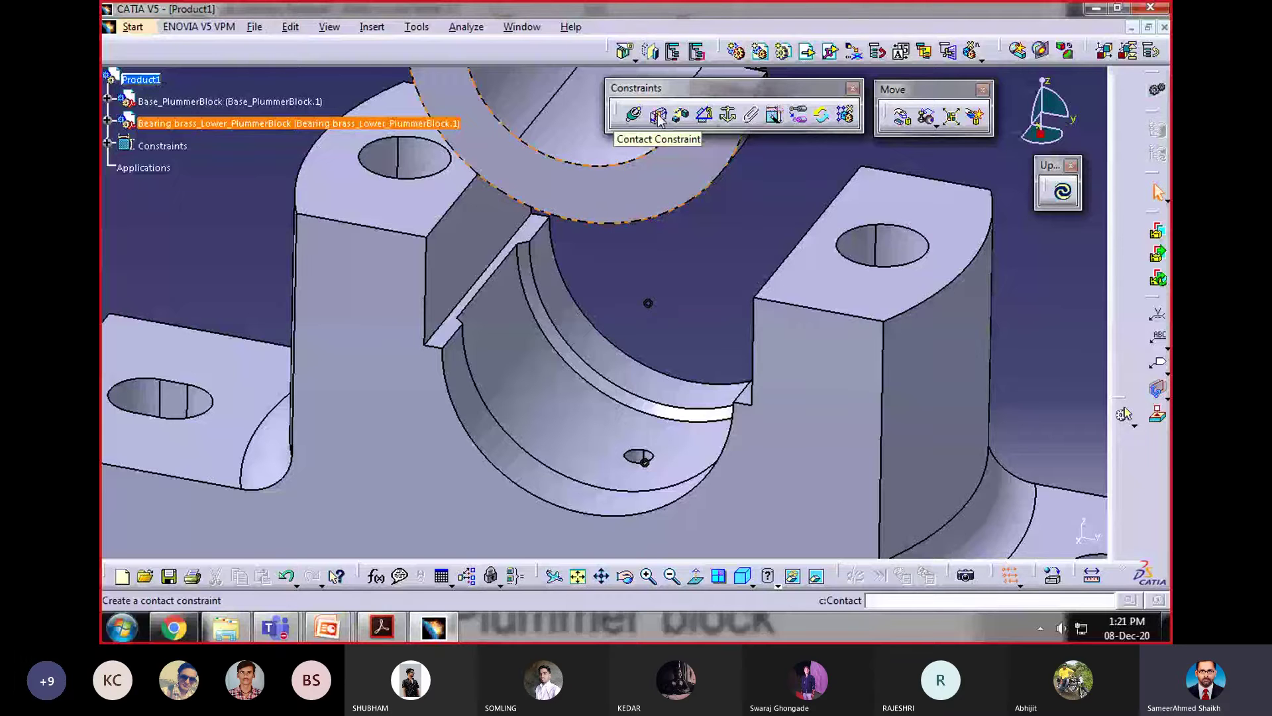
Step: Update the assembly to seat the lower bearing brass in the base, and inspect its fit from several angles
{"action": "middle_click_drag", "start_coordinate": [680, 278], "coordinate": [681, 303]}
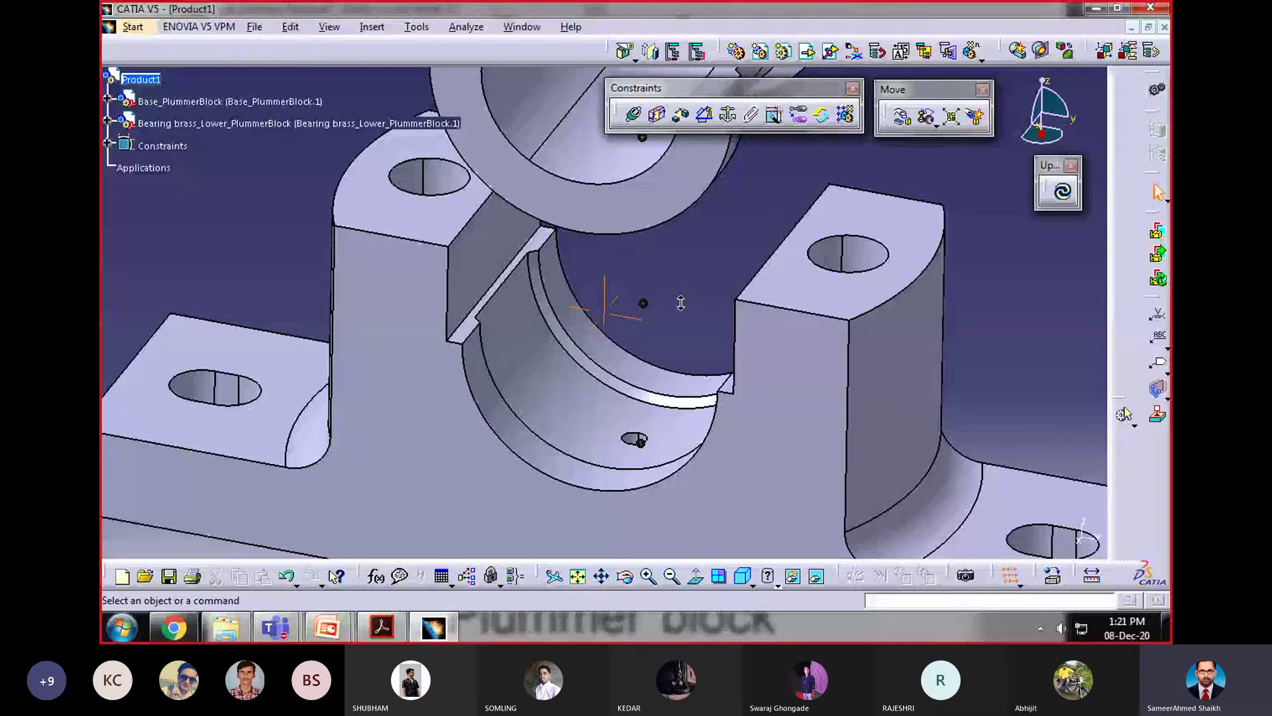
{"action": "middle_click_drag", "start_coordinate": [680, 303], "coordinate": [595, 393]}
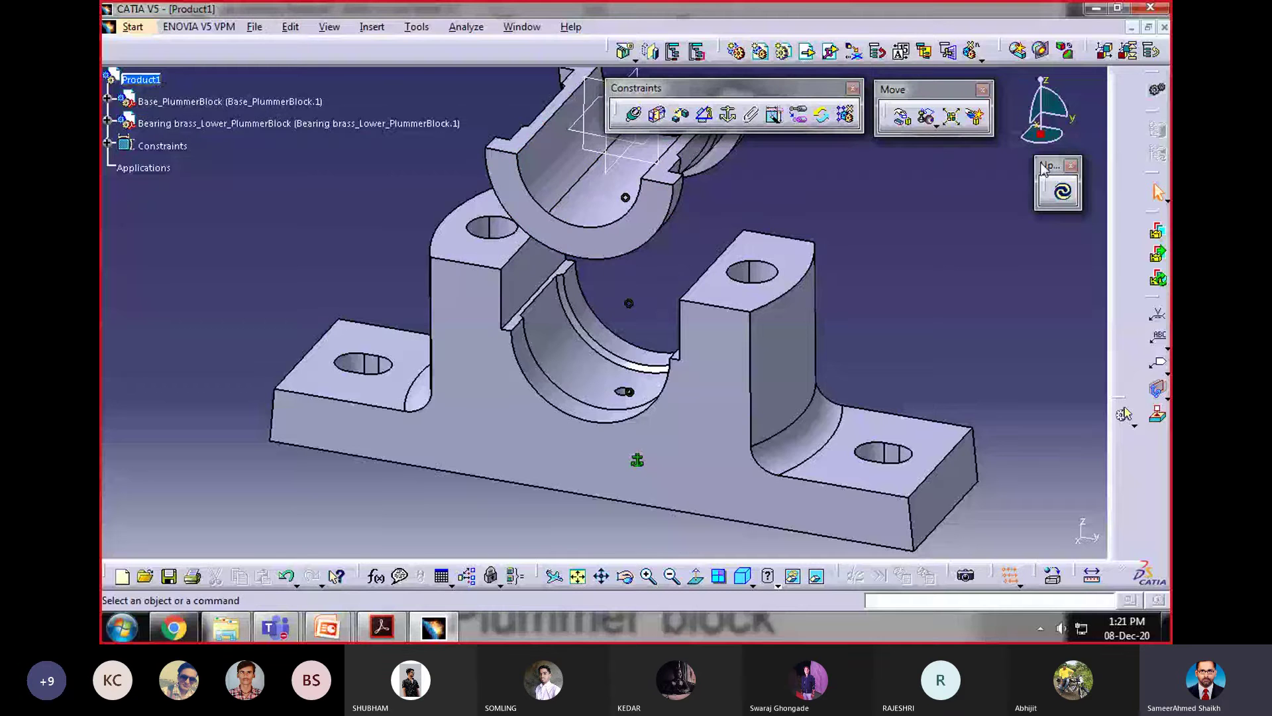
{"action": "left_click_drag", "start_coordinate": [1043, 169], "coordinate": [931, 159]}
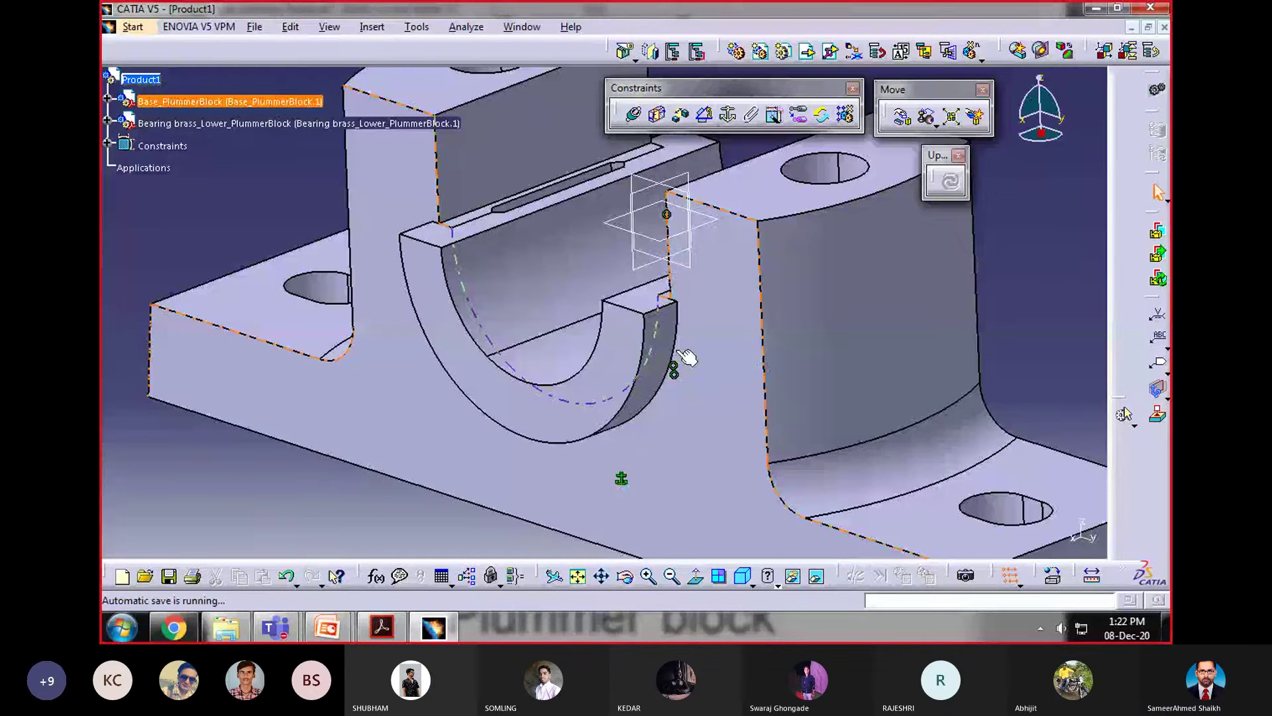
{"action": "middle_click_drag", "start_coordinate": [687, 358], "coordinate": [704, 321]}
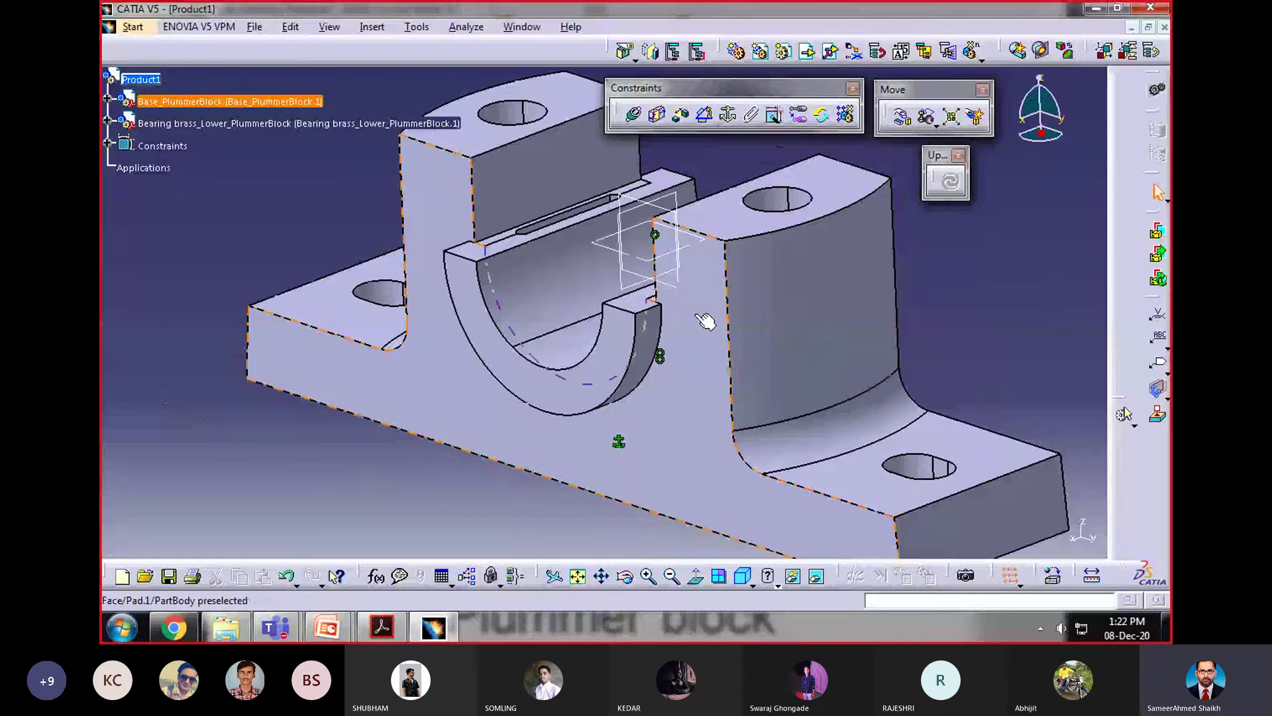
{"action": "middle_click_drag", "start_coordinate": [705, 320], "coordinate": [900, 272]}
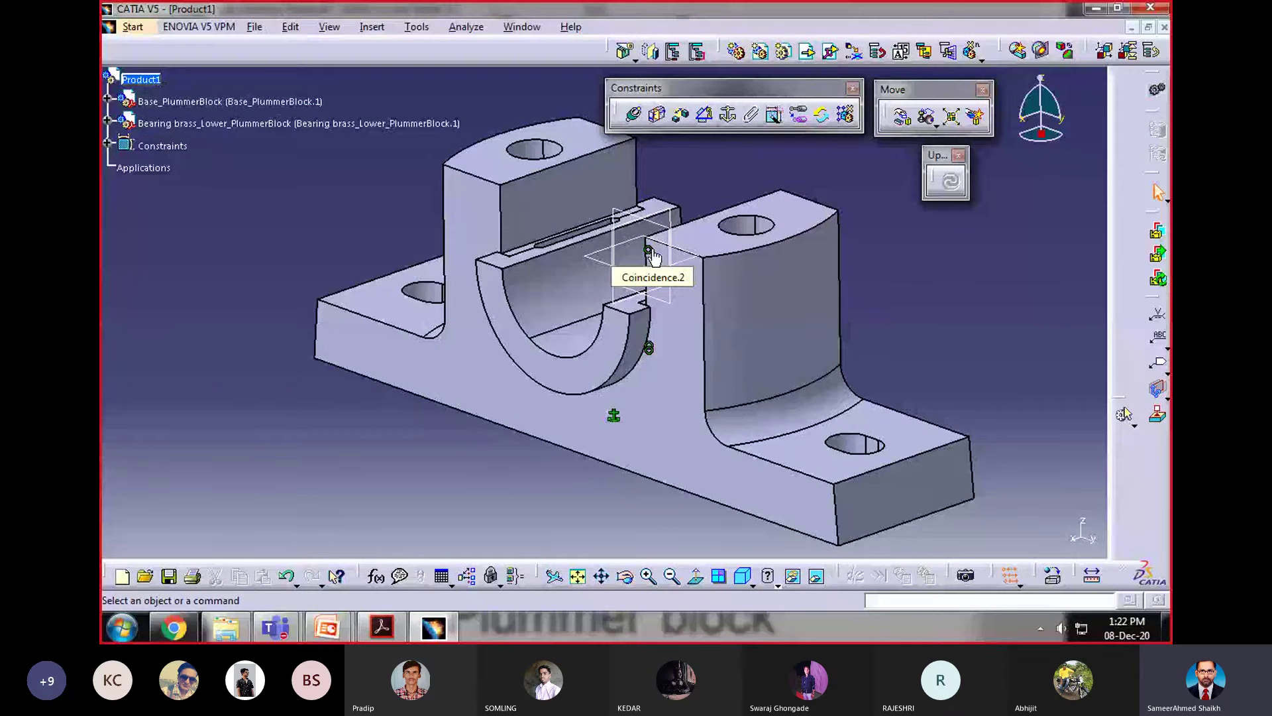
{"action": "middle_click_drag", "start_coordinate": [565, 393], "coordinate": [619, 341]}
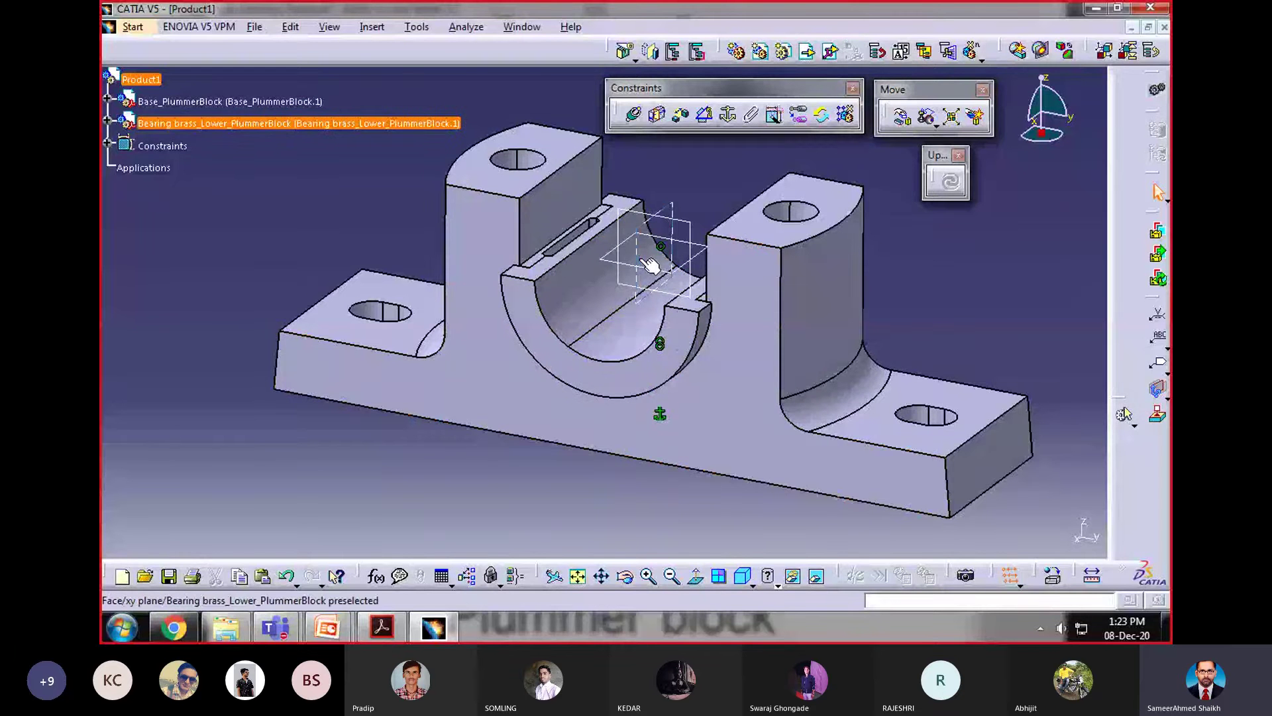
Step: Insert Bearing brass_Upper_PlummerBlock_3 into Product1 as an existing component
{"action": "left_click", "coordinate": [147, 82]}
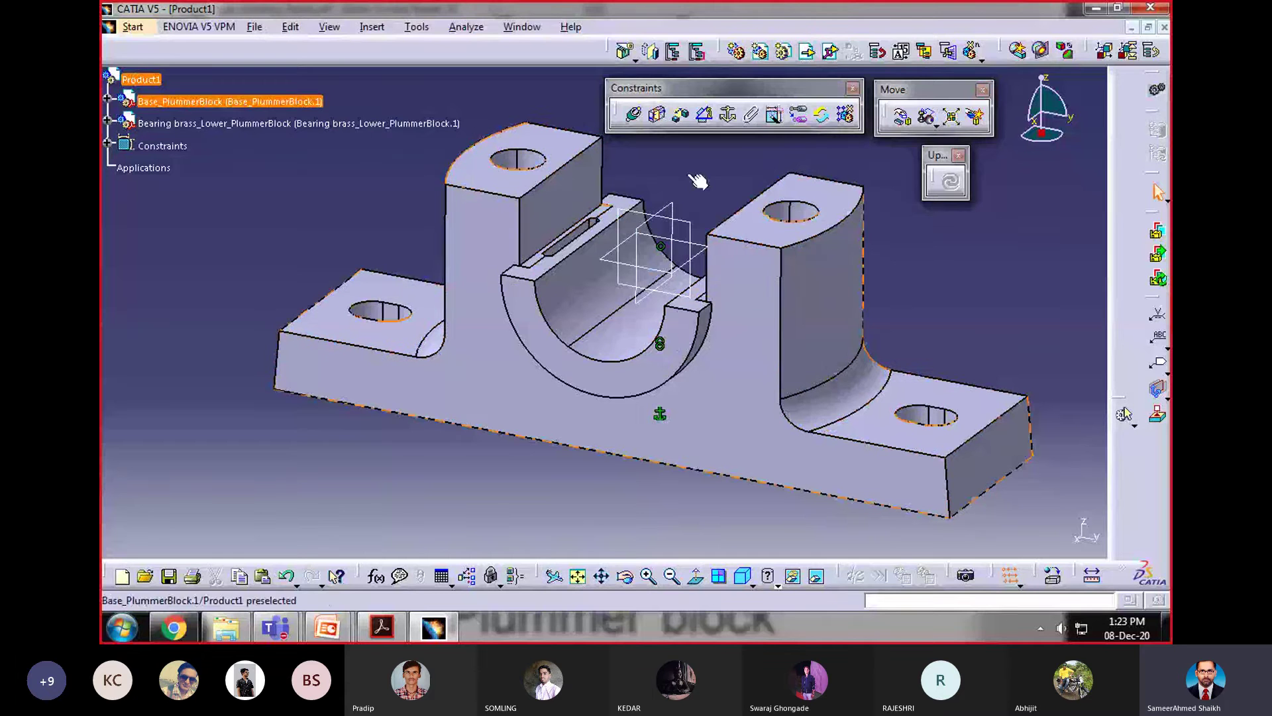
{"action": "left_click", "coordinate": [808, 53]}
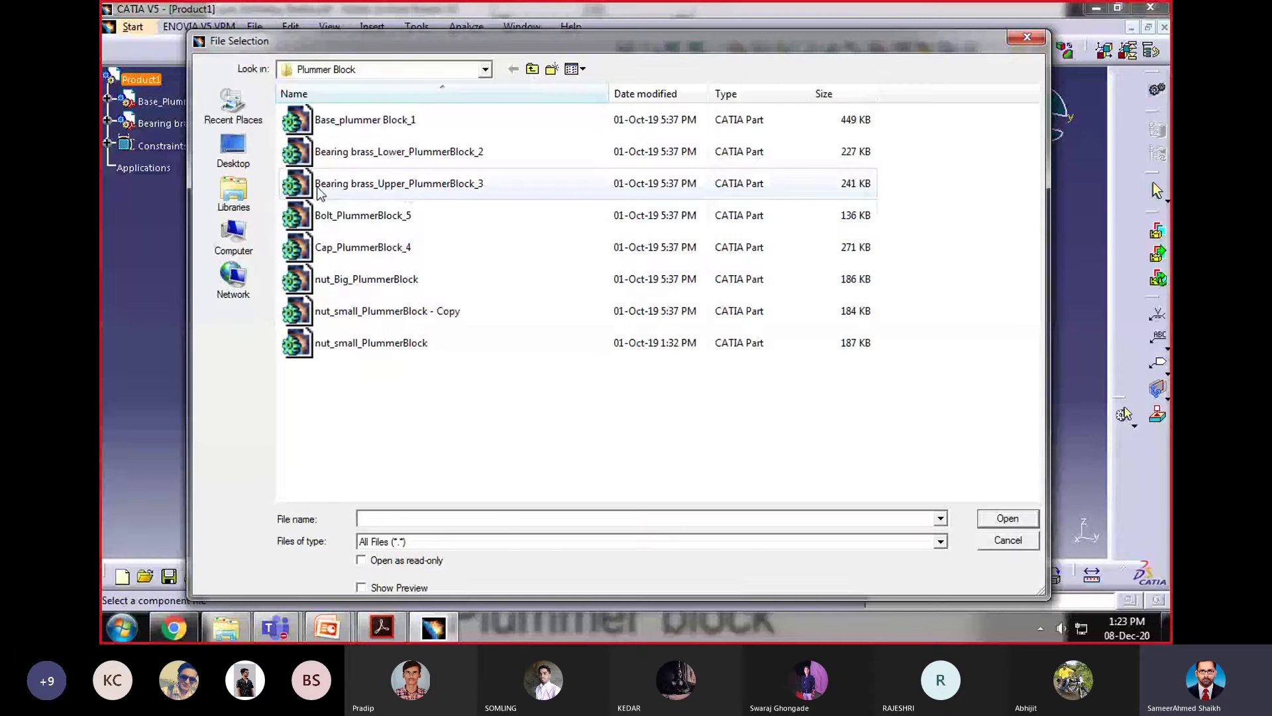
{"action": "left_click", "coordinate": [375, 188]}
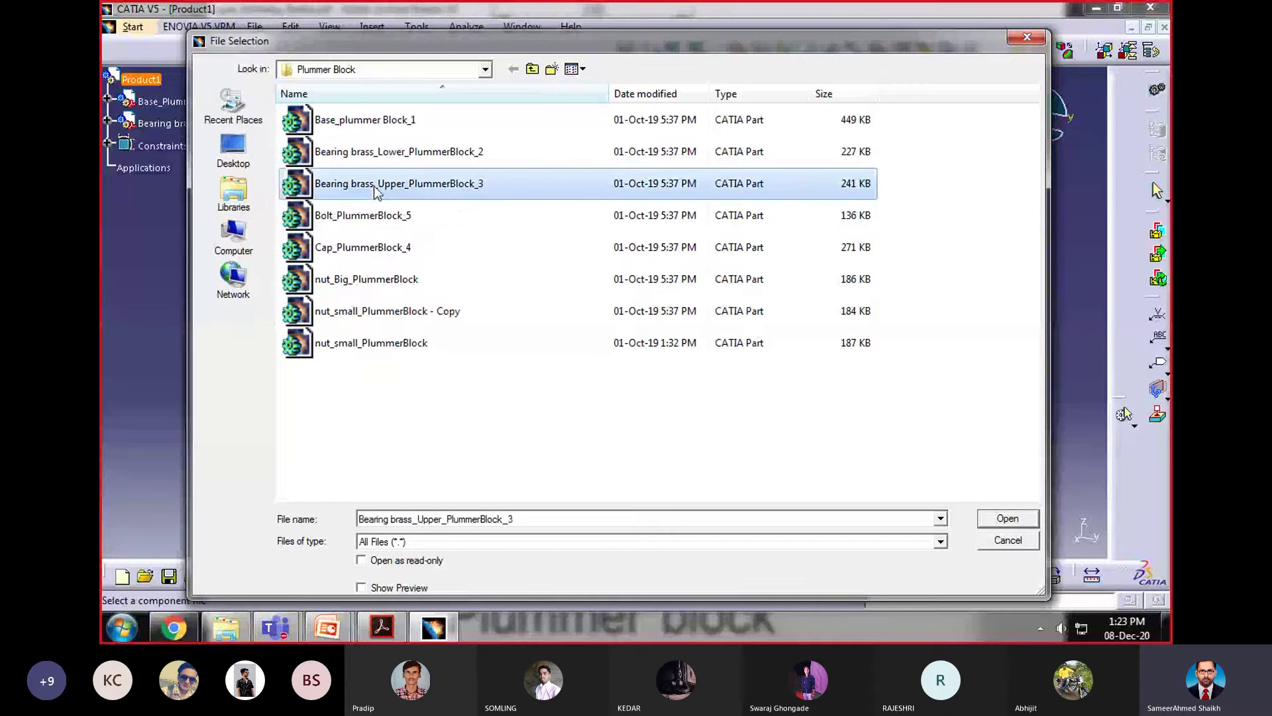
{"action": "left_click", "coordinate": [1000, 523]}
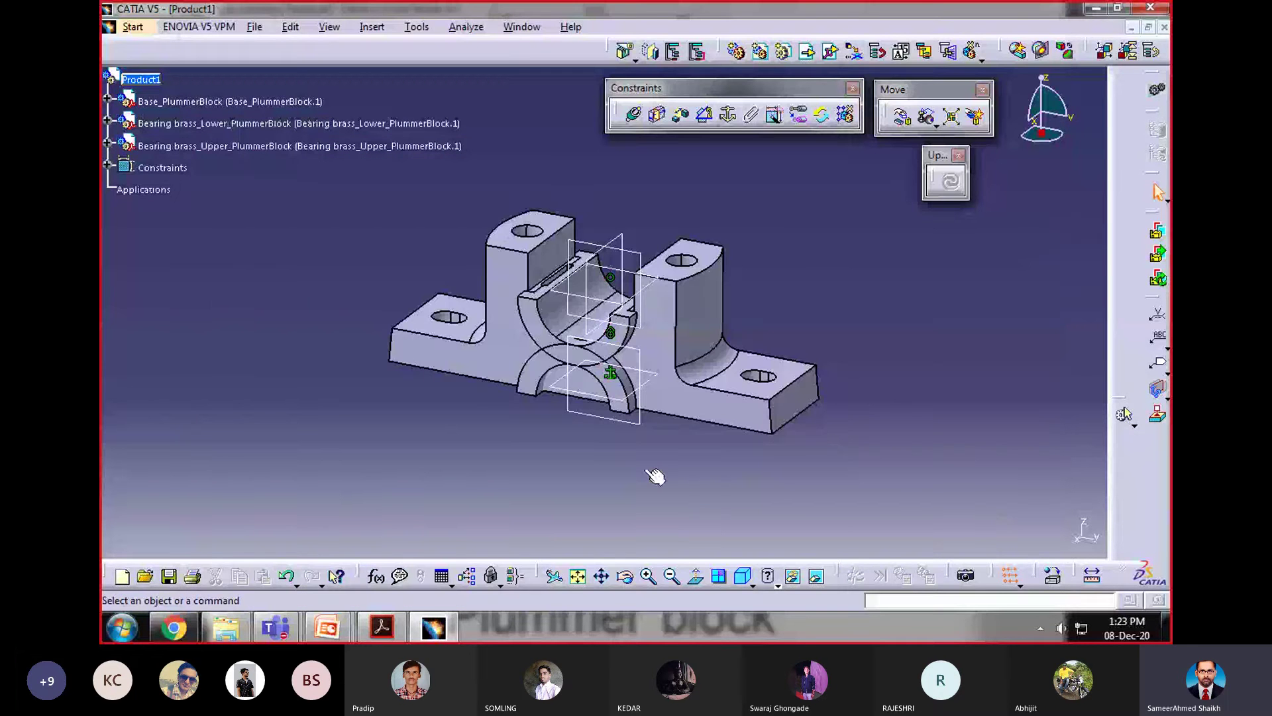
Step: Use Manipulation along the Z axis to lift the upper bearing brass clear above the base, and accept the move
{"action": "middle_click_drag", "start_coordinate": [654, 476], "coordinate": [658, 420]}
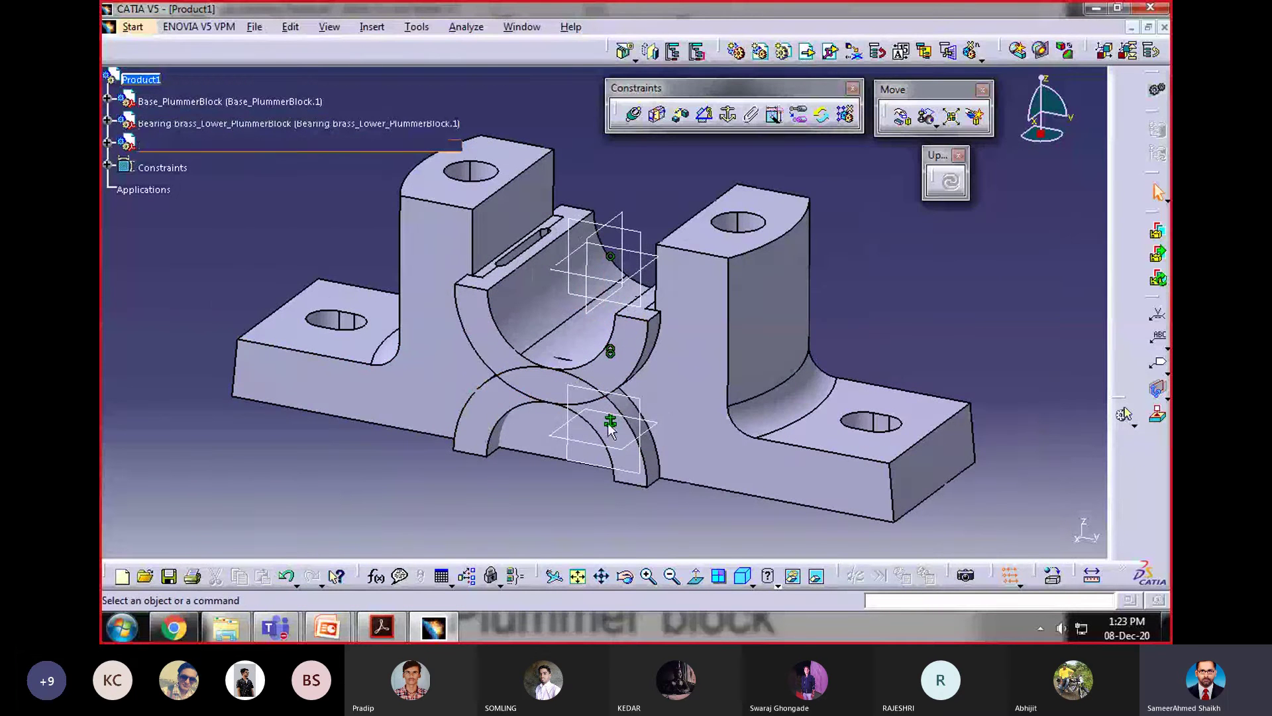
{"action": "middle_click_drag", "start_coordinate": [510, 468], "coordinate": [594, 454]}
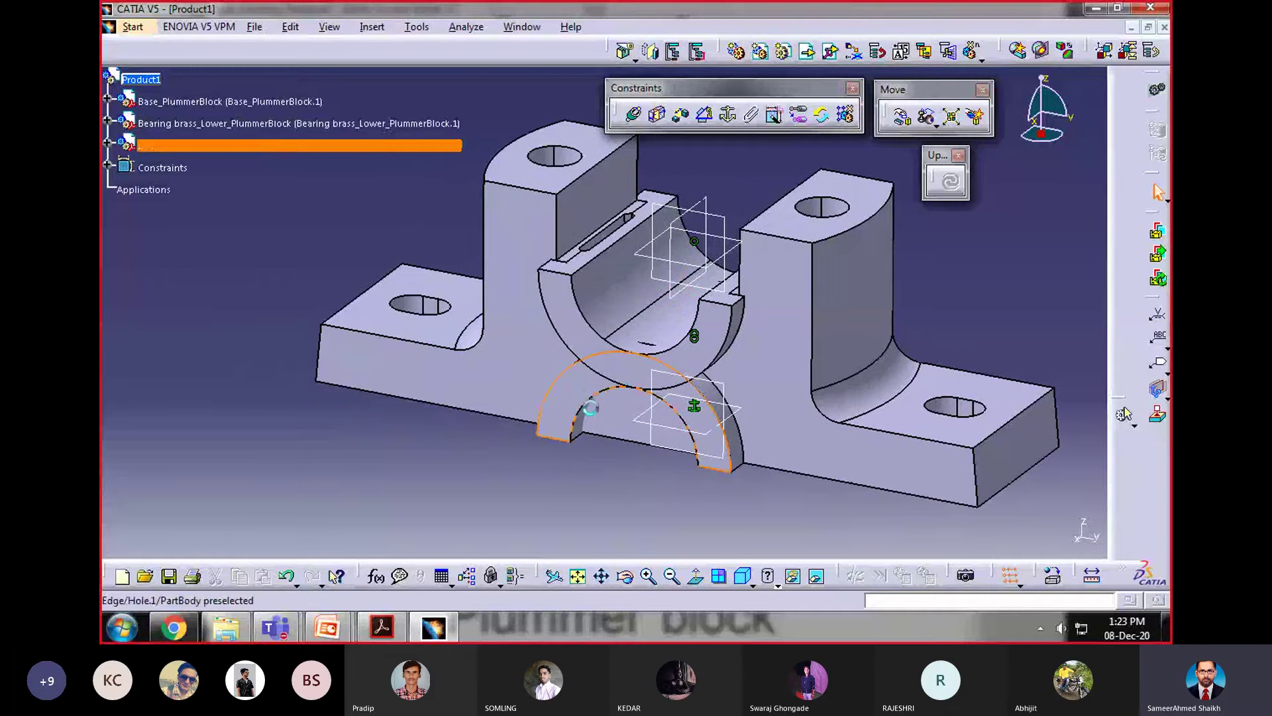
{"action": "middle_click_drag", "start_coordinate": [589, 407], "coordinate": [592, 441]}
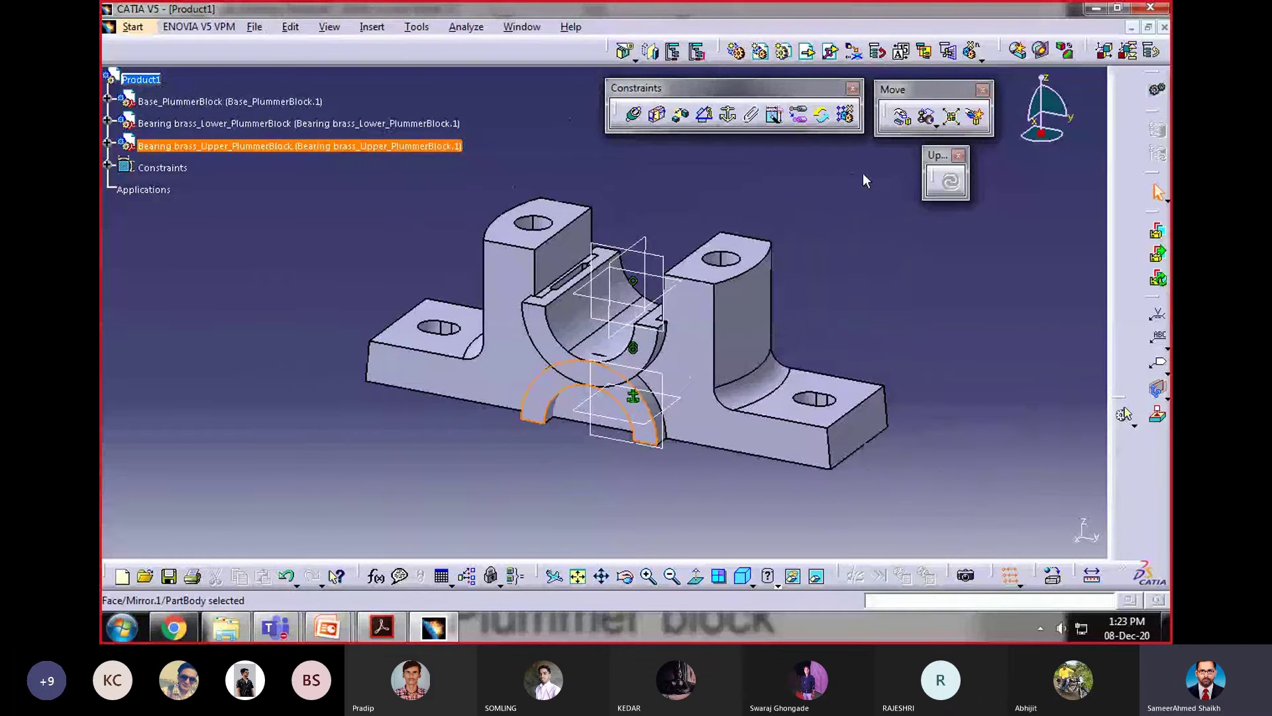
{"action": "left_click", "coordinate": [903, 118]}
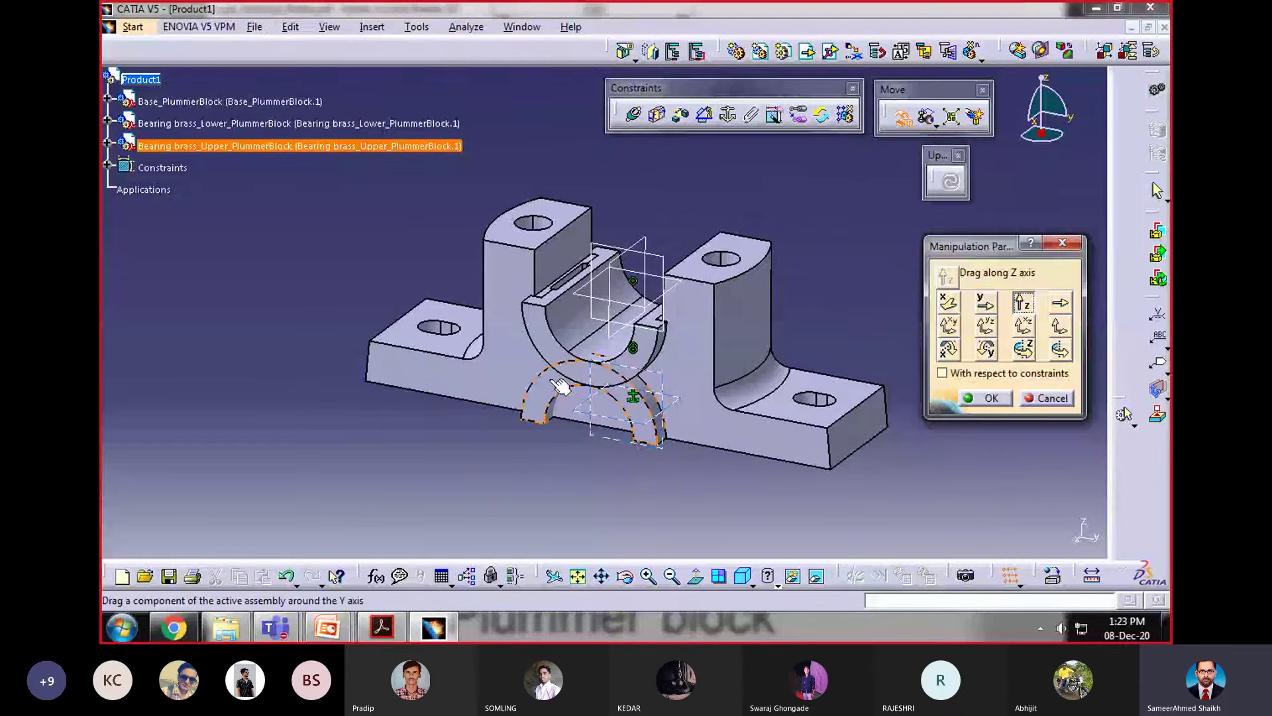
{"action": "left_click_drag", "start_coordinate": [560, 385], "coordinate": [583, 219]}
{"action": "middle_click_drag", "start_coordinate": [504, 331], "coordinate": [636, 265]}
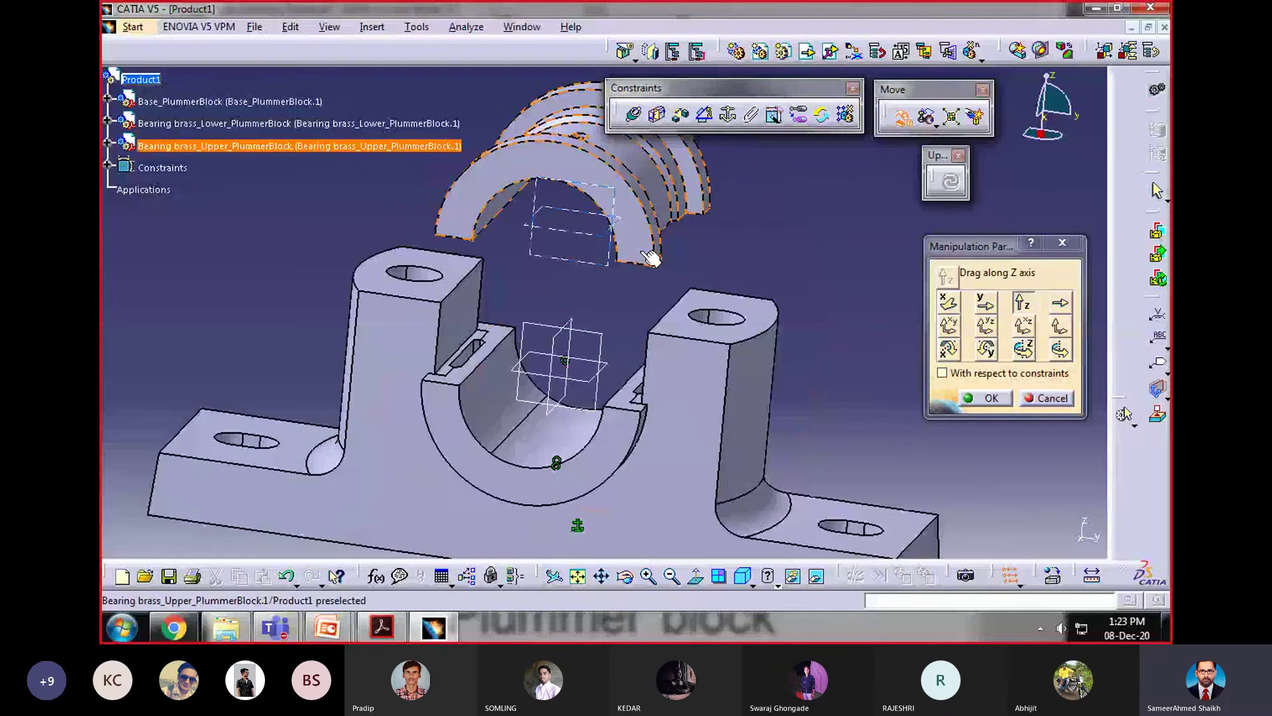
{"action": "left_click", "coordinate": [981, 397]}
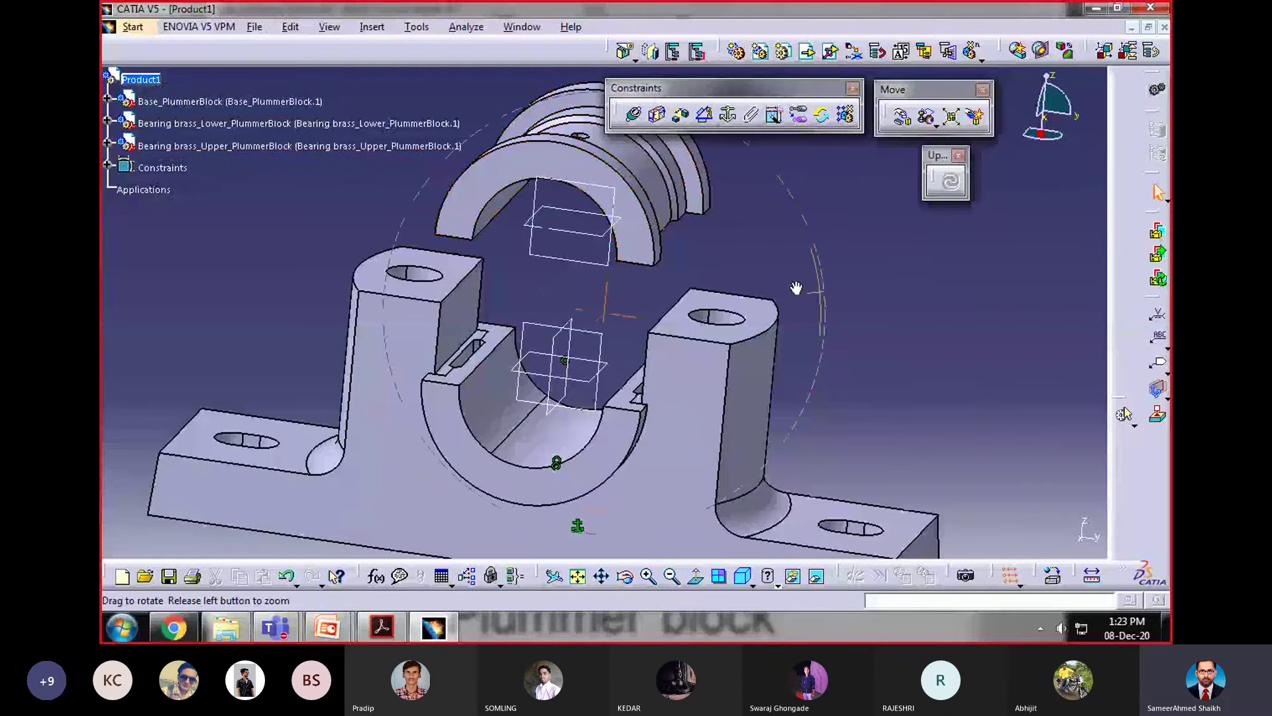
Step: Add a Coincidence constraint between the cylinder axes of the upper and lower bearing brasses
{"action": "middle_click_drag", "start_coordinate": [795, 288], "coordinate": [755, 282]}
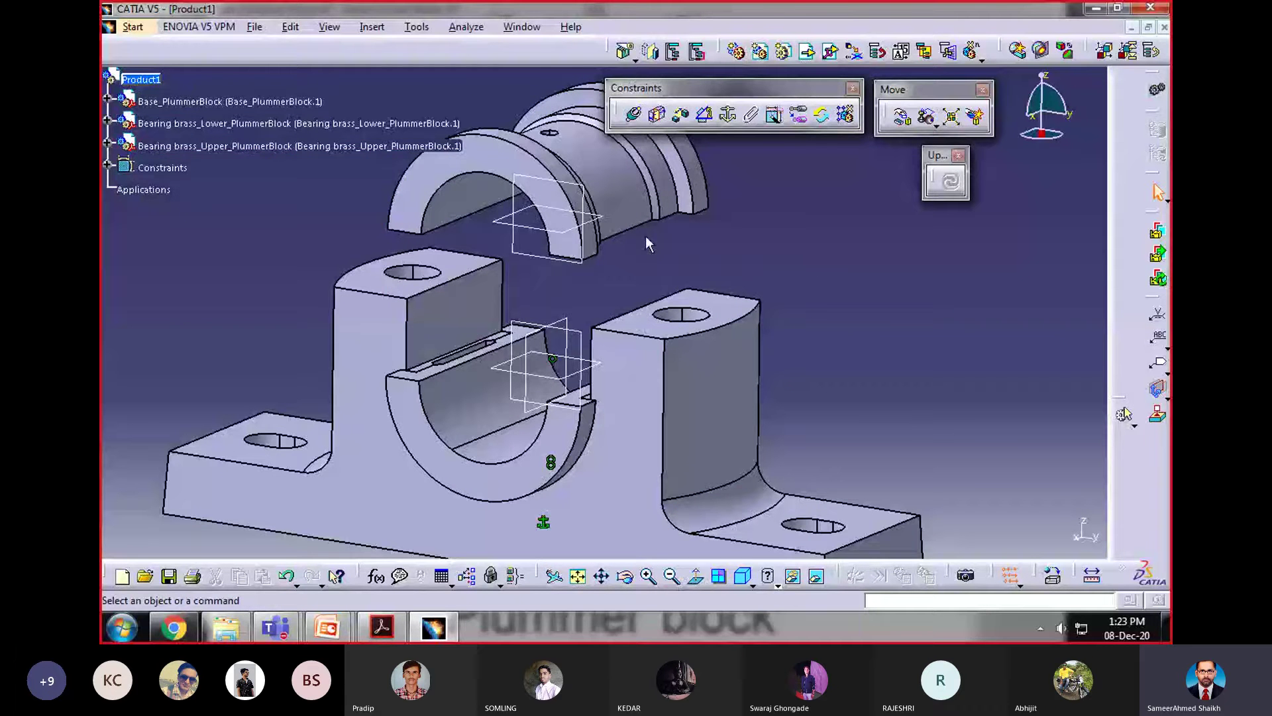
{"action": "left_click", "coordinate": [634, 116]}
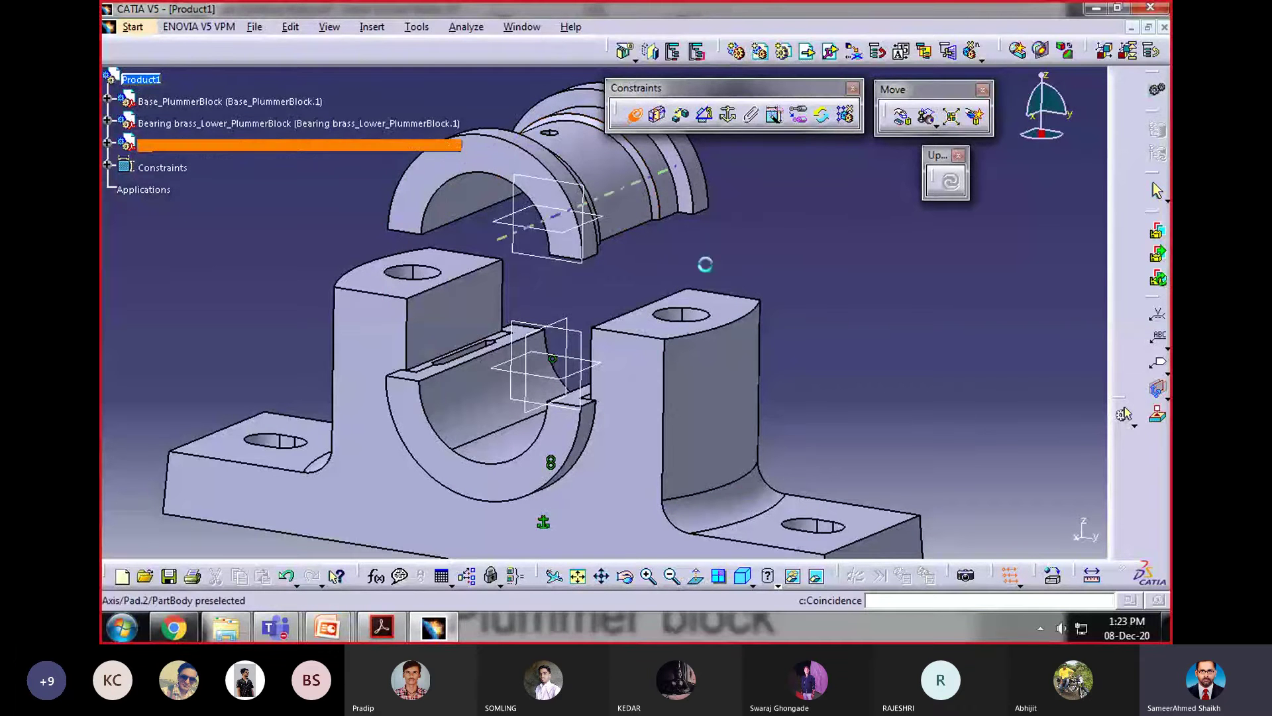
{"action": "left_click", "coordinate": [504, 269]}
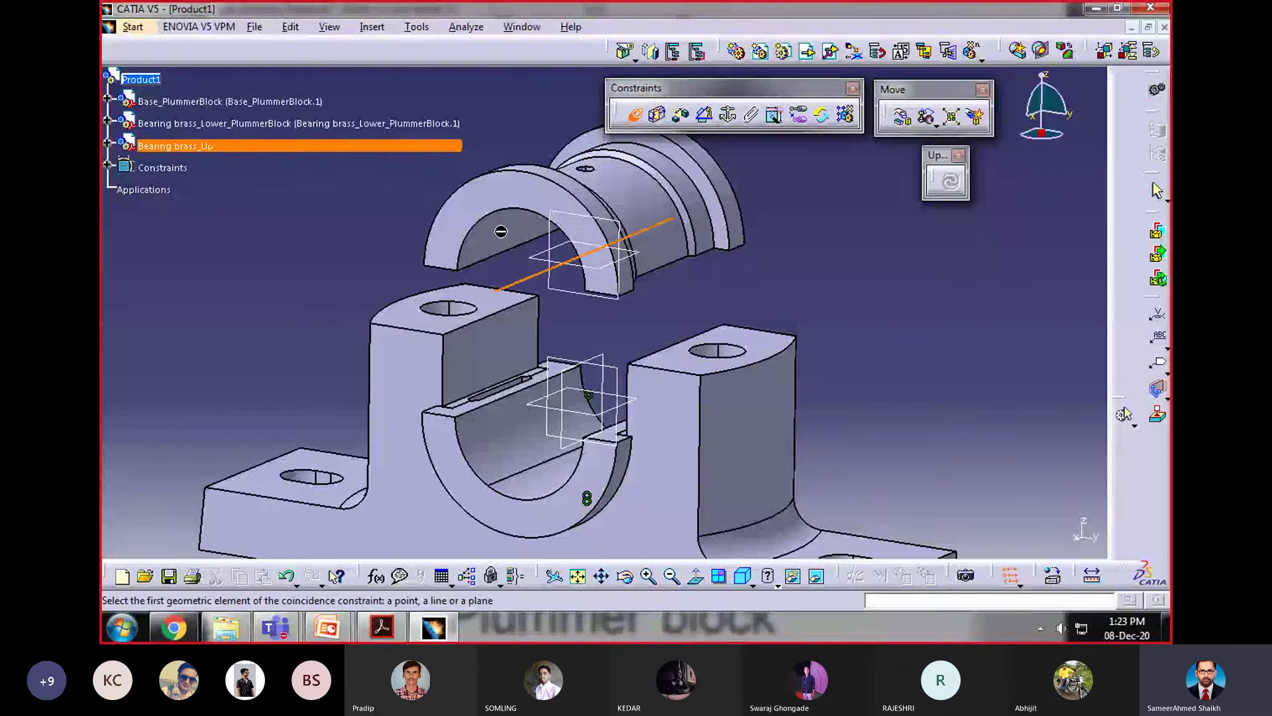
{"action": "left_click", "coordinate": [530, 459]}
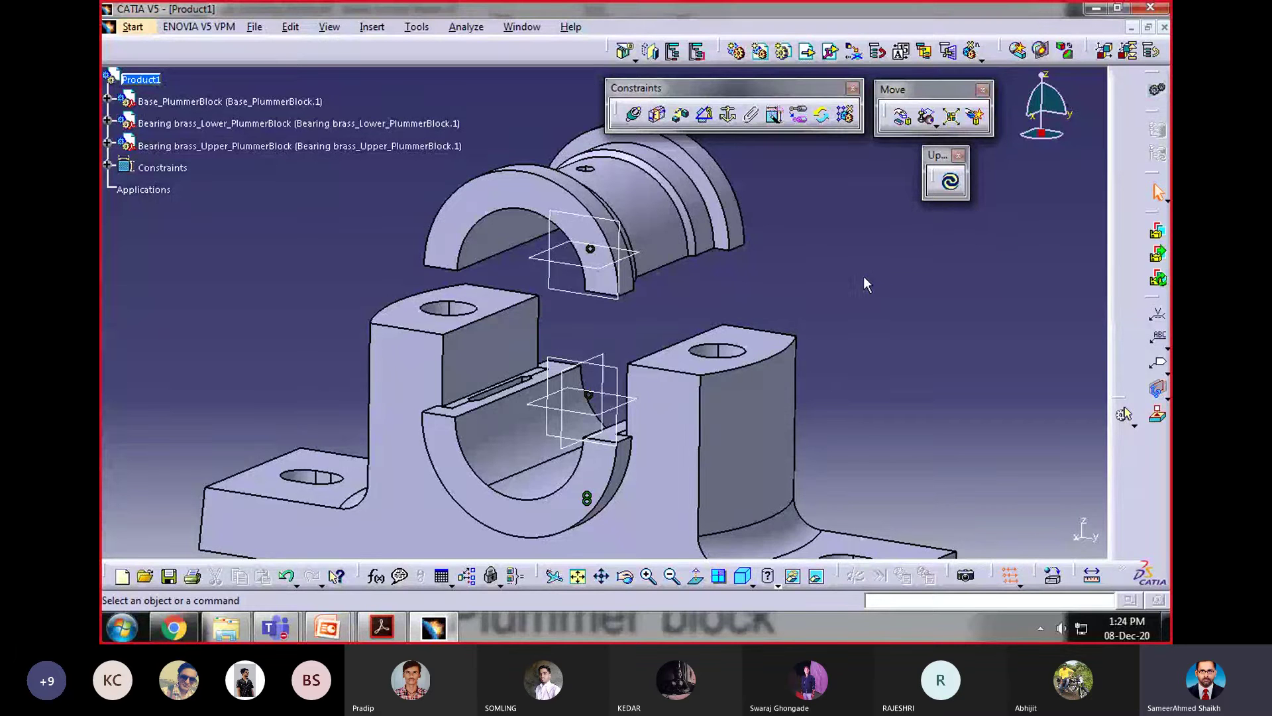
Step: Add a Contact constraint between the lower brass's flat parting face and the matching underside face of the upper brass
{"action": "middle_click_drag", "start_coordinate": [837, 284], "coordinate": [761, 304]}
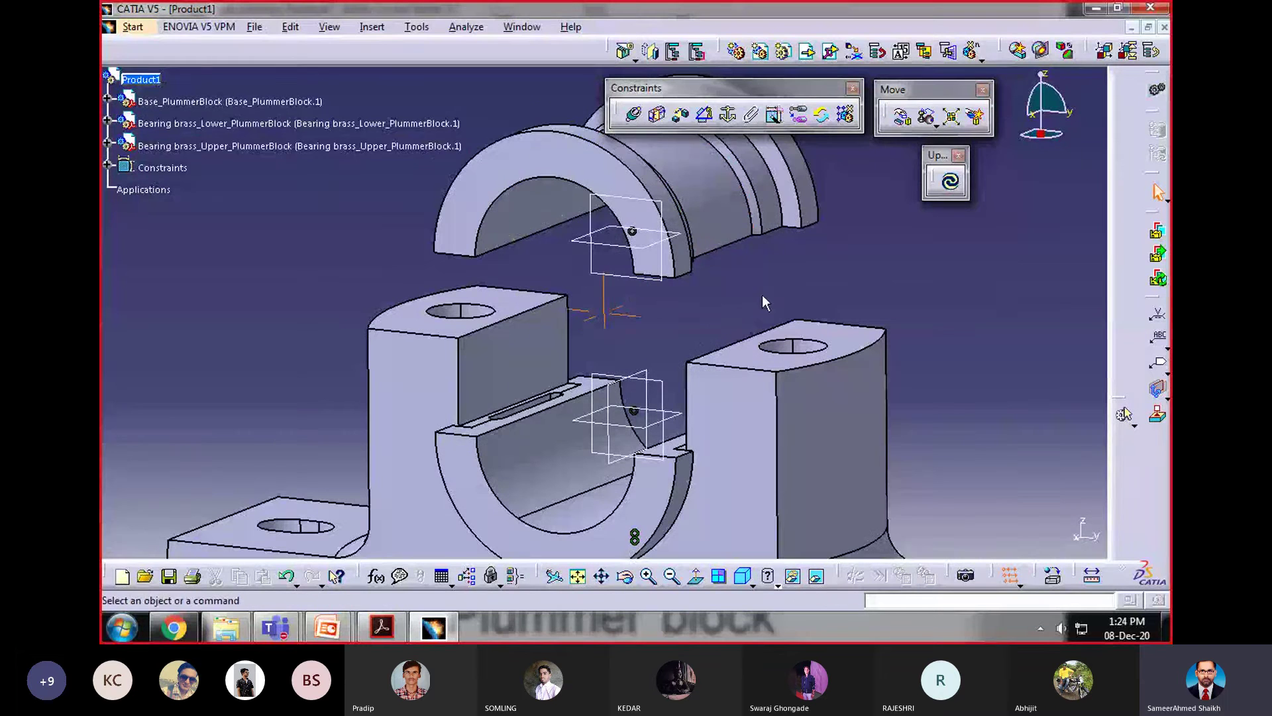
{"action": "left_click", "coordinate": [654, 118]}
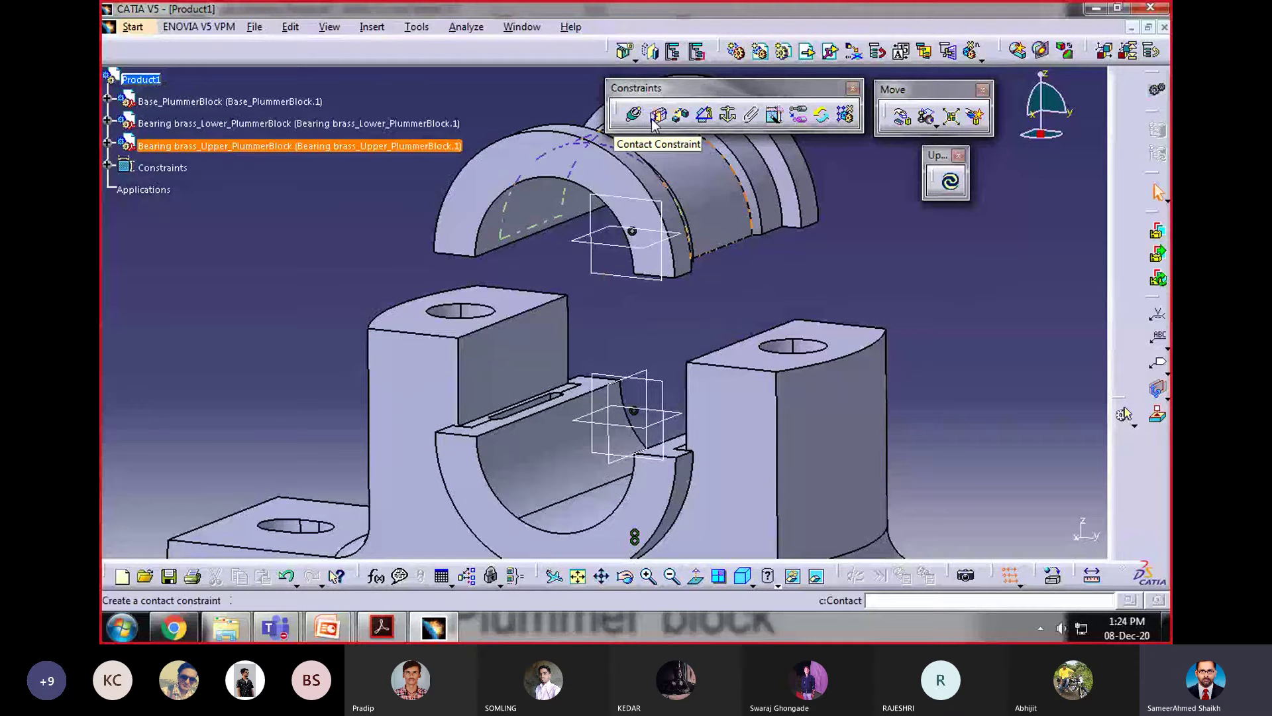
{"action": "left_click", "coordinate": [654, 118]}
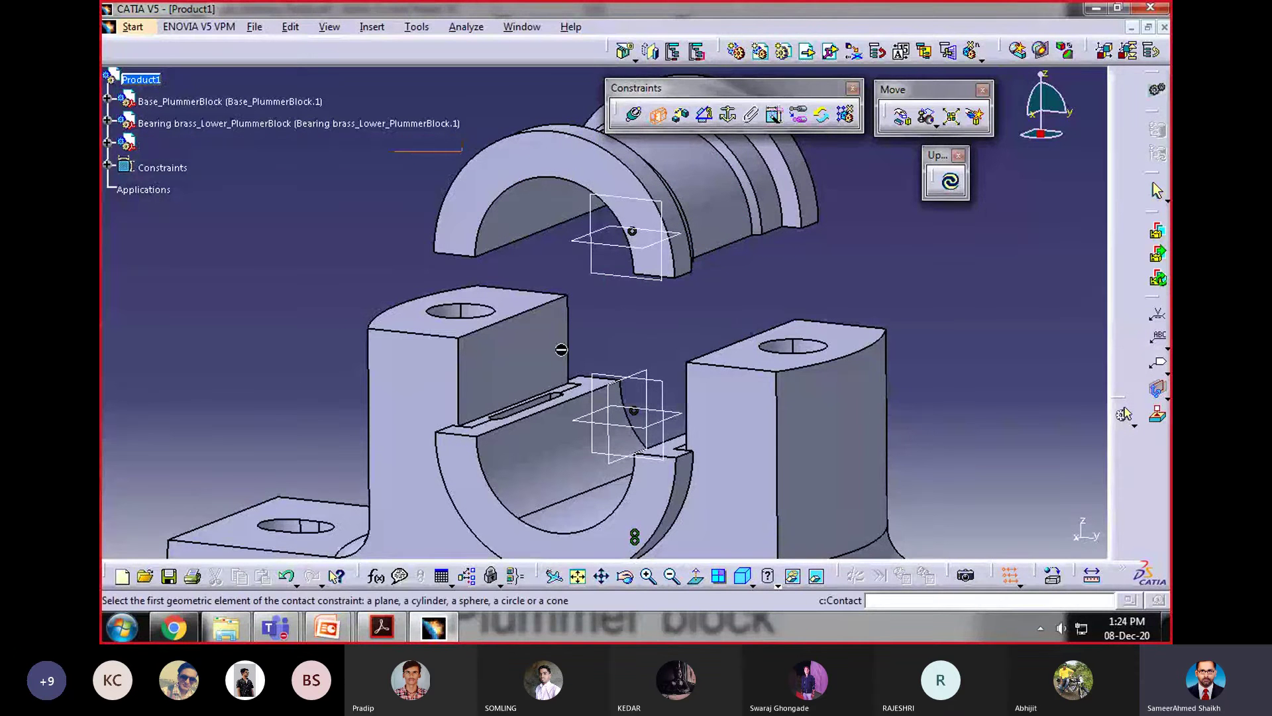
{"action": "middle_click_drag", "start_coordinate": [657, 367], "coordinate": [699, 424]}
{"action": "left_click", "coordinate": [508, 445]}
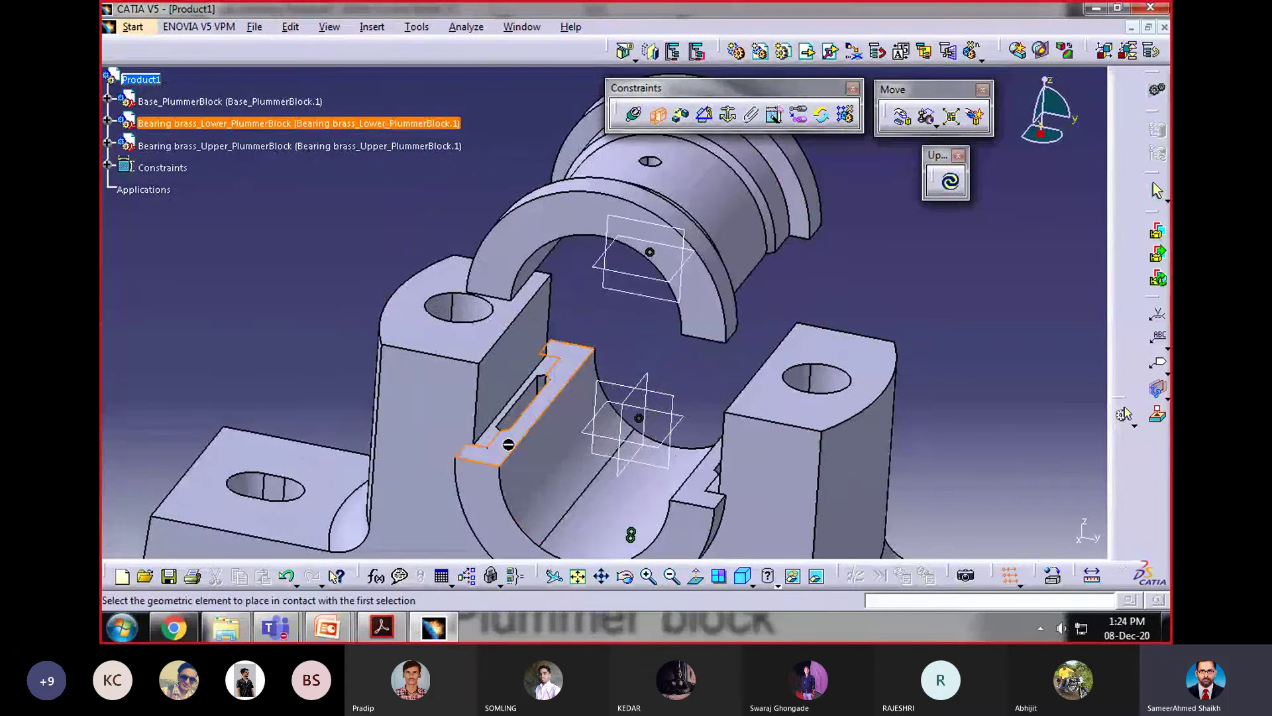
{"action": "middle_click_drag", "start_coordinate": [550, 430], "coordinate": [586, 268]}
{"action": "left_click", "coordinate": [569, 195]}
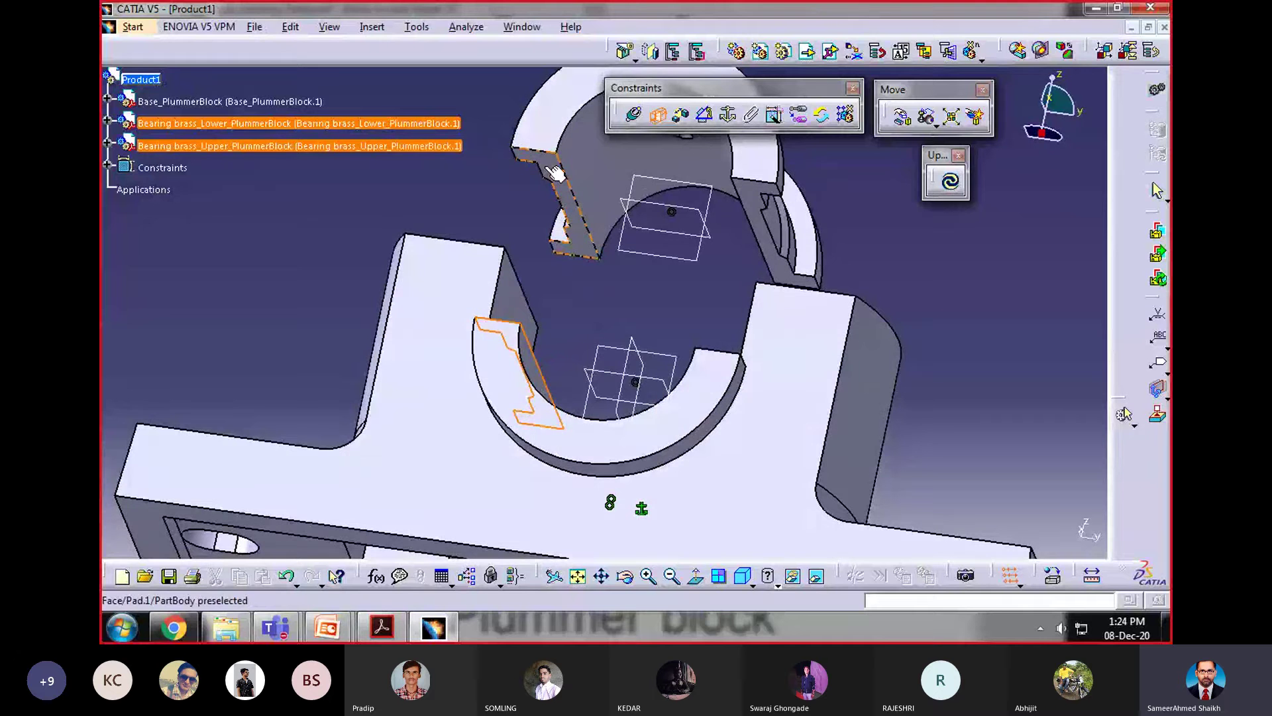
{"action": "left_click", "coordinate": [557, 175]}
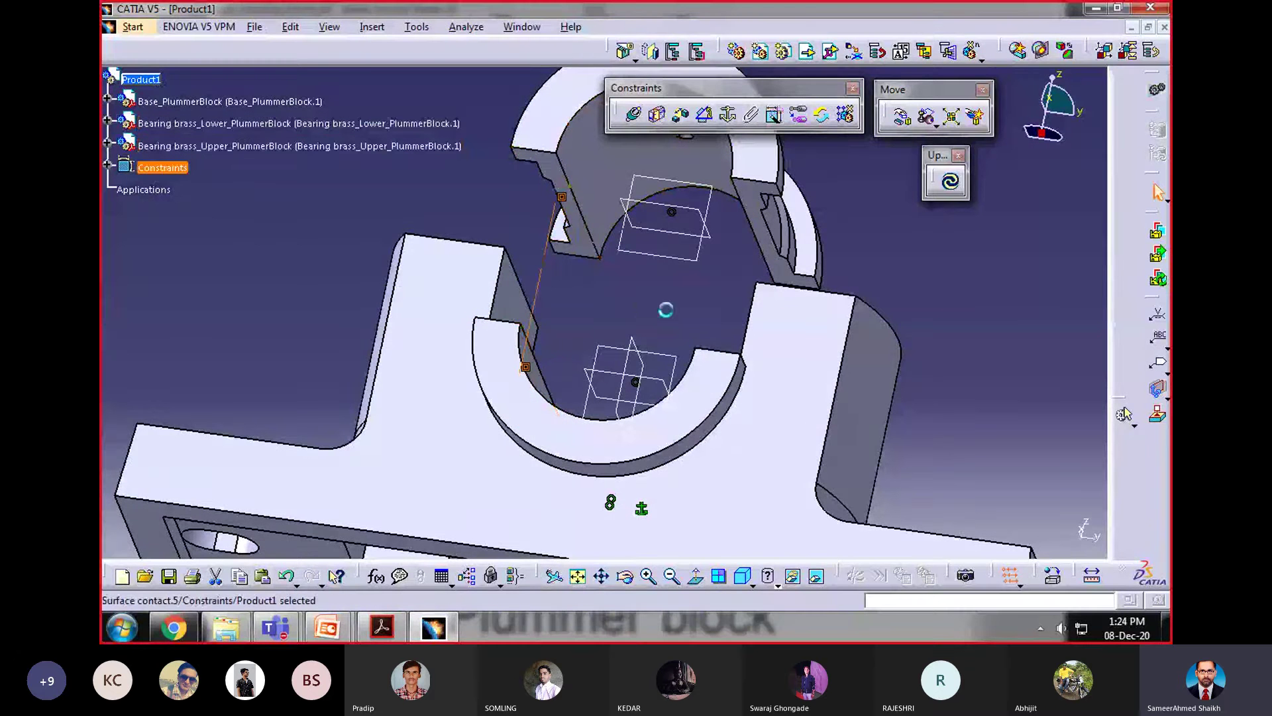
{"action": "middle_click_drag", "start_coordinate": [505, 176], "coordinate": [959, 189]}
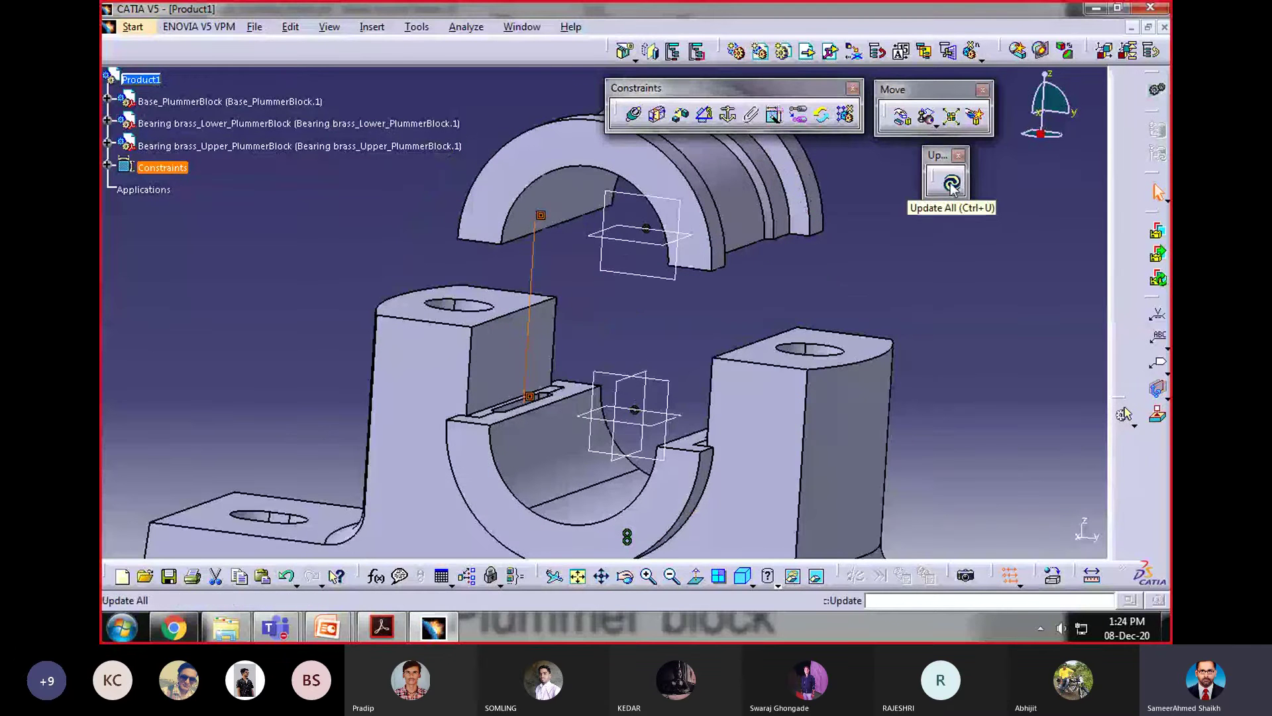
Step: Update the assembly to seat the upper bearing brass on the lower brass
{"action": "left_click", "coordinate": [951, 184]}
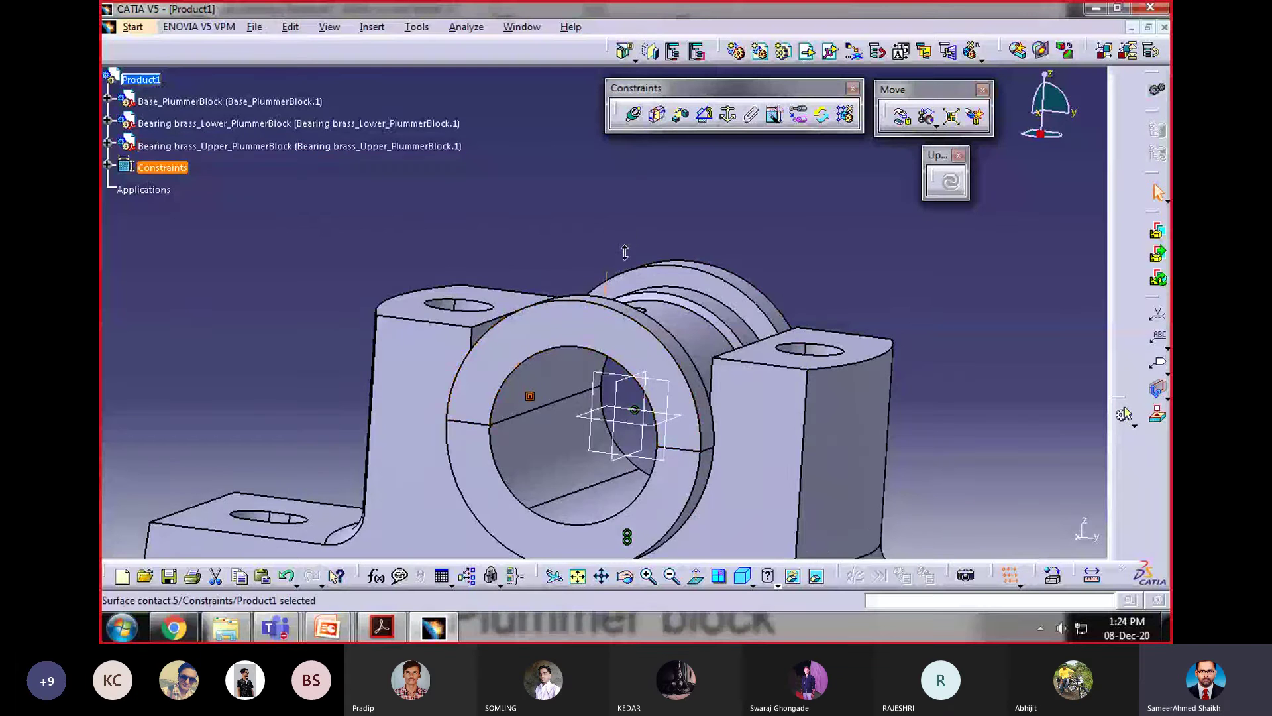
{"action": "middle_click_drag", "start_coordinate": [625, 252], "coordinate": [699, 207]}
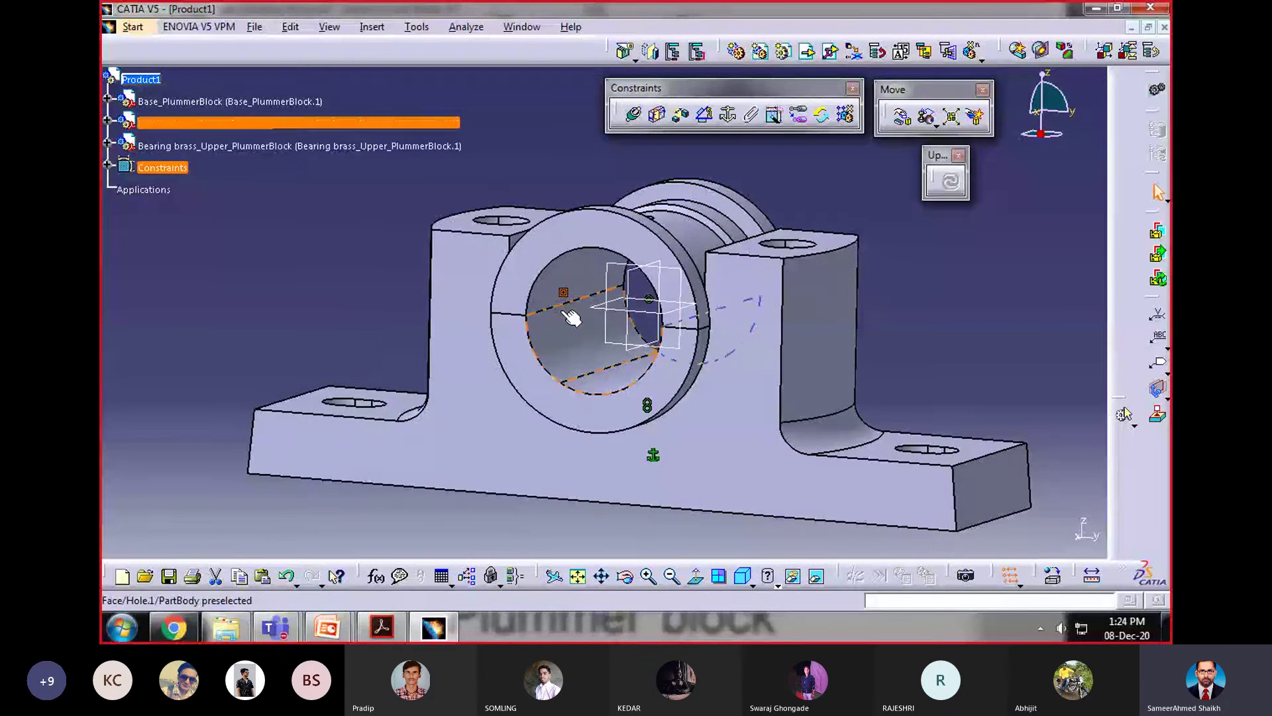
{"action": "middle_click_drag", "start_coordinate": [560, 310], "coordinate": [561, 358]}
{"action": "left_click", "coordinate": [571, 364]}
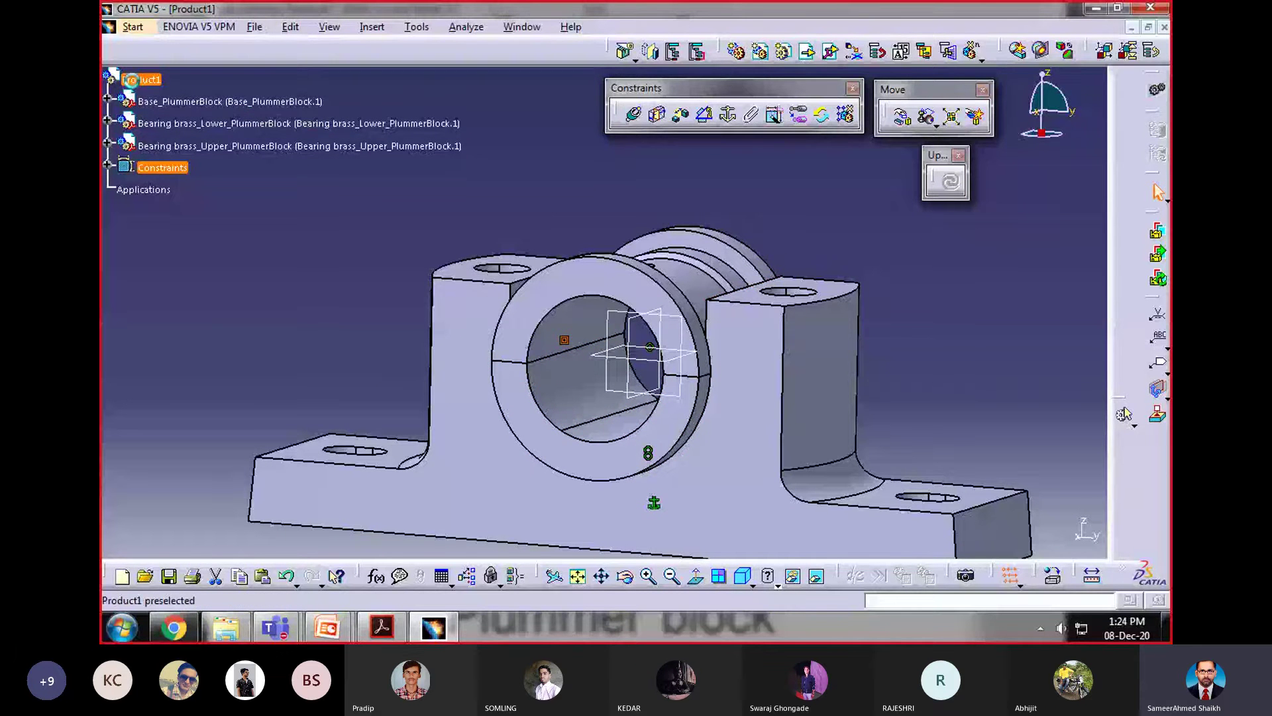
Step: Insert Cap_PlummerBlock_4 into Product1 as an existing component
{"action": "left_click", "coordinate": [142, 81]}
{"action": "left_click", "coordinate": [805, 53]}
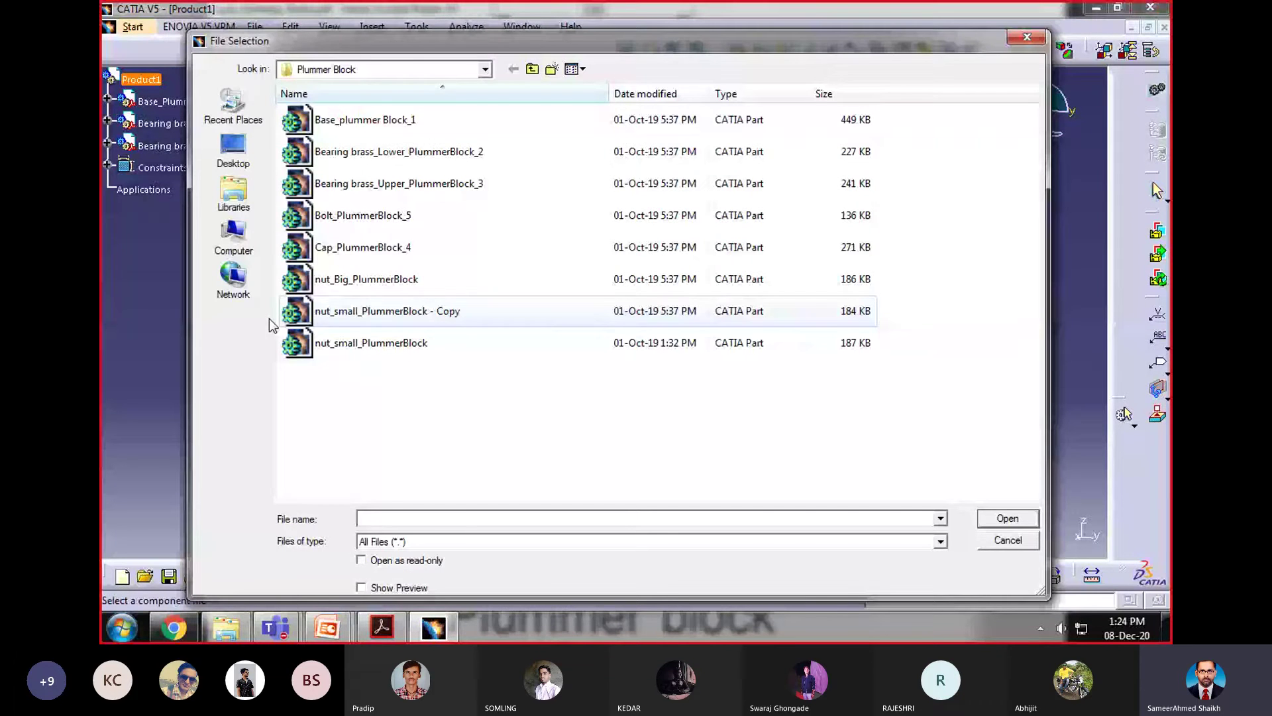
{"action": "left_click", "coordinate": [363, 247]}
{"action": "left_click", "coordinate": [1008, 518]}
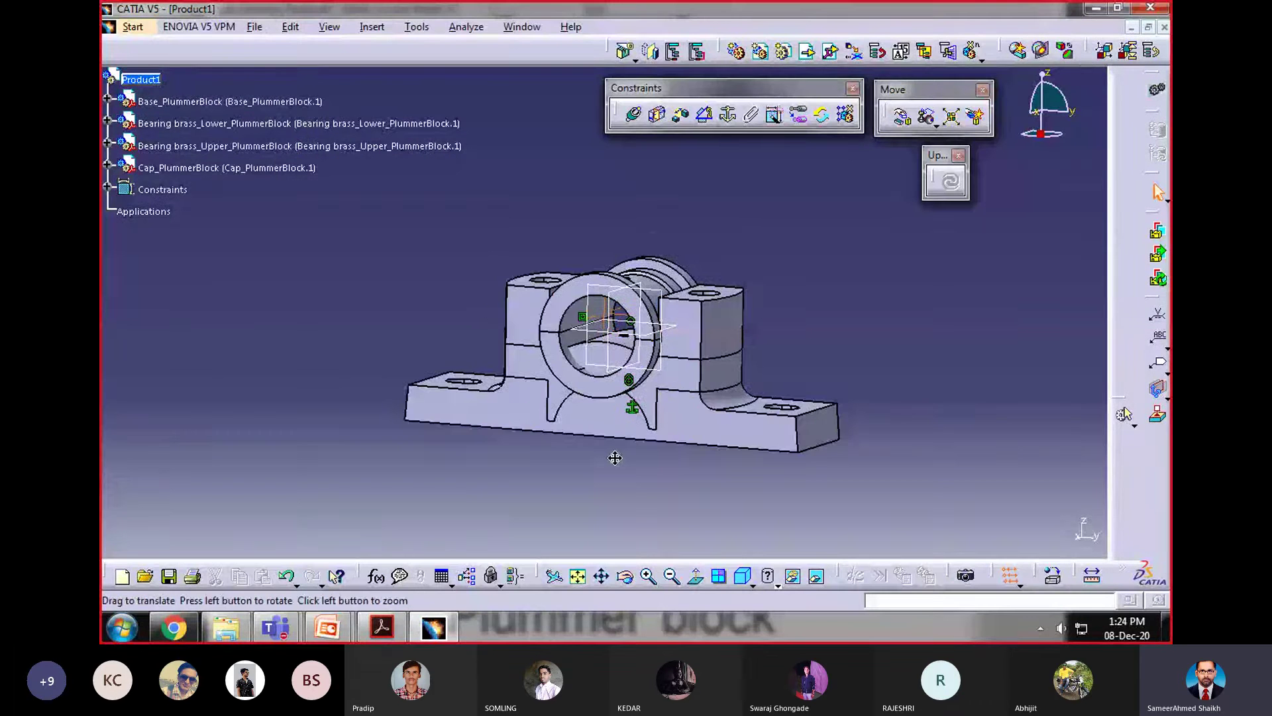
Step: Use Manipulation along the Z axis to lift the cap clear above the bearing brasses, and accept the move
{"action": "middle_click_drag", "start_coordinate": [610, 457], "coordinate": [457, 304]}
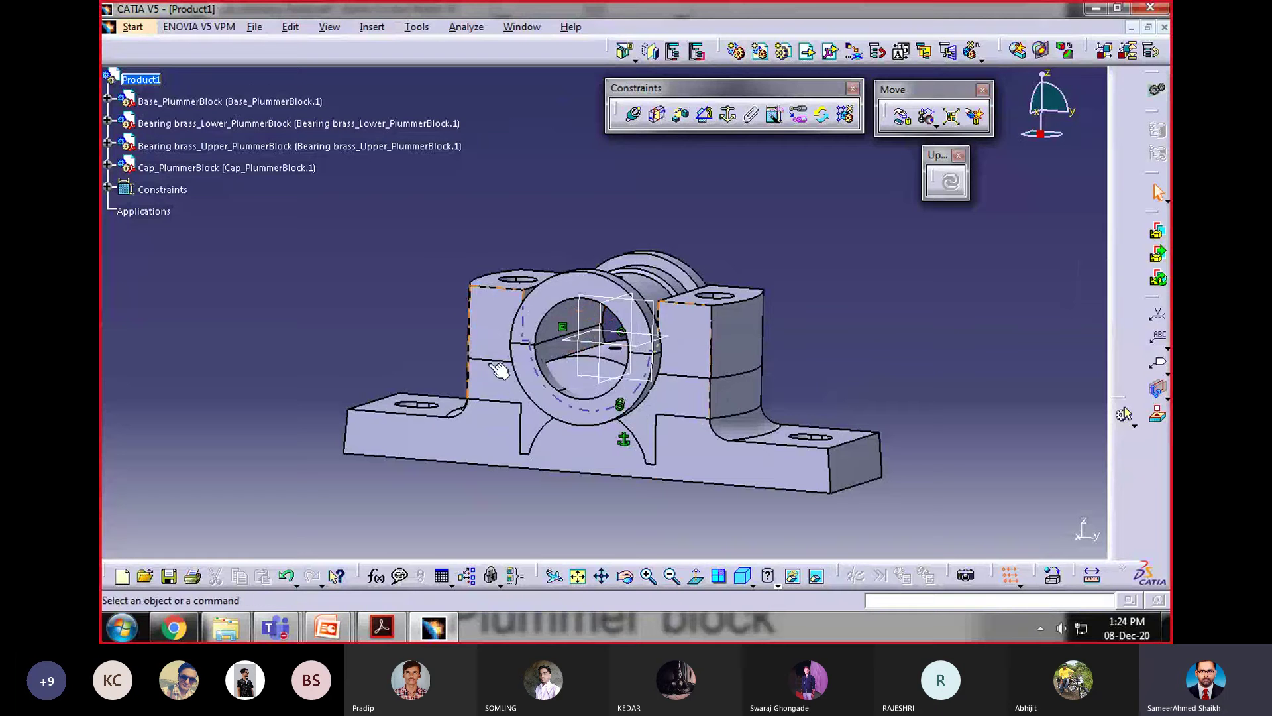
{"action": "left_click", "coordinate": [899, 118]}
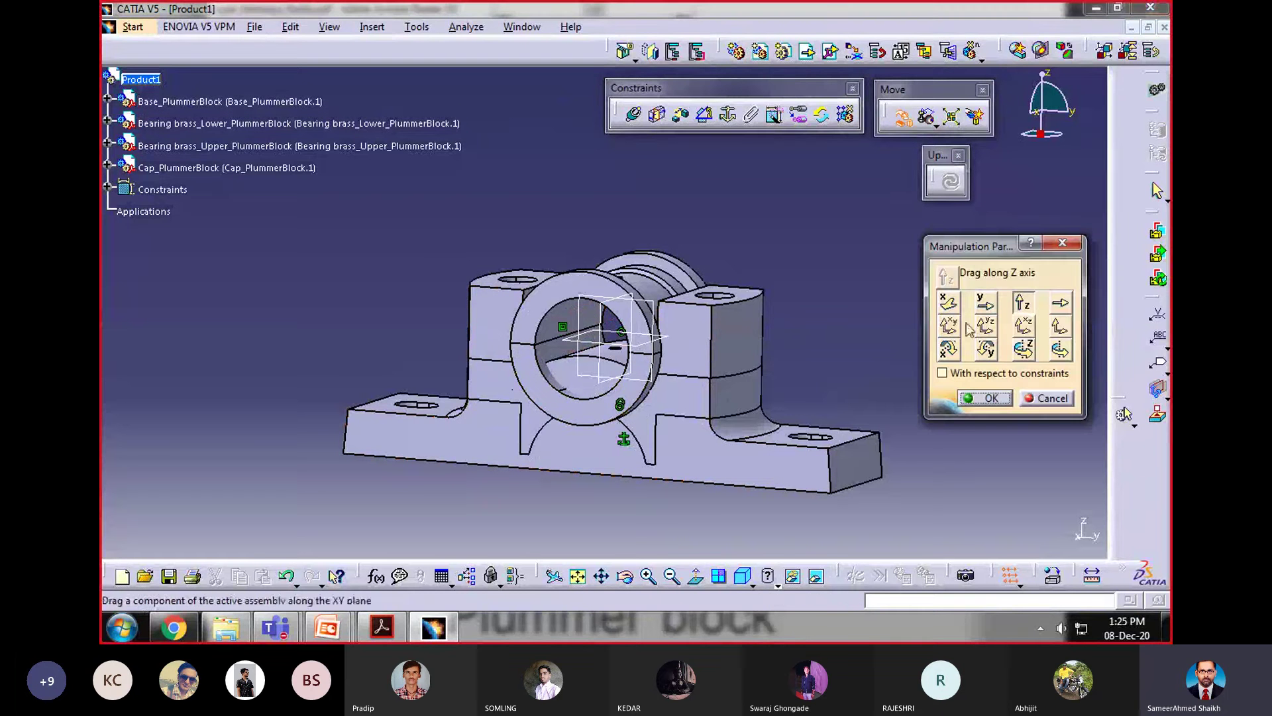
{"action": "left_click_drag", "start_coordinate": [493, 346], "coordinate": [516, 174]}
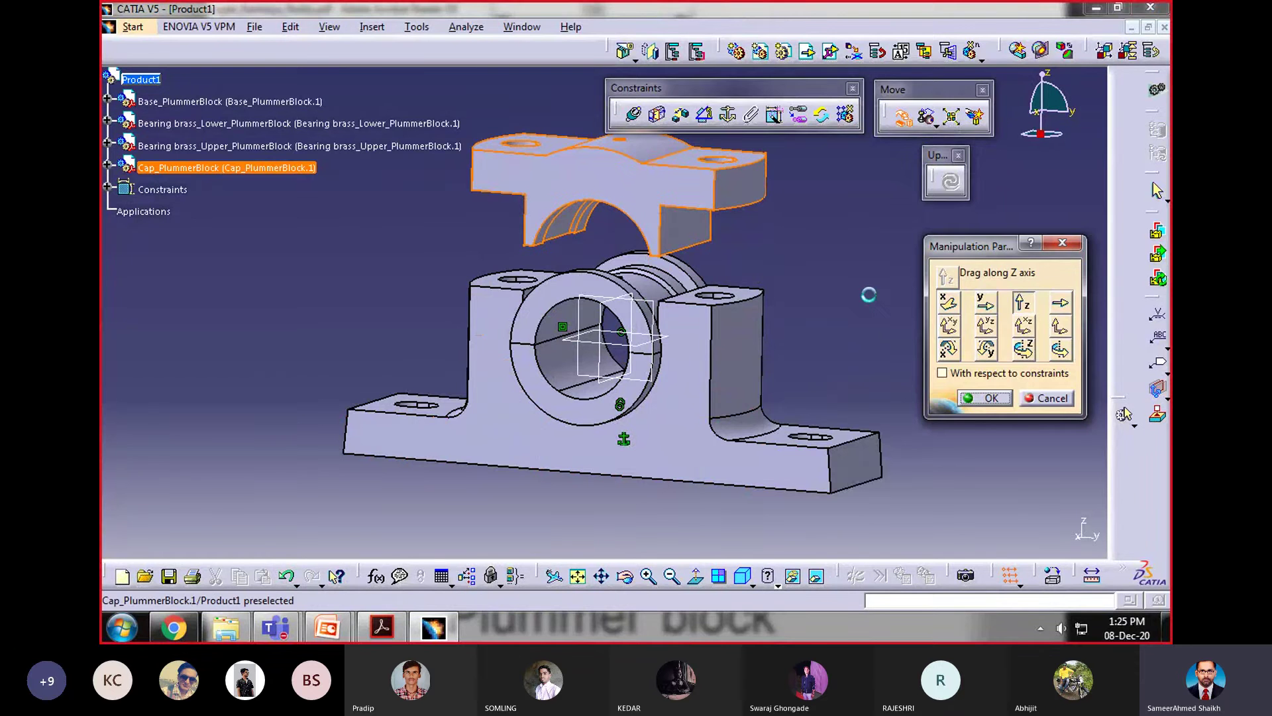
{"action": "left_click", "coordinate": [985, 398]}
{"action": "middle_click_drag", "start_coordinate": [591, 283], "coordinate": [721, 304]}
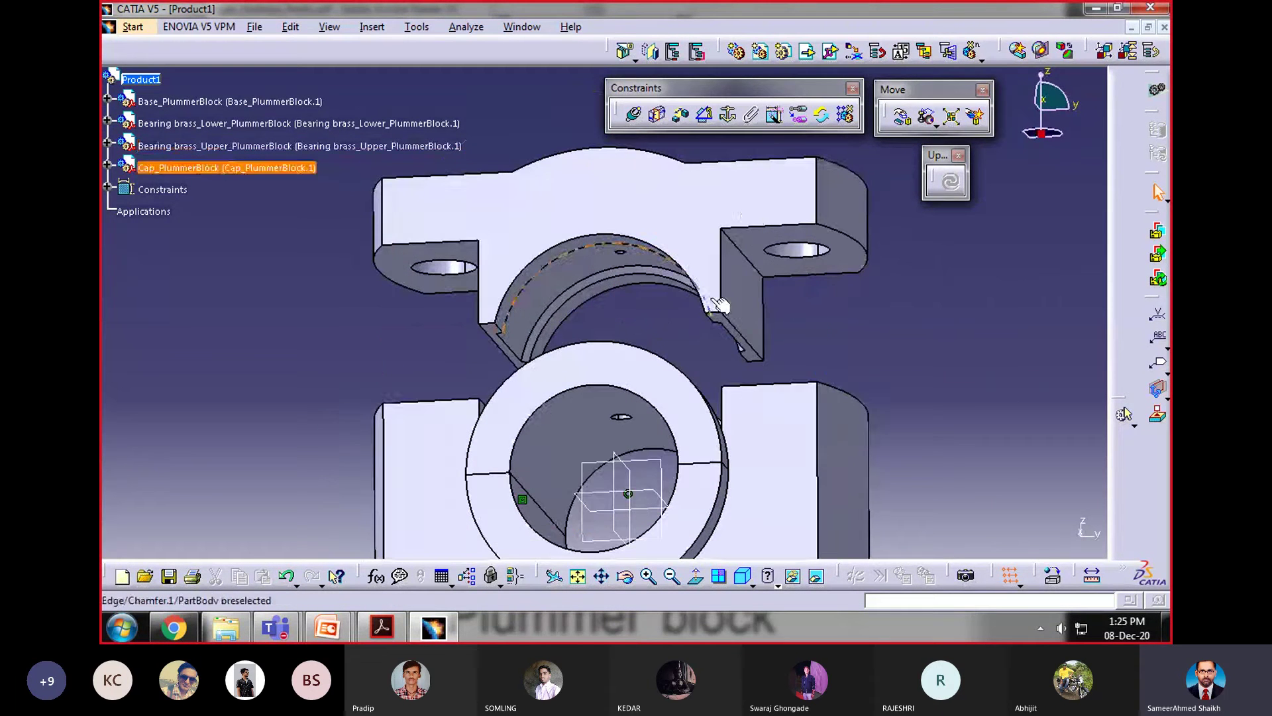
{"action": "left_click", "coordinate": [633, 116]}
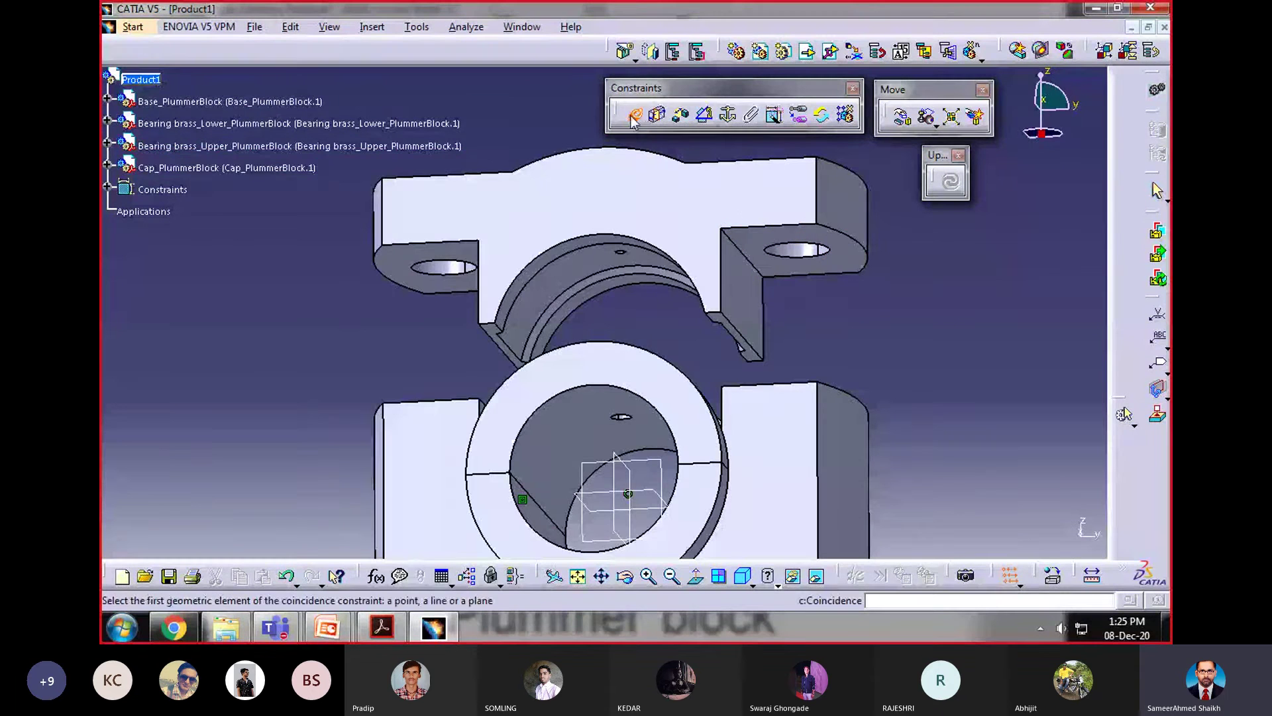
{"action": "left_click", "coordinate": [617, 237]}
{"action": "middle_click_drag", "start_coordinate": [600, 328], "coordinate": [602, 372]}
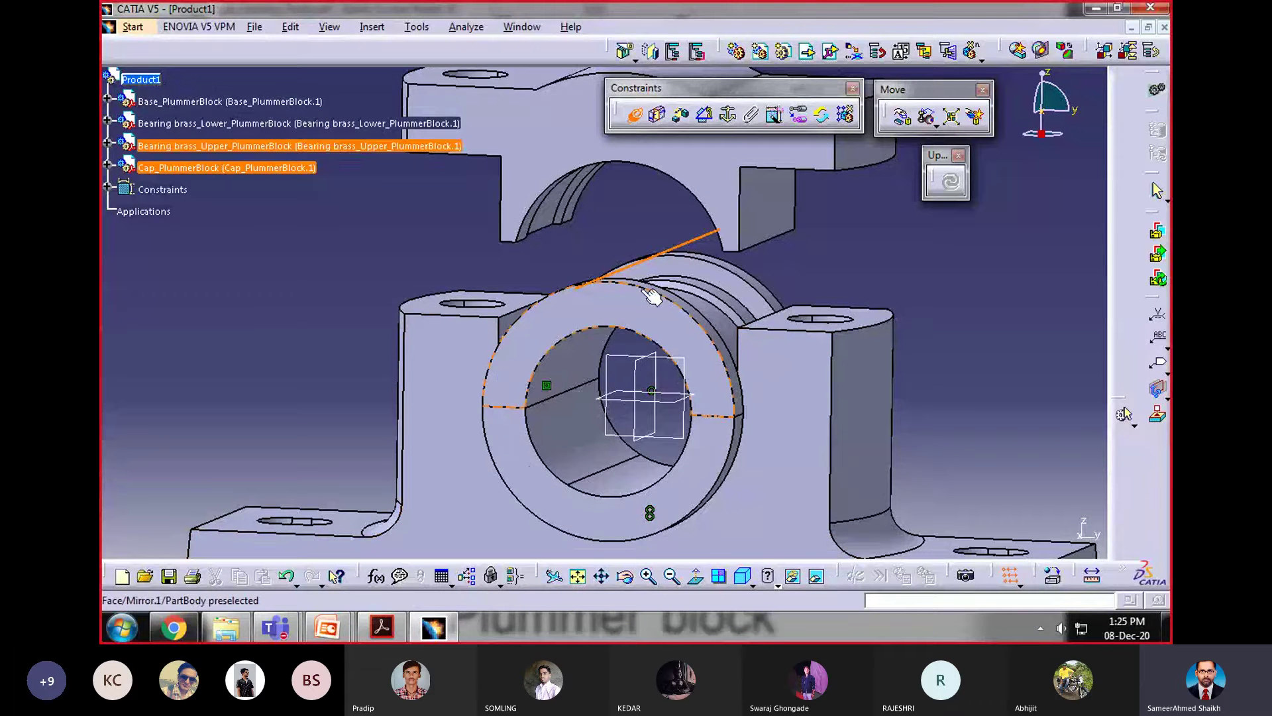
{"action": "middle_click_drag", "start_coordinate": [583, 207], "coordinate": [663, 212]}
{"action": "left_click", "coordinate": [635, 116]}
Step: Add a Contact constraint between the flat underside of the cap's inner leg and the matching flat seat below it
{"action": "left_click", "coordinate": [658, 114]}
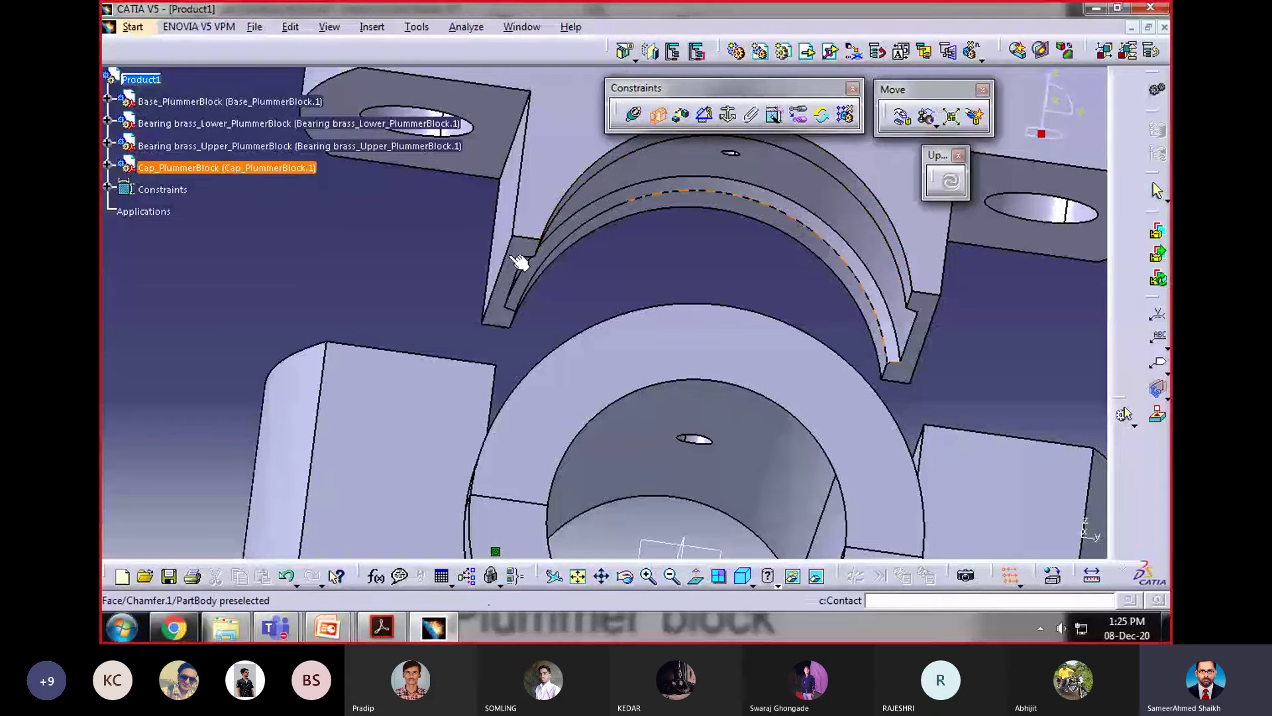
{"action": "left_click", "coordinate": [530, 252]}
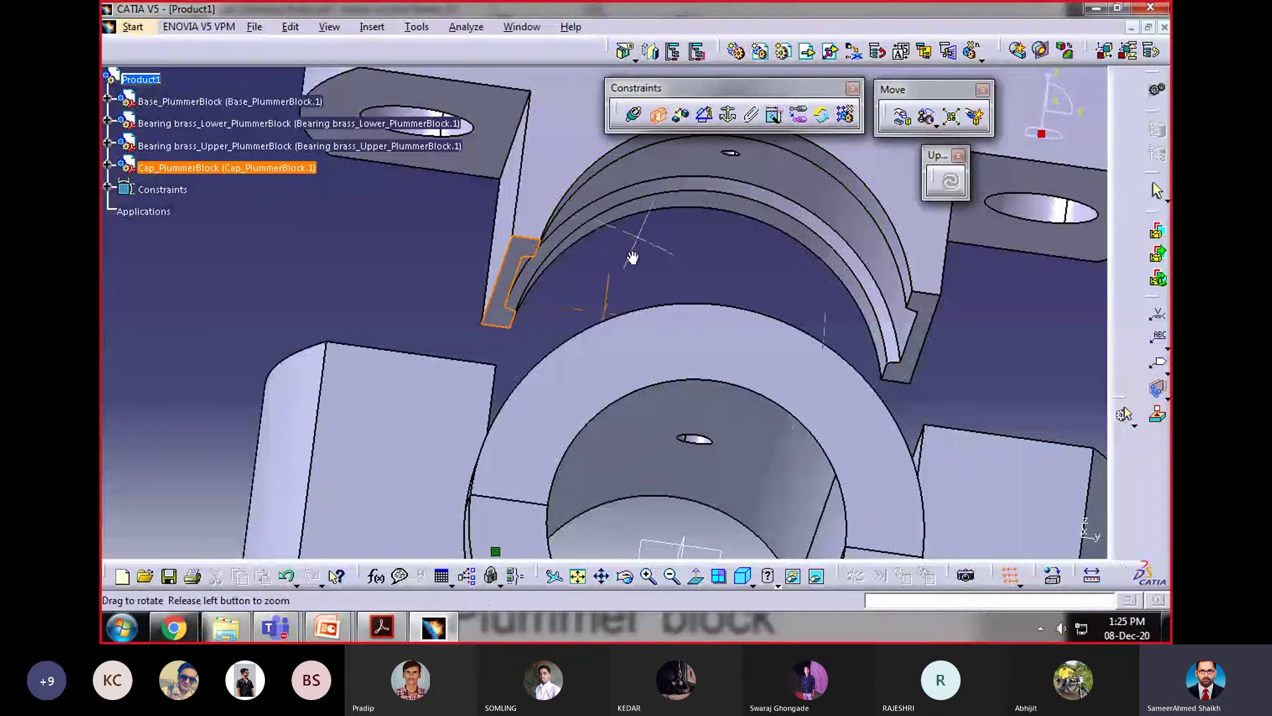
{"action": "middle_click_drag", "start_coordinate": [630, 256], "coordinate": [519, 391]}
{"action": "left_click", "coordinate": [492, 407]}
Step: Add a Coincidence constraint between the axes of the small vertical holes in the upper bearing brass and the cap
{"action": "middle_click_drag", "start_coordinate": [718, 352], "coordinate": [547, 382]}
{"action": "left_click", "coordinate": [634, 115]}
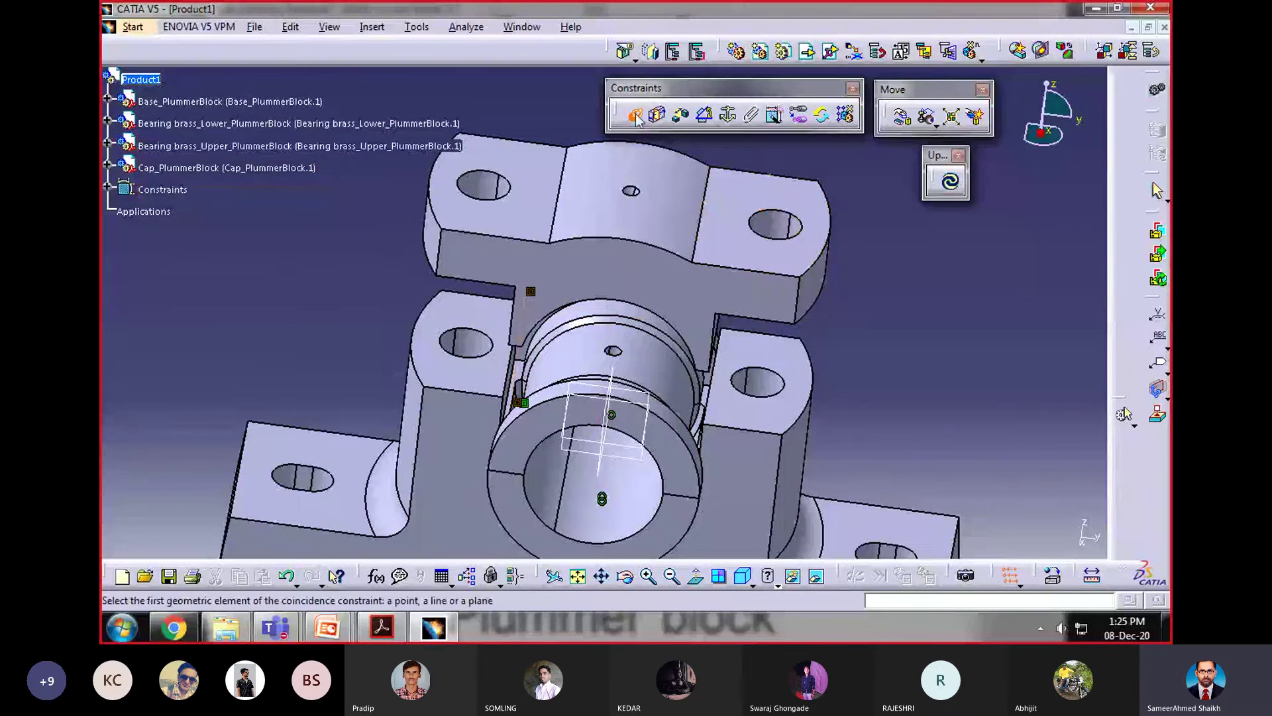
{"action": "middle_click_drag", "start_coordinate": [642, 202], "coordinate": [645, 173]}
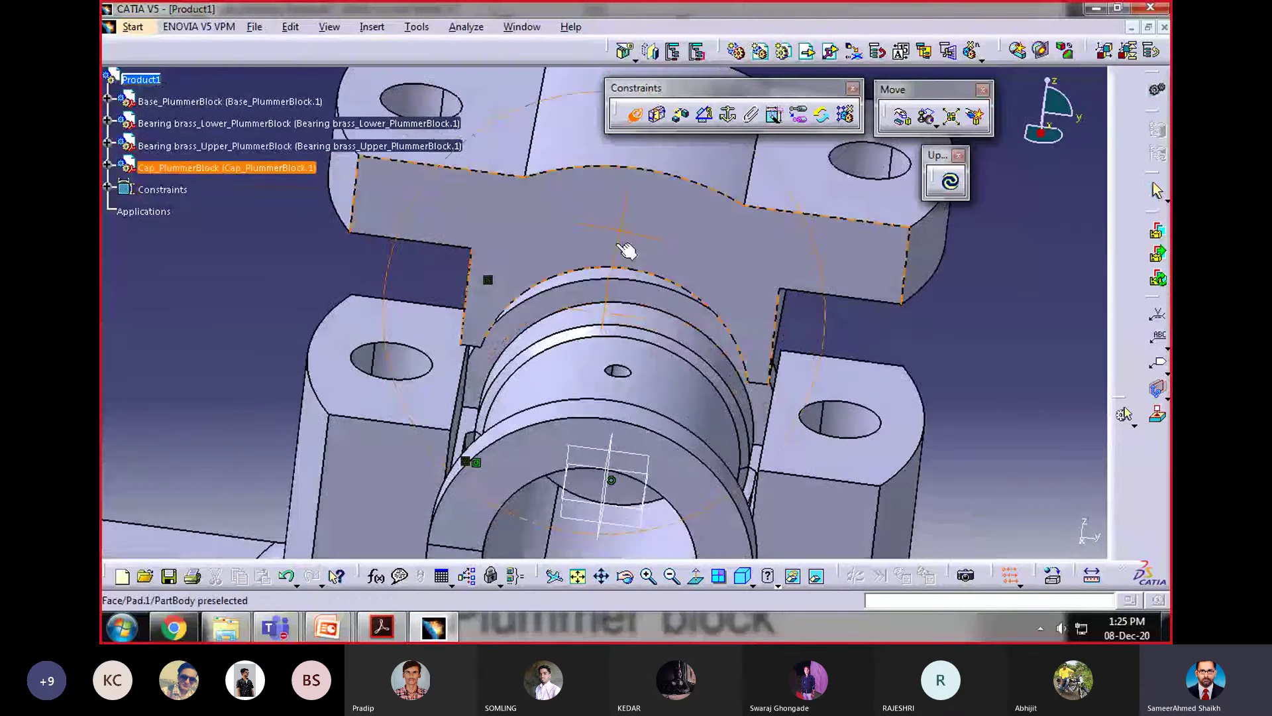
{"action": "left_click", "coordinate": [619, 369]}
{"action": "middle_click_drag", "start_coordinate": [599, 362], "coordinate": [524, 541]}
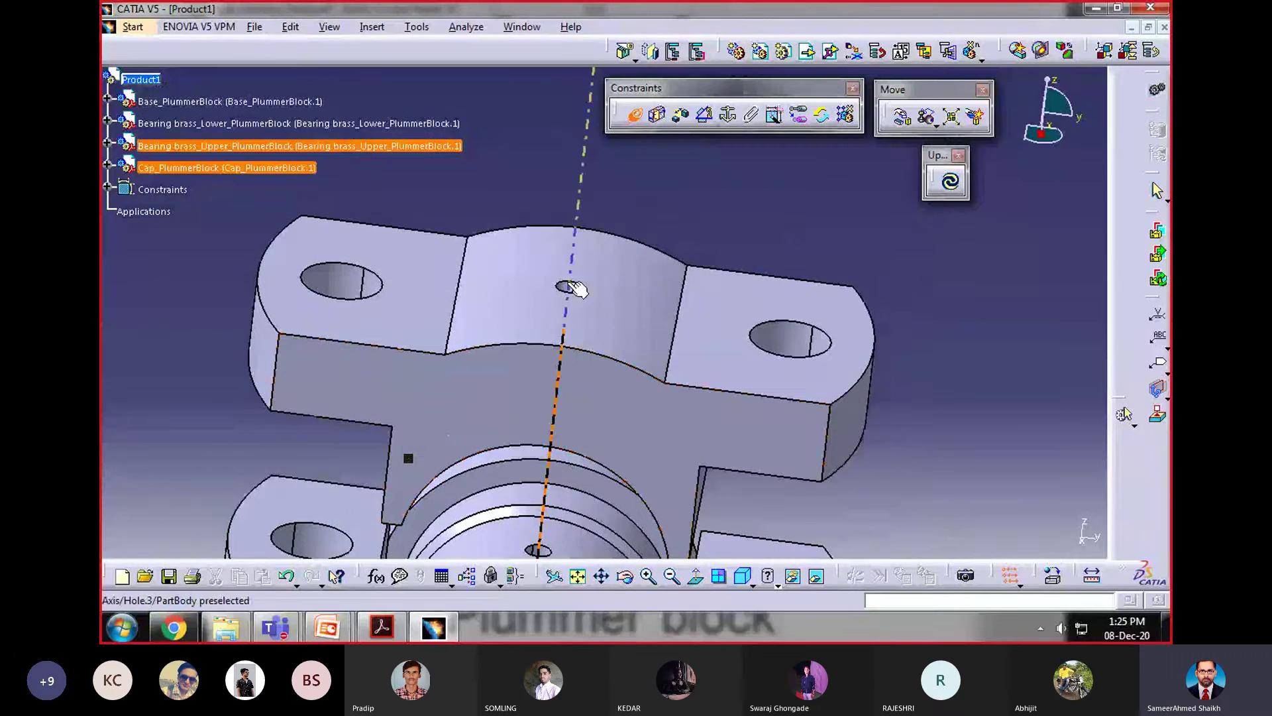
{"action": "left_click", "coordinate": [689, 293]}
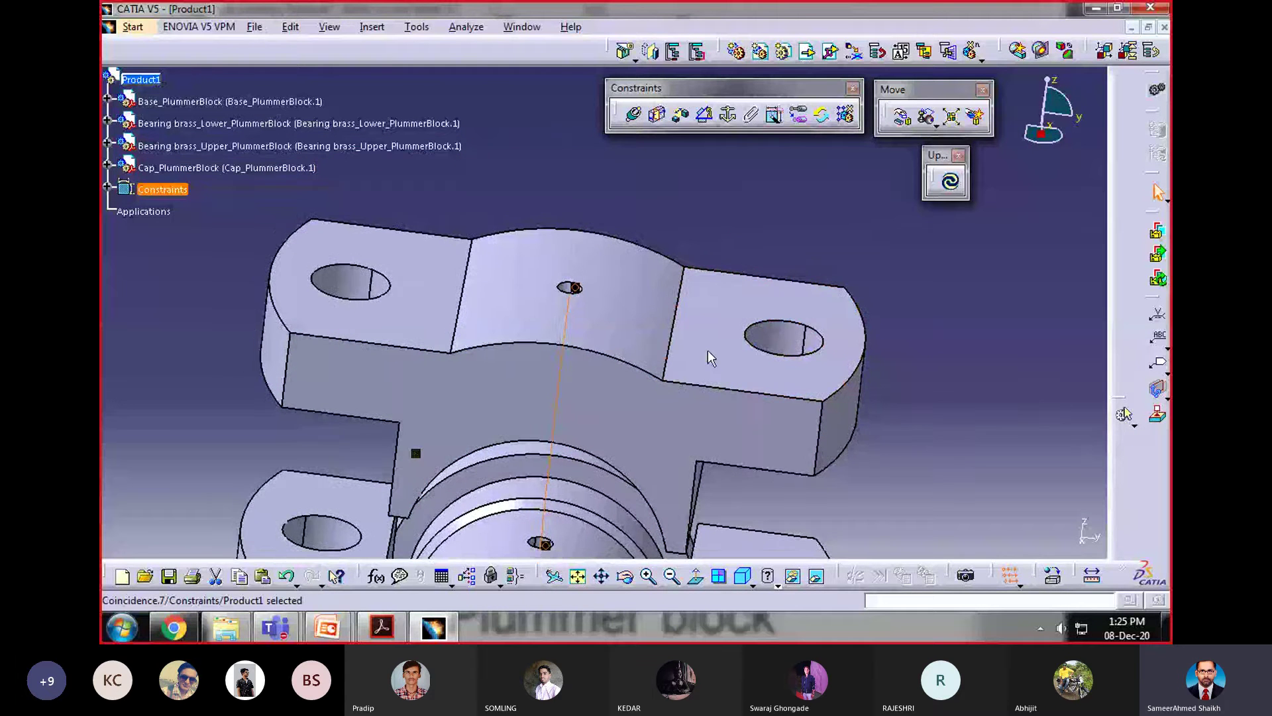
Step: Update the assembly to seat the cap over the upper bearing brass and base, and inspect the fit
{"action": "middle_click_drag", "start_coordinate": [710, 355], "coordinate": [741, 278]}
{"action": "left_click", "coordinate": [953, 184]}
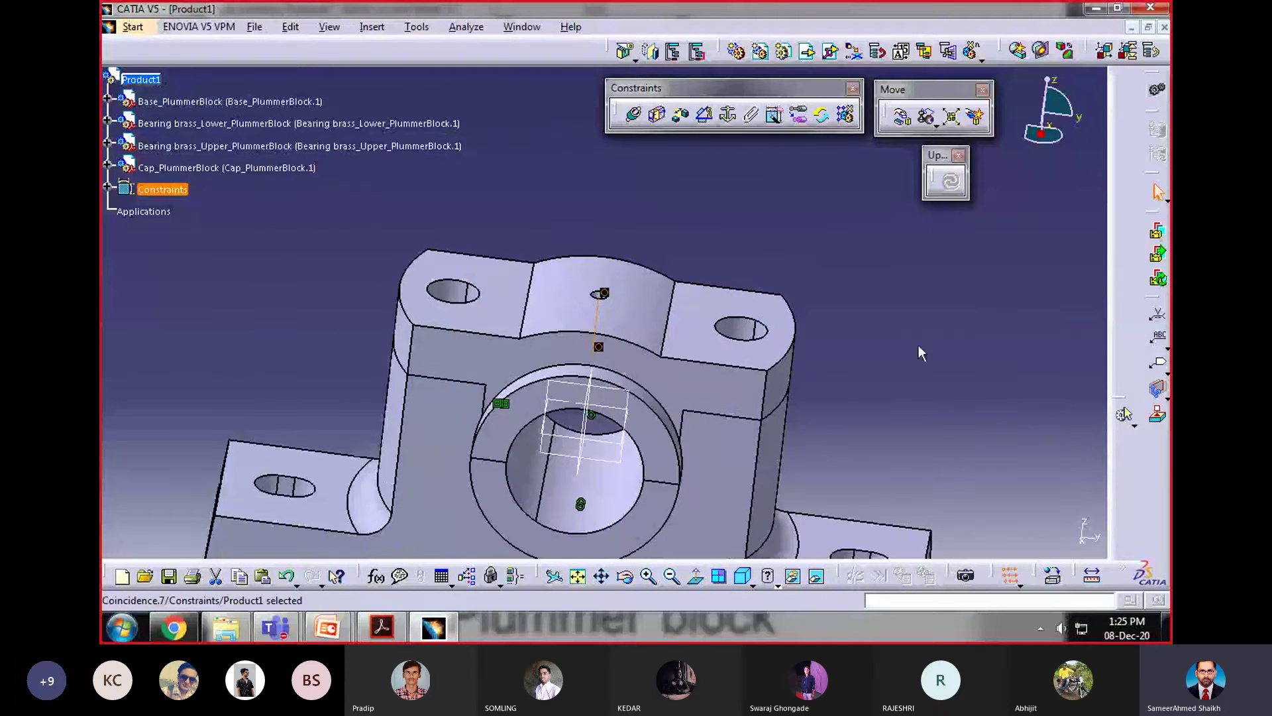
{"action": "middle_click_drag", "start_coordinate": [755, 341], "coordinate": [708, 255]}
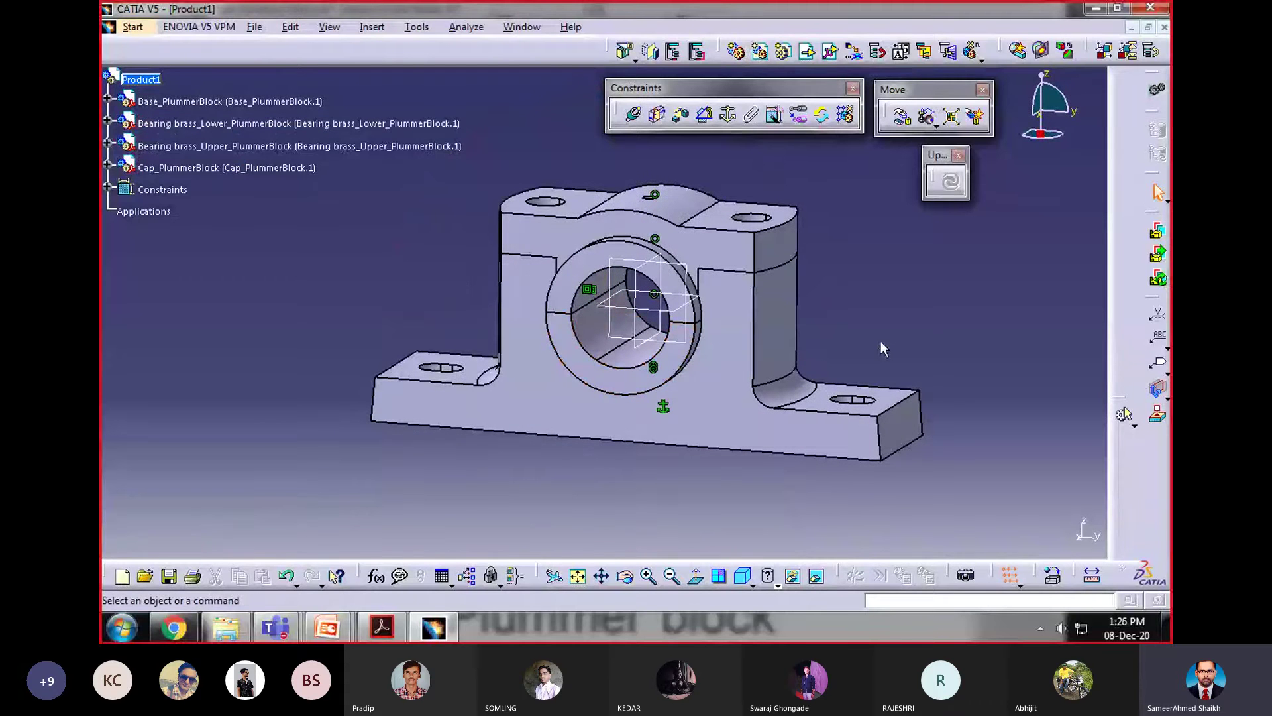
{"action": "middle_click_drag", "start_coordinate": [653, 338], "coordinate": [646, 271]}
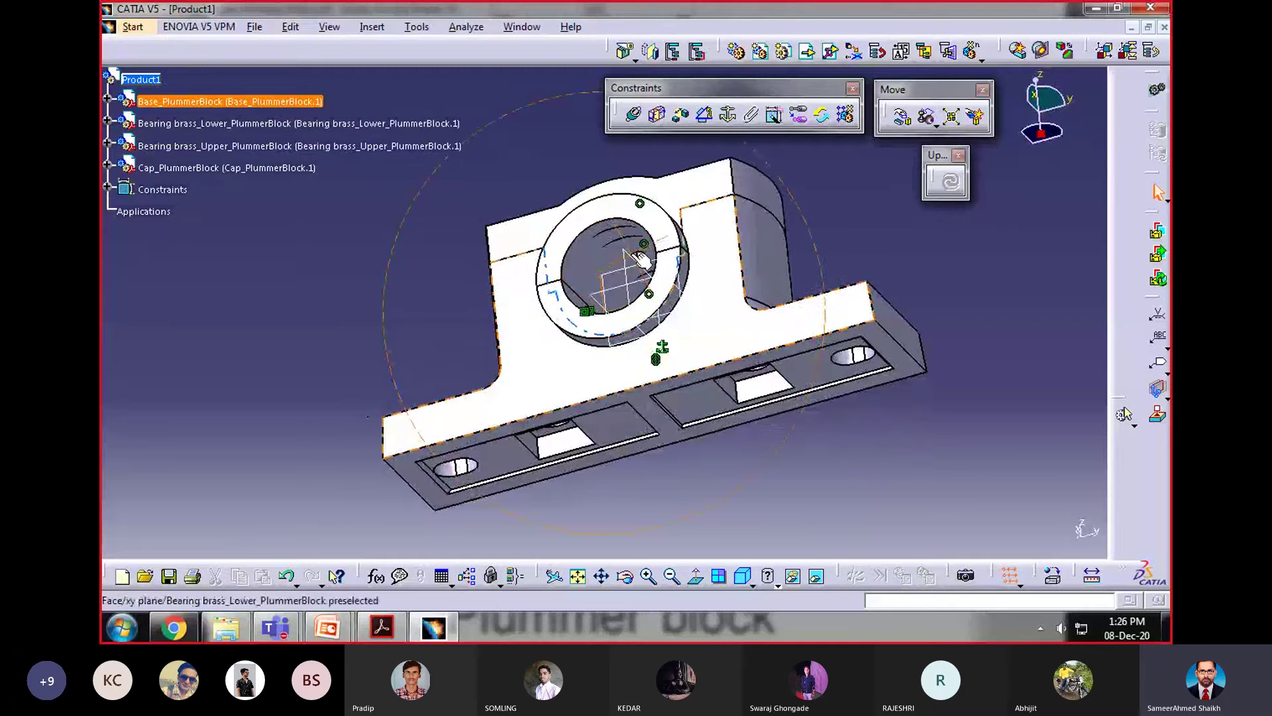
Step: Insert Bolt_PlummerBlock_5 into Product1 as an existing component
{"action": "left_click", "coordinate": [153, 79]}
{"action": "left_click", "coordinate": [831, 51]}
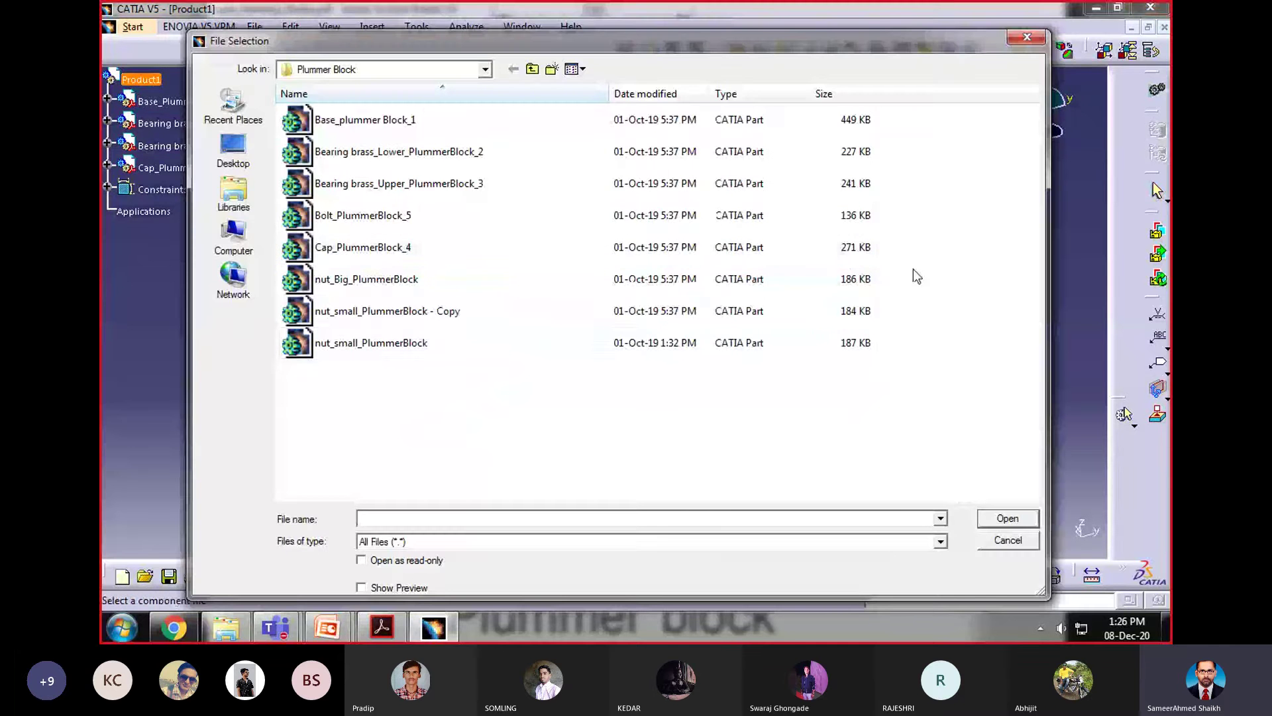
{"action": "left_click", "coordinate": [363, 216]}
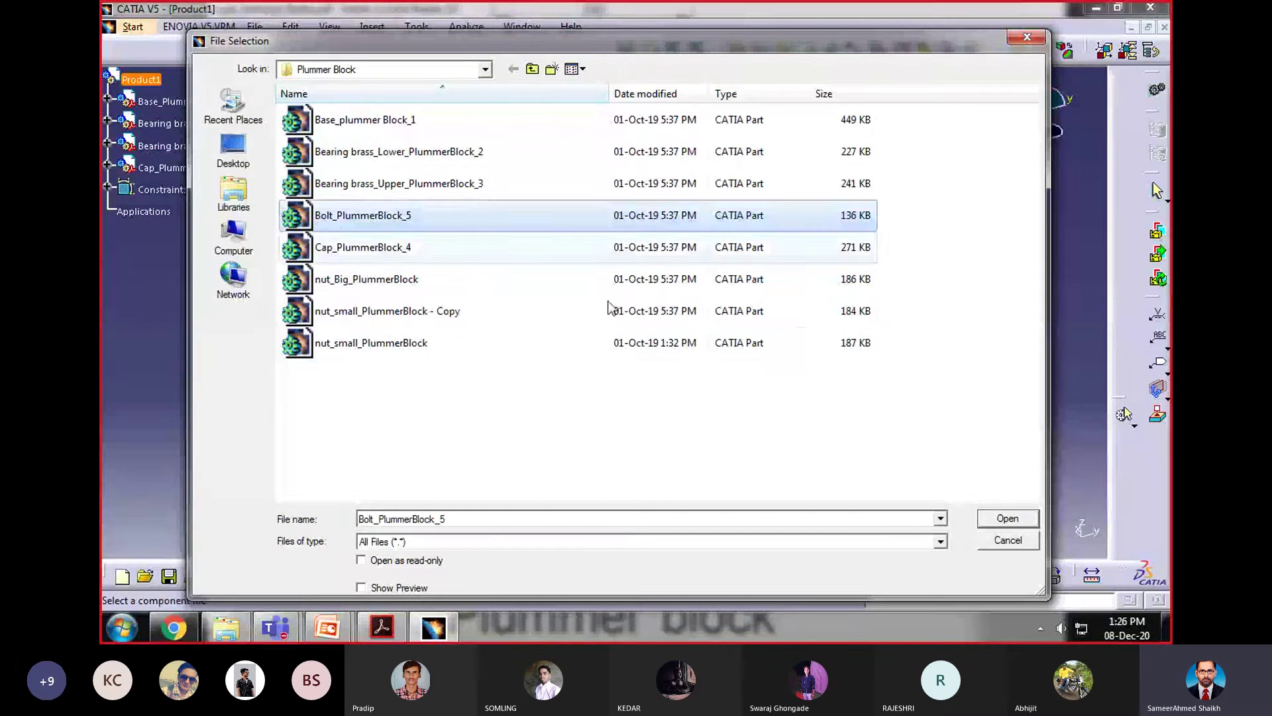
{"action": "left_click", "coordinate": [1008, 522]}
Step: Use Manipulation along the Z axis to move the bolt clear below the base, and accept the move
{"action": "middle_click_drag", "start_coordinate": [681, 440], "coordinate": [577, 505]}
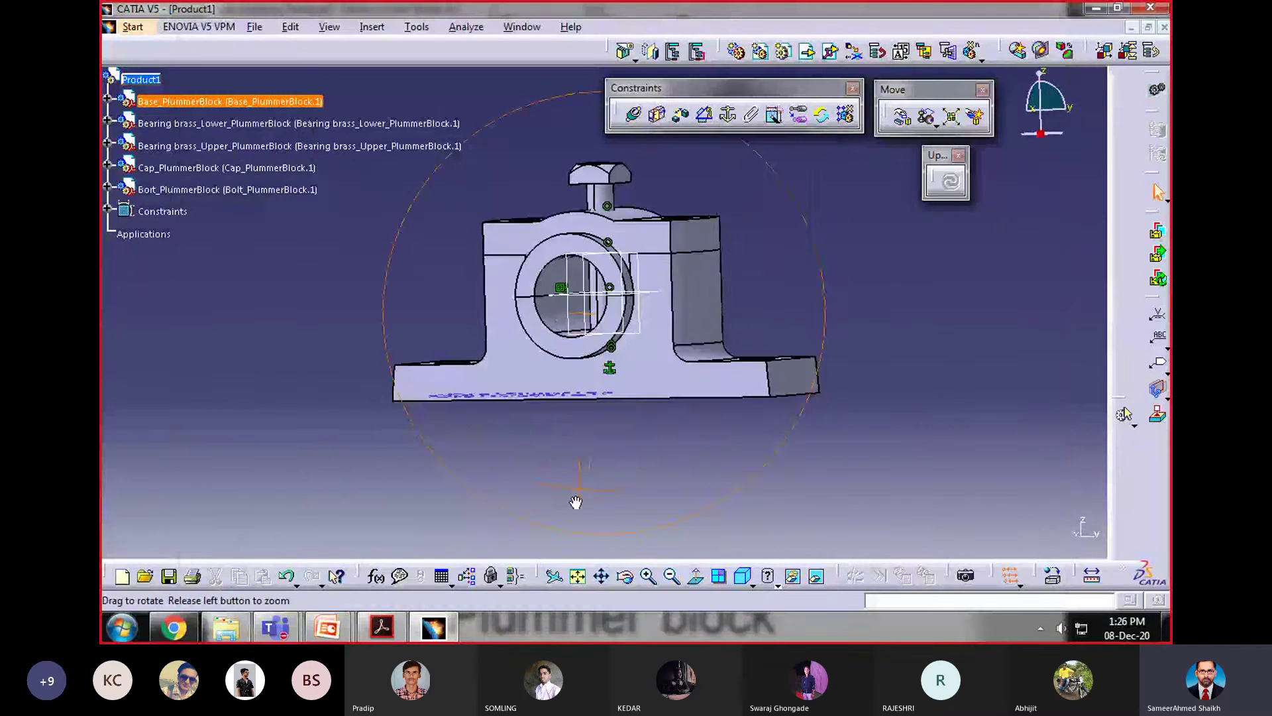
{"action": "left_click", "coordinate": [901, 117]}
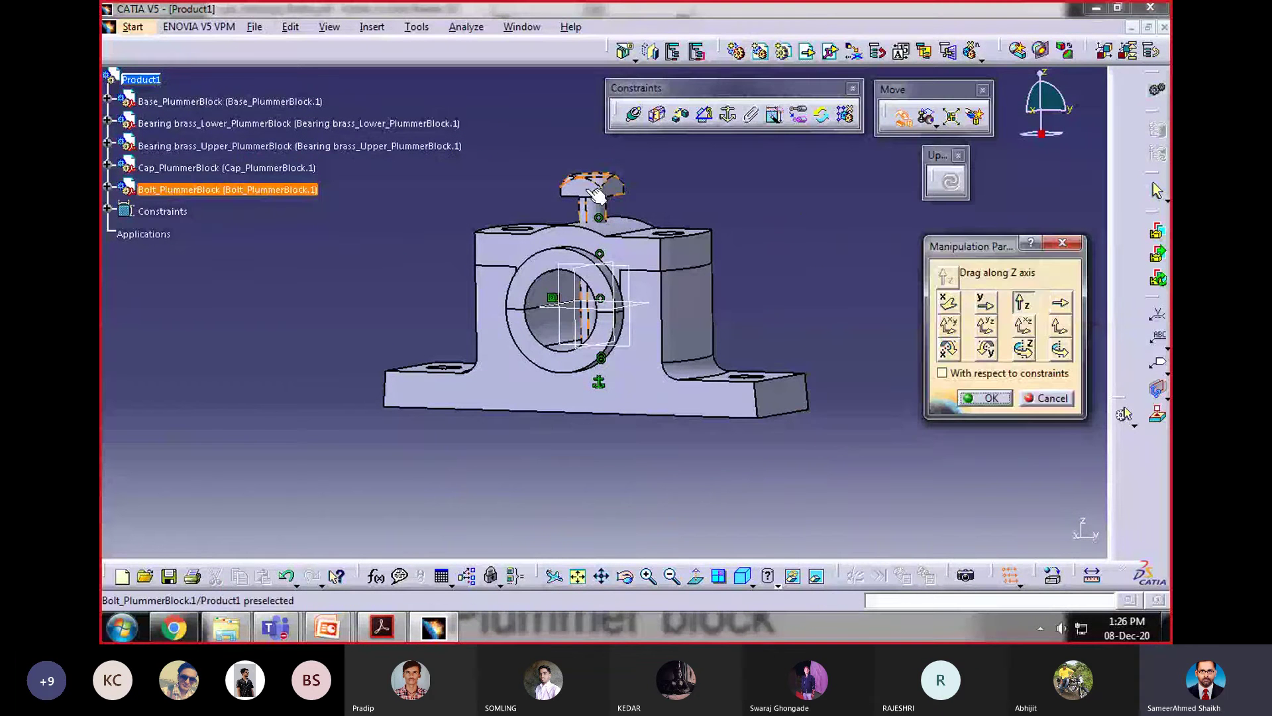
{"action": "left_click_drag", "start_coordinate": [599, 194], "coordinate": [646, 456]}
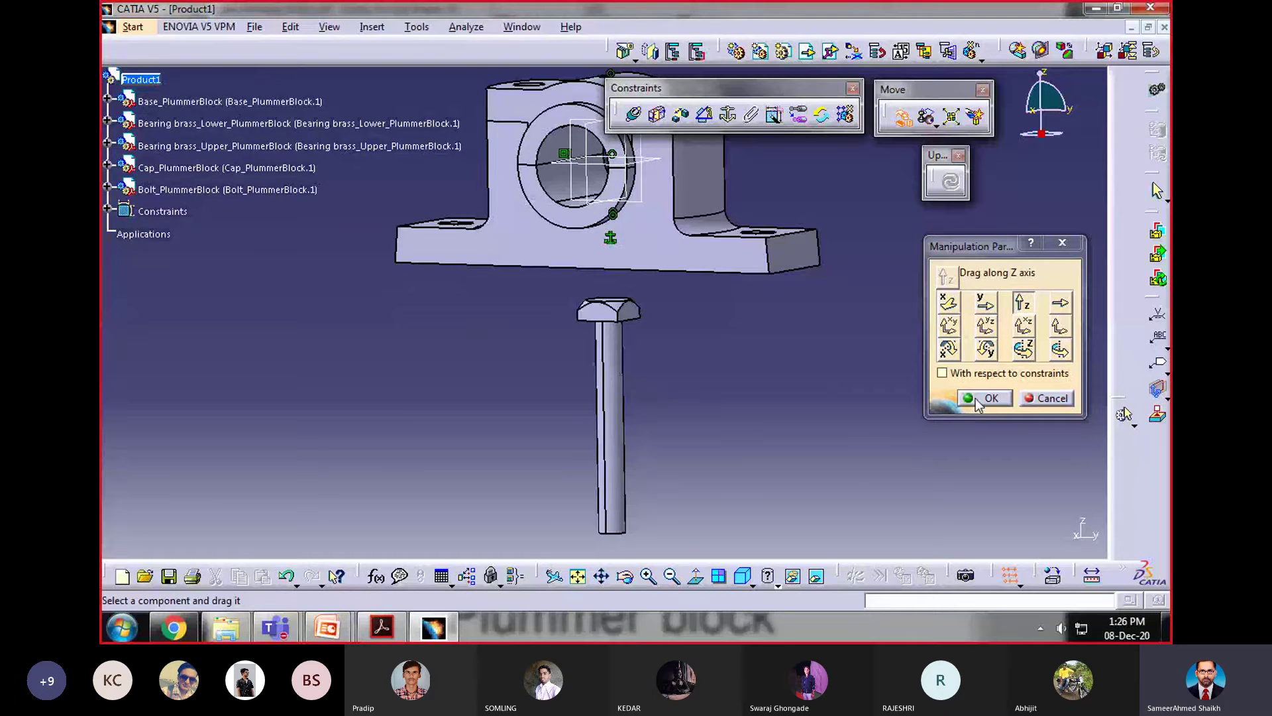
{"action": "left_click", "coordinate": [983, 398]}
{"action": "middle_click_drag", "start_coordinate": [670, 389], "coordinate": [600, 254]}
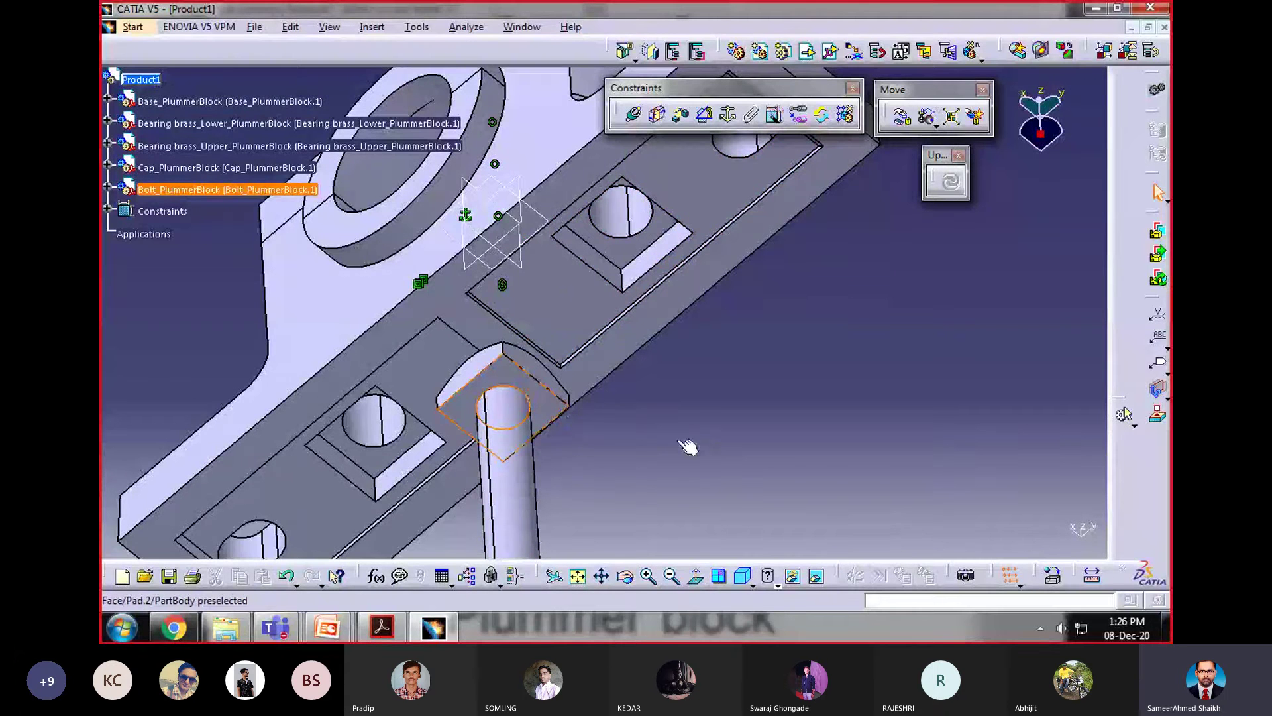
{"action": "left_click", "coordinate": [703, 444]}
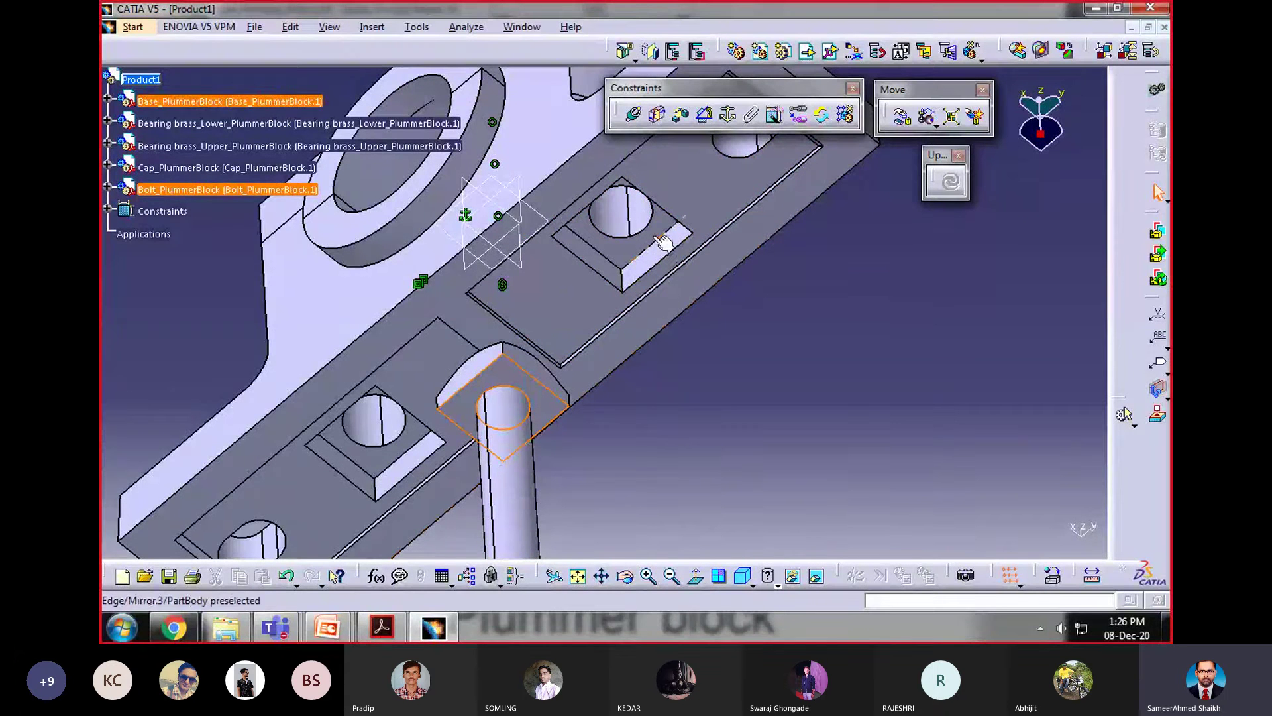
{"action": "left_click", "coordinate": [710, 375], "text": "ctrl"}
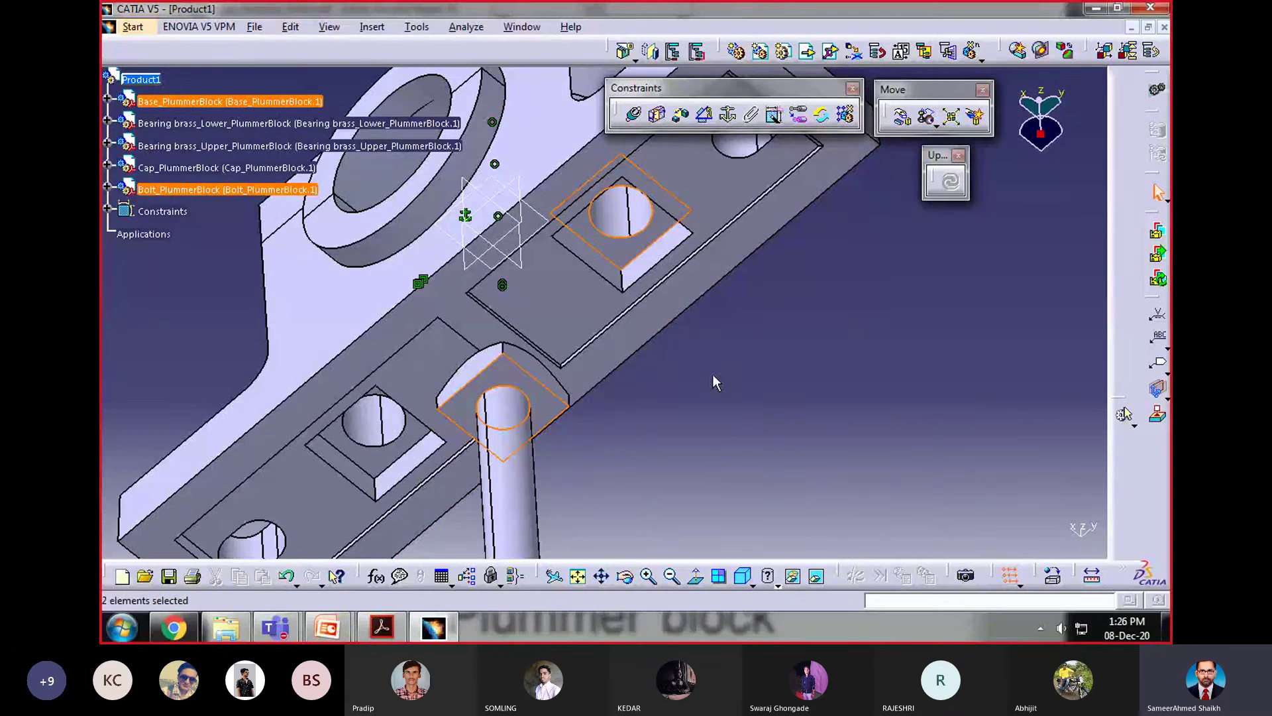
{"action": "left_click", "coordinate": [713, 374]}
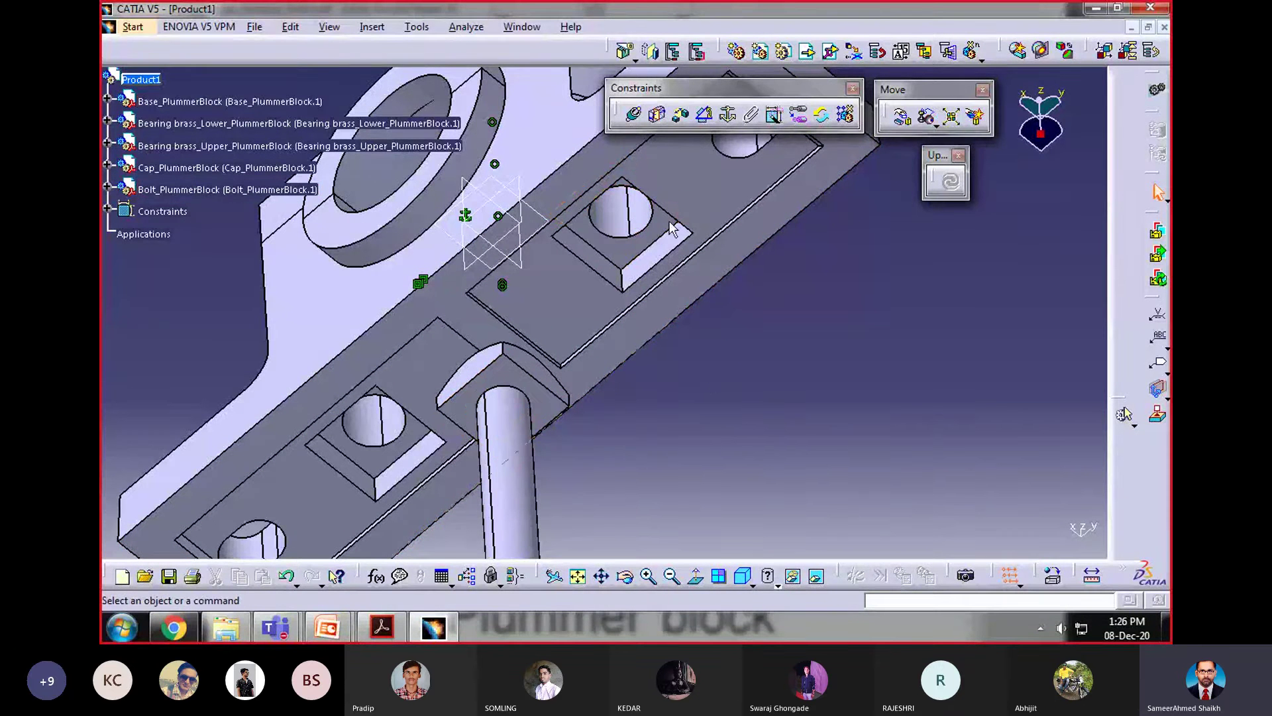
Step: Add a Contact constraint between the floor of one square recess in the base's underside and the bolt head's shank-side face
{"action": "left_click", "coordinate": [657, 118]}
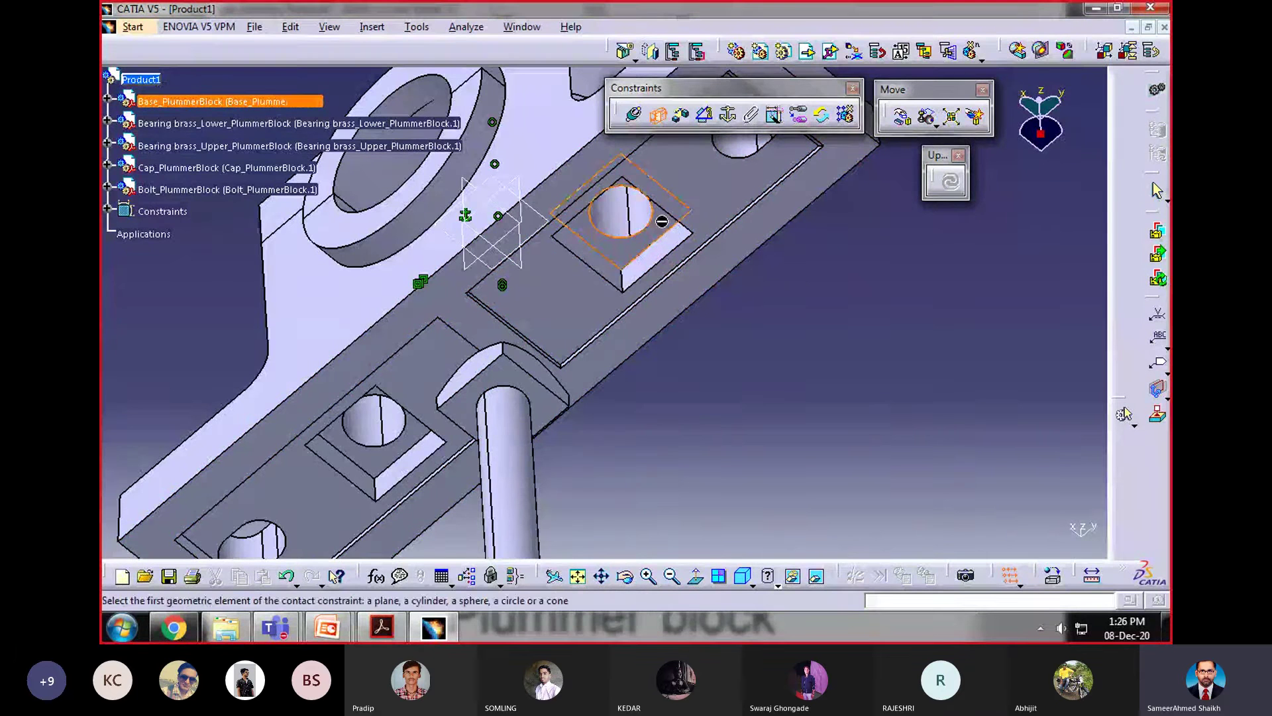
{"action": "left_click", "coordinate": [662, 222]}
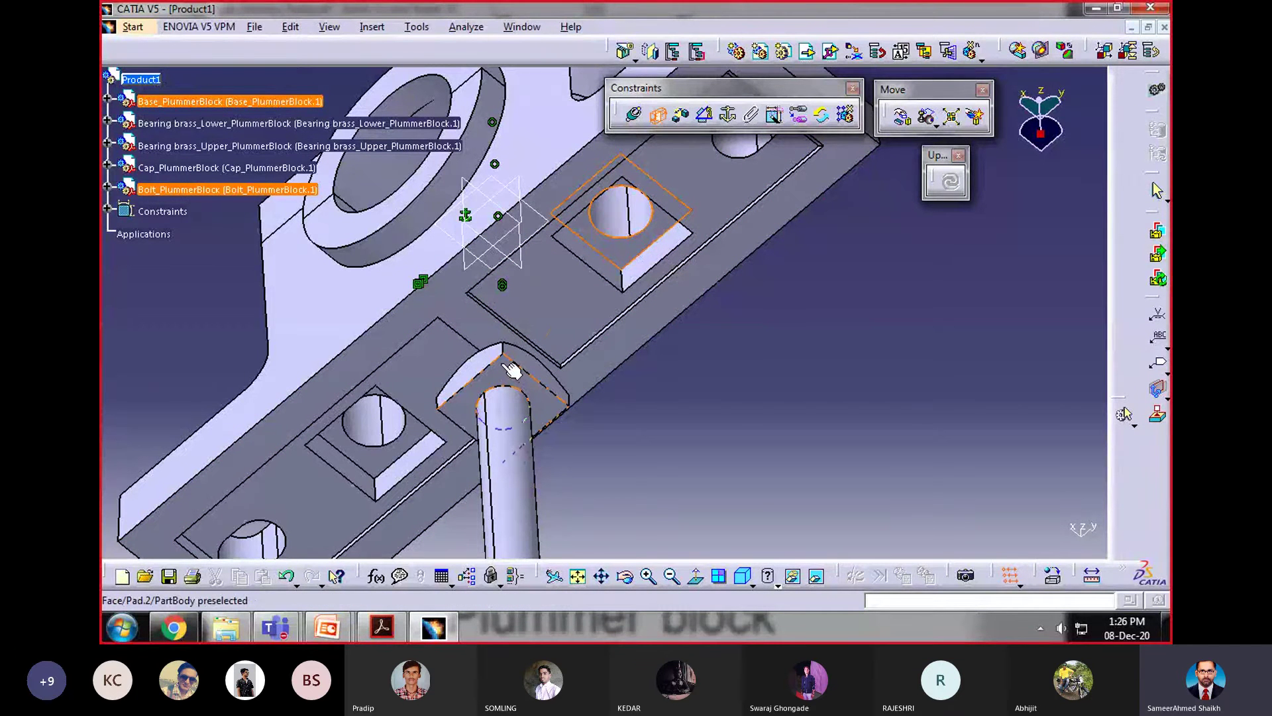
{"action": "left_click", "coordinate": [511, 368]}
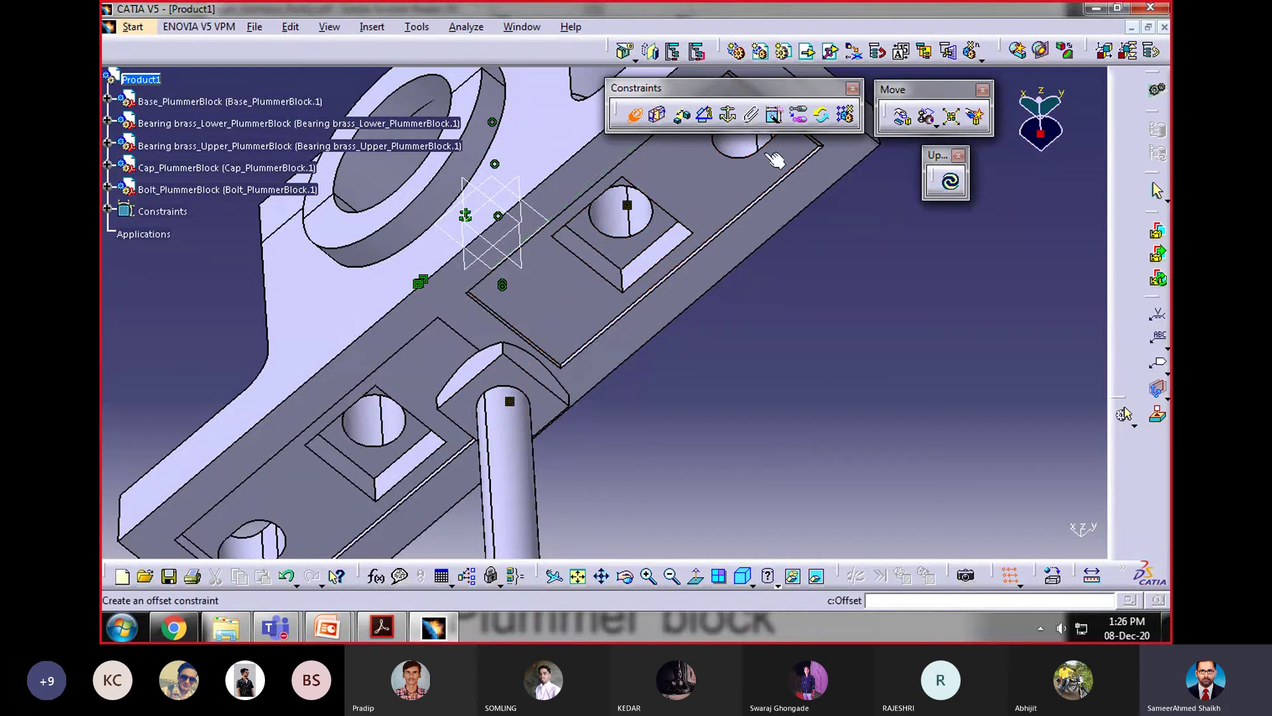
Step: Add a Coincidence constraint between the axes of that recess's hole and the bolt shank, and update the assembly
{"action": "left_click", "coordinate": [633, 114]}
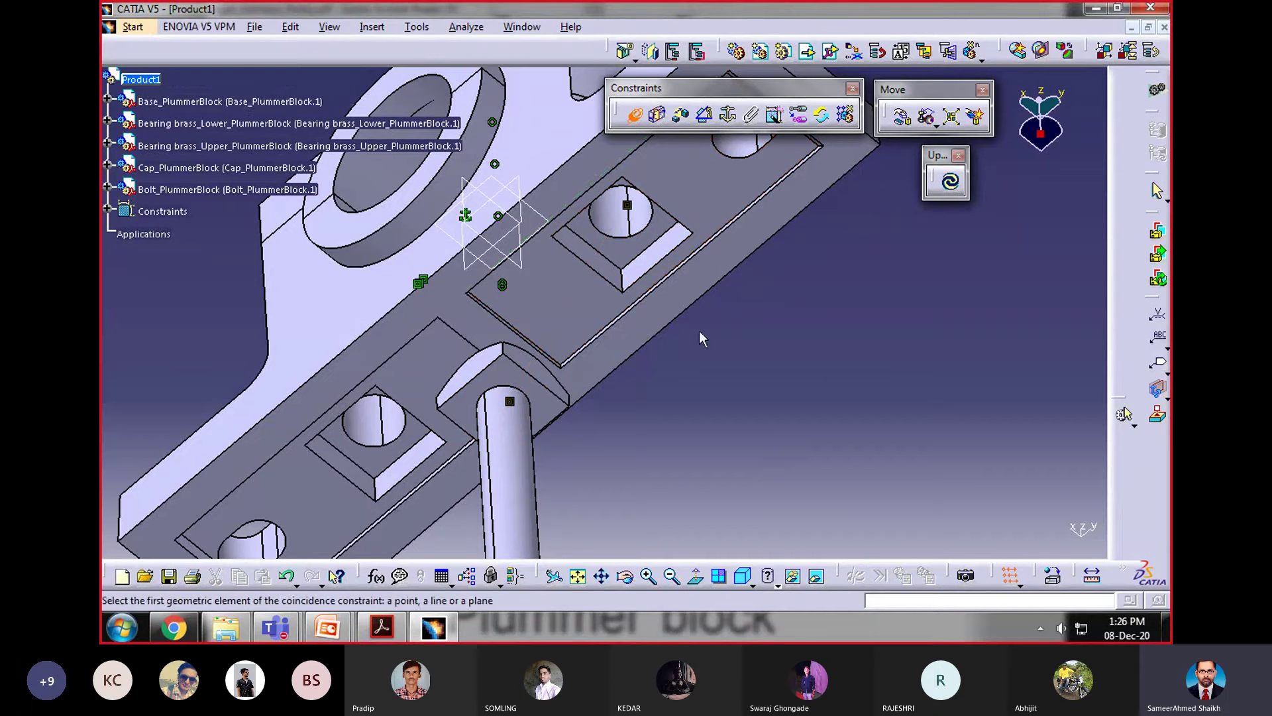
{"action": "left_click", "coordinate": [634, 228]}
{"action": "middle_click_drag", "start_coordinate": [795, 338], "coordinate": [789, 219]}
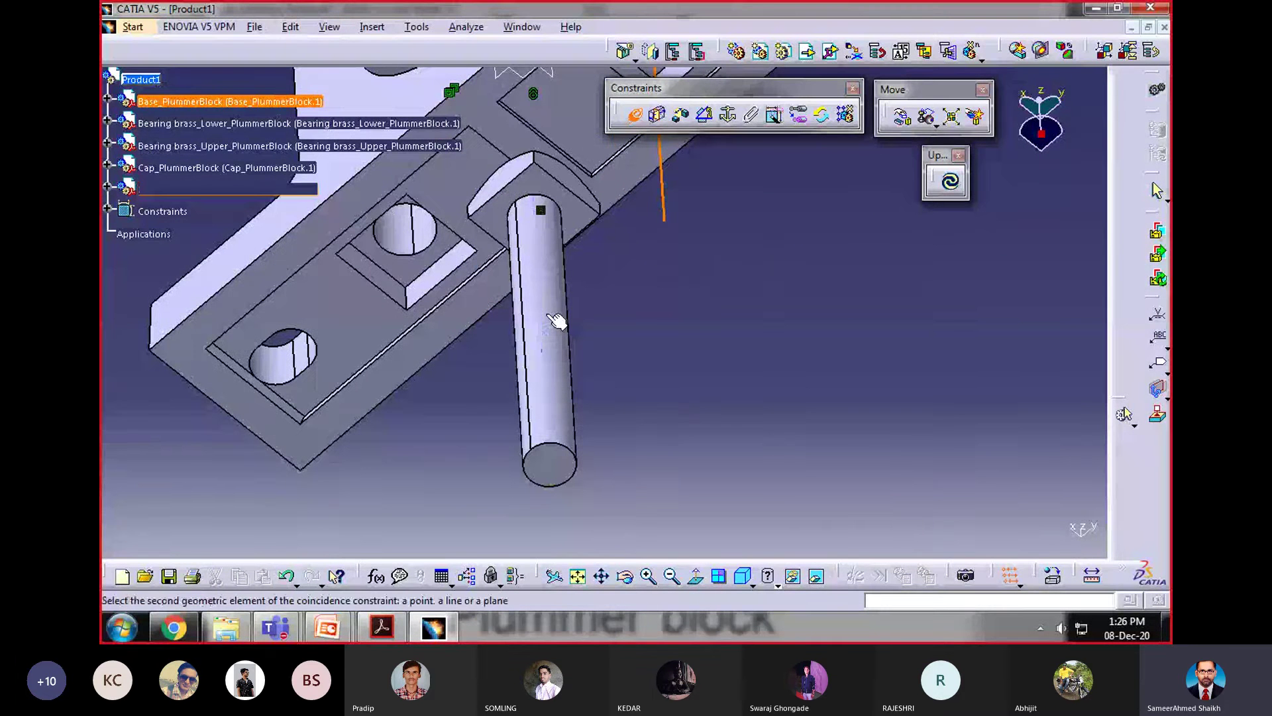
{"action": "left_click", "coordinate": [557, 321]}
{"action": "left_click", "coordinate": [950, 181]}
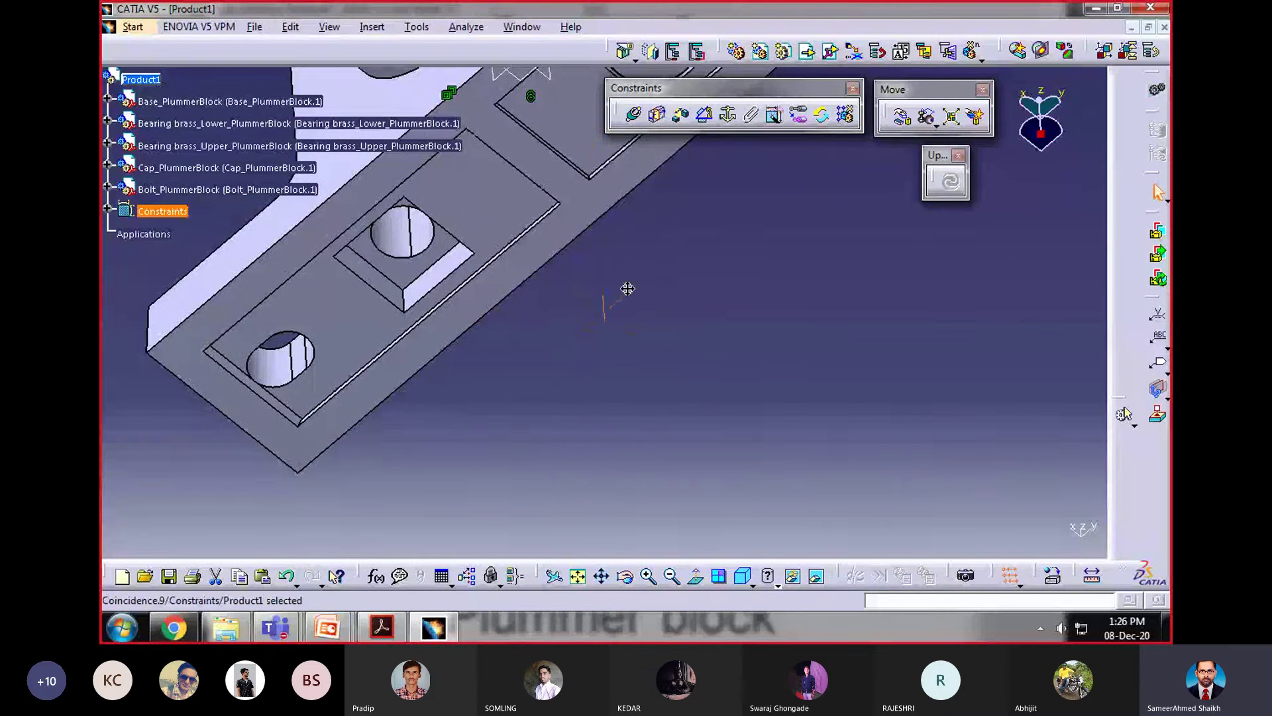
Step: Set the graphic transparency of Base_PlummerBlock to 255 so the parts inside the base can be seen
{"action": "middle_click_drag", "start_coordinate": [625, 286], "coordinate": [666, 336]}
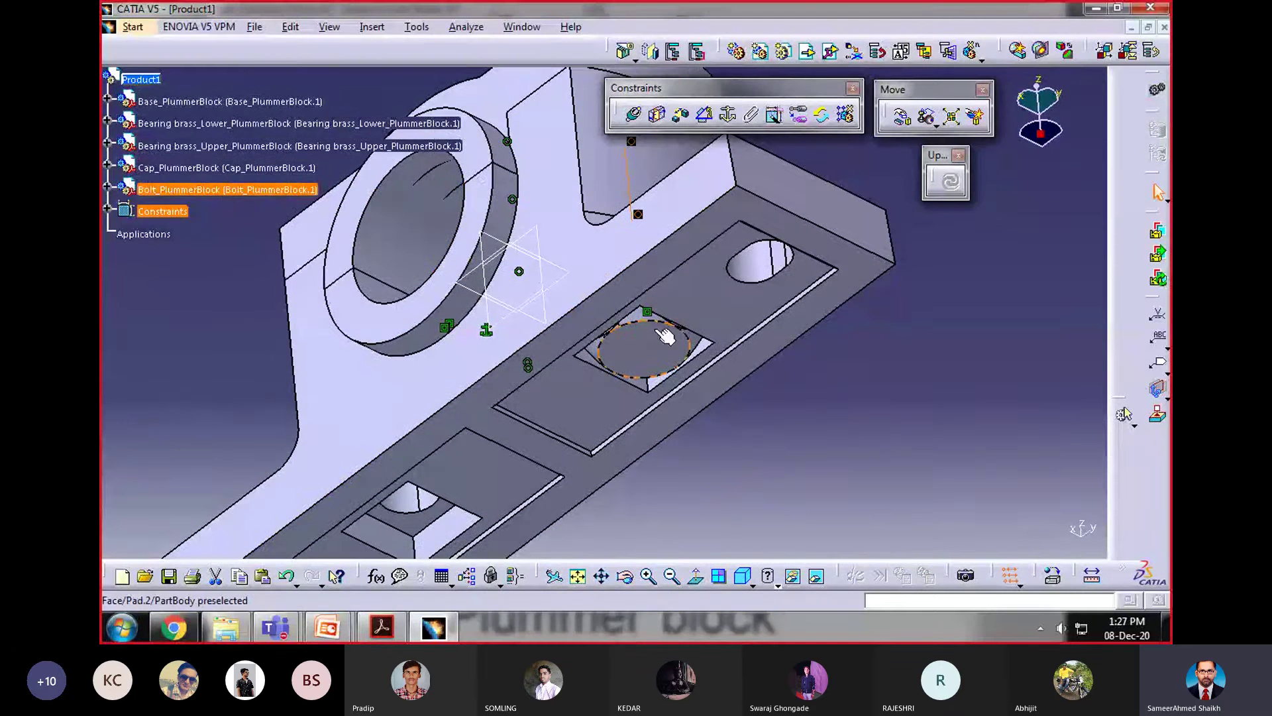
{"action": "right_click", "coordinate": [176, 104]}
{"action": "left_click", "coordinate": [209, 170]}
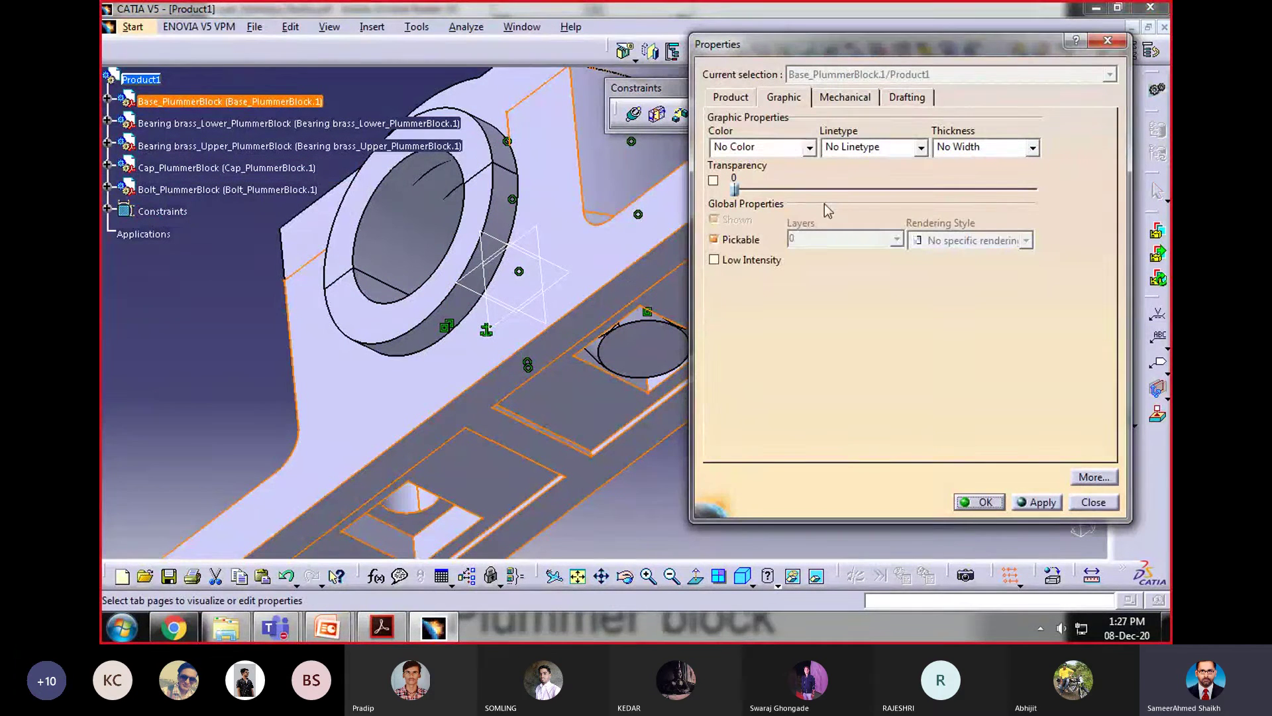
{"action": "left_click", "coordinate": [730, 97]}
{"action": "left_click", "coordinate": [784, 96]}
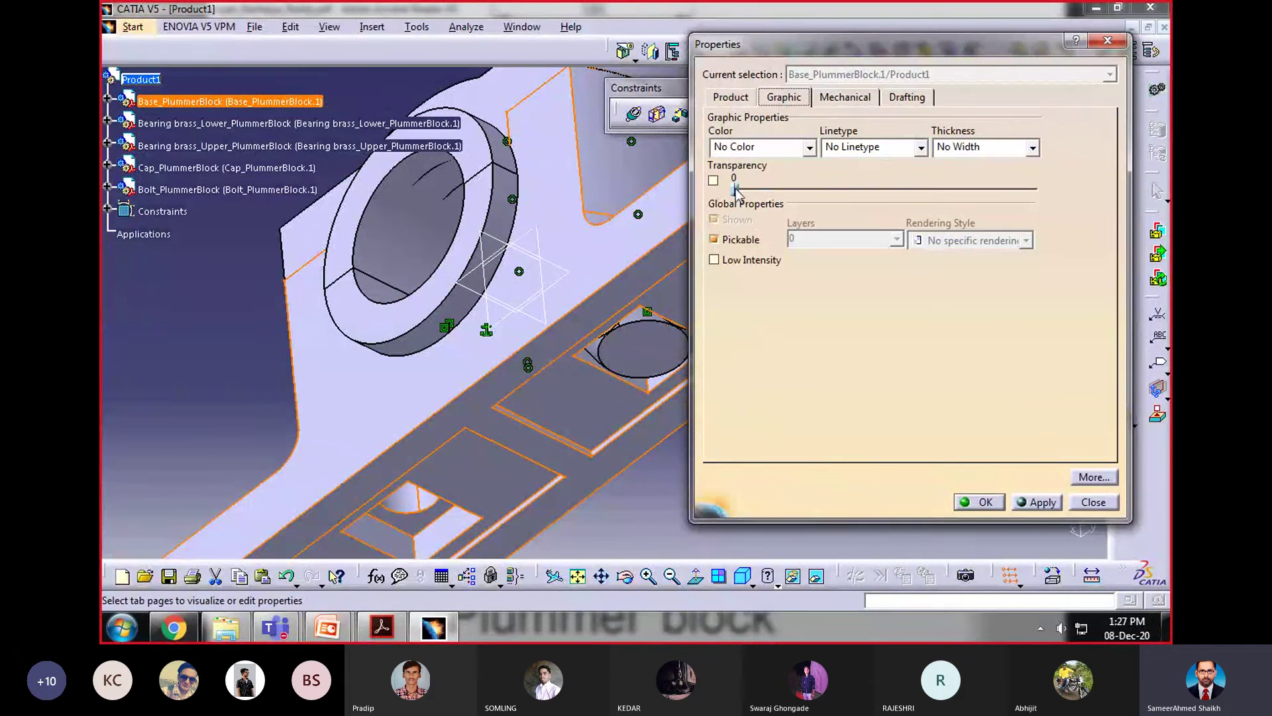
{"action": "left_click_drag", "start_coordinate": [736, 189], "coordinate": [918, 192]}
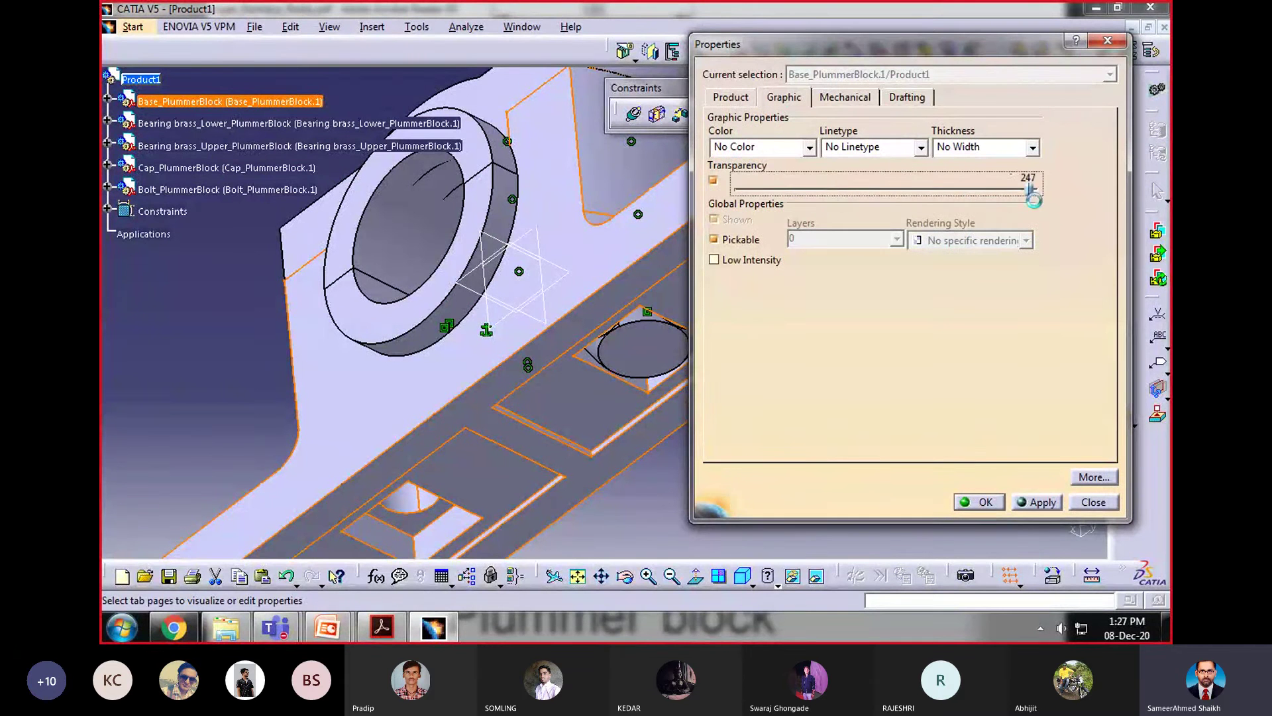
{"action": "left_click", "coordinate": [1033, 502]}
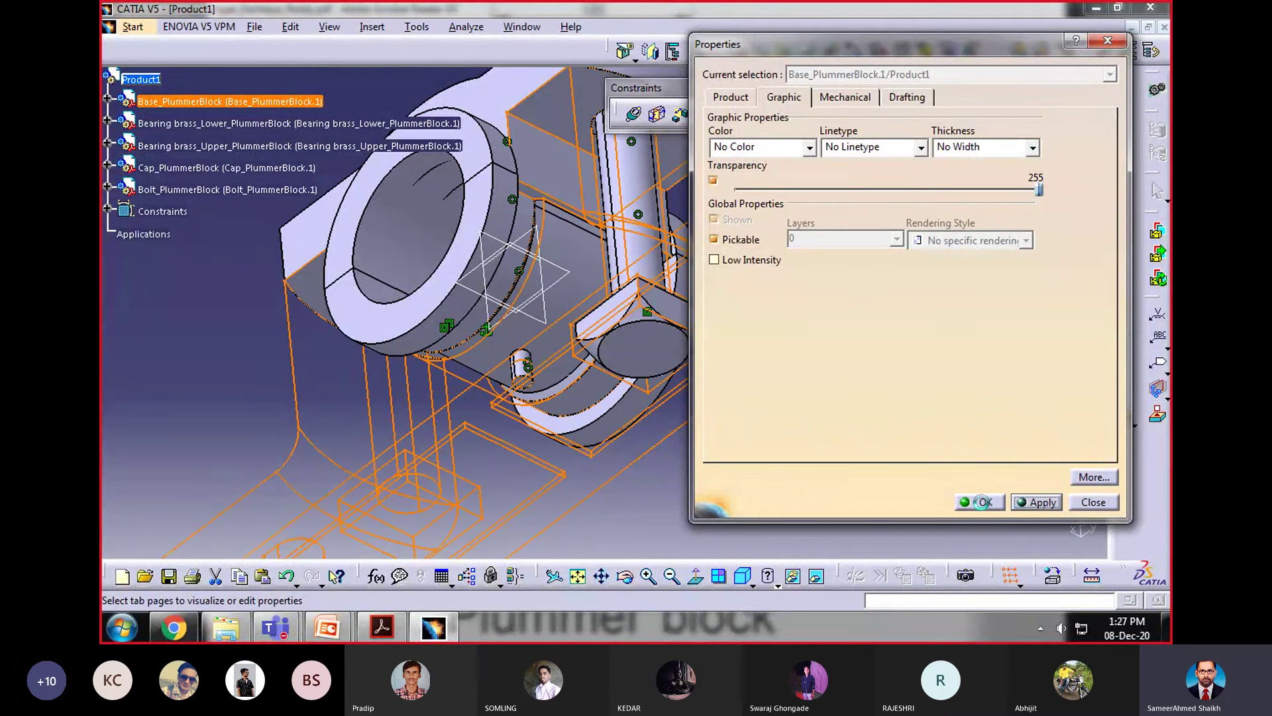
{"action": "left_click", "coordinate": [979, 501]}
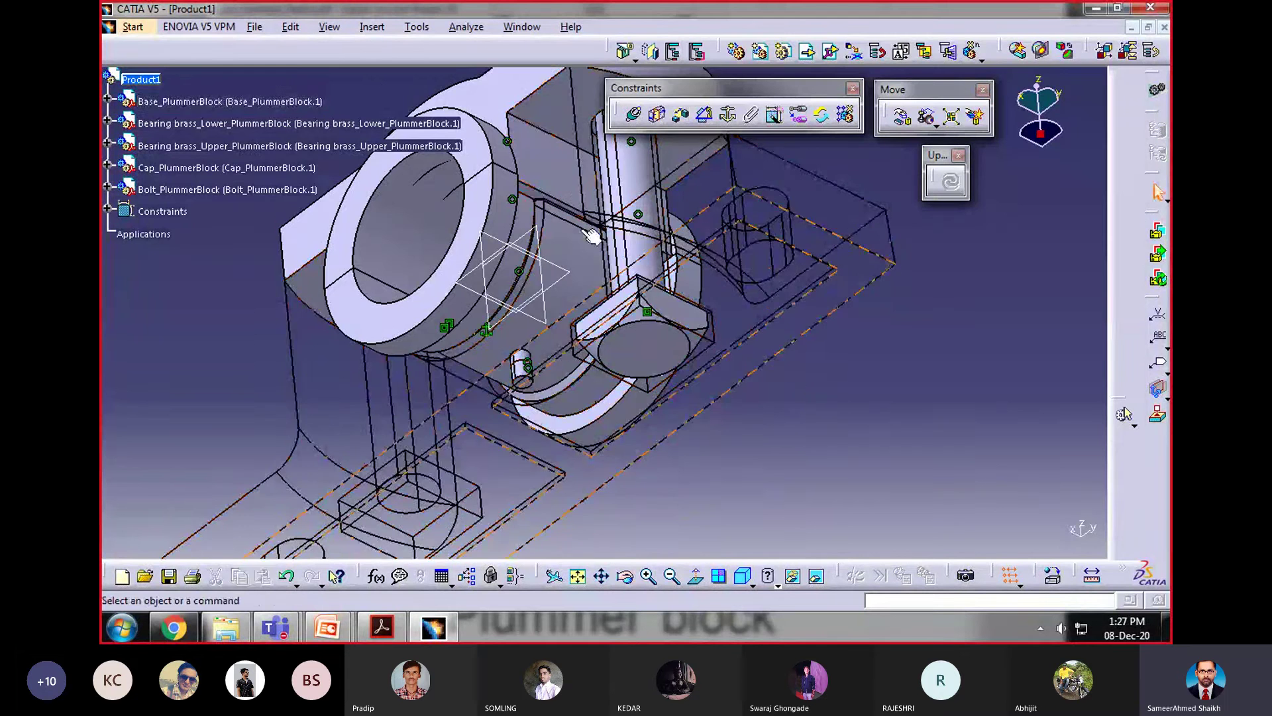
Step: Insert nut_Big_PlummerBlock into Product1 as an existing component
{"action": "middle_click_drag", "start_coordinate": [583, 303], "coordinate": [896, 404]}
{"action": "middle_click_drag", "start_coordinate": [610, 418], "coordinate": [588, 403]}
{"action": "left_click", "coordinate": [610, 418]}
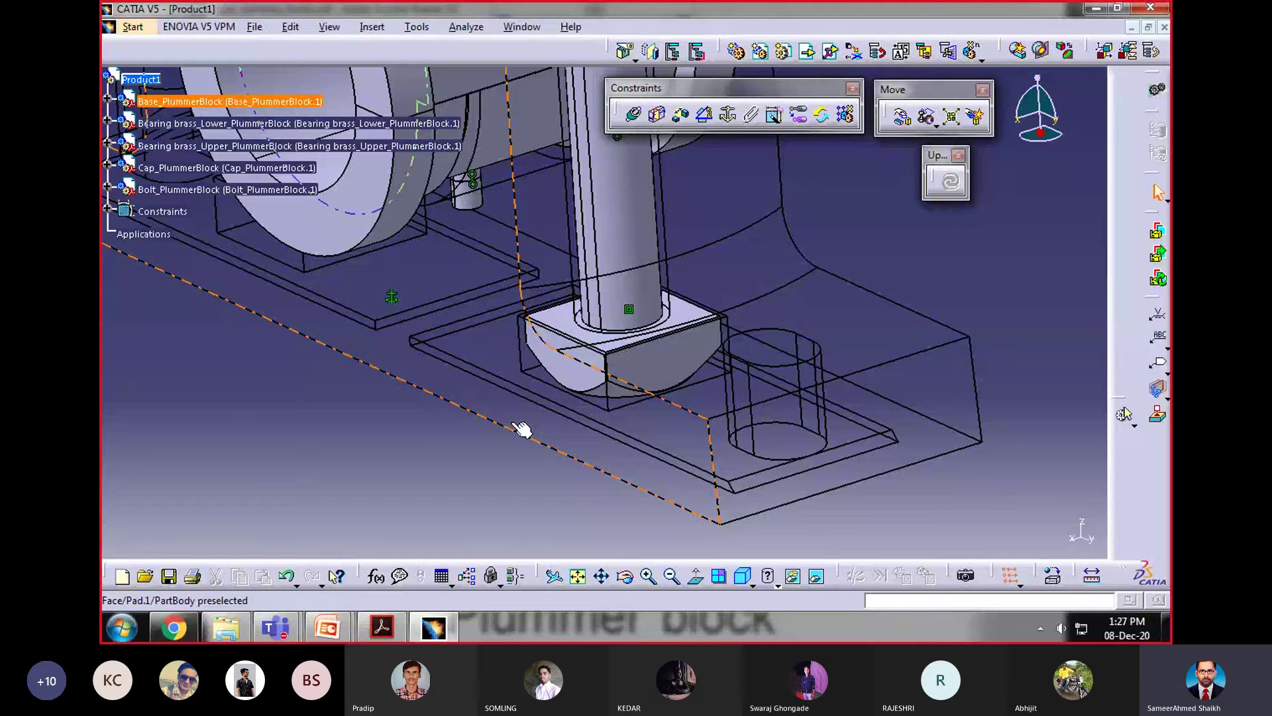
{"action": "middle_click_drag", "start_coordinate": [695, 364], "coordinate": [740, 212]}
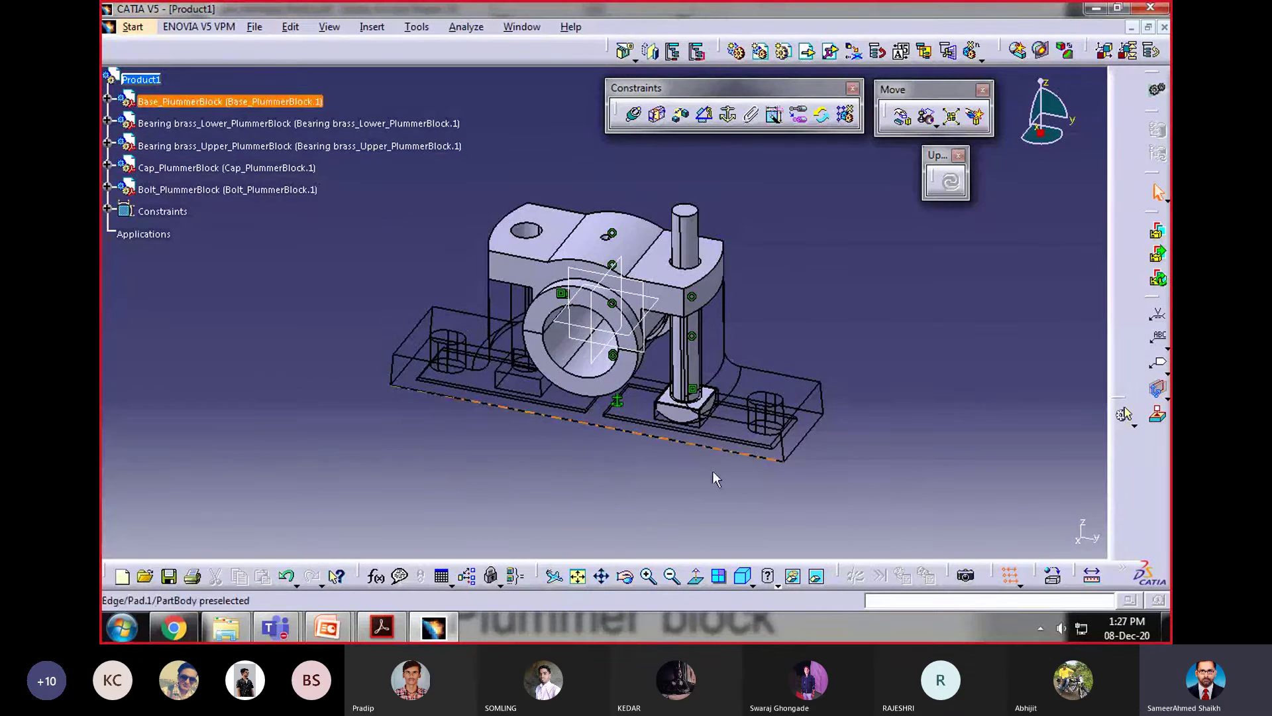
{"action": "middle_click_drag", "start_coordinate": [712, 471], "coordinate": [856, 375]}
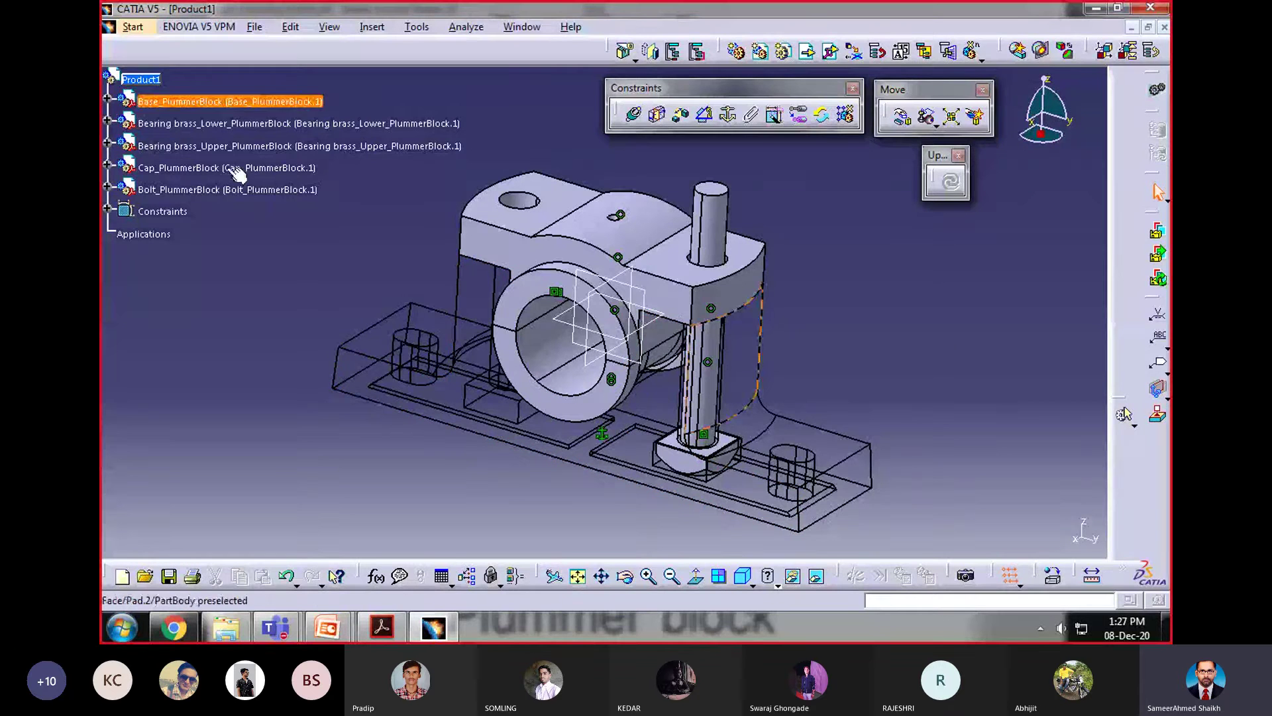
{"action": "left_click", "coordinate": [806, 51]}
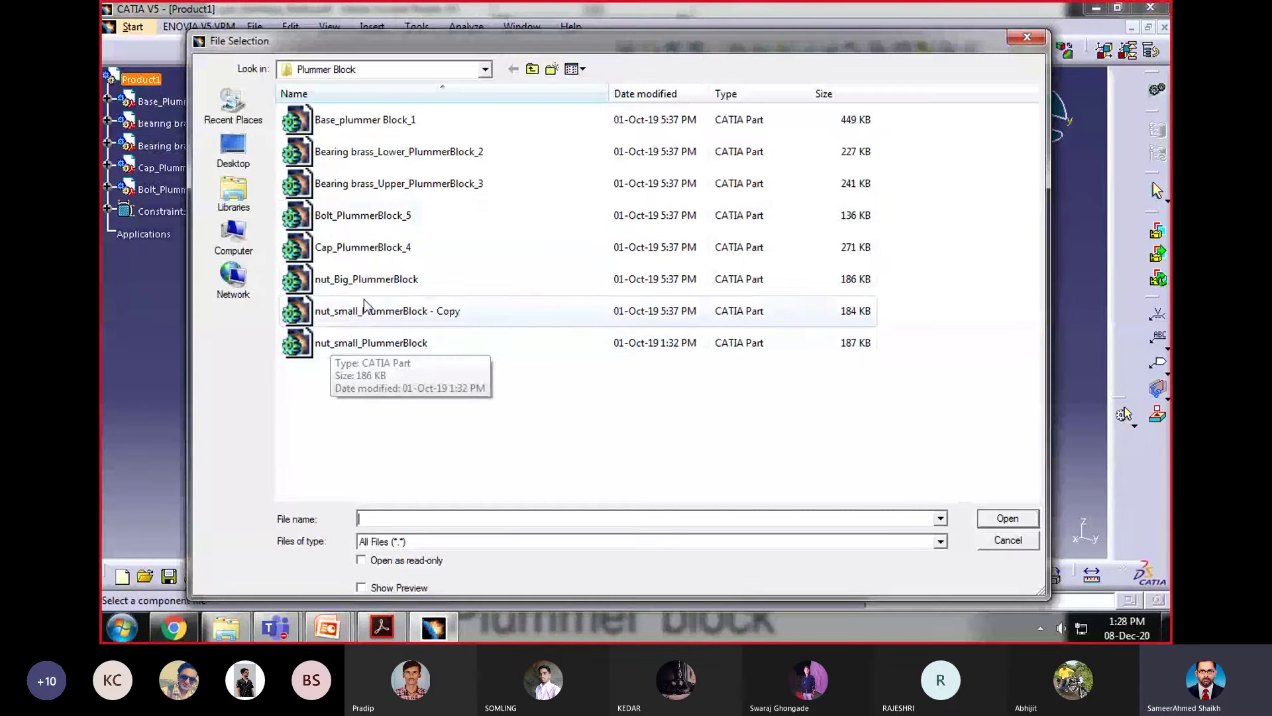
{"action": "left_click", "coordinate": [338, 279]}
{"action": "left_click", "coordinate": [1006, 519]}
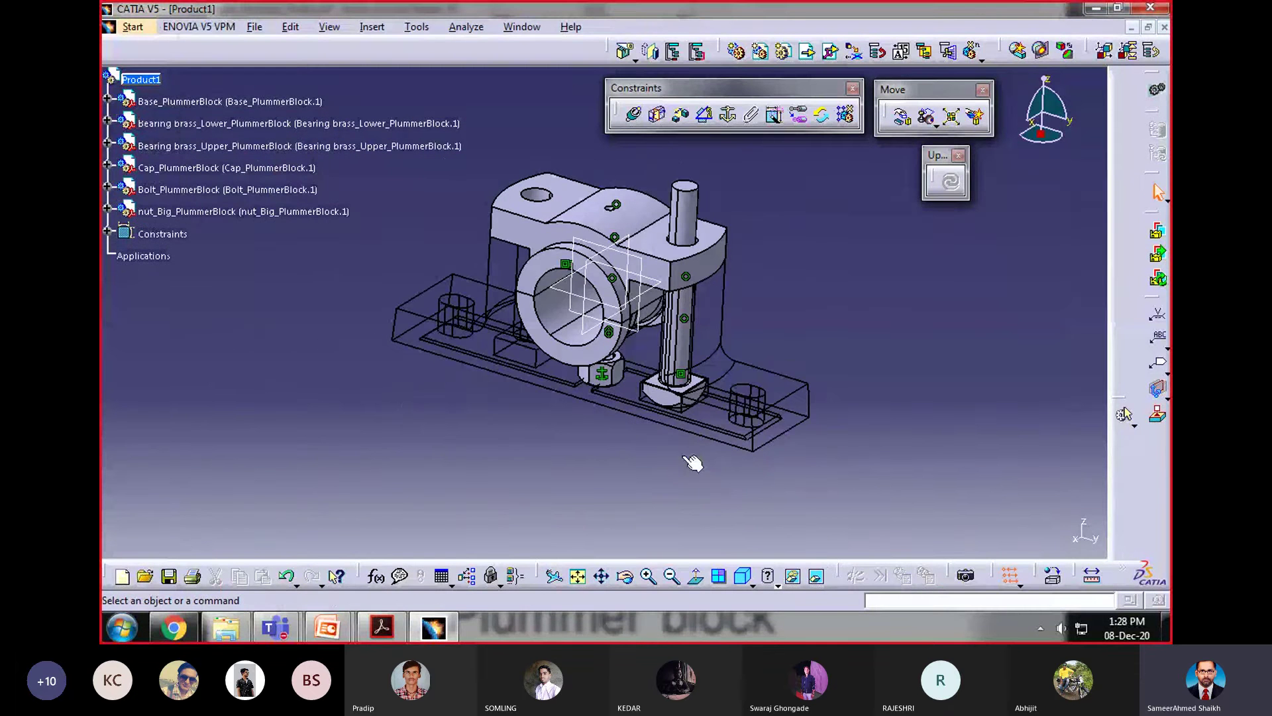
{"action": "middle_click_drag", "start_coordinate": [693, 462], "coordinate": [629, 391]}
{"action": "left_click", "coordinate": [602, 371]}
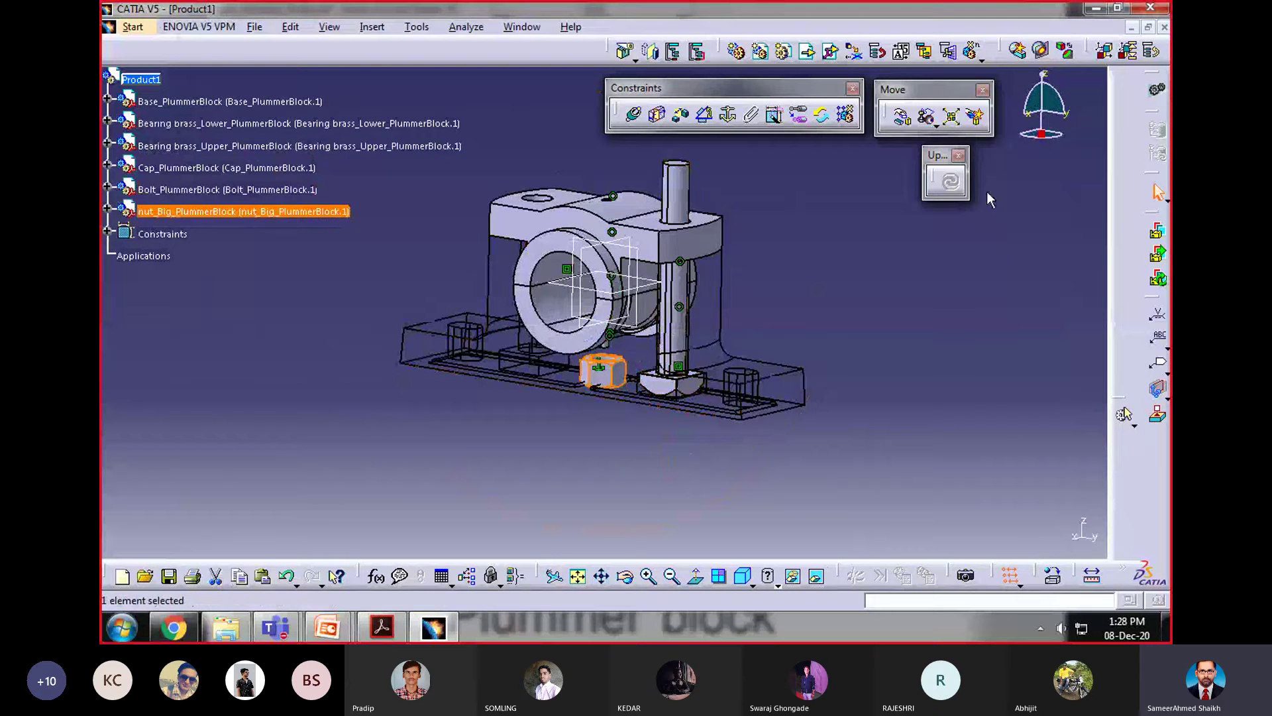
{"action": "left_click_drag", "start_coordinate": [885, 116], "coordinate": [888, 118]}
{"action": "left_click", "coordinate": [609, 242]}
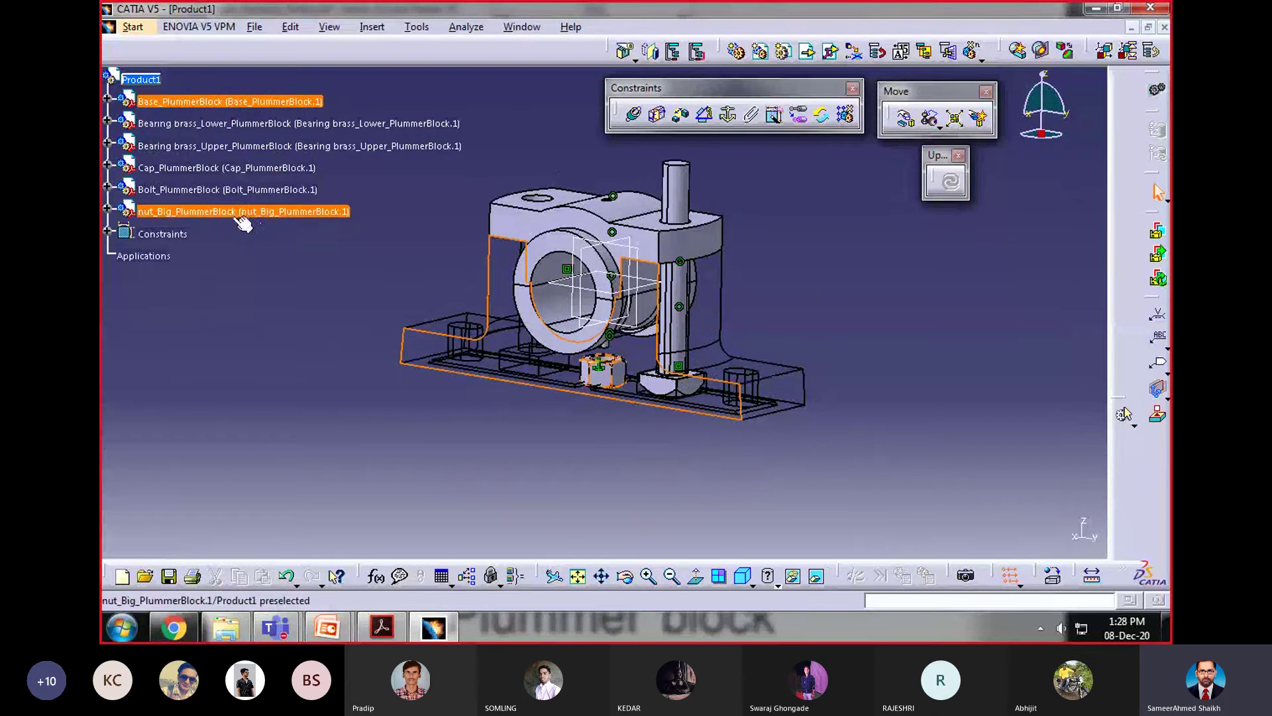
{"action": "left_click", "coordinate": [245, 212]}
{"action": "left_click", "coordinate": [904, 118]}
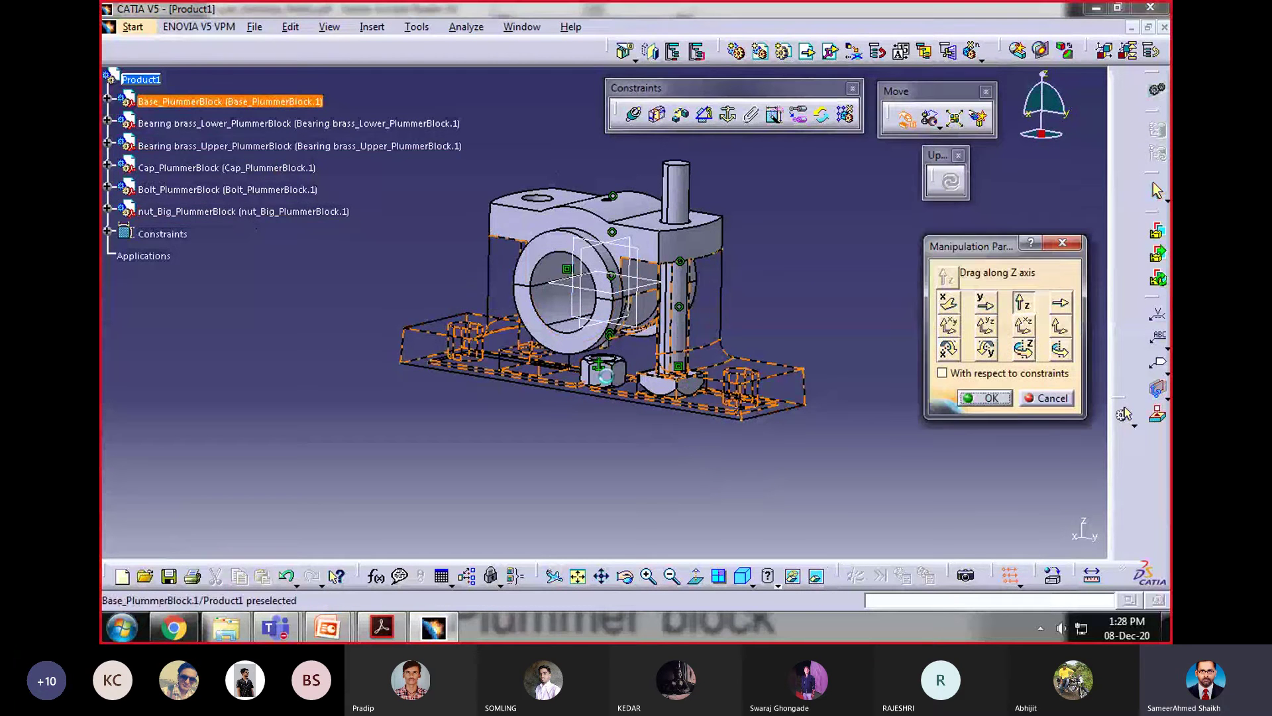
{"action": "left_click", "coordinate": [561, 398]}
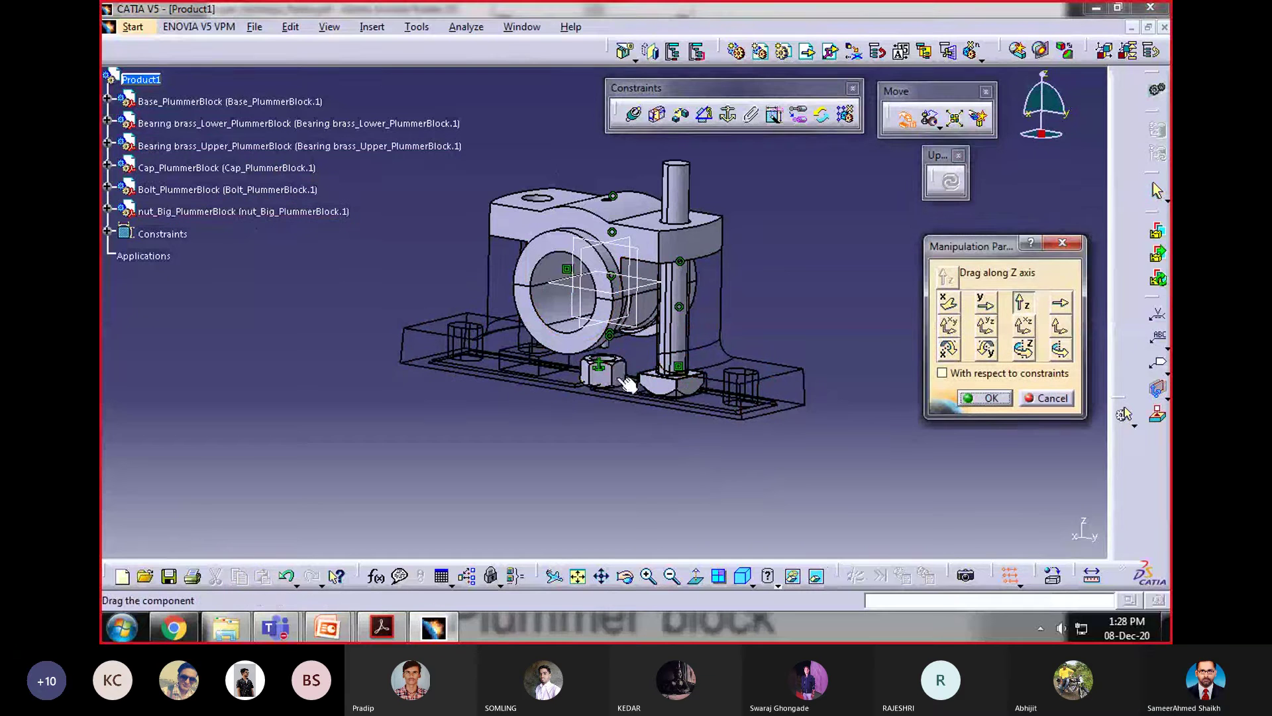
{"action": "middle_click_drag", "start_coordinate": [616, 383], "coordinate": [600, 328]}
{"action": "key", "text": "Escape"}
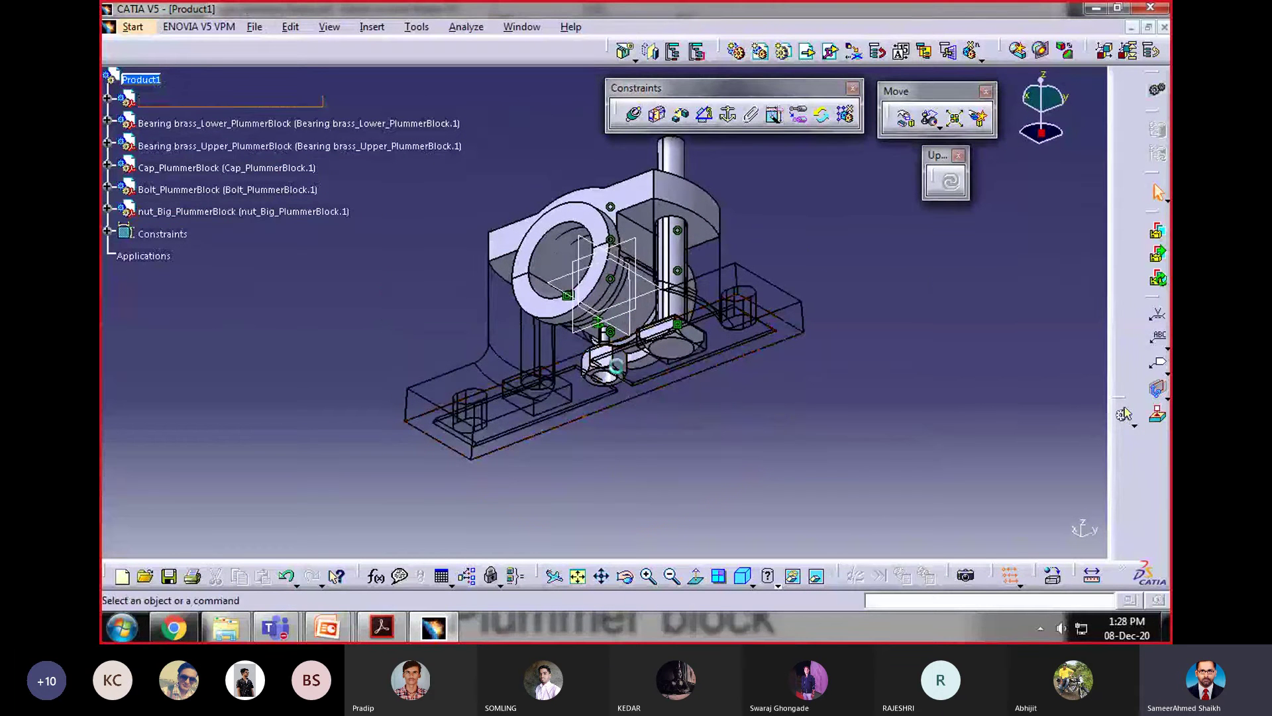
Step: Use Manipulation along the Z axis to move the big nut clear above the cap, and accept the move
{"action": "left_click", "coordinate": [199, 211]}
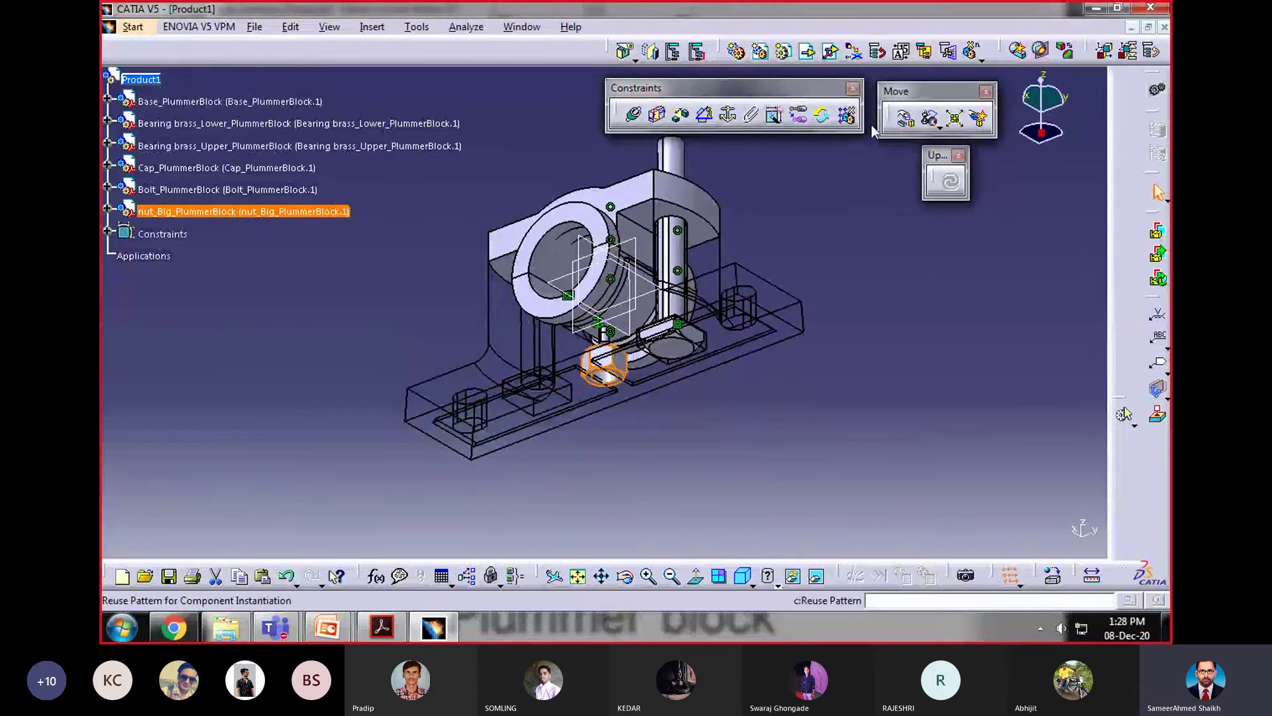
{"action": "left_click", "coordinate": [902, 119]}
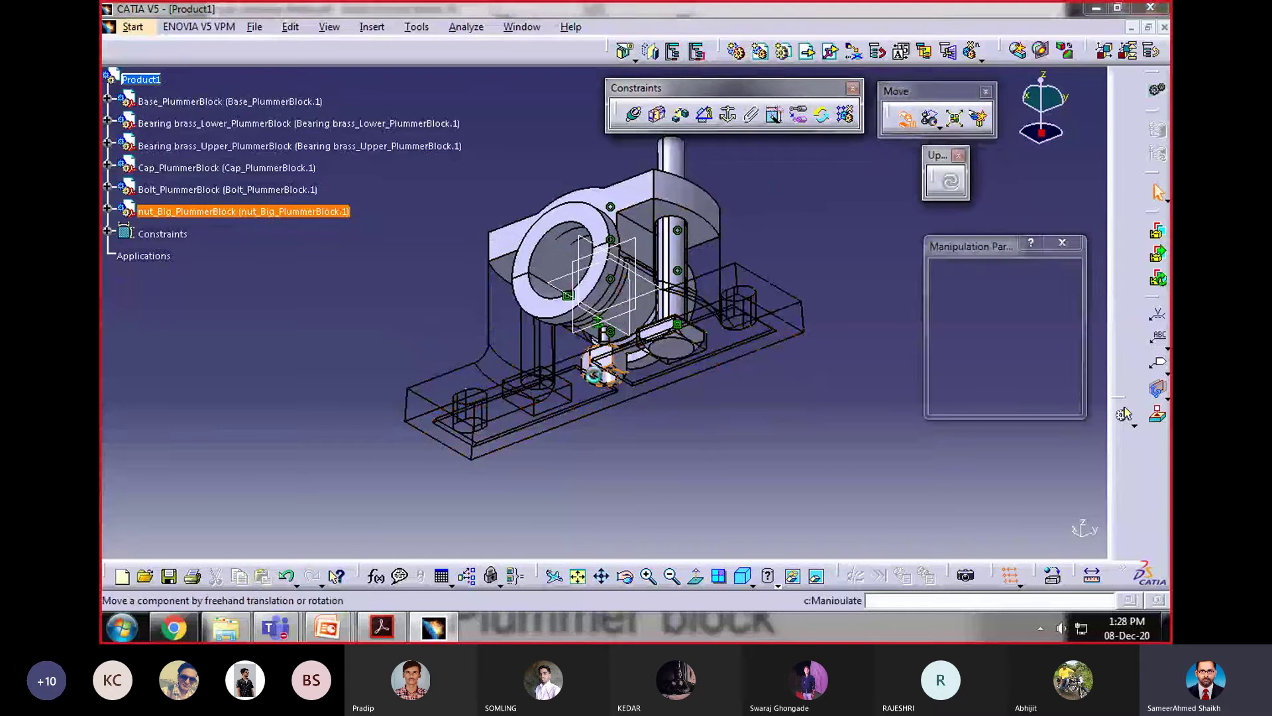
{"action": "left_click_drag", "start_coordinate": [605, 379], "coordinate": [604, 472]}
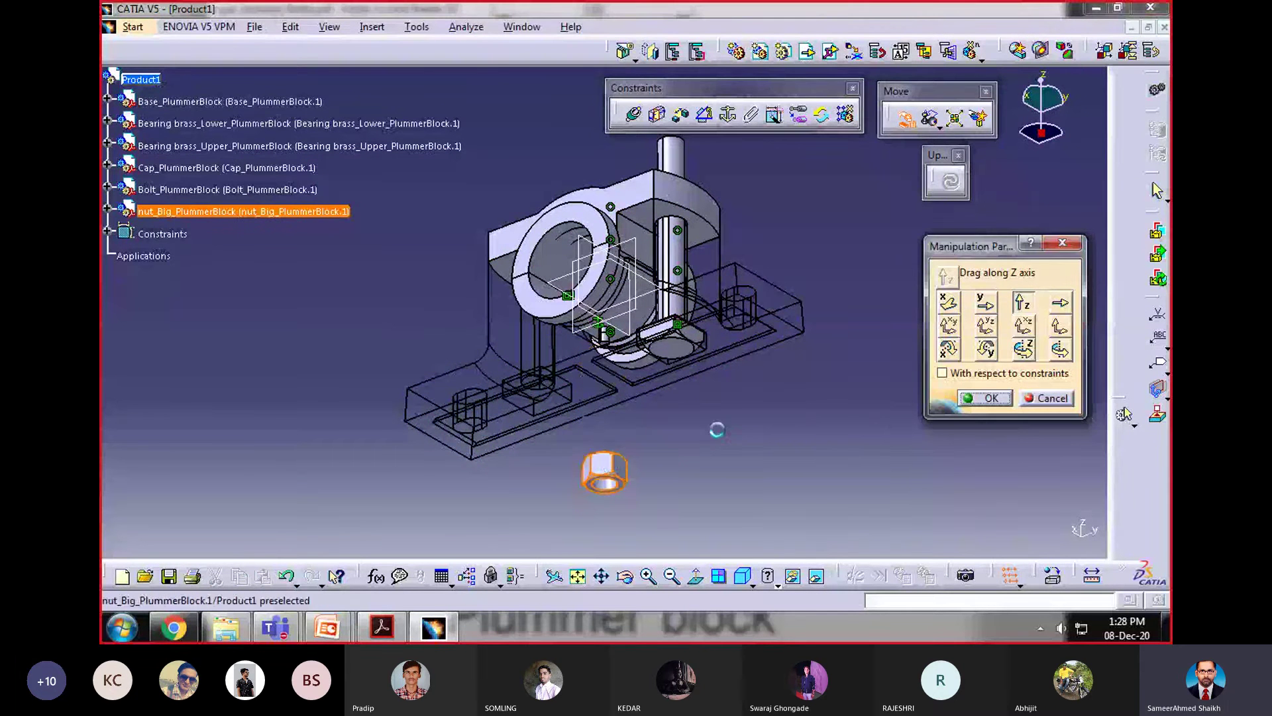
{"action": "middle_click_drag", "start_coordinate": [562, 333], "coordinate": [559, 462]}
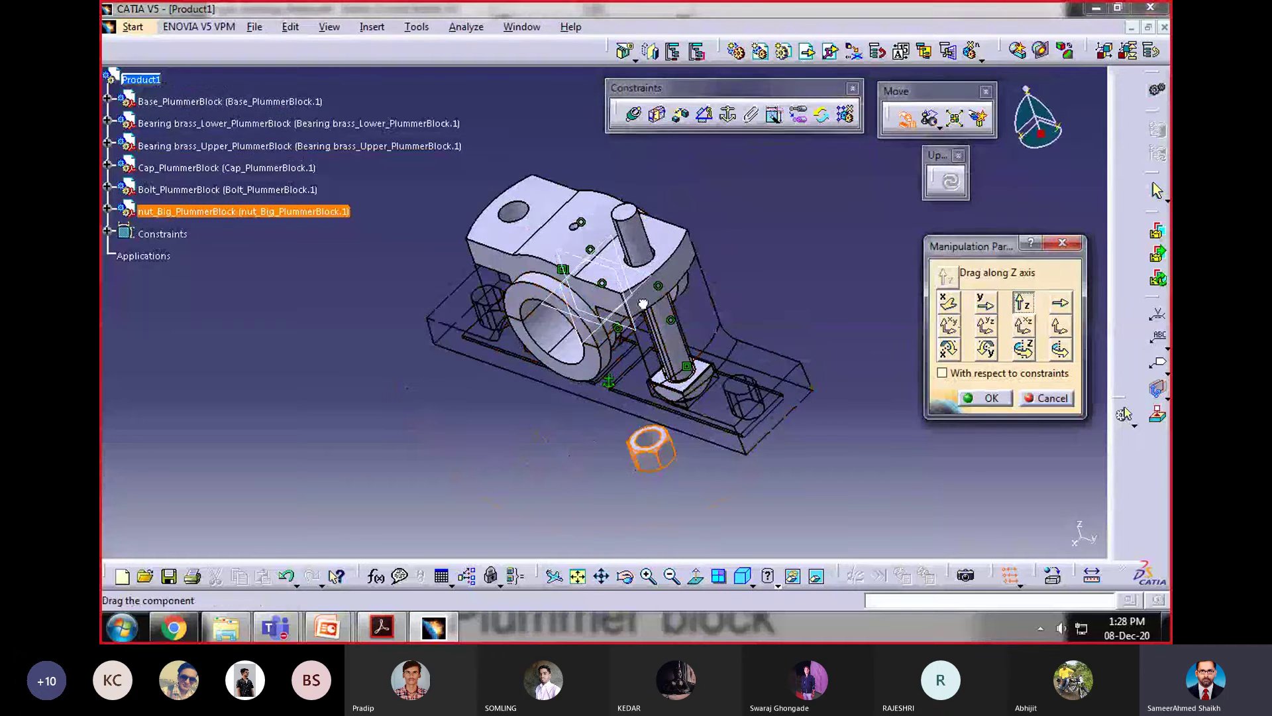
{"action": "left_click_drag", "start_coordinate": [650, 445], "coordinate": [604, 153]}
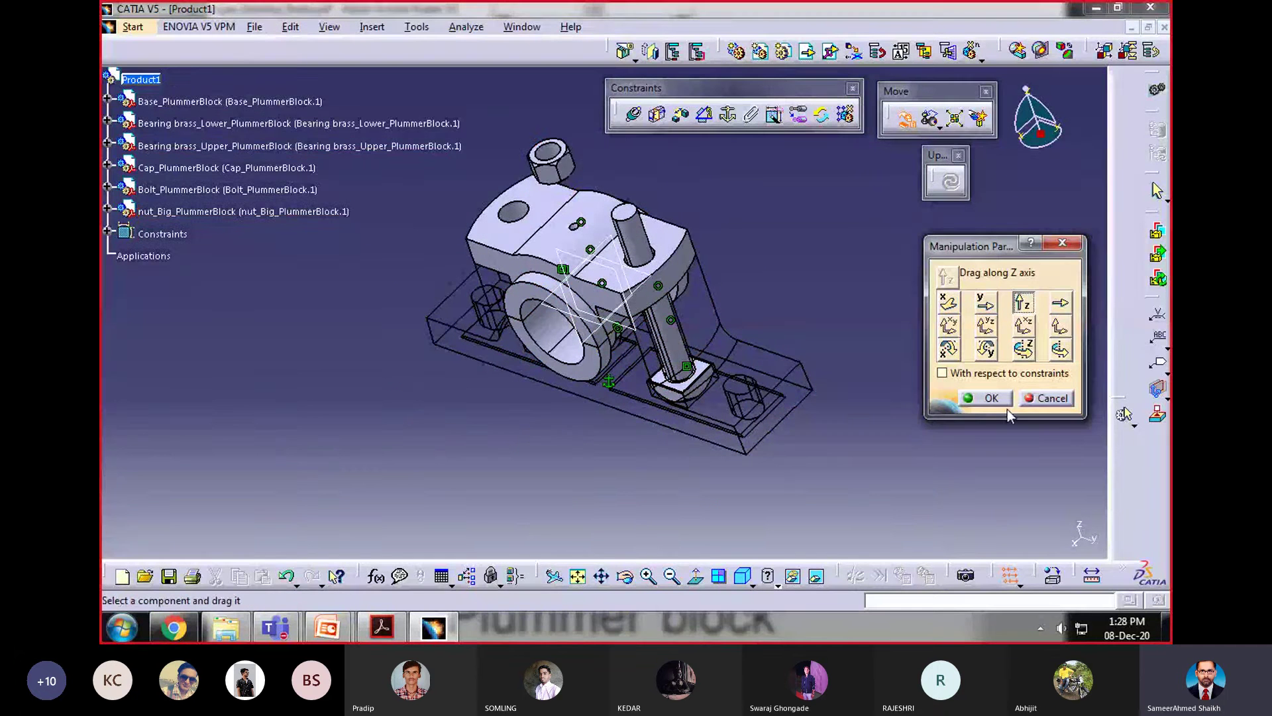
{"action": "left_click", "coordinate": [994, 398]}
Step: Add a Coincidence constraint between the axis of the bolt shank and the axis of the big nut's hole
{"action": "middle_click_drag", "start_coordinate": [404, 320], "coordinate": [485, 285]}
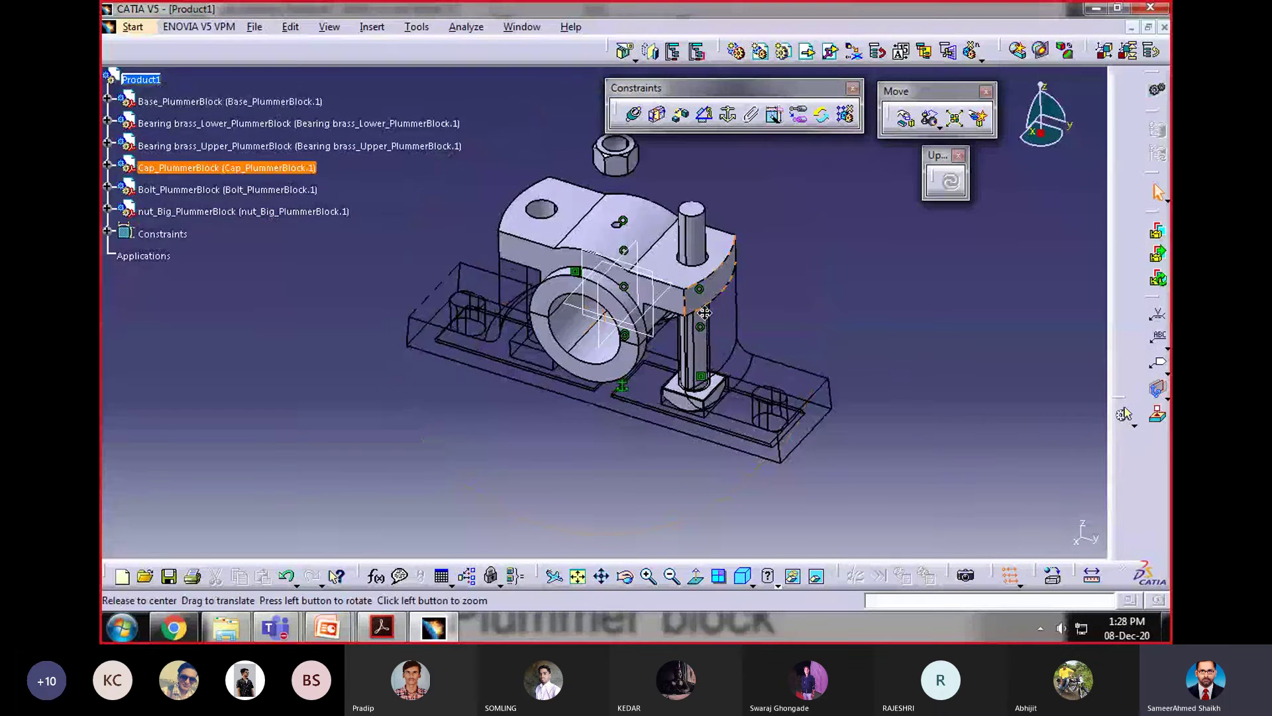
{"action": "middle_click_drag", "start_coordinate": [712, 266], "coordinate": [644, 239]}
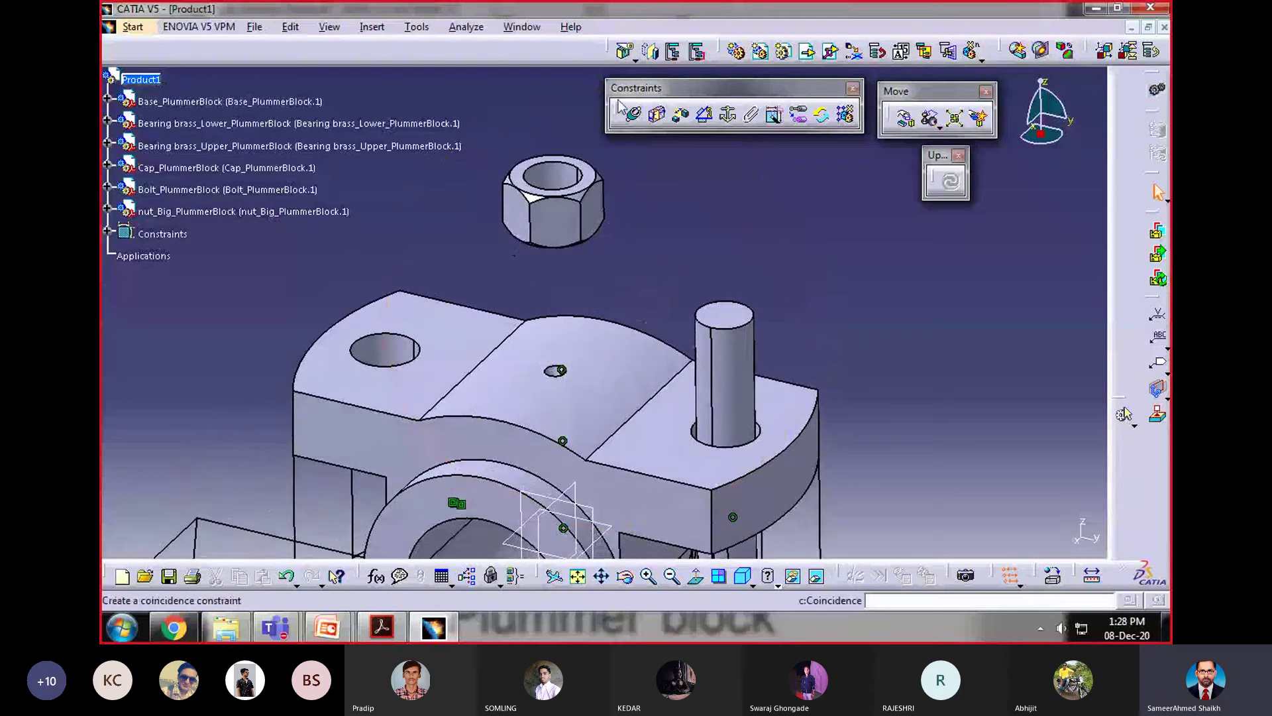
{"action": "left_click", "coordinate": [634, 114]}
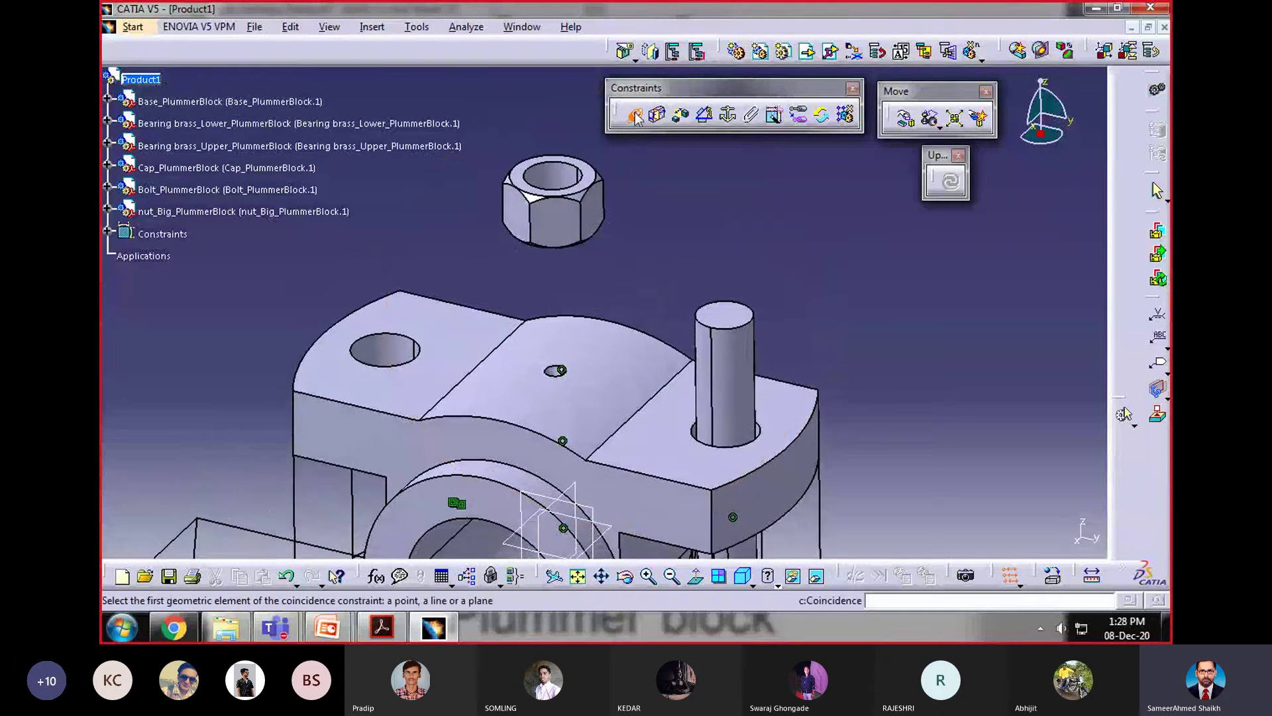
{"action": "left_click", "coordinate": [732, 366]}
{"action": "left_click", "coordinate": [571, 174]}
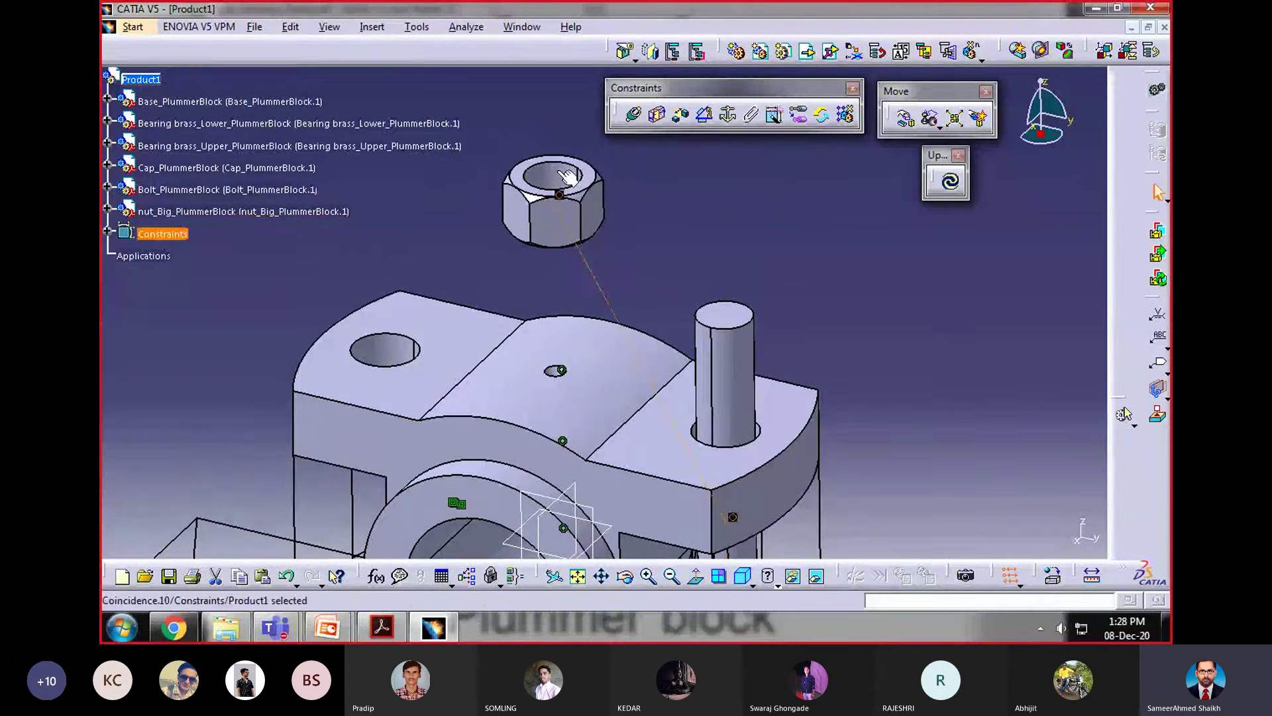
Step: Add a Contact constraint between the cap's flat upper face around the bolt and the big nut's underside, and update the assembly
{"action": "middle_click_drag", "start_coordinate": [662, 218], "coordinate": [669, 165]}
{"action": "left_click", "coordinate": [658, 114]}
{"action": "left_click", "coordinate": [696, 361]}
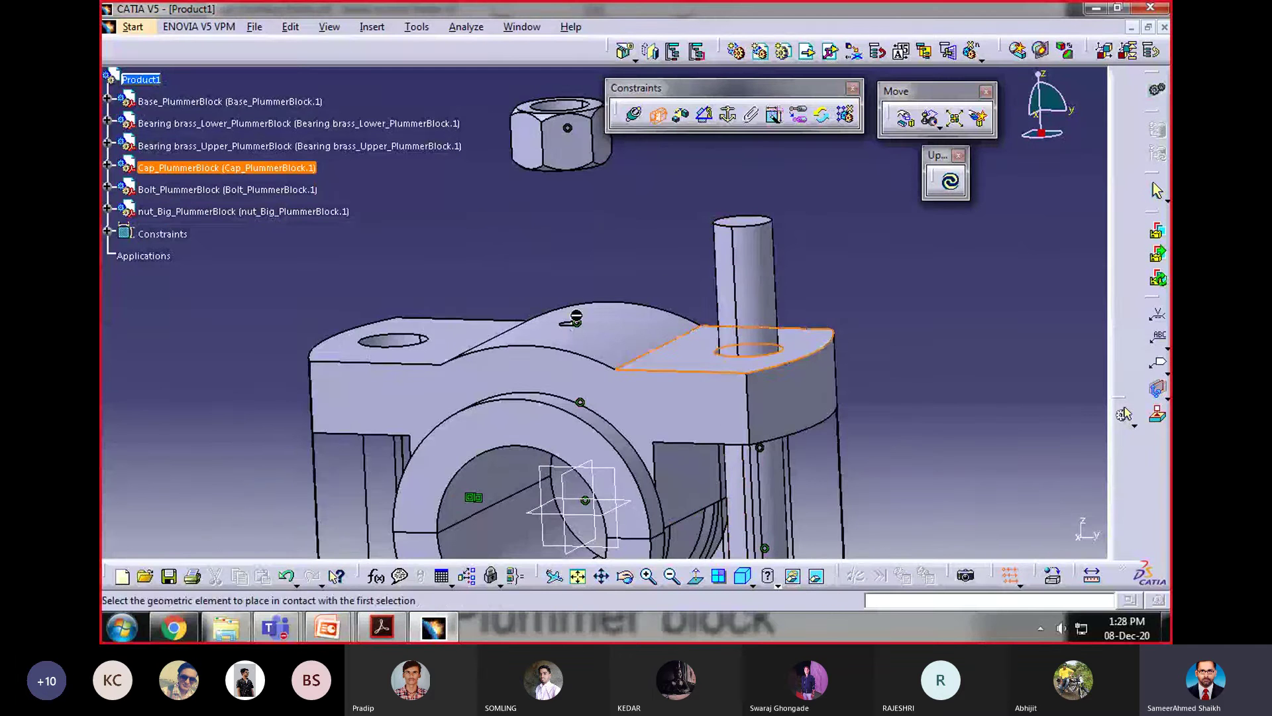
{"action": "middle_click_drag", "start_coordinate": [575, 318], "coordinate": [544, 189]}
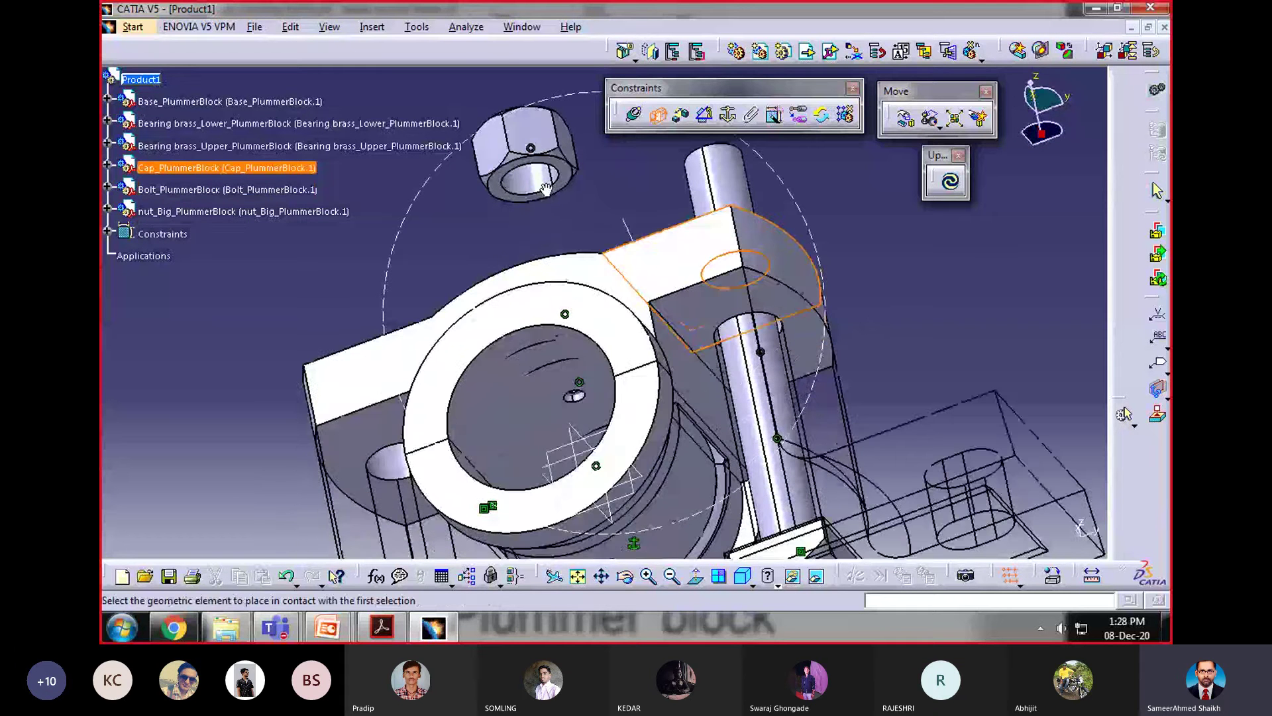
{"action": "left_click", "coordinate": [544, 189]}
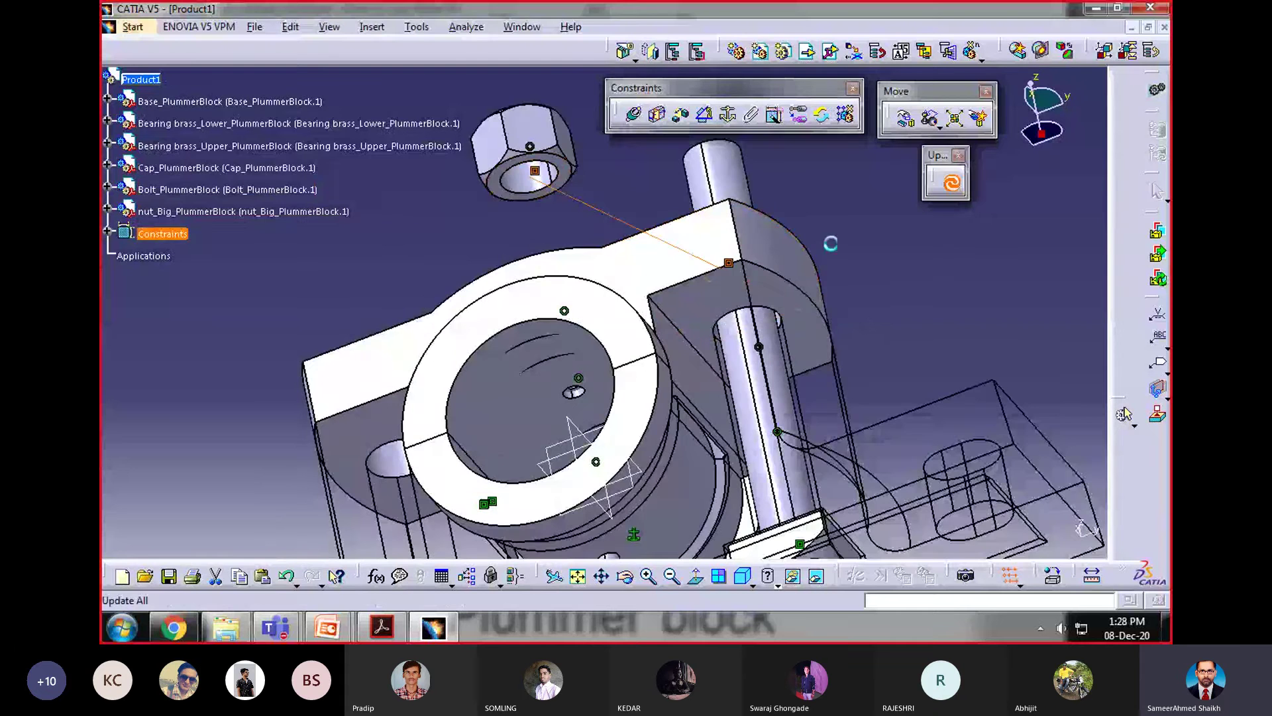
{"action": "middle_click_drag", "start_coordinate": [830, 244], "coordinate": [666, 245]}
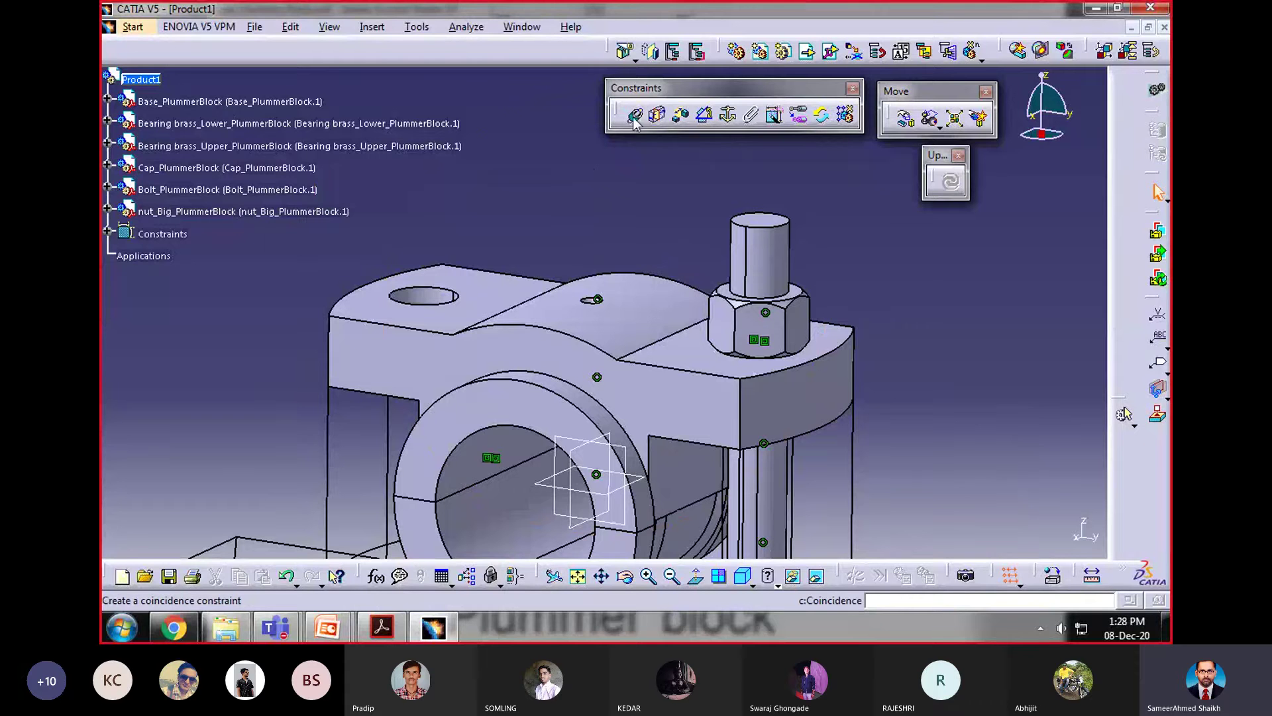
Step: Try to insert nut_small_PlummerBlock into Product1 as an existing component
{"action": "left_click", "coordinate": [153, 80]}
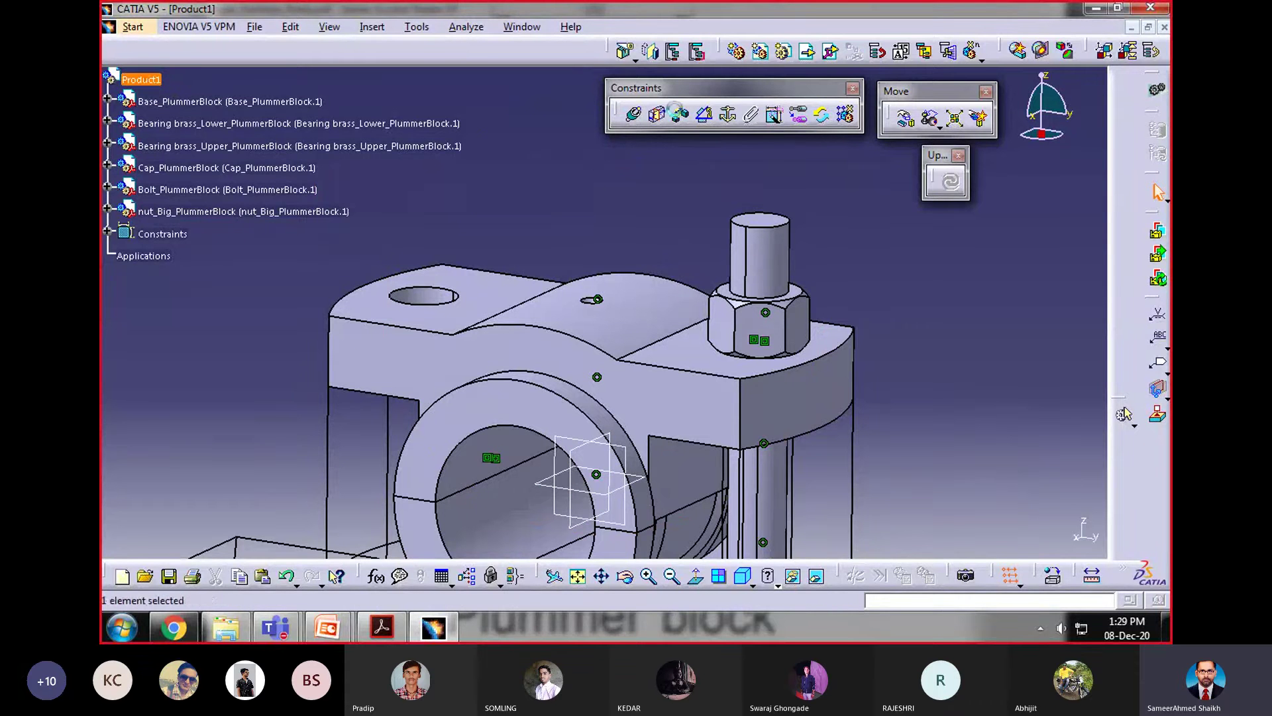
{"action": "left_click", "coordinate": [807, 53]}
{"action": "left_click", "coordinate": [396, 311]}
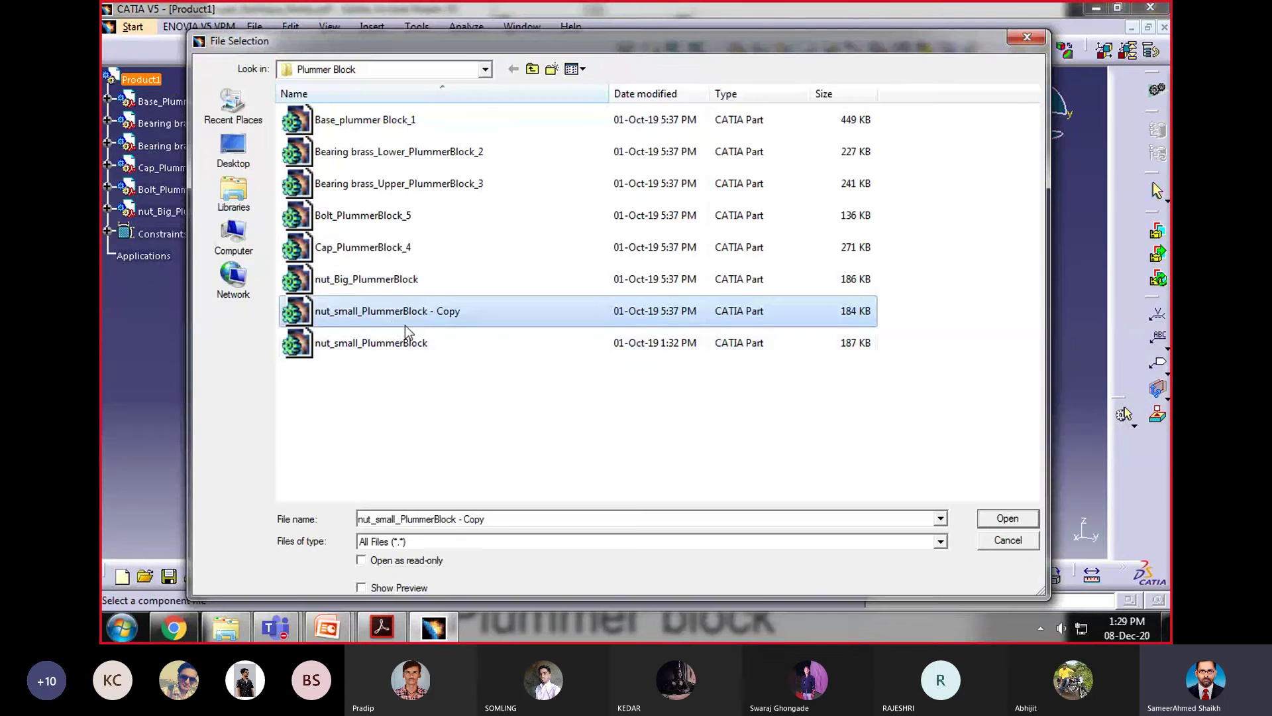
{"action": "left_click", "coordinate": [385, 343]}
{"action": "left_click", "coordinate": [1007, 520]}
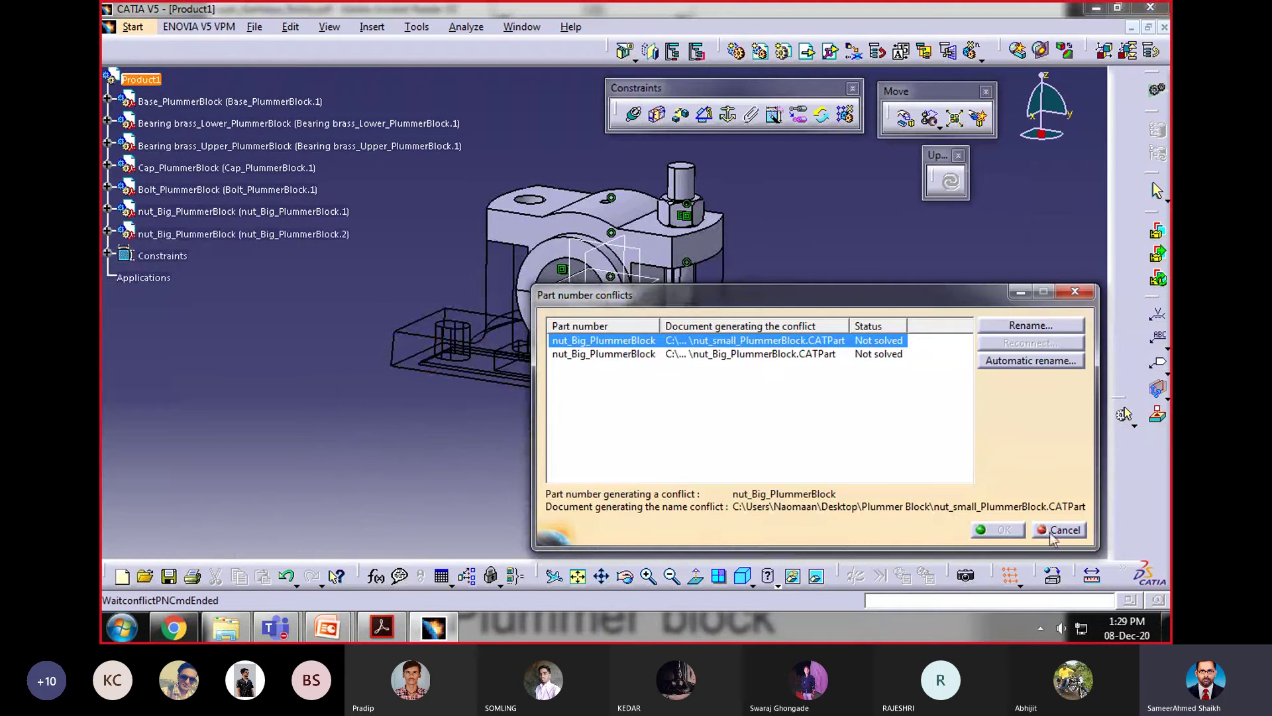
{"action": "left_click", "coordinate": [1055, 532]}
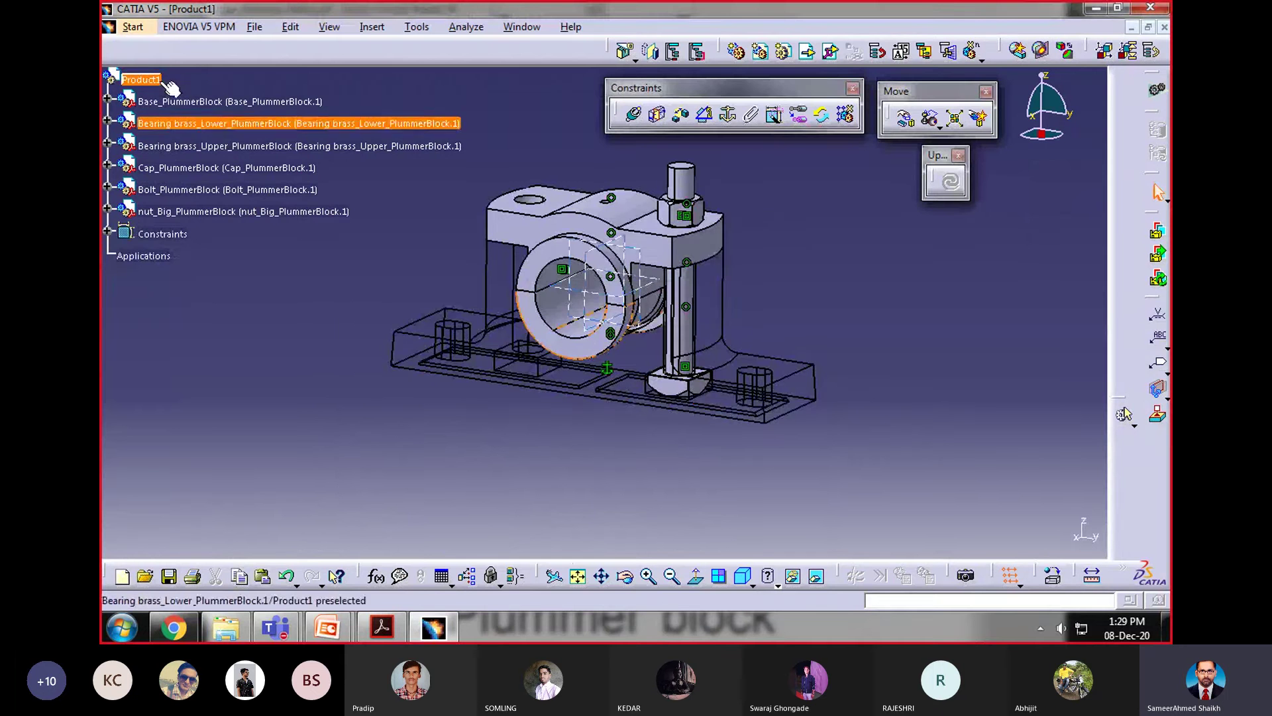
Step: Insert the part file nut_small_PlummerBlock - Copy into Product1 as an existing component
{"action": "left_click", "coordinate": [806, 53]}
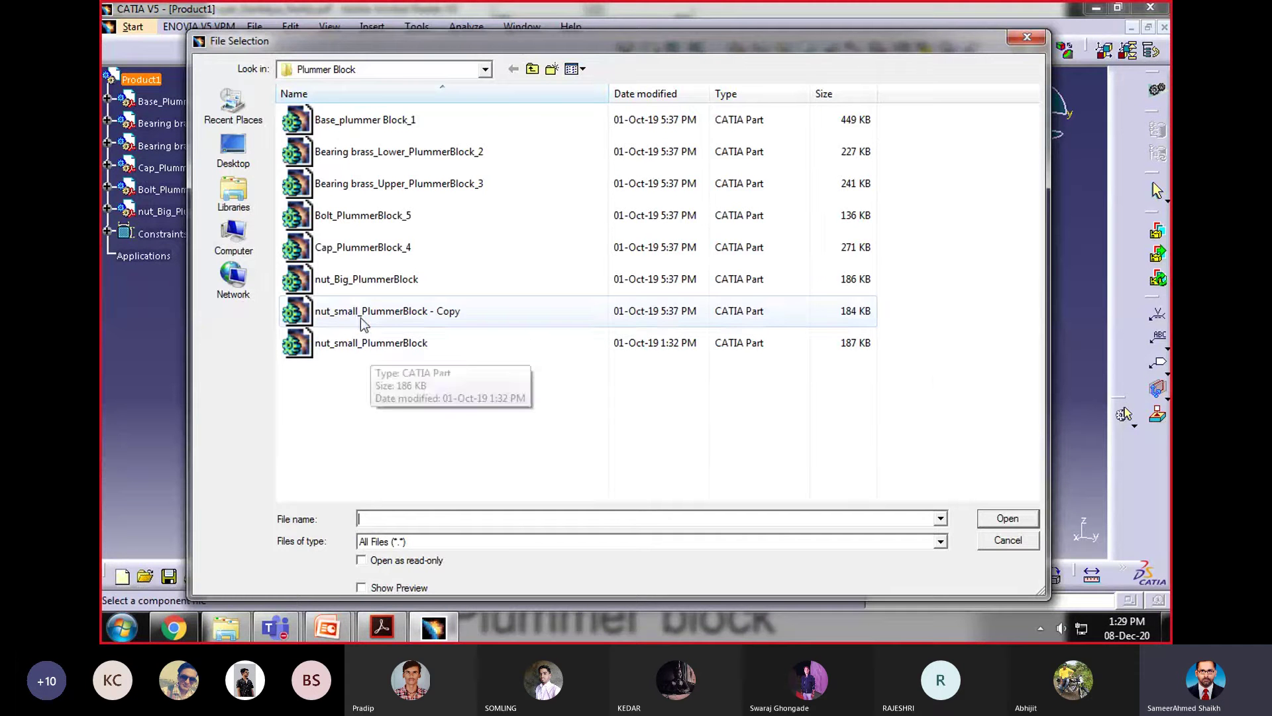
{"action": "left_click", "coordinate": [318, 310]}
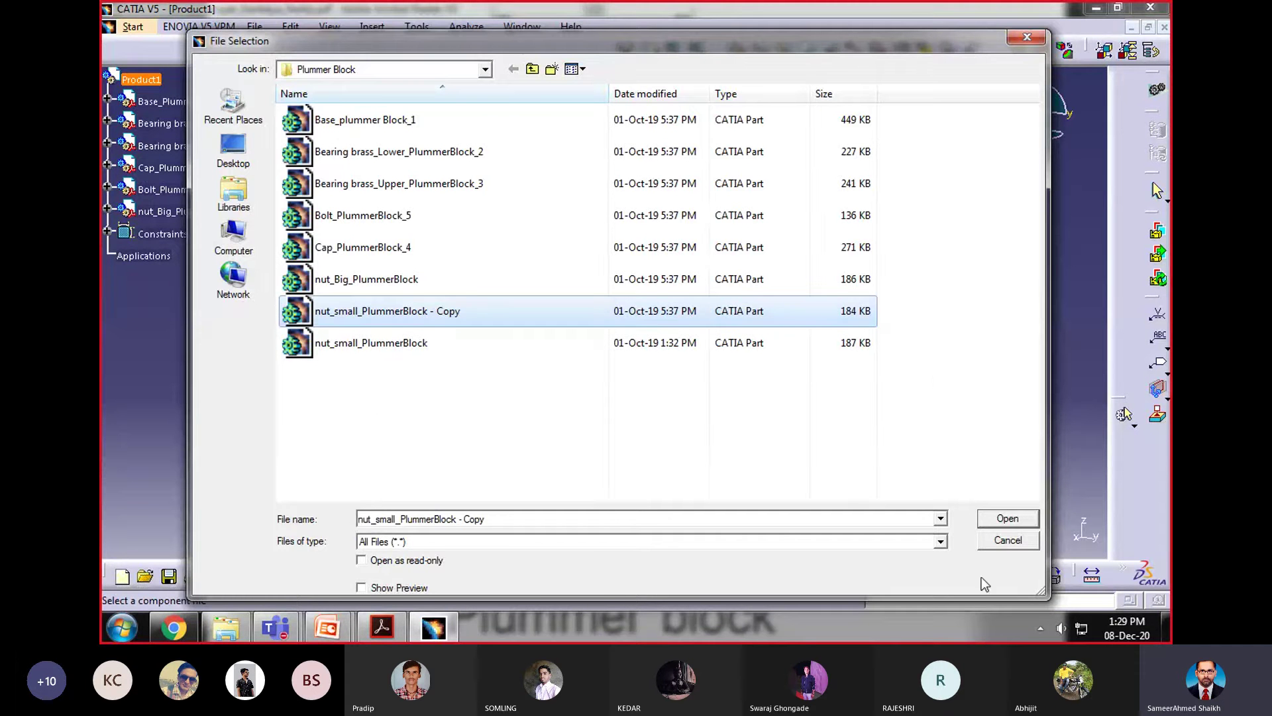
{"action": "left_click", "coordinate": [1008, 518]}
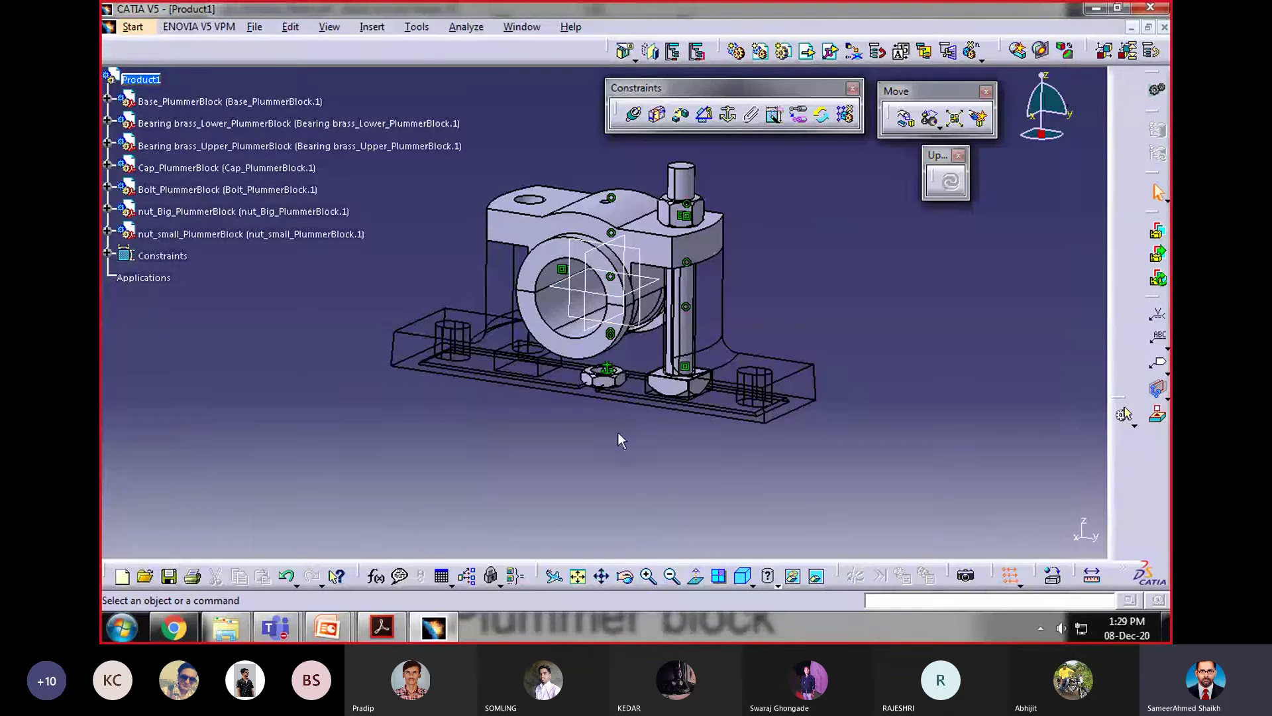
Step: Use Manipulation along the Z axis to move the small nut from inside the base to clear above the cap
{"action": "middle_click_drag", "start_coordinate": [404, 459], "coordinate": [460, 371]}
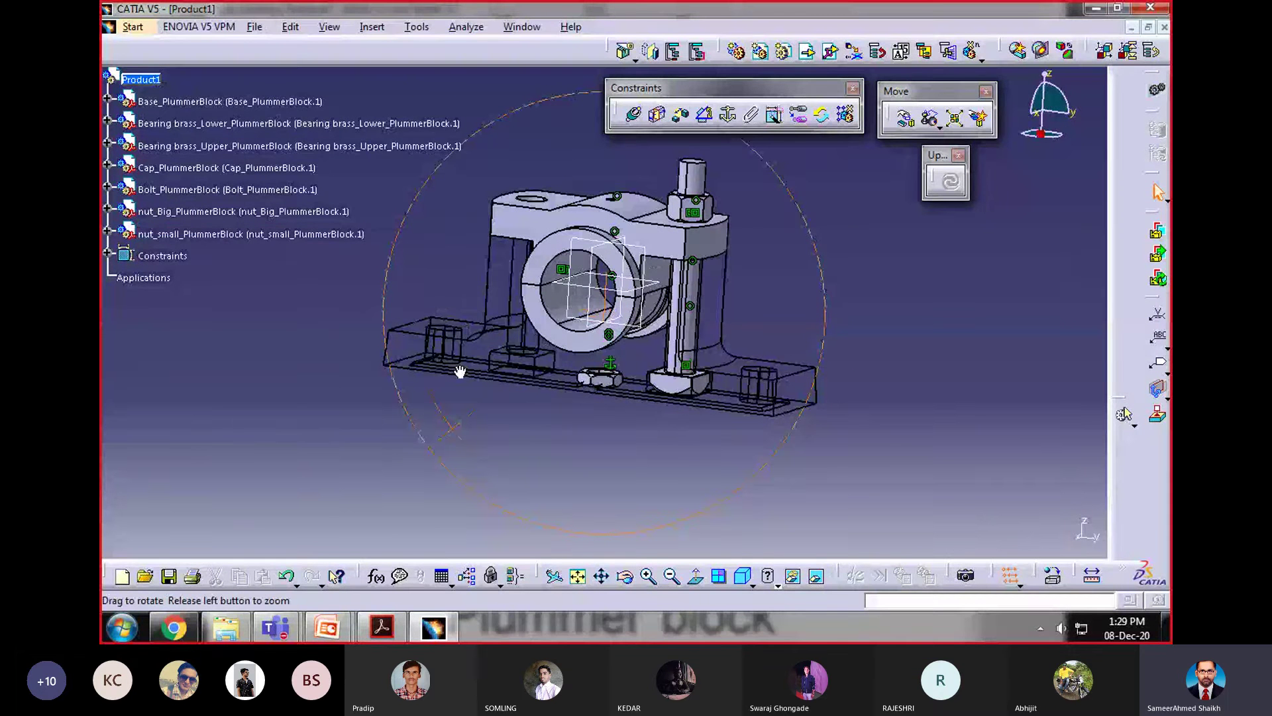
{"action": "middle_click_drag", "start_coordinate": [460, 371], "coordinate": [596, 373]}
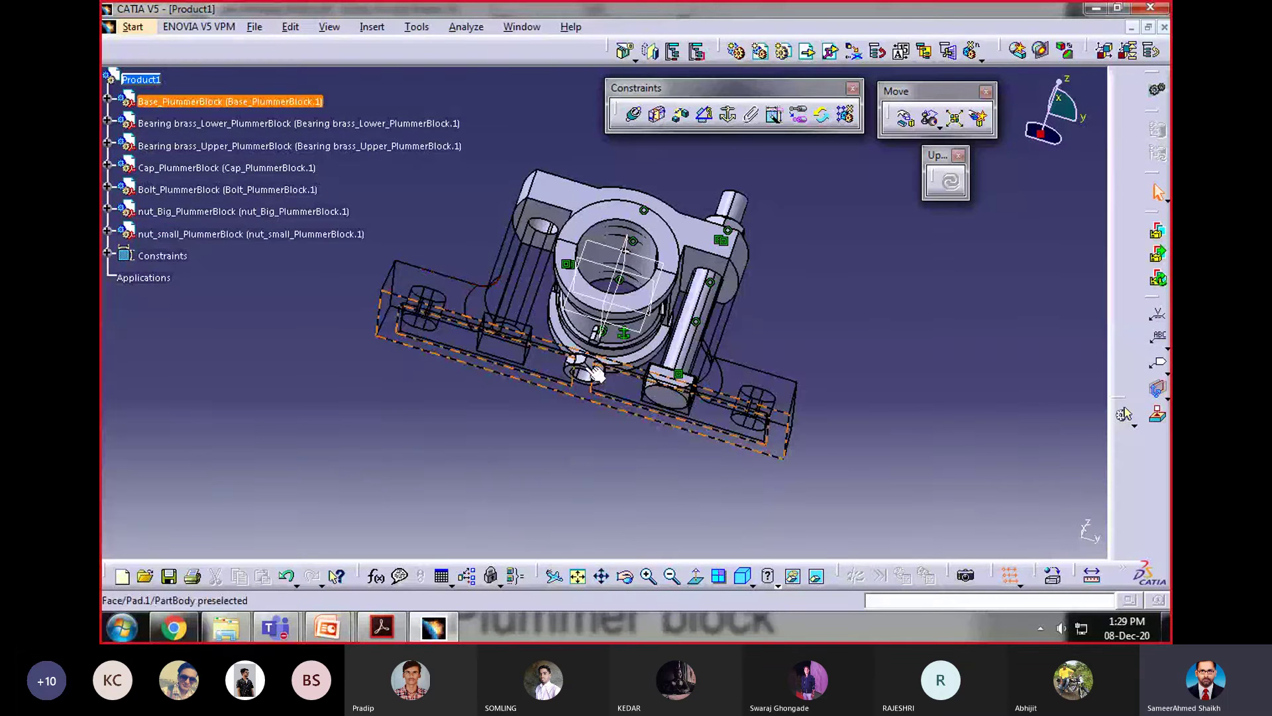
{"action": "left_click", "coordinate": [906, 118]}
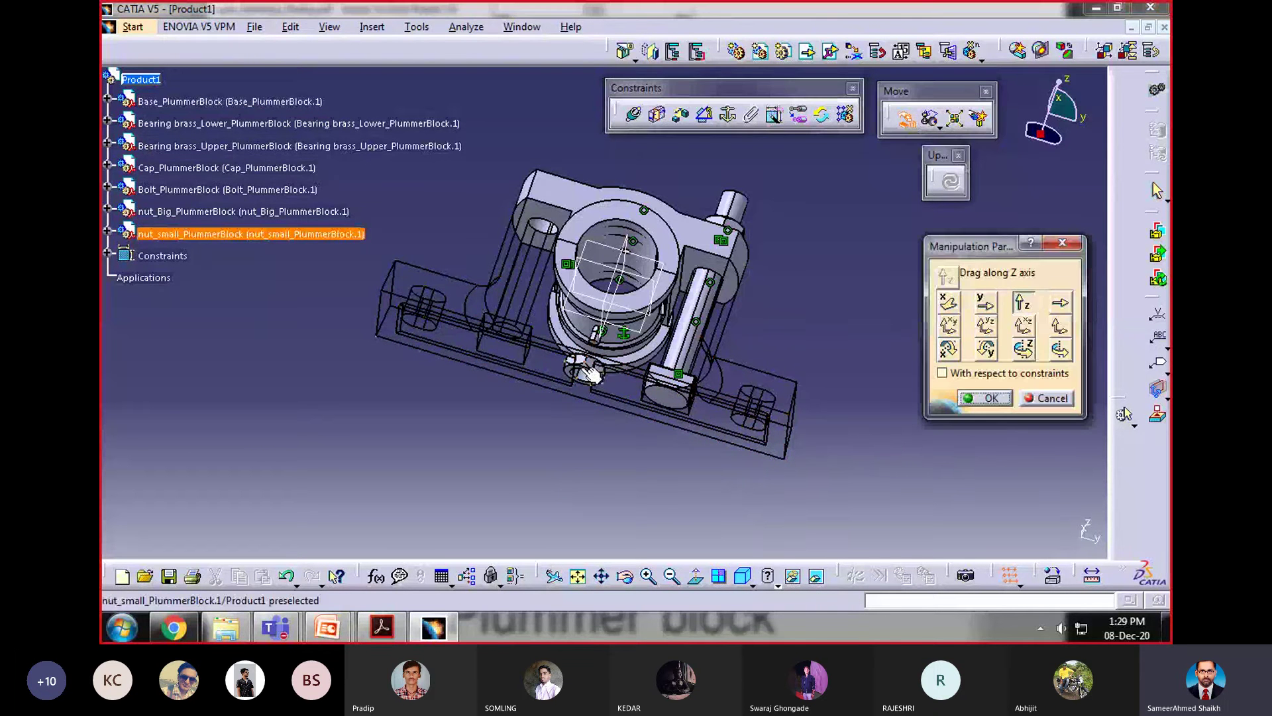
{"action": "left_click_drag", "start_coordinate": [590, 375], "coordinate": [571, 426]}
{"action": "middle_click_drag", "start_coordinate": [504, 219], "coordinate": [438, 332]}
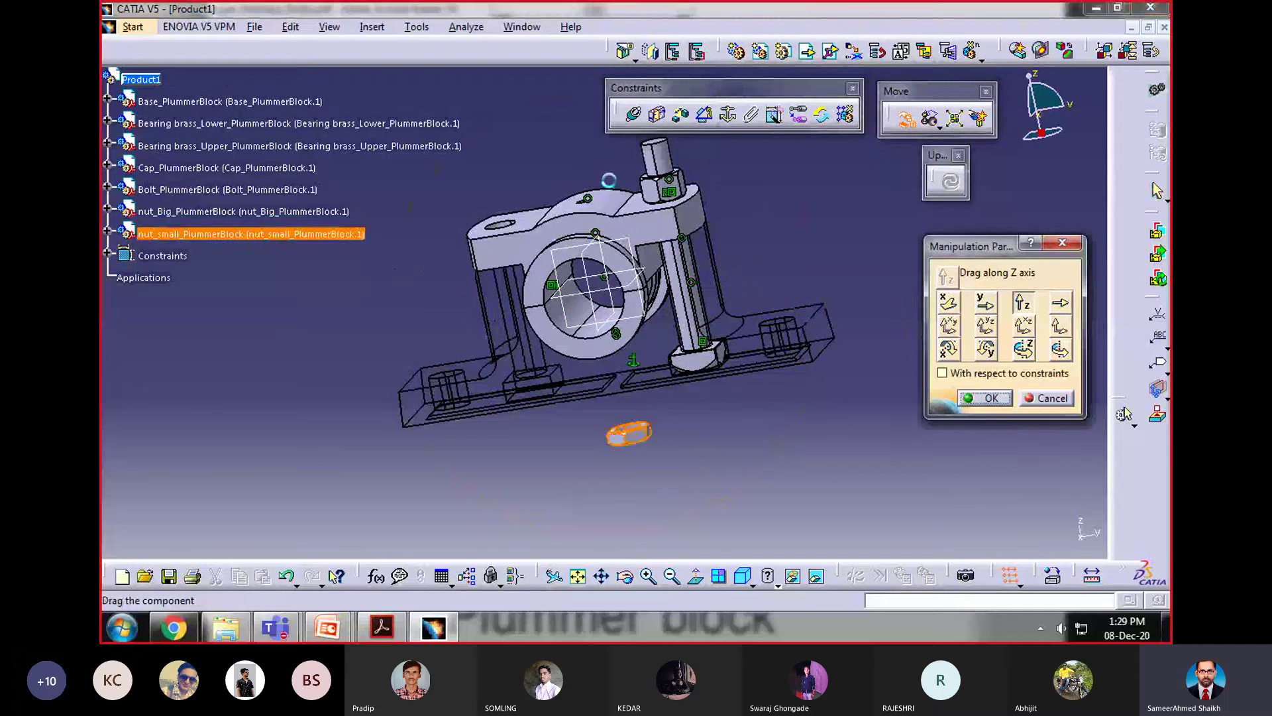
{"action": "left_click_drag", "start_coordinate": [608, 180], "coordinate": [583, 154]}
Step: Add a Coincidence constraint between the axis of the bolt shank and the axis of the small nut's hole
{"action": "middle_click_drag", "start_coordinate": [913, 369], "coordinate": [645, 131]}
{"action": "left_click", "coordinate": [634, 115]}
{"action": "left_click", "coordinate": [737, 351]}
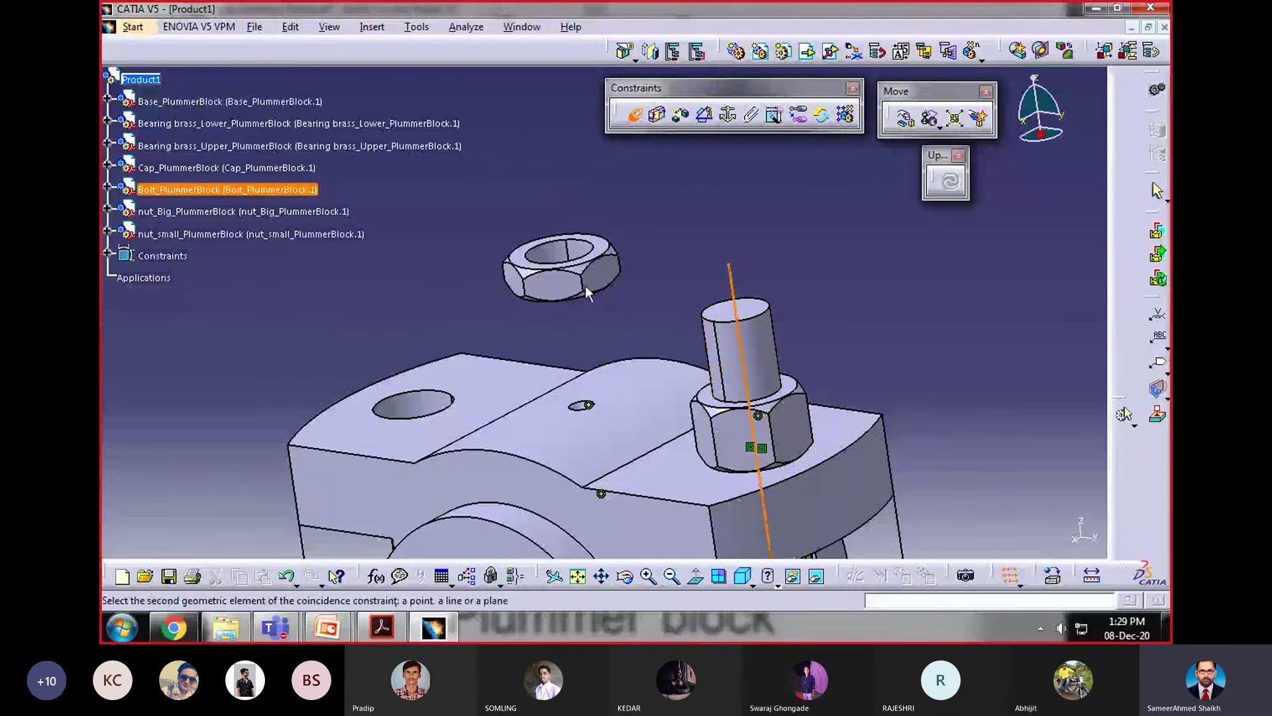
{"action": "left_click", "coordinate": [565, 259]}
Step: Add a Contact constraint between the big nut's upper face and the small nut's underside, and update the assembly
{"action": "left_click", "coordinate": [656, 114]}
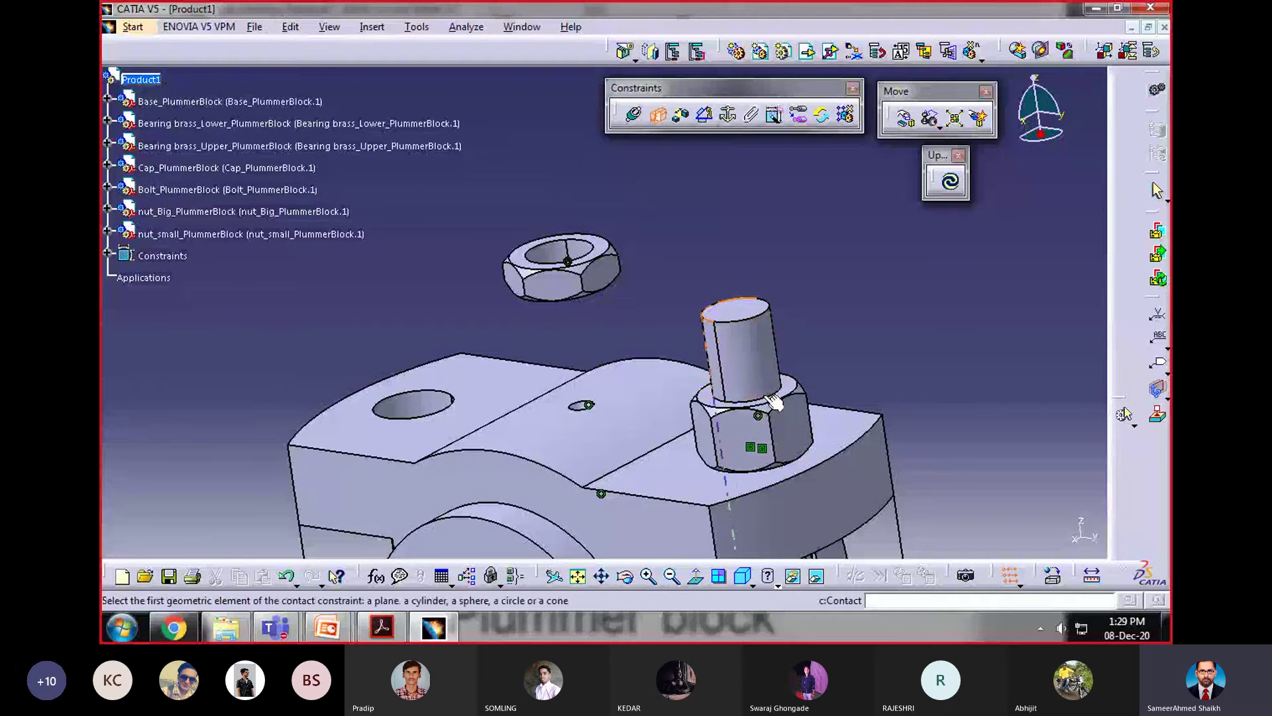
{"action": "middle_click_drag", "start_coordinate": [785, 405], "coordinate": [732, 225]}
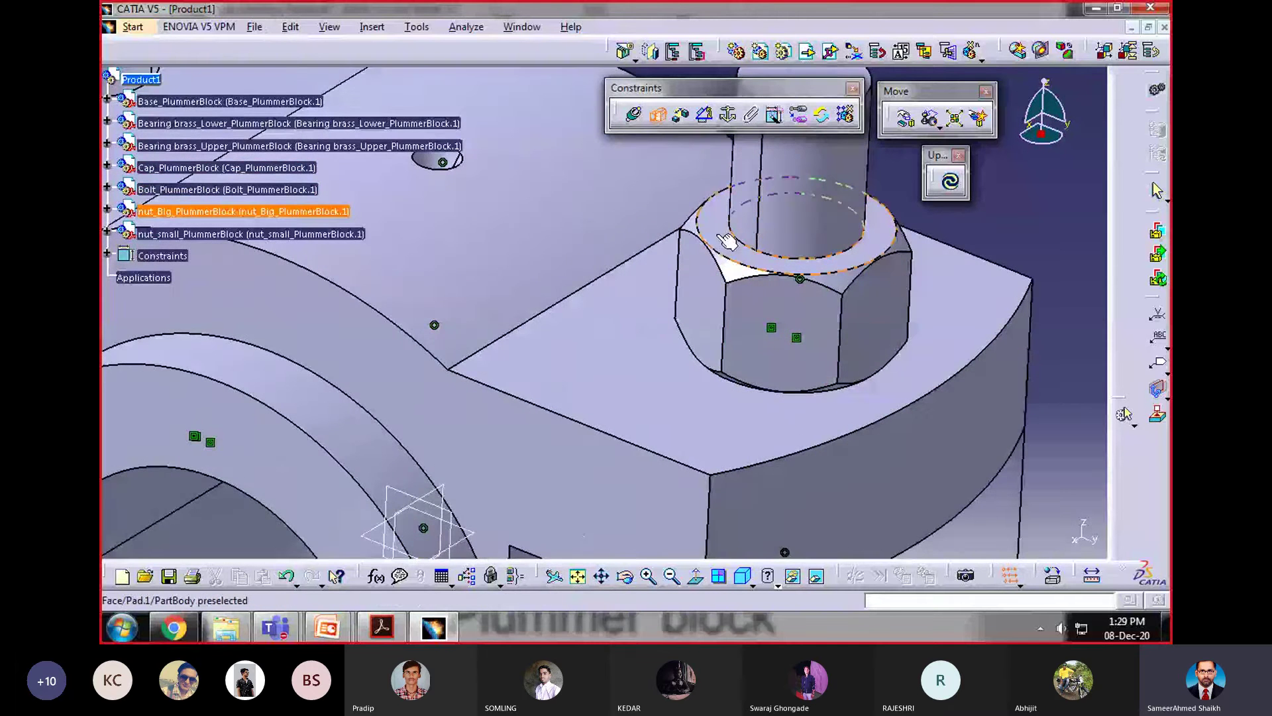
{"action": "middle_click_drag", "start_coordinate": [746, 434], "coordinate": [762, 264]}
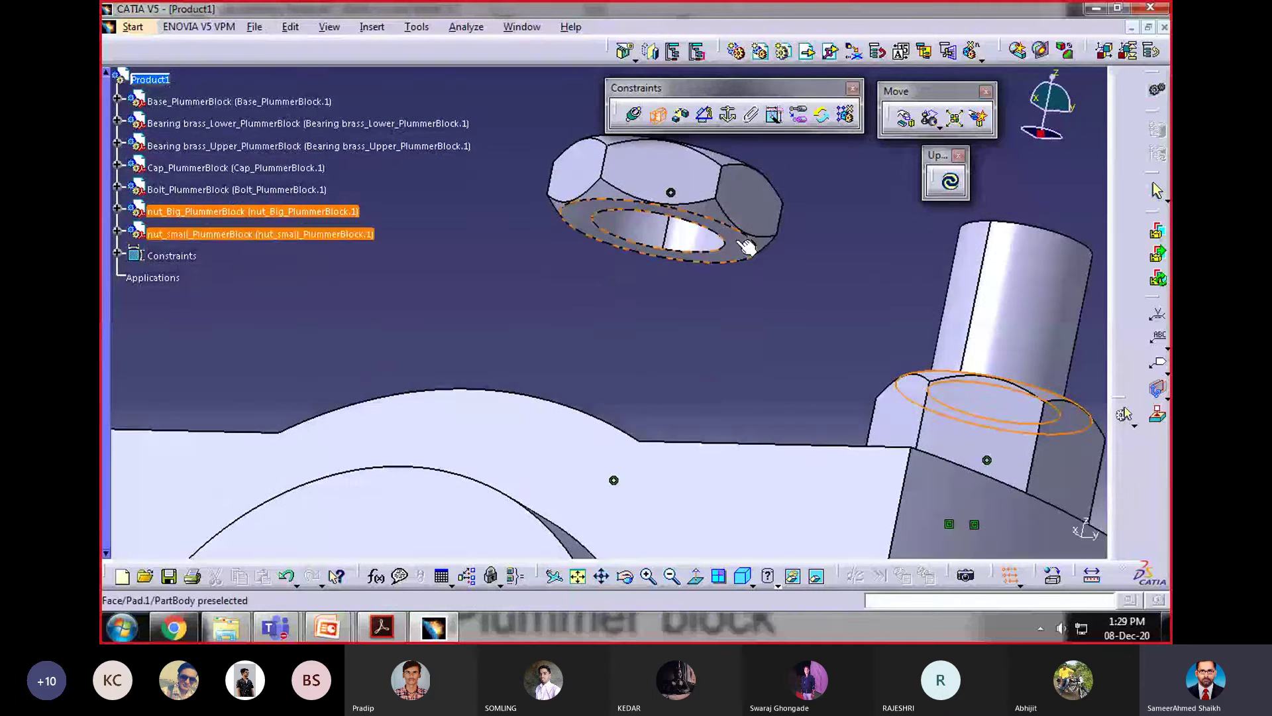
{"action": "left_click", "coordinate": [747, 246]}
{"action": "left_click", "coordinate": [950, 186]}
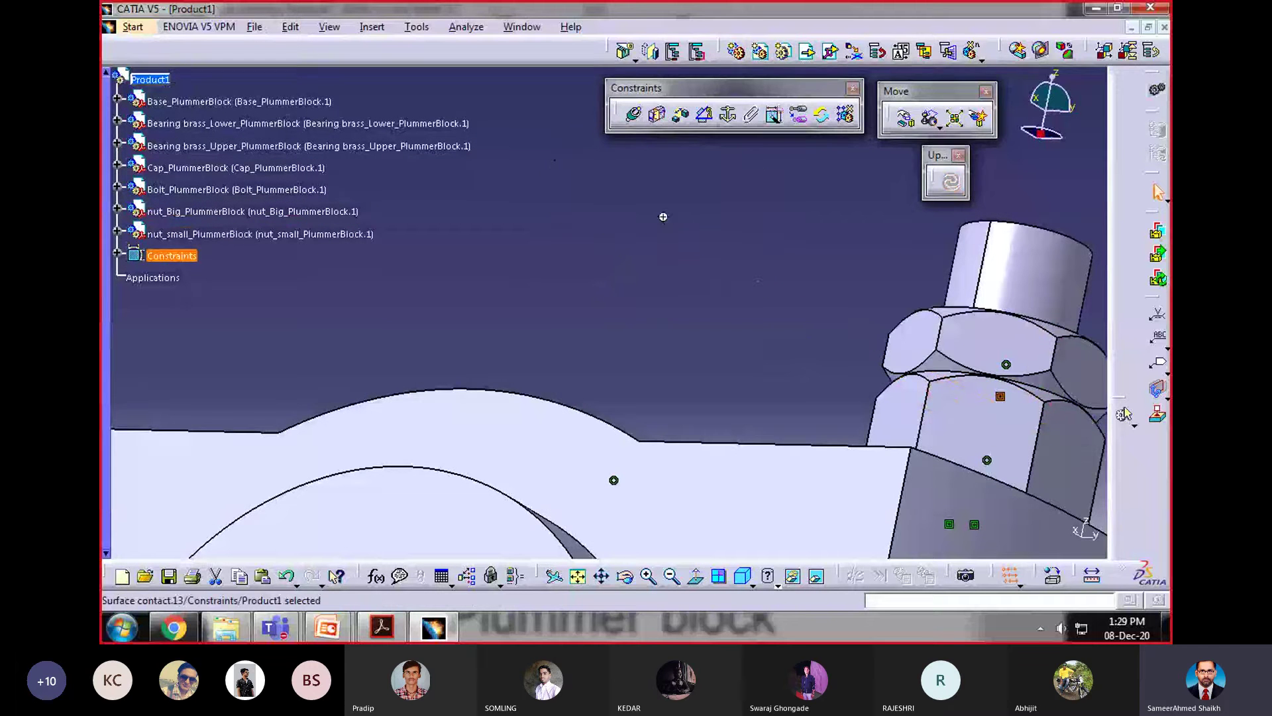
Step: Insert Bolt_PlummerBlock_5 into Product1 as a second bolt, and use Manipulation to move it straight down clear below the base
{"action": "middle_click_drag", "start_coordinate": [602, 310], "coordinate": [785, 231]}
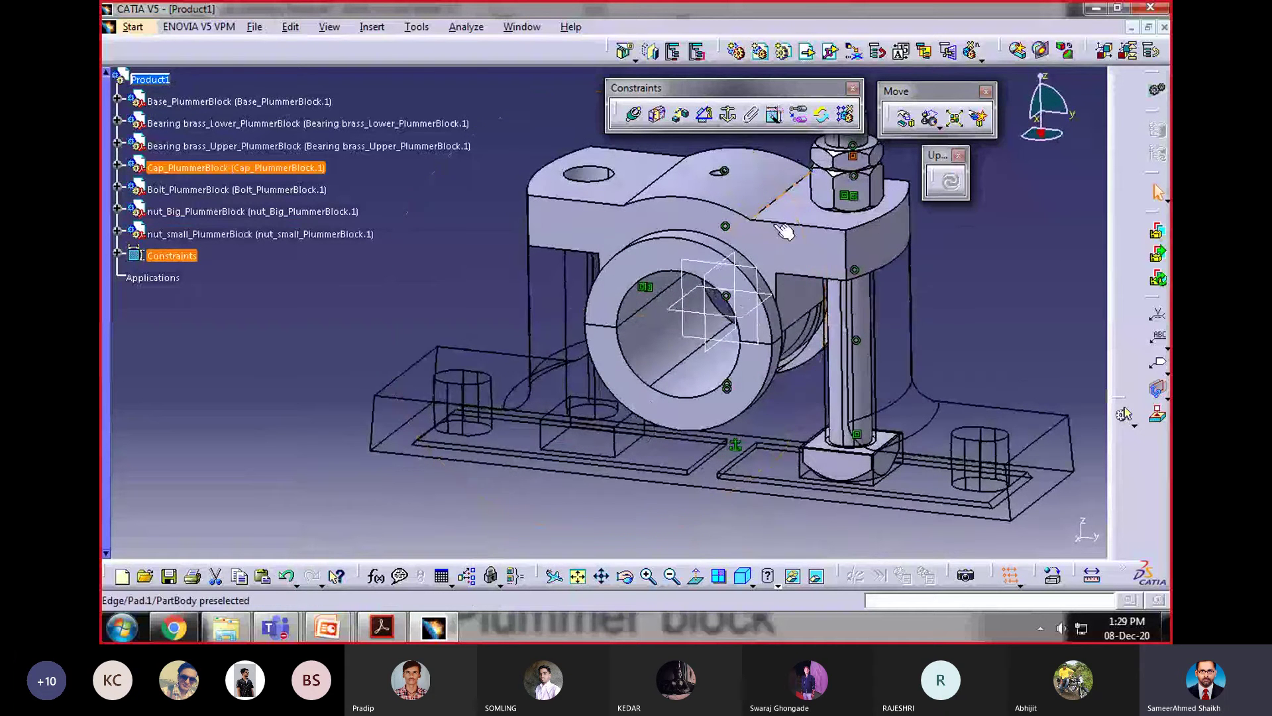
{"action": "left_click", "coordinate": [555, 369]}
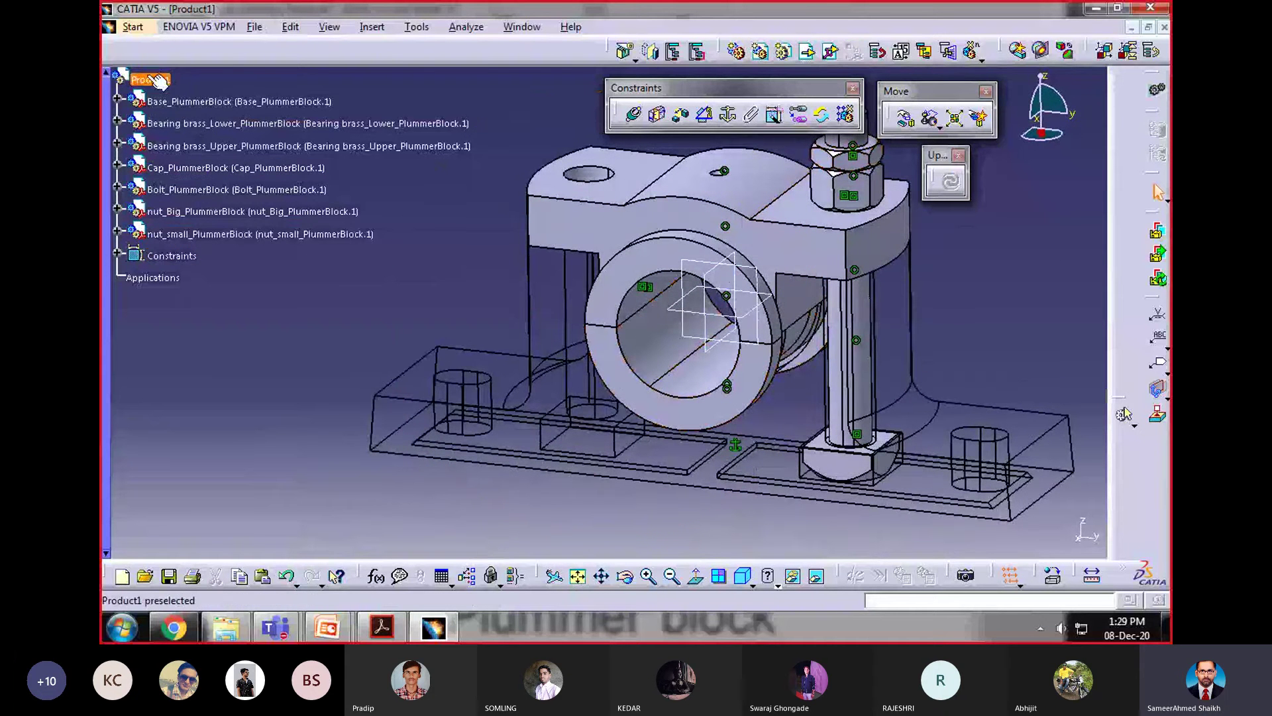
{"action": "left_click", "coordinate": [809, 52]}
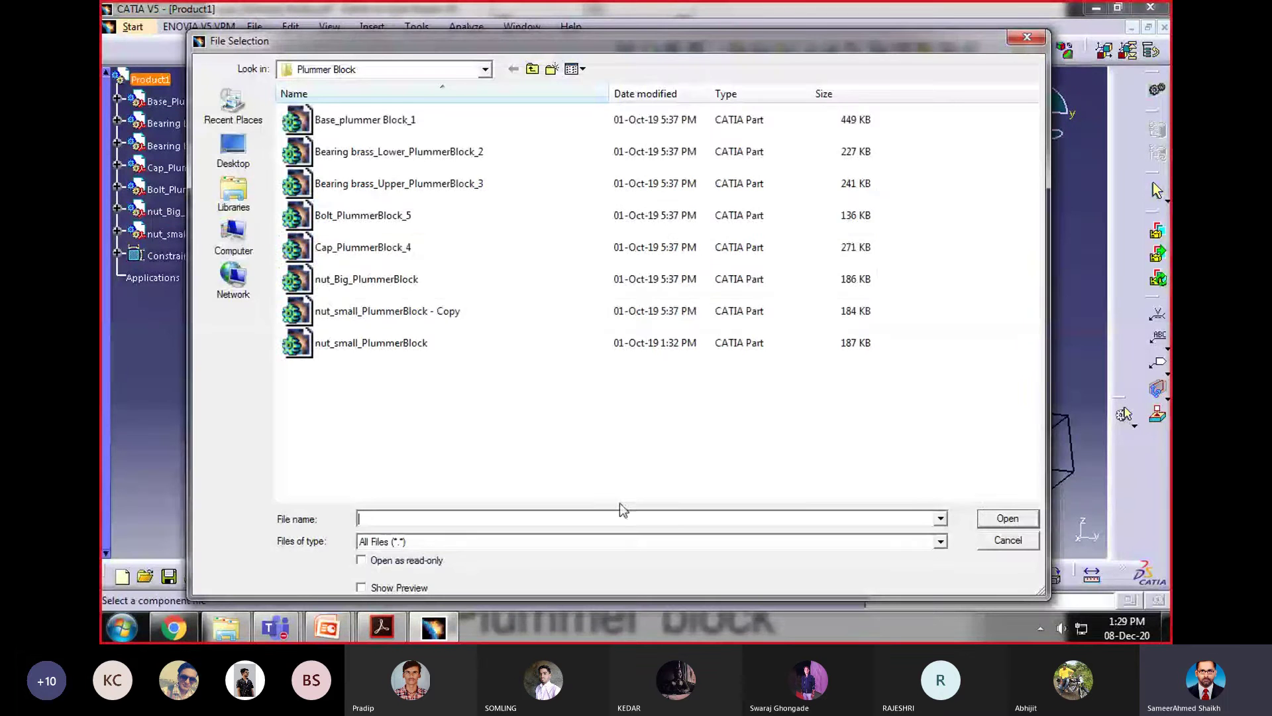
{"action": "left_click", "coordinate": [662, 216]}
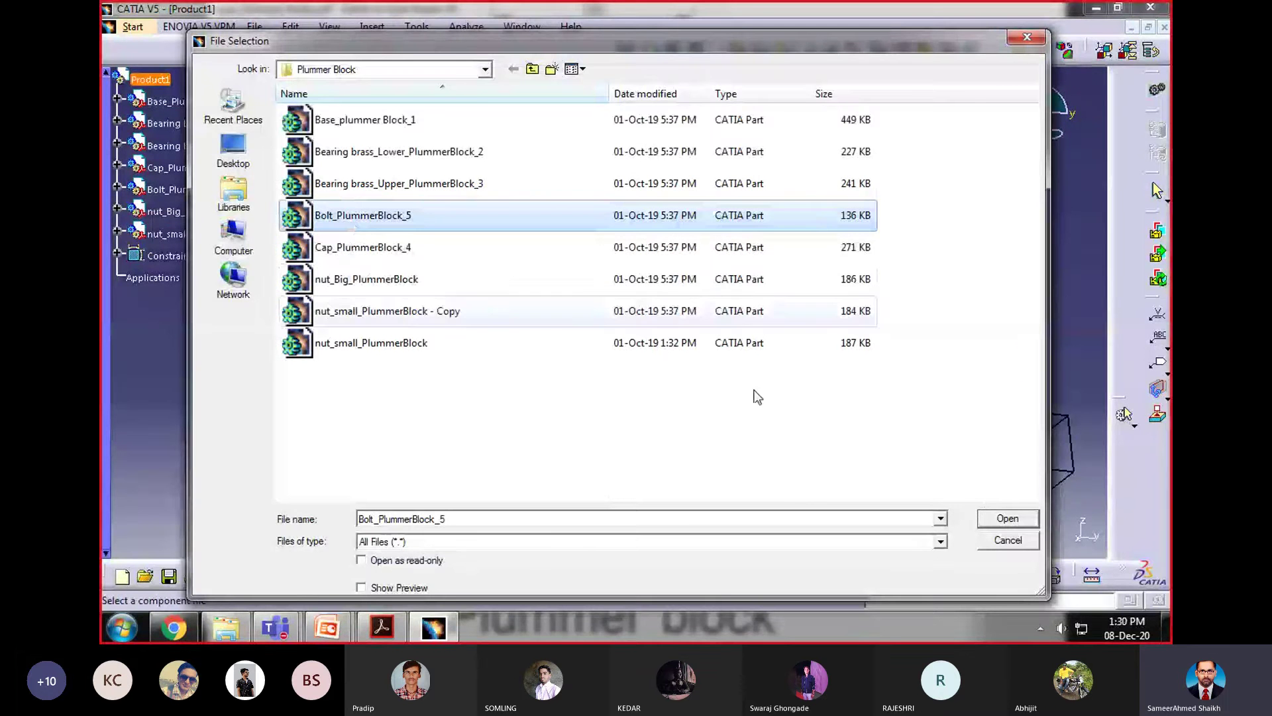
{"action": "left_click", "coordinate": [1020, 524]}
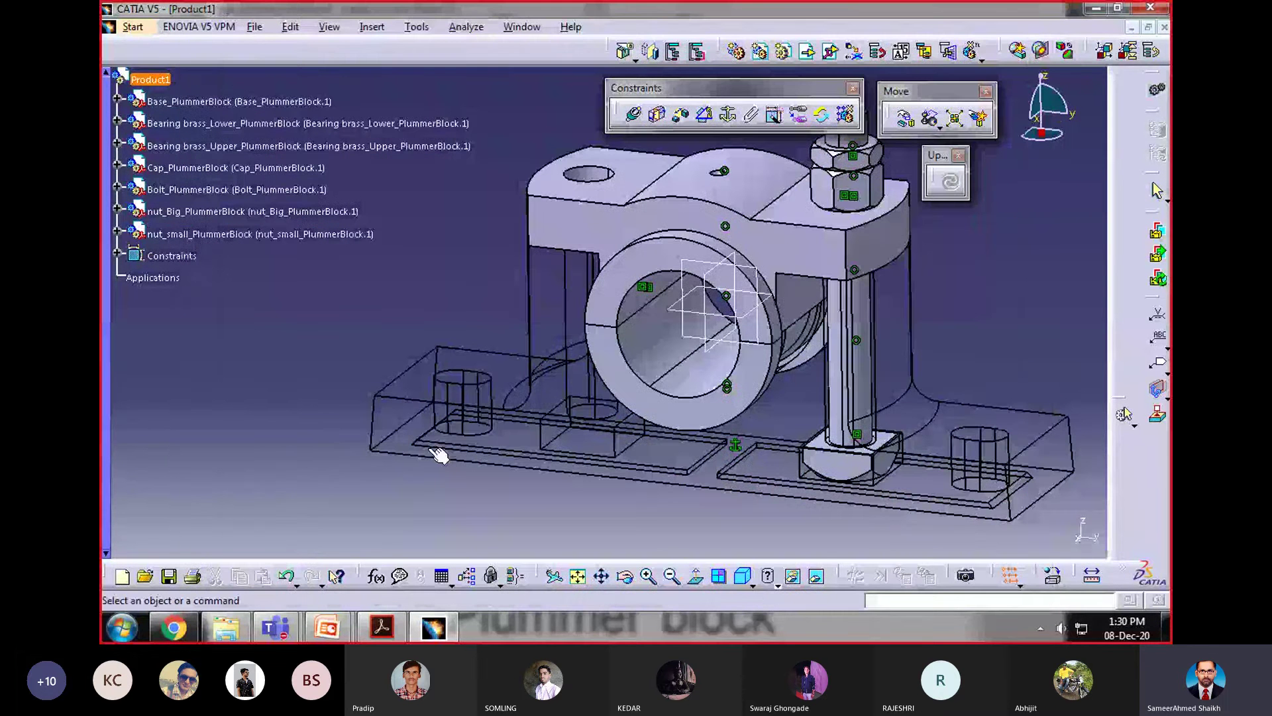
{"action": "left_click", "coordinate": [908, 119]}
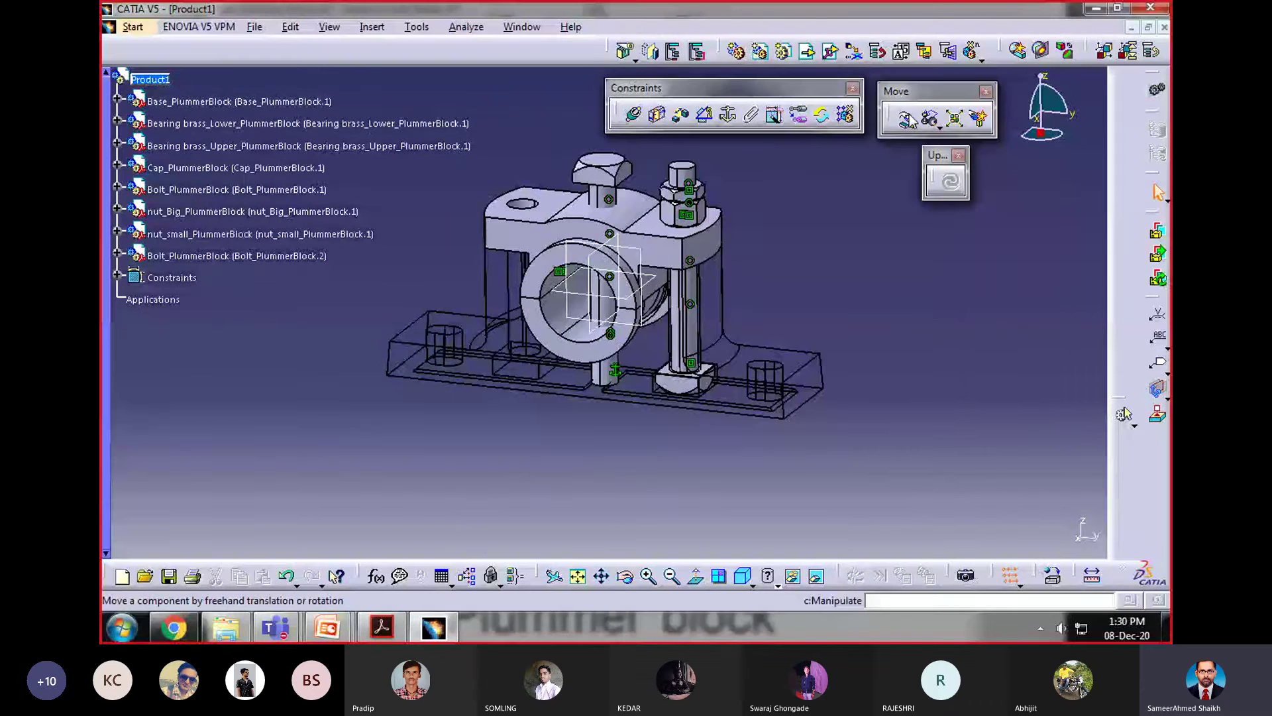
{"action": "left_click", "coordinate": [985, 398]}
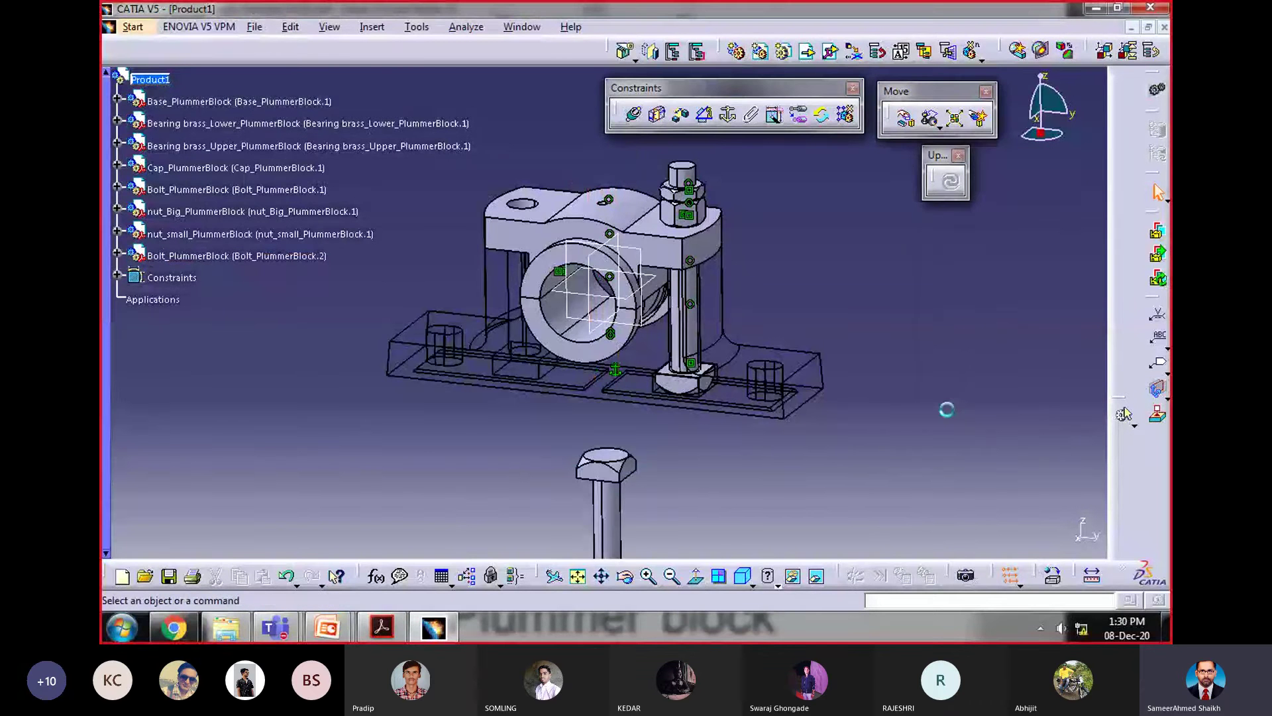
Step: Add a Contact constraint between the base recess face around the empty bolt hole and the second bolt head's shank-side face
{"action": "middle_click_drag", "start_coordinate": [946, 409], "coordinate": [750, 112]}
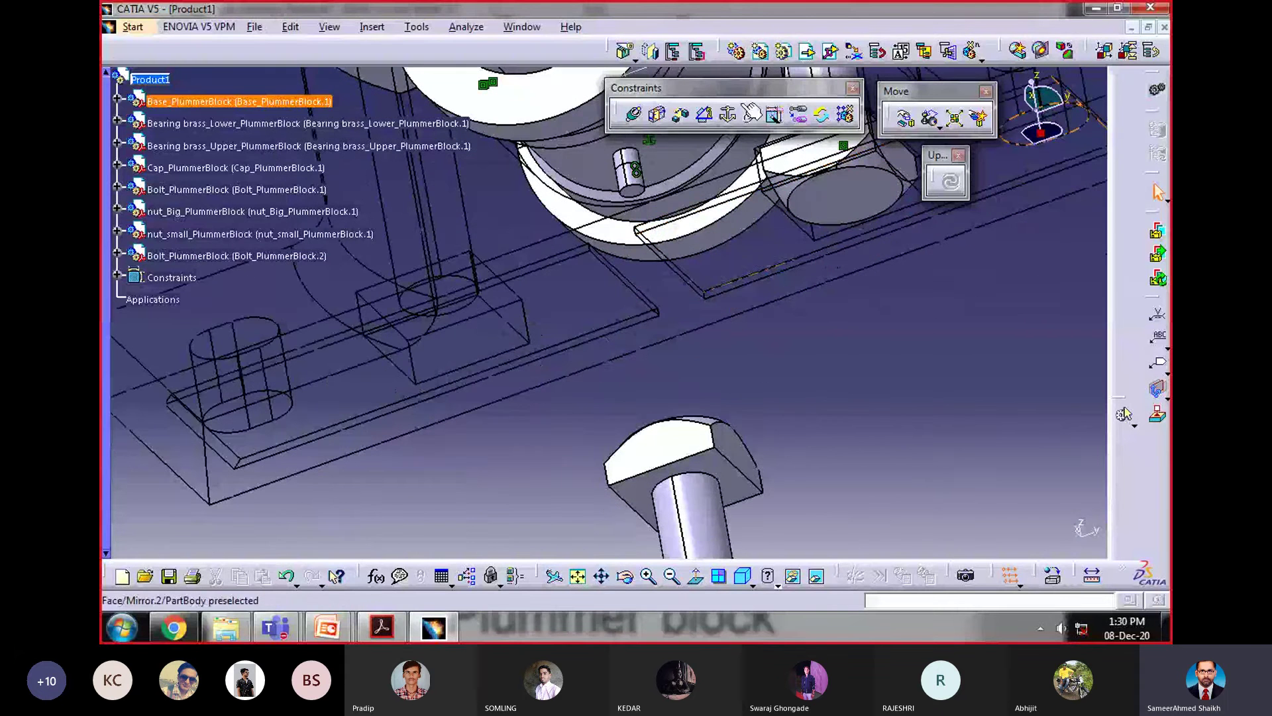
{"action": "left_click", "coordinate": [434, 320]}
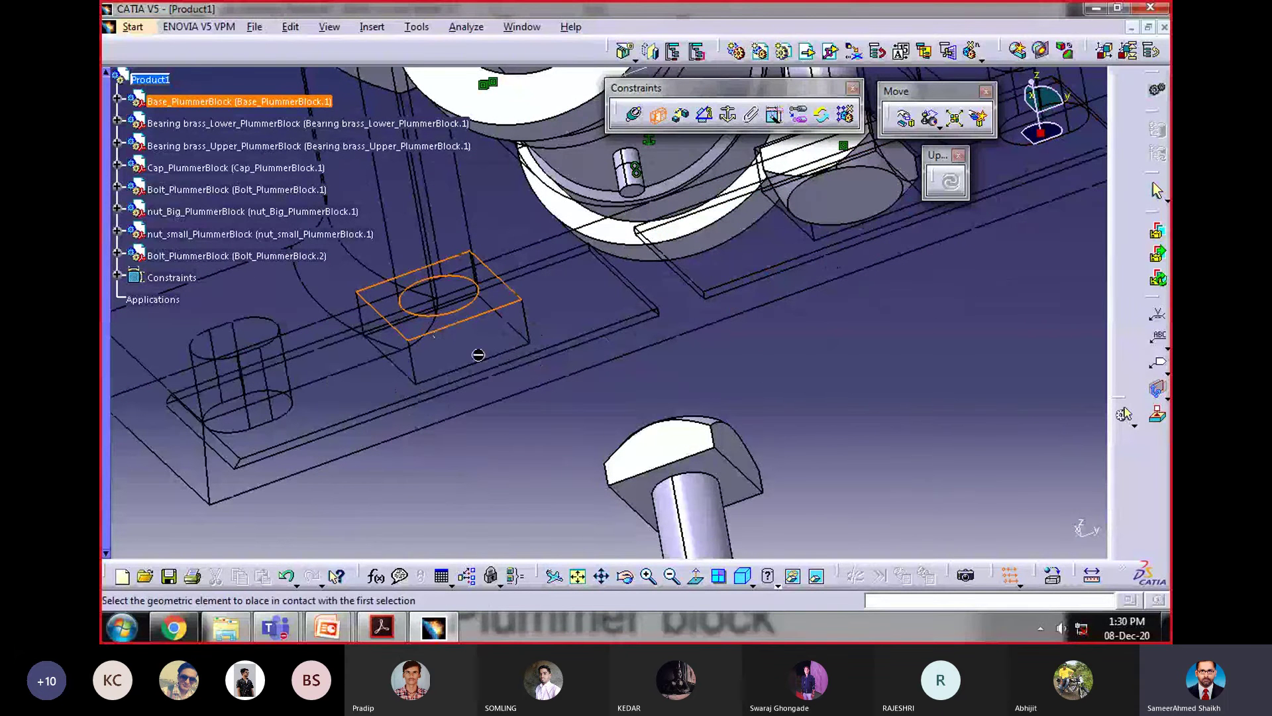
{"action": "left_click", "coordinate": [734, 477]}
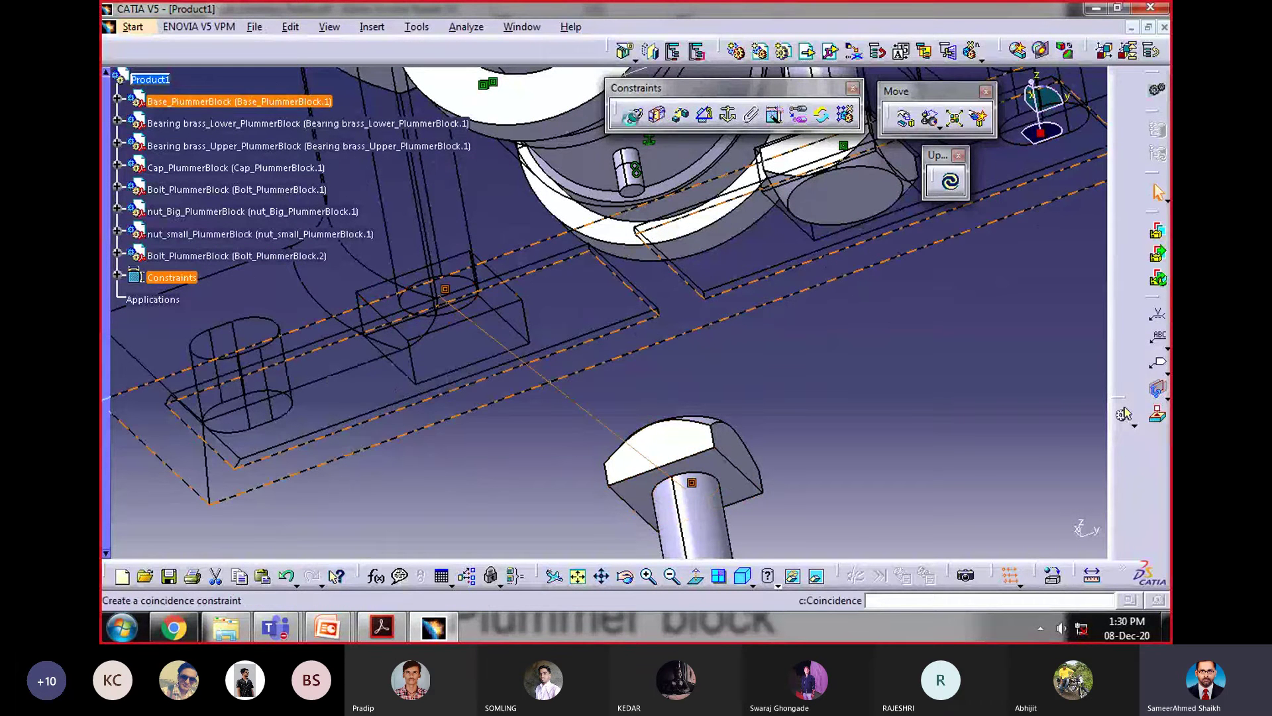
Step: Add a Coincidence constraint between the axis of the base's empty bolt hole and the second bolt's shank axis, and update the assembly
{"action": "left_click", "coordinate": [642, 120]}
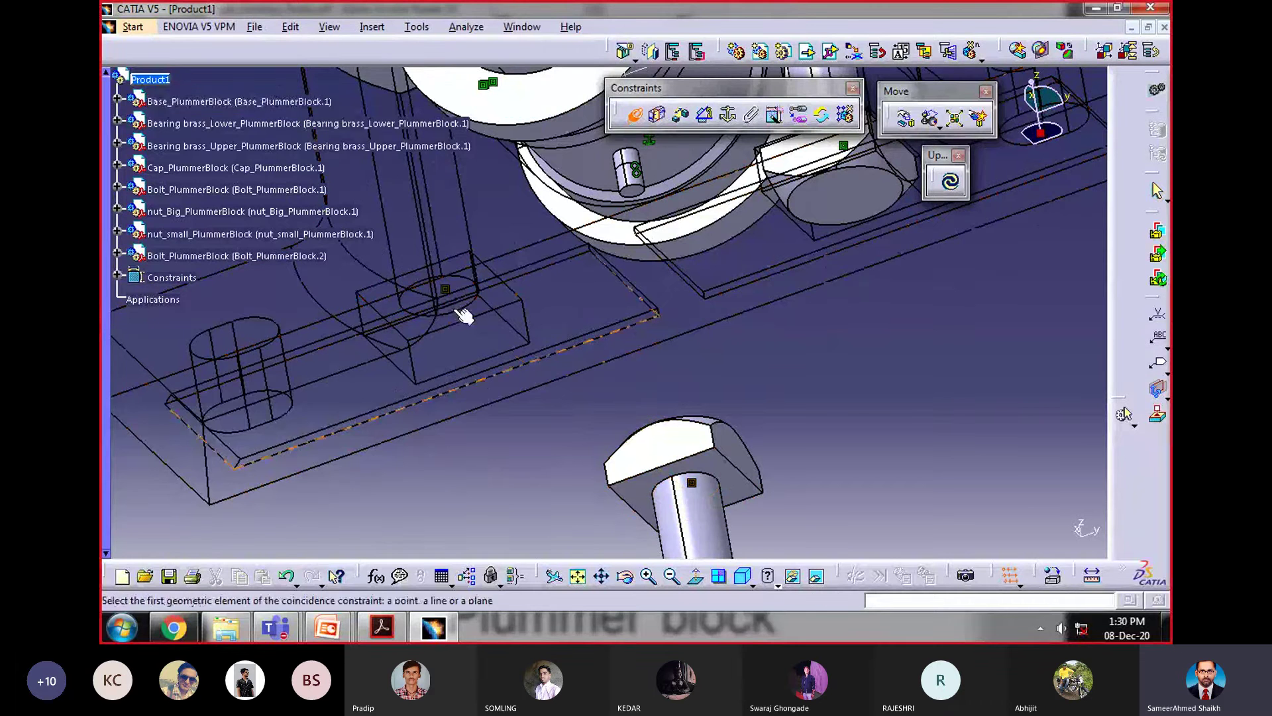
{"action": "middle_click_drag", "start_coordinate": [468, 332], "coordinate": [446, 261]}
{"action": "left_click", "coordinate": [496, 287]}
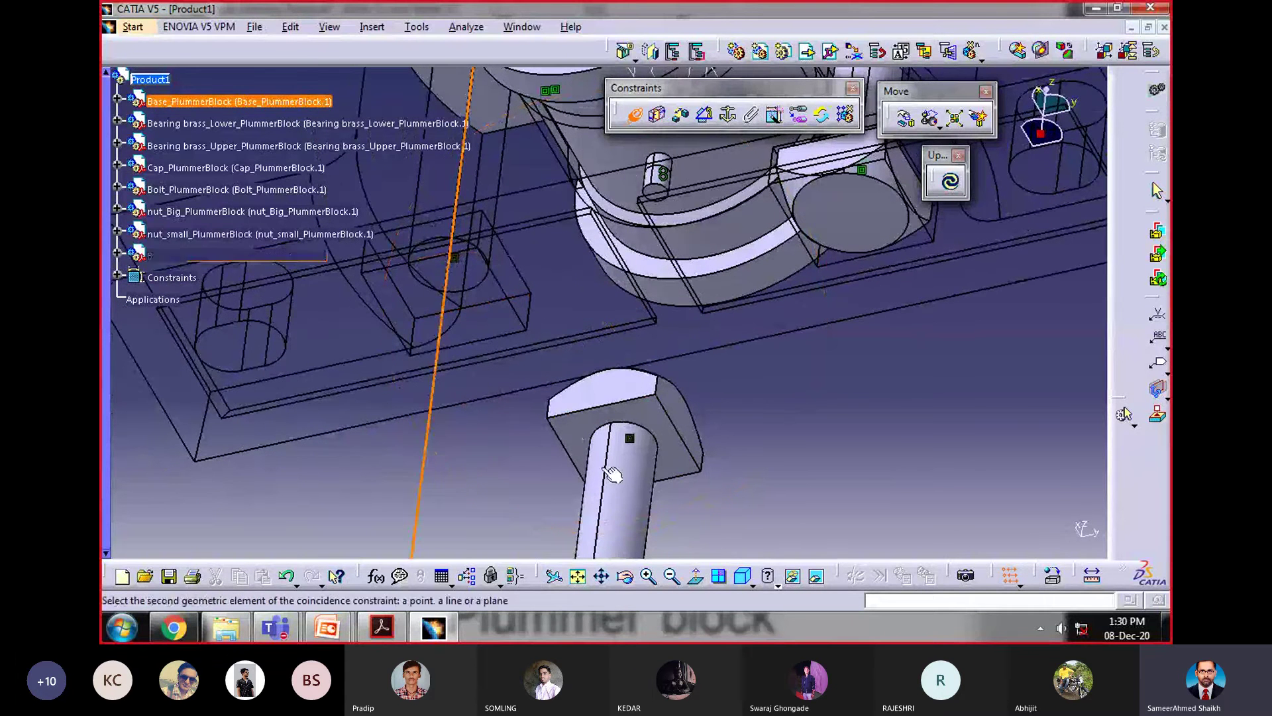
{"action": "left_click", "coordinate": [647, 486]}
{"action": "left_click", "coordinate": [950, 186]}
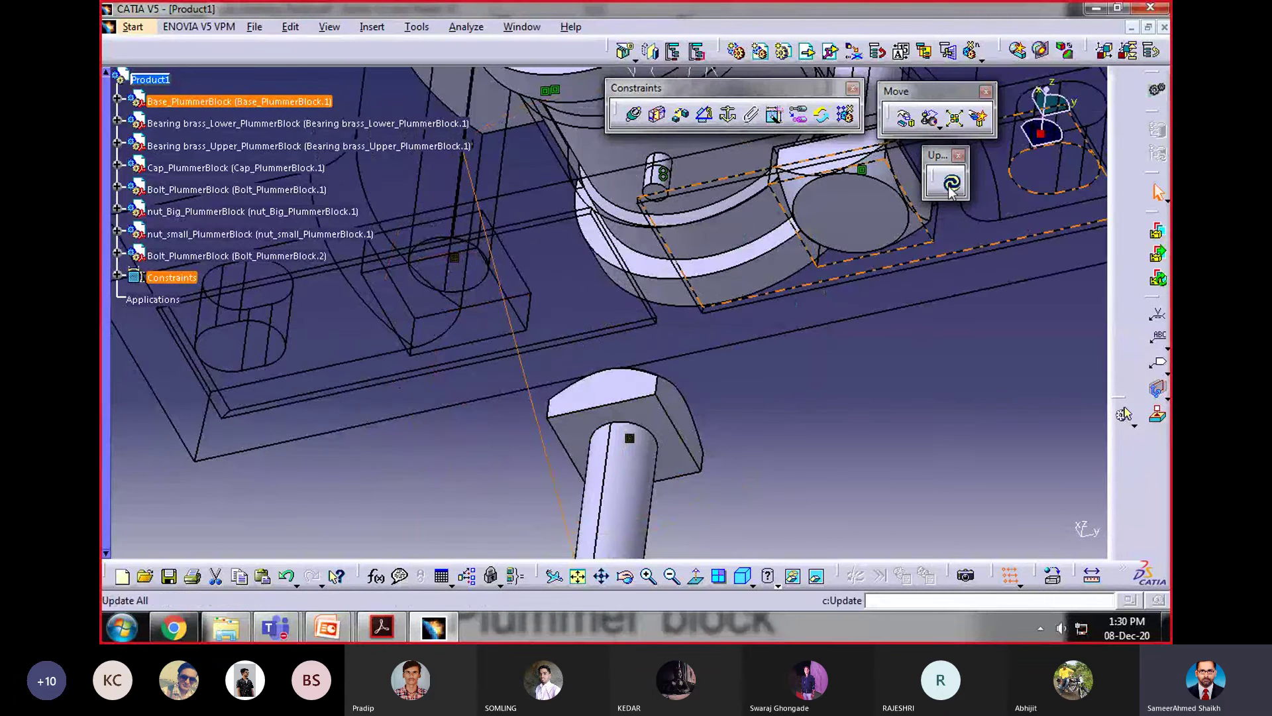
Step: Insert nut_Big_PlummerBlock into Product1 as an existing component for the second bolt
{"action": "middle_click_drag", "start_coordinate": [525, 326], "coordinate": [824, 164]}
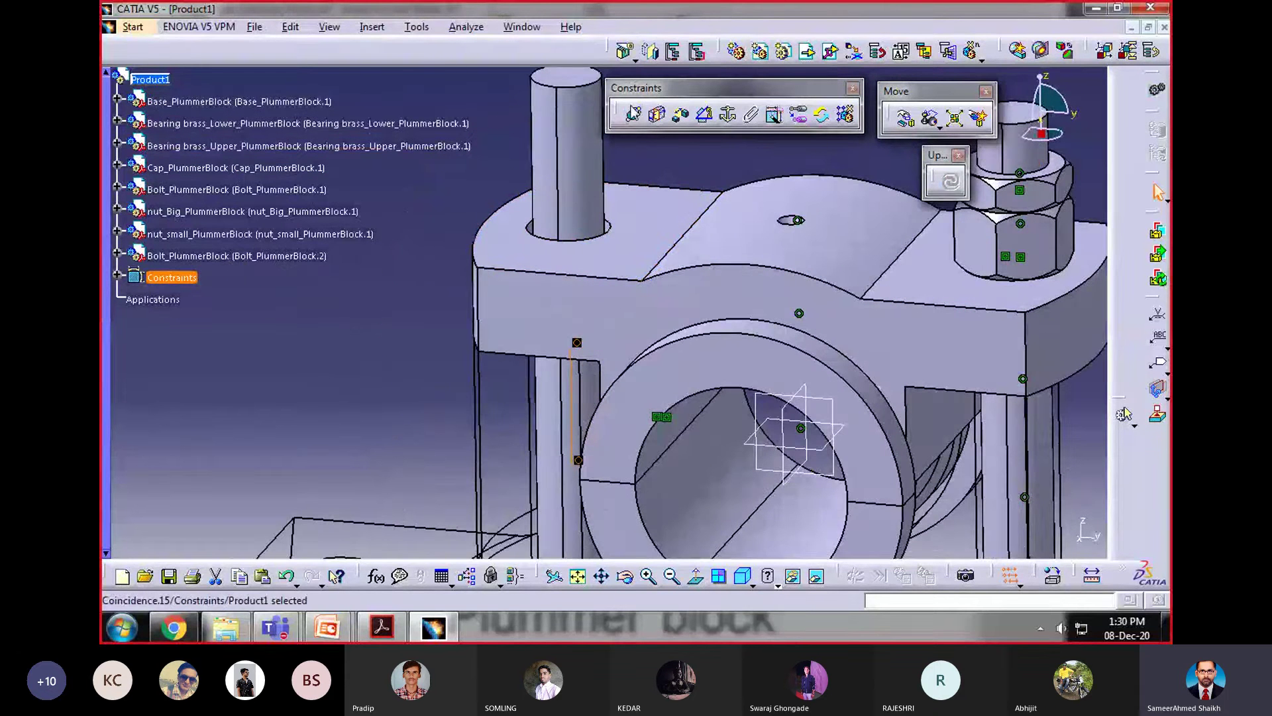
{"action": "left_click", "coordinate": [828, 53]}
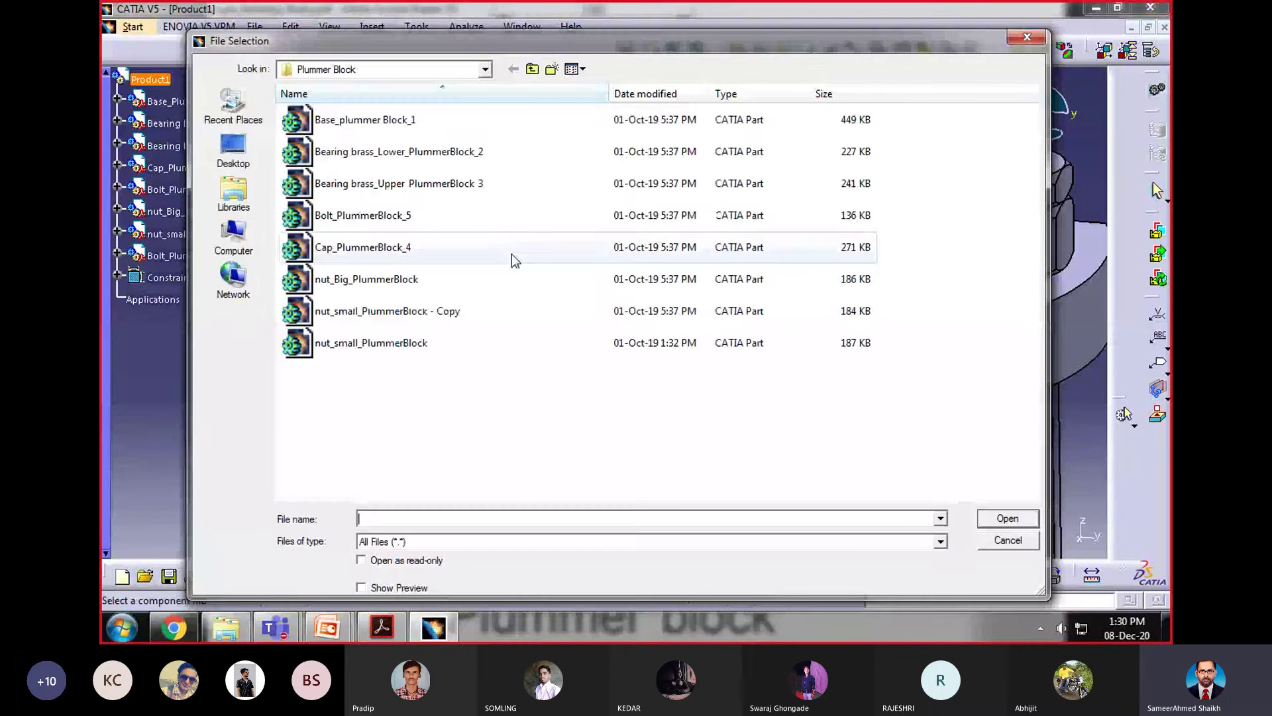
{"action": "left_click", "coordinate": [378, 284]}
{"action": "left_click", "coordinate": [1007, 519]}
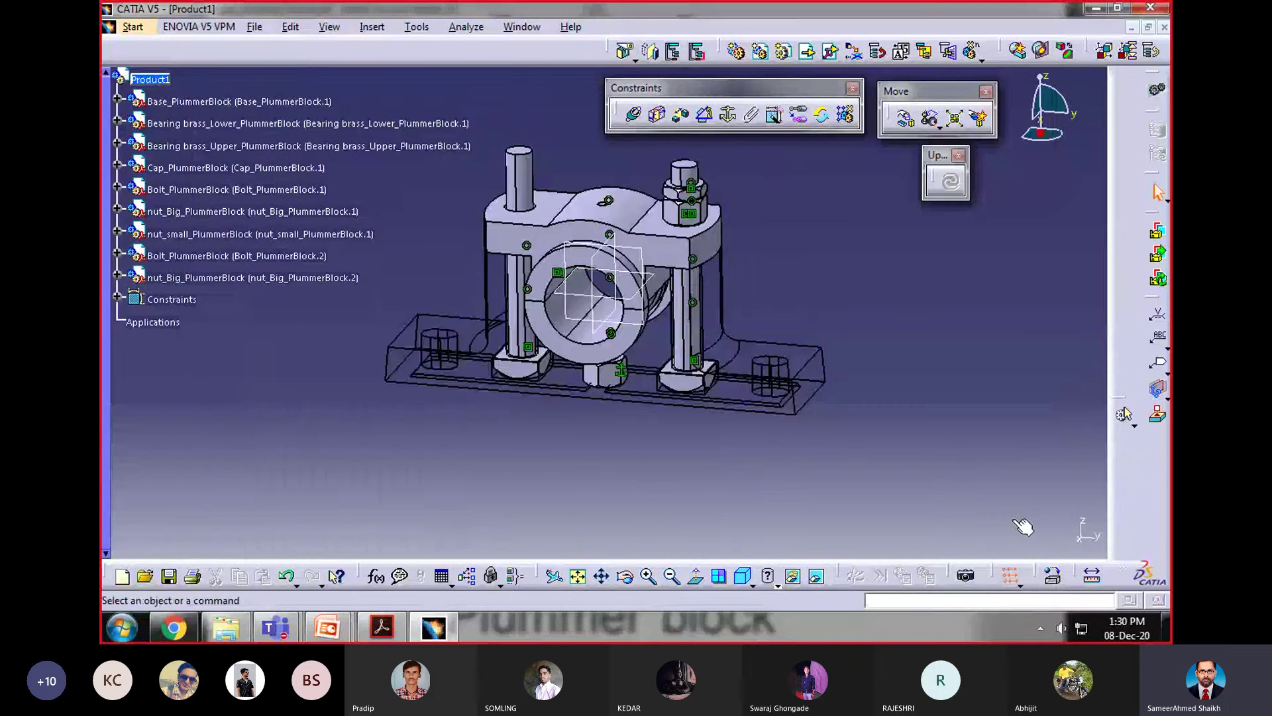
Step: Use Manipulation to move the second big nut up clear above the cap, and accept the move
{"action": "middle_click_drag", "start_coordinate": [617, 286], "coordinate": [633, 298]}
{"action": "left_click", "coordinate": [905, 118]}
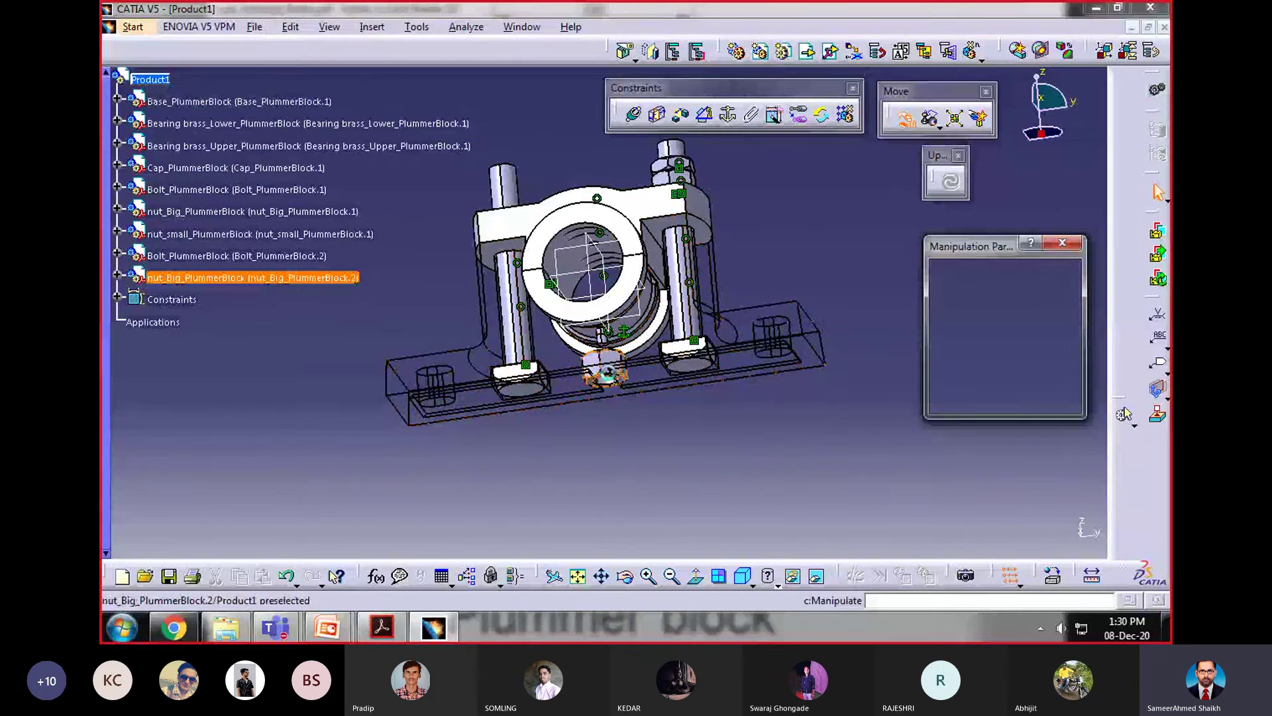
{"action": "left_click_drag", "start_coordinate": [604, 371], "coordinate": [592, 138]}
{"action": "left_click", "coordinate": [986, 398]}
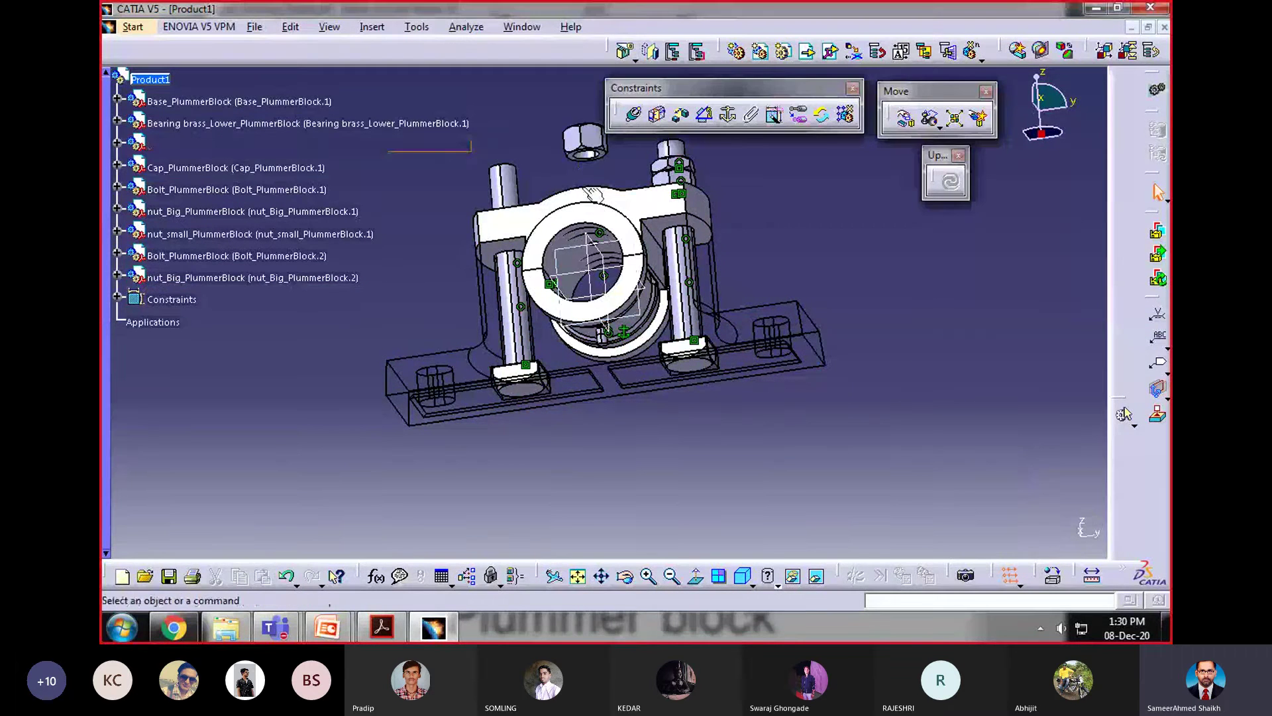
Step: Add a Coincidence constraint between the axis of the second bolt's shank and the axis of the second big nut's hole
{"action": "middle_click_drag", "start_coordinate": [616, 261], "coordinate": [807, 356]}
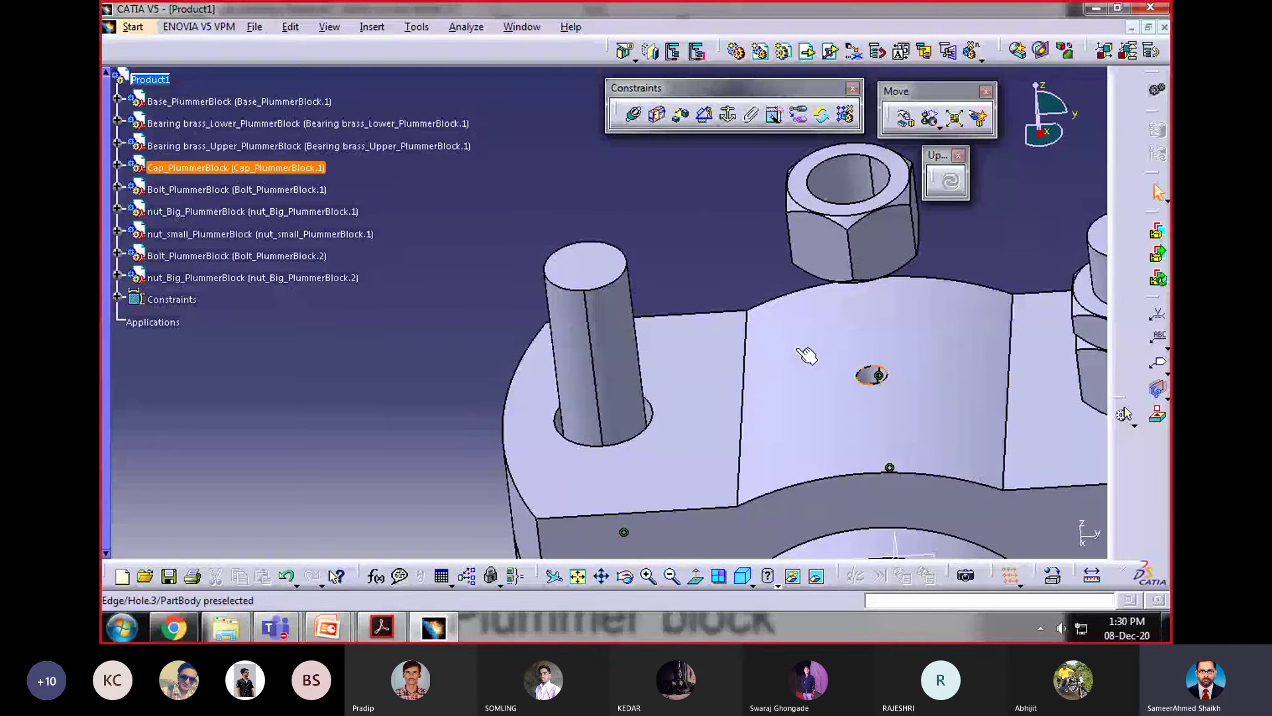
{"action": "left_click", "coordinate": [636, 120]}
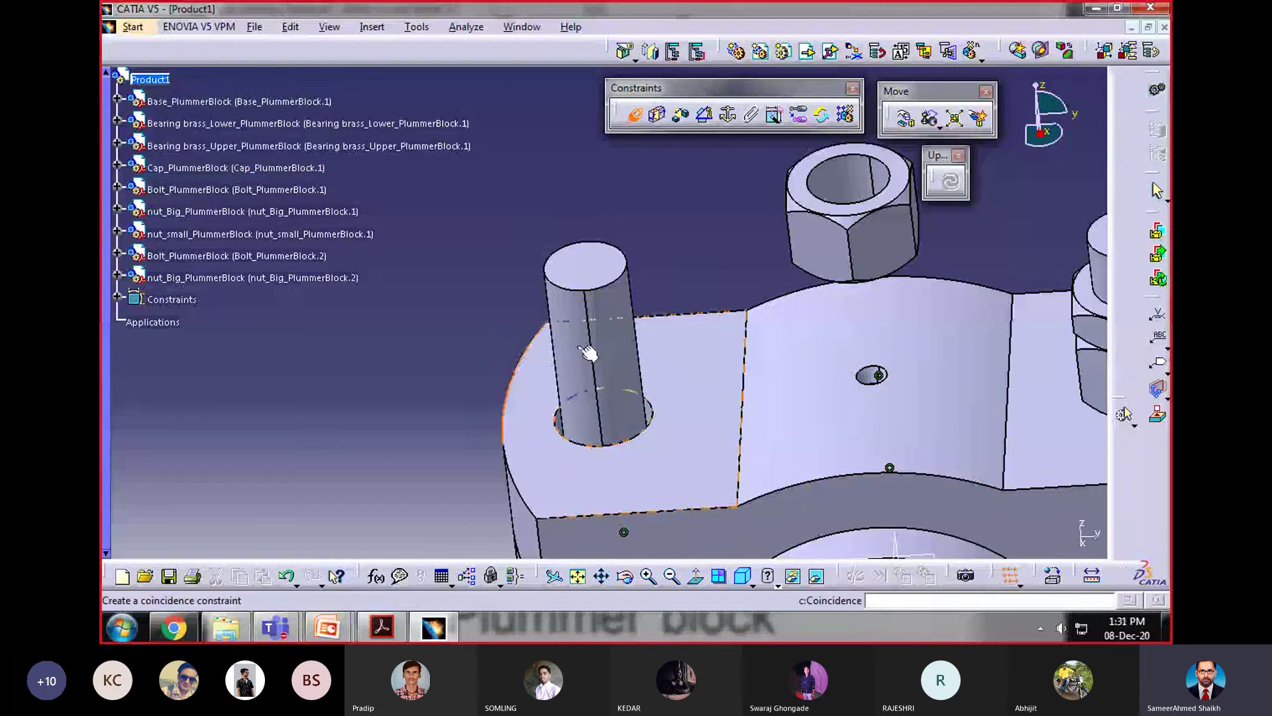
{"action": "left_click", "coordinate": [613, 345]}
{"action": "left_click", "coordinate": [873, 176]}
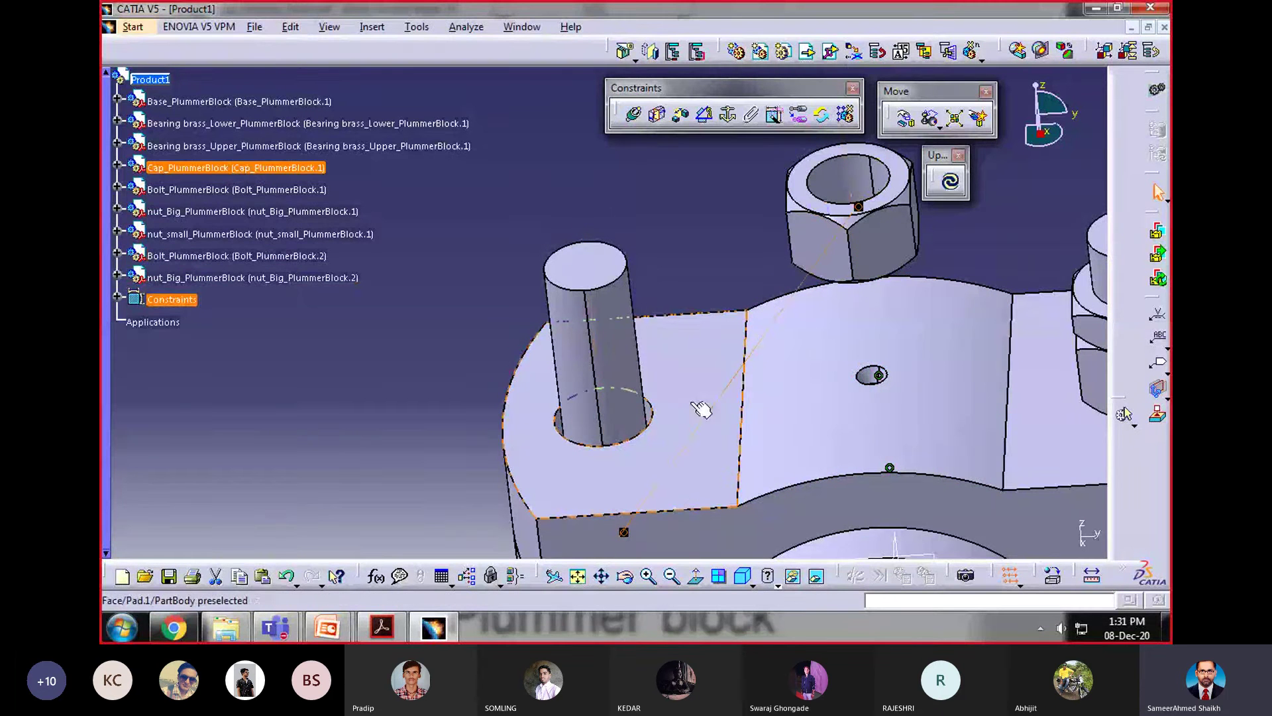
Step: Add a Contact constraint between the cap's flat upper face around the second bolt and the second big nut's underside, and update the assembly
{"action": "left_click", "coordinate": [654, 121]}
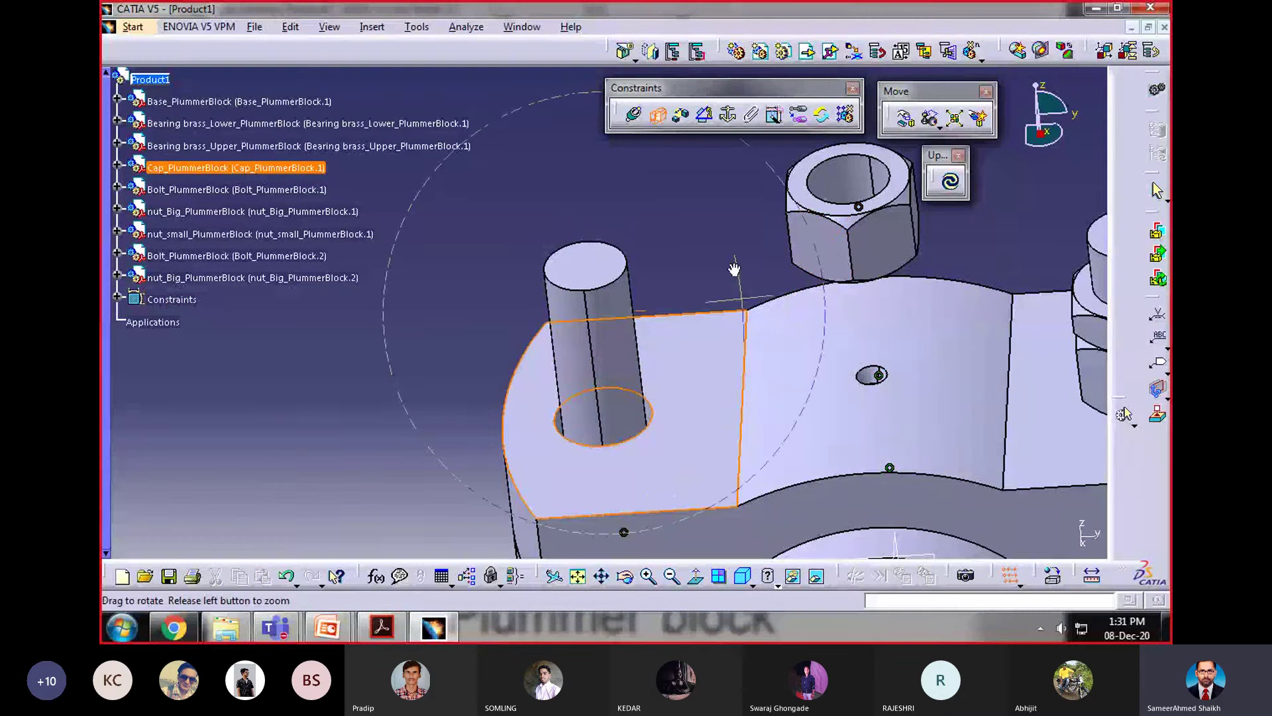
{"action": "middle_click_drag", "start_coordinate": [734, 269], "coordinate": [605, 276]}
{"action": "left_click", "coordinate": [623, 223]}
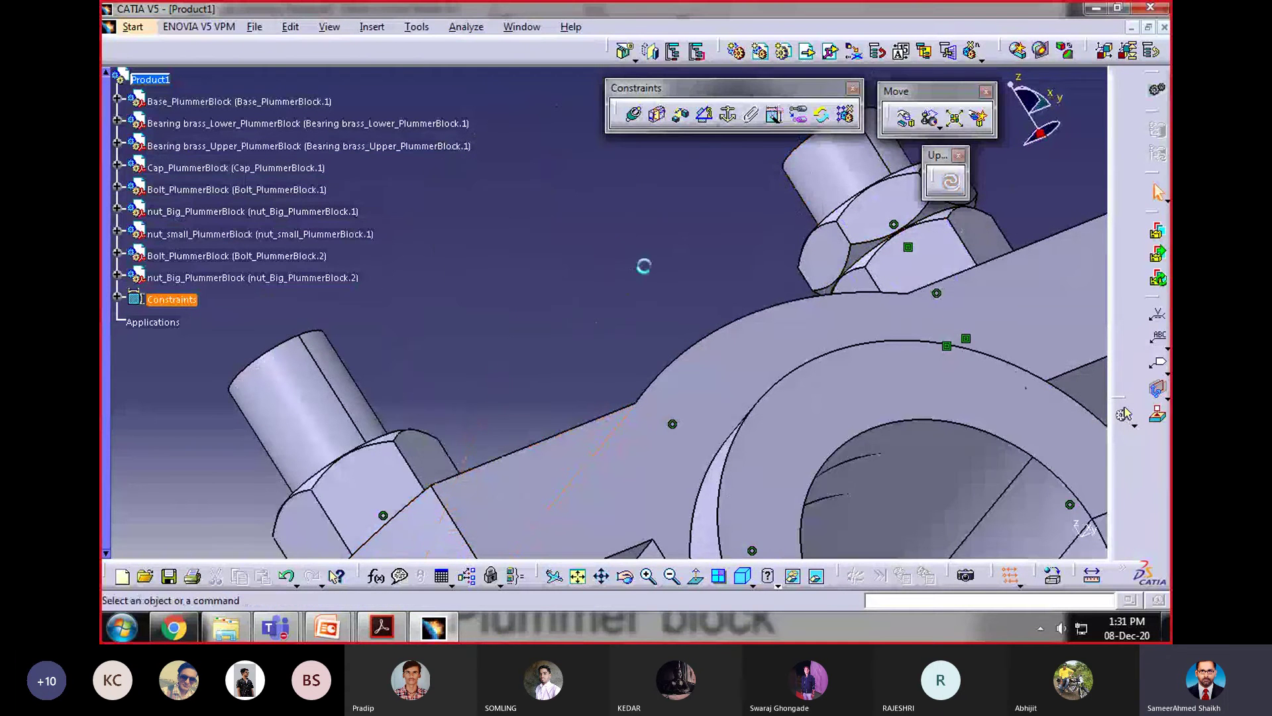
Step: Insert nut_small_PlummerBlock into Product1 as an existing component for the second bolt
{"action": "middle_click_drag", "start_coordinate": [643, 266], "coordinate": [497, 396]}
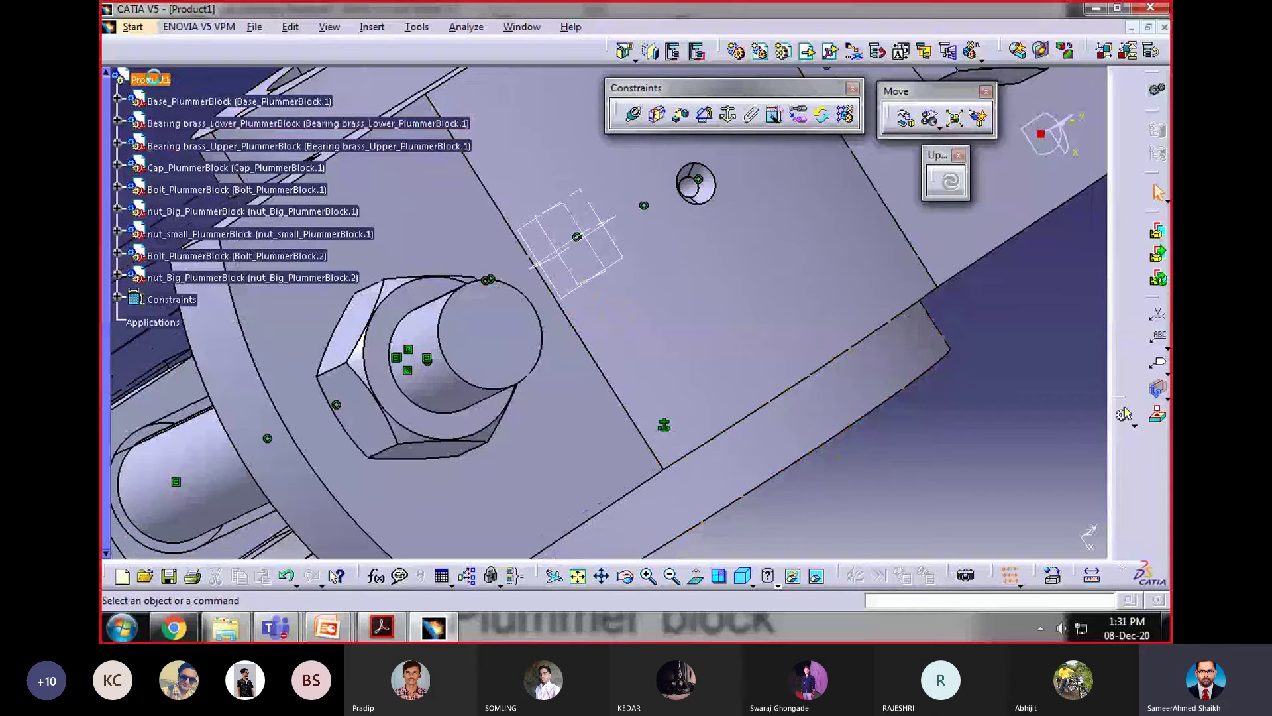
{"action": "left_click", "coordinate": [1124, 414]}
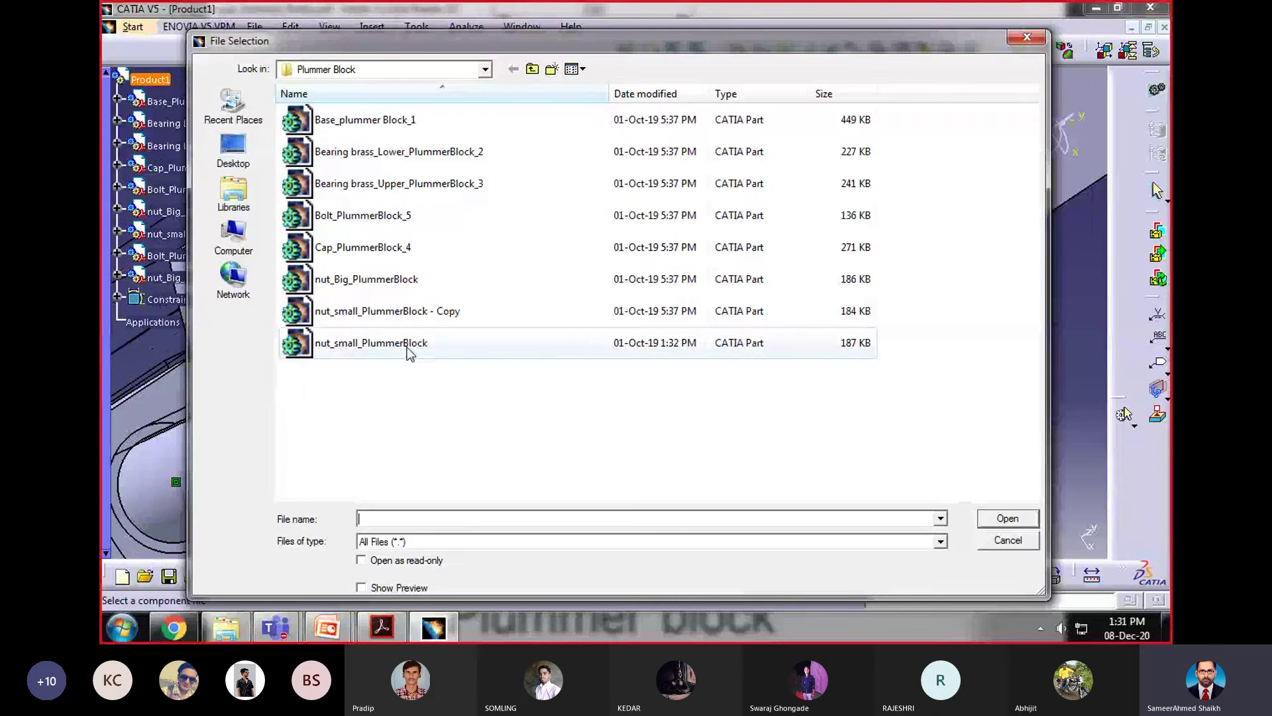
{"action": "left_click", "coordinate": [411, 311]}
{"action": "left_click", "coordinate": [1016, 518]}
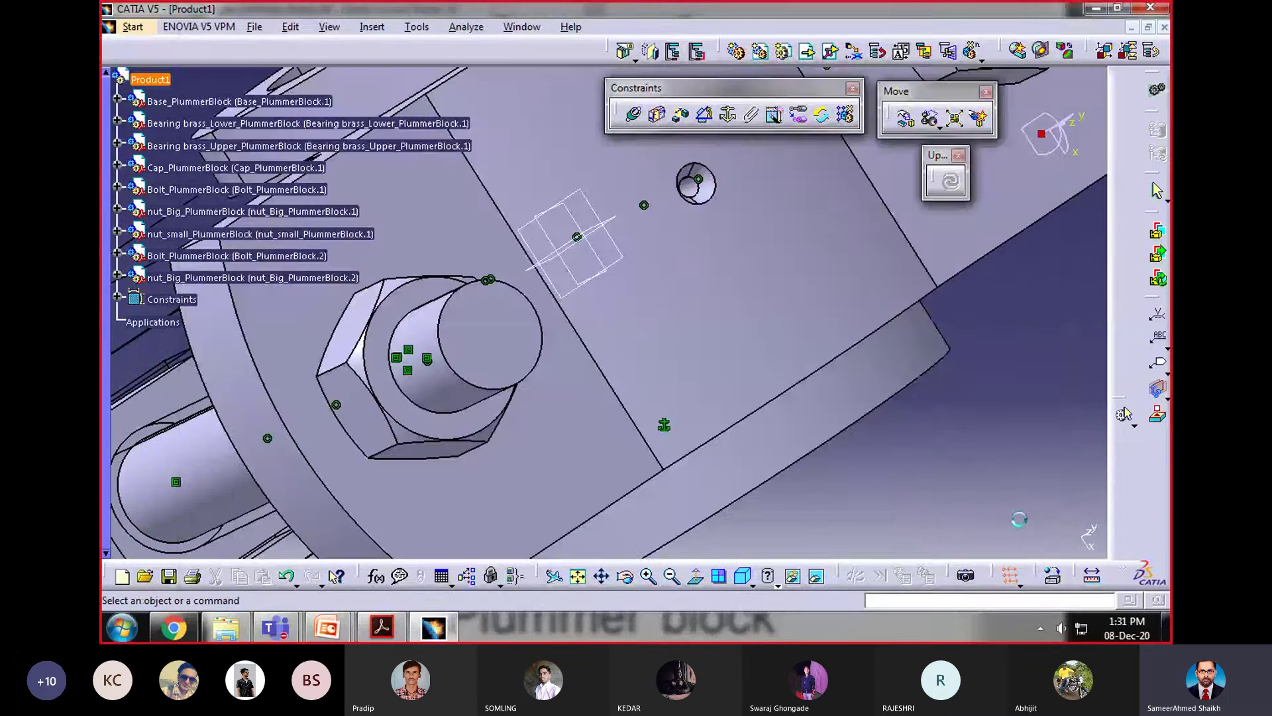
Step: Use Manipulation to move the second small nut along the Z axis until it is clear above the cap, and accept the move
{"action": "middle_click_drag", "start_coordinate": [1015, 519], "coordinate": [528, 166]}
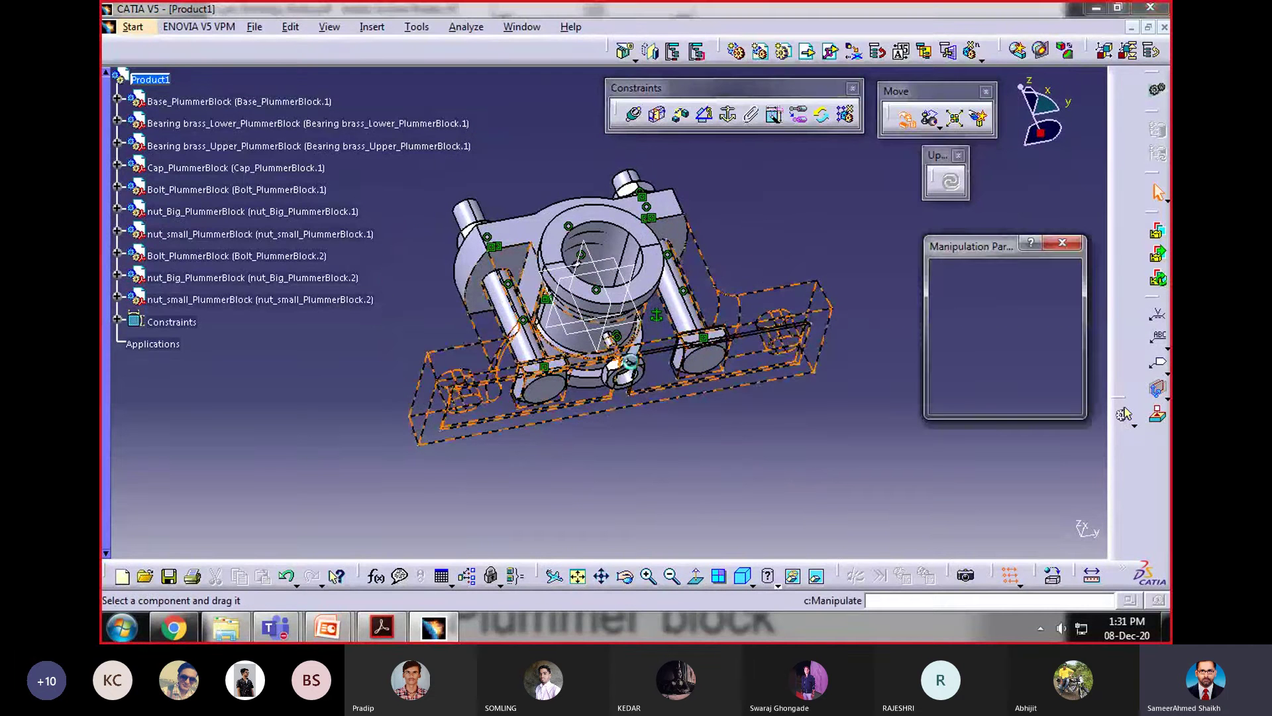
{"action": "left_click_drag", "start_coordinate": [636, 373], "coordinate": [648, 430]}
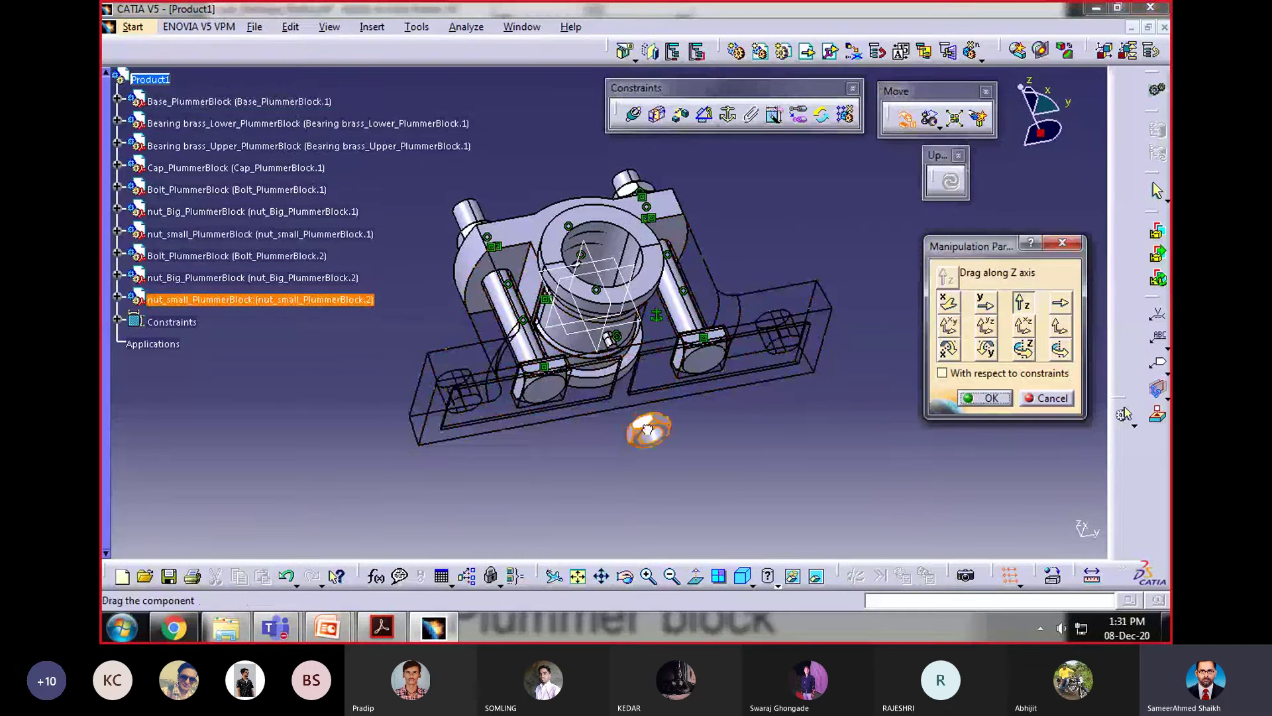
{"action": "left_click_drag", "start_coordinate": [534, 142], "coordinate": [534, 143]}
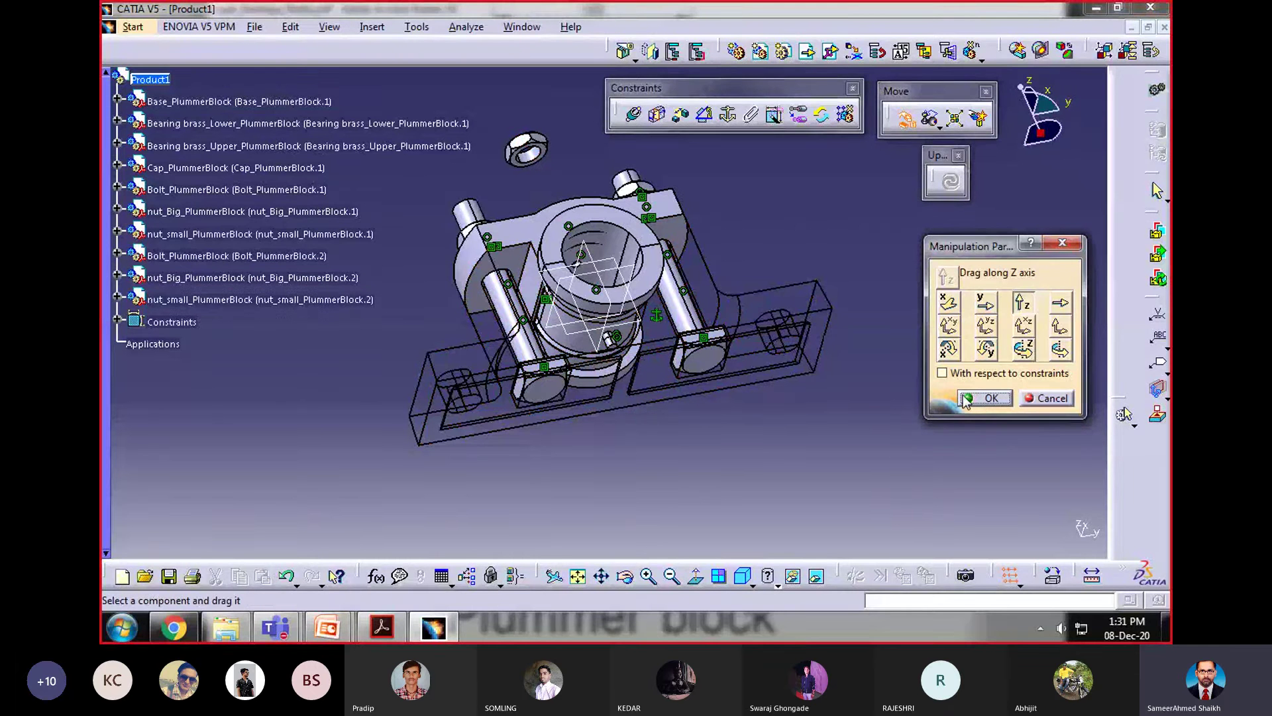
{"action": "left_click", "coordinate": [1013, 398]}
Step: Add a Coincidence constraint between the axis of the second bolt's shank and the axis of the second small nut's hole
{"action": "middle_click_drag", "start_coordinate": [619, 331], "coordinate": [675, 168]}
{"action": "left_click", "coordinate": [632, 114]}
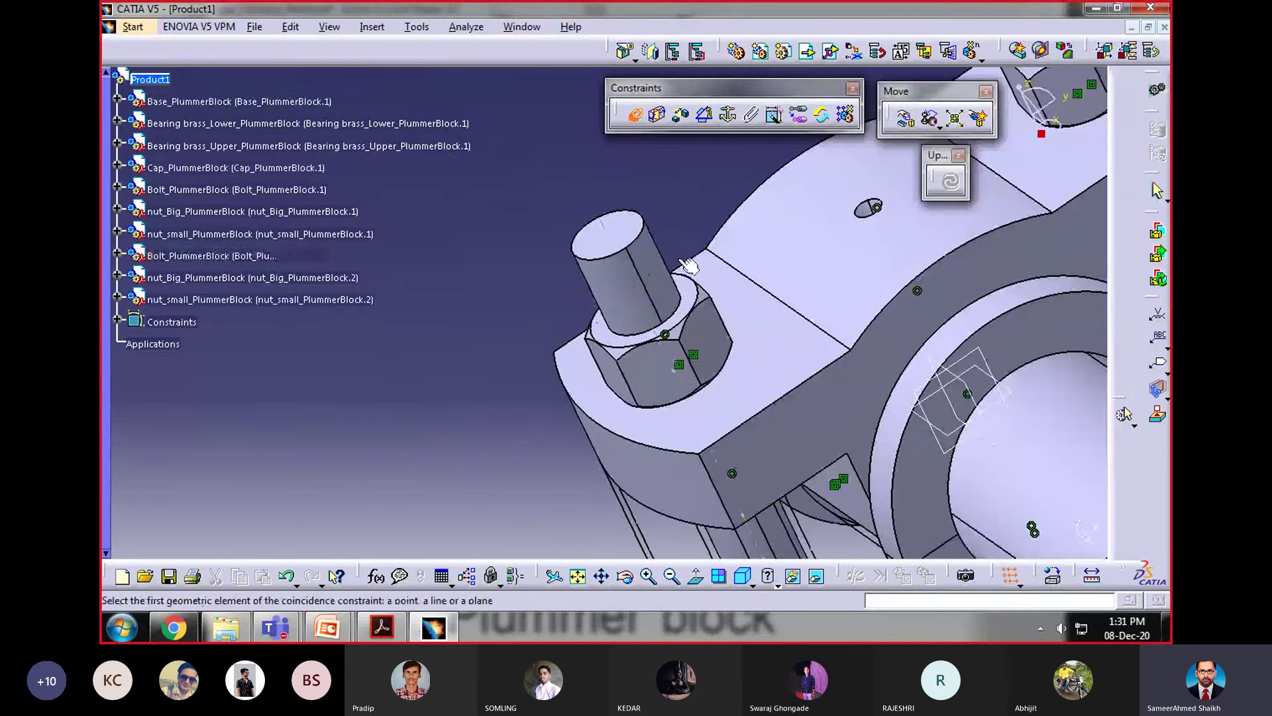
{"action": "left_click", "coordinate": [623, 265]}
{"action": "middle_click_drag", "start_coordinate": [623, 265], "coordinate": [470, 457]}
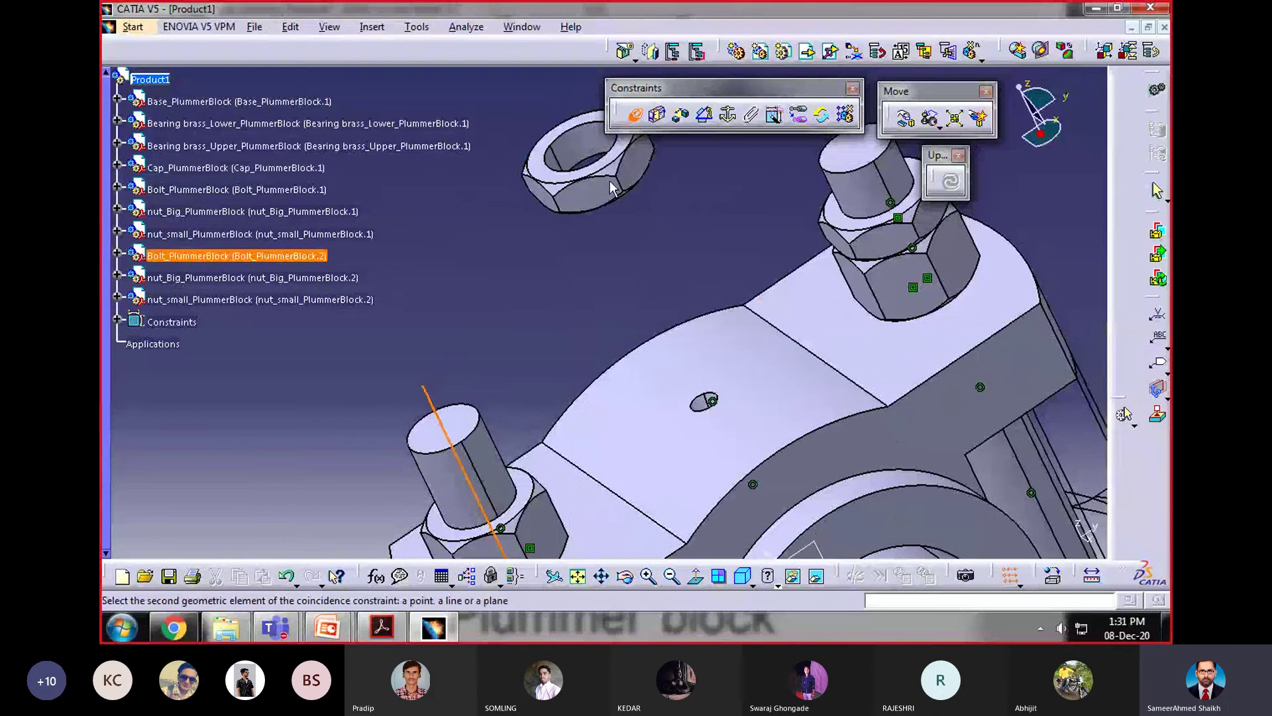
{"action": "left_click", "coordinate": [566, 137]}
Step: Add a Contact constraint between the second big nut's upper face and the second small nut's underside, and update the assembly
{"action": "middle_click_drag", "start_coordinate": [557, 344], "coordinate": [629, 172]}
{"action": "left_click", "coordinate": [658, 115]}
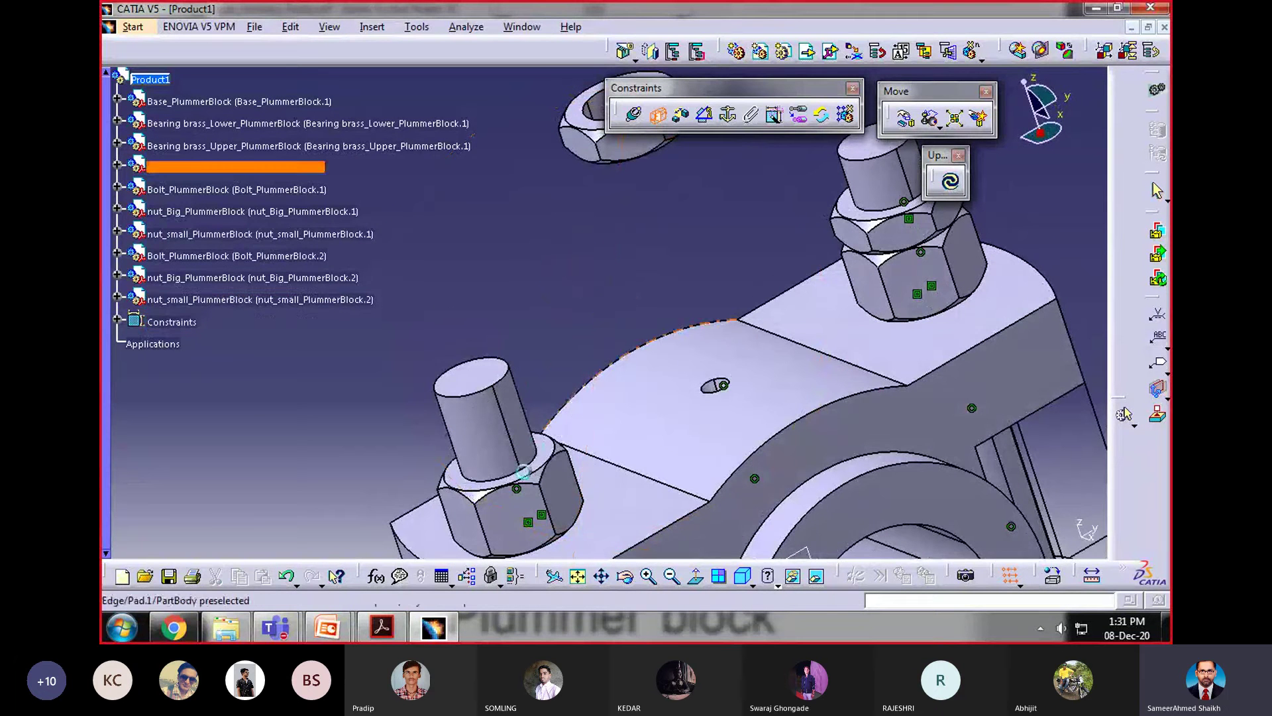
{"action": "left_click", "coordinate": [543, 454]}
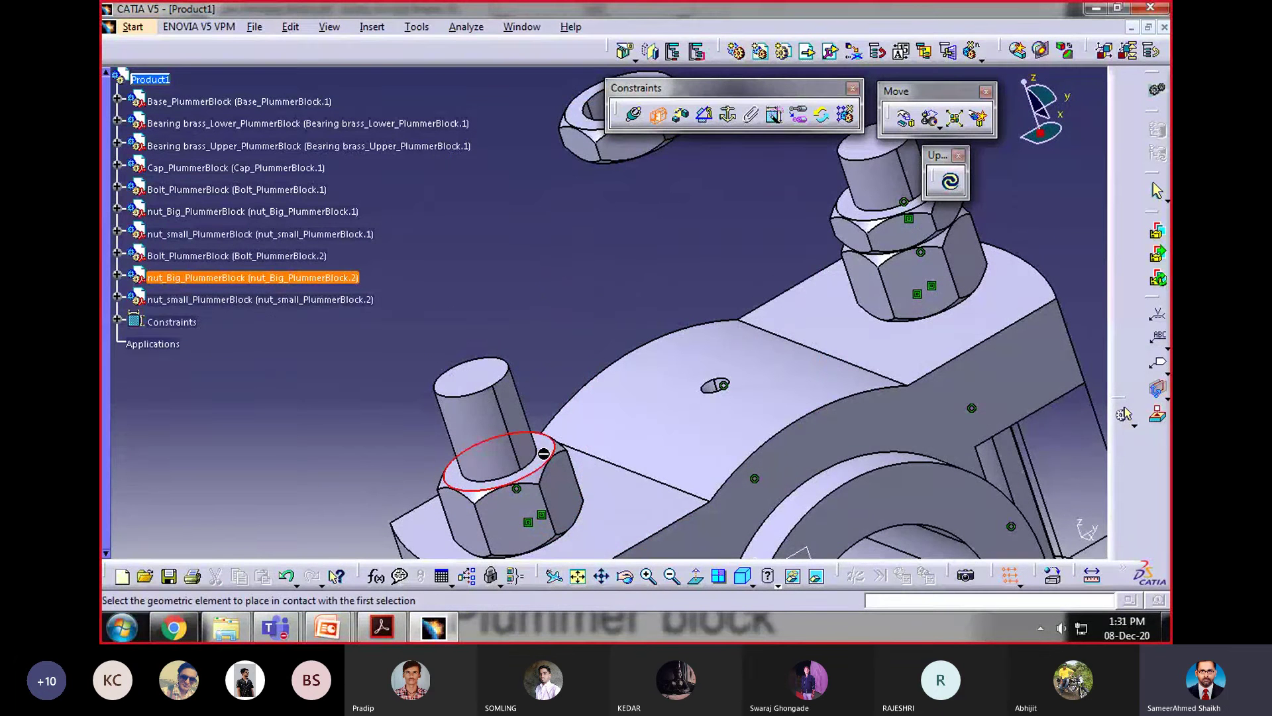
{"action": "left_click", "coordinate": [657, 115]}
{"action": "left_click", "coordinate": [657, 115]}
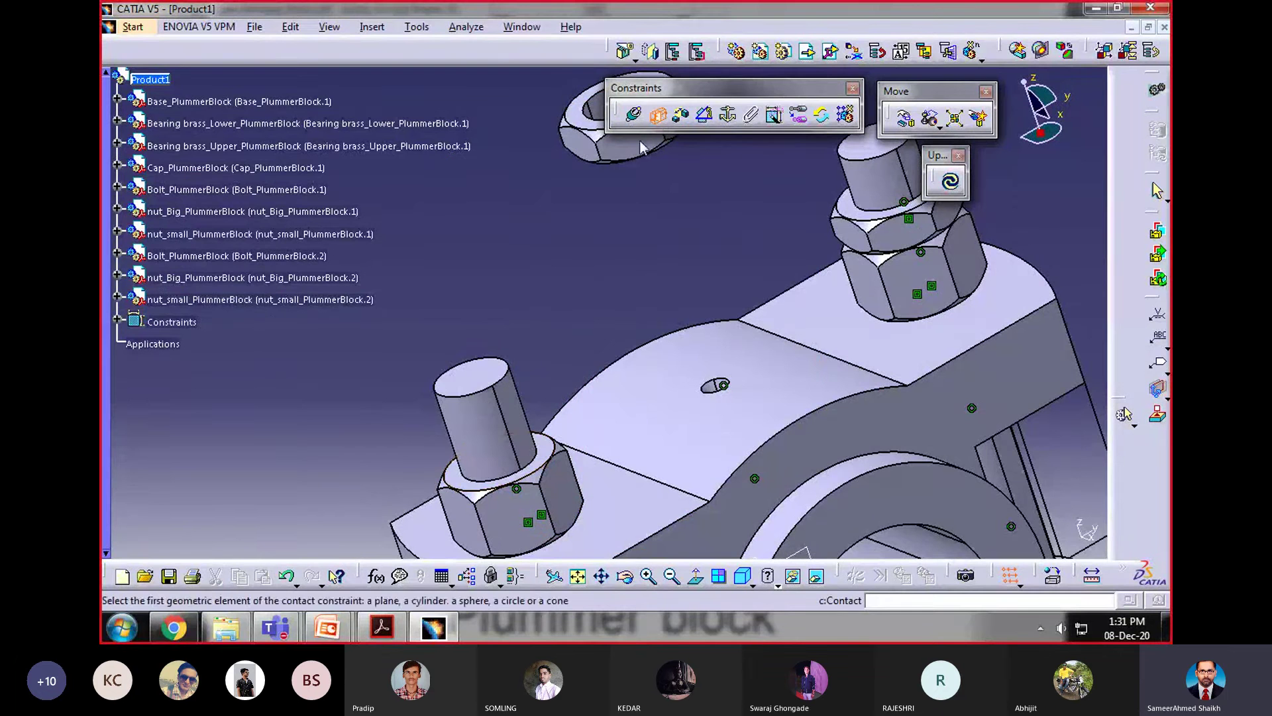
{"action": "left_click", "coordinate": [556, 456]}
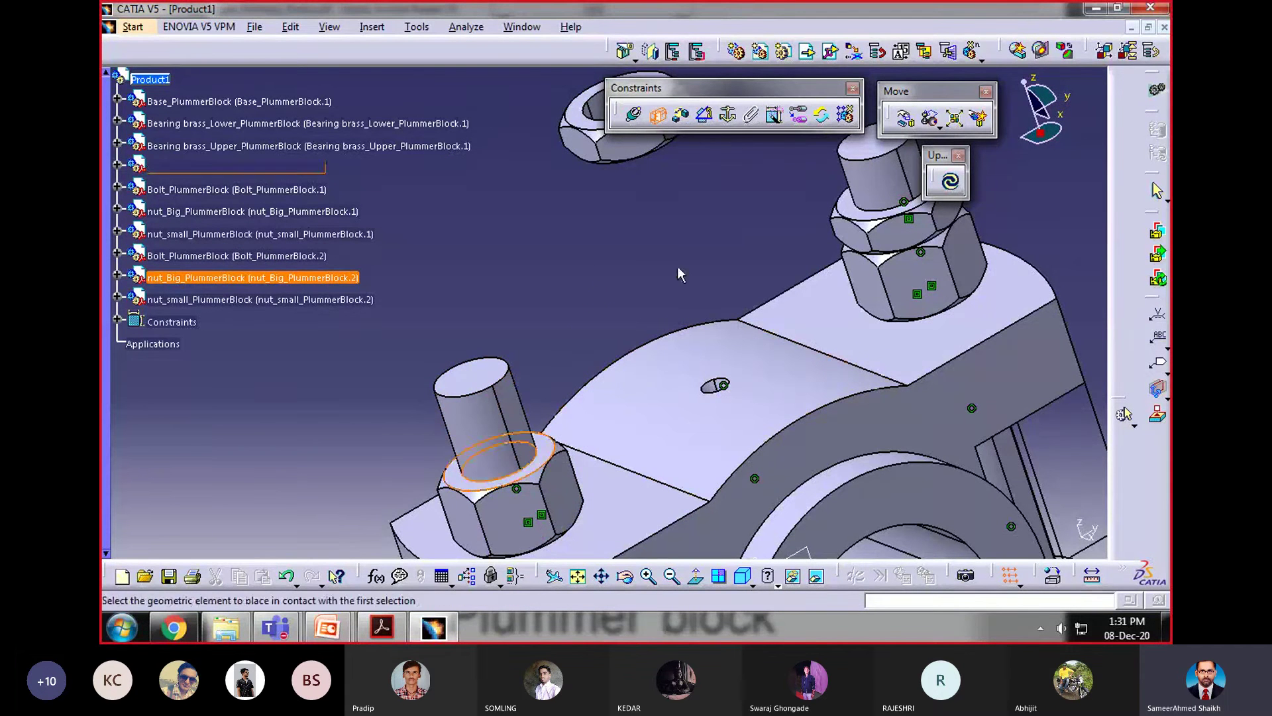
{"action": "middle_click_drag", "start_coordinate": [689, 325], "coordinate": [571, 169]}
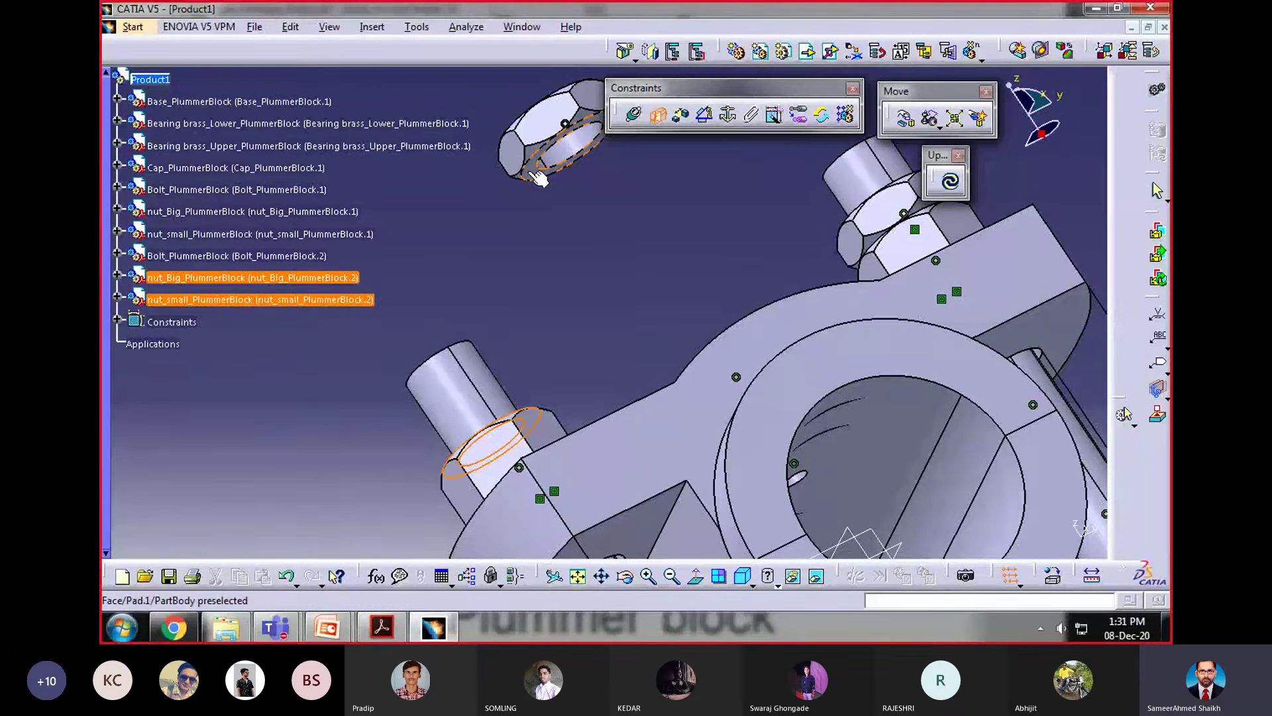
{"action": "left_click", "coordinate": [538, 178]}
{"action": "left_click", "coordinate": [949, 181]}
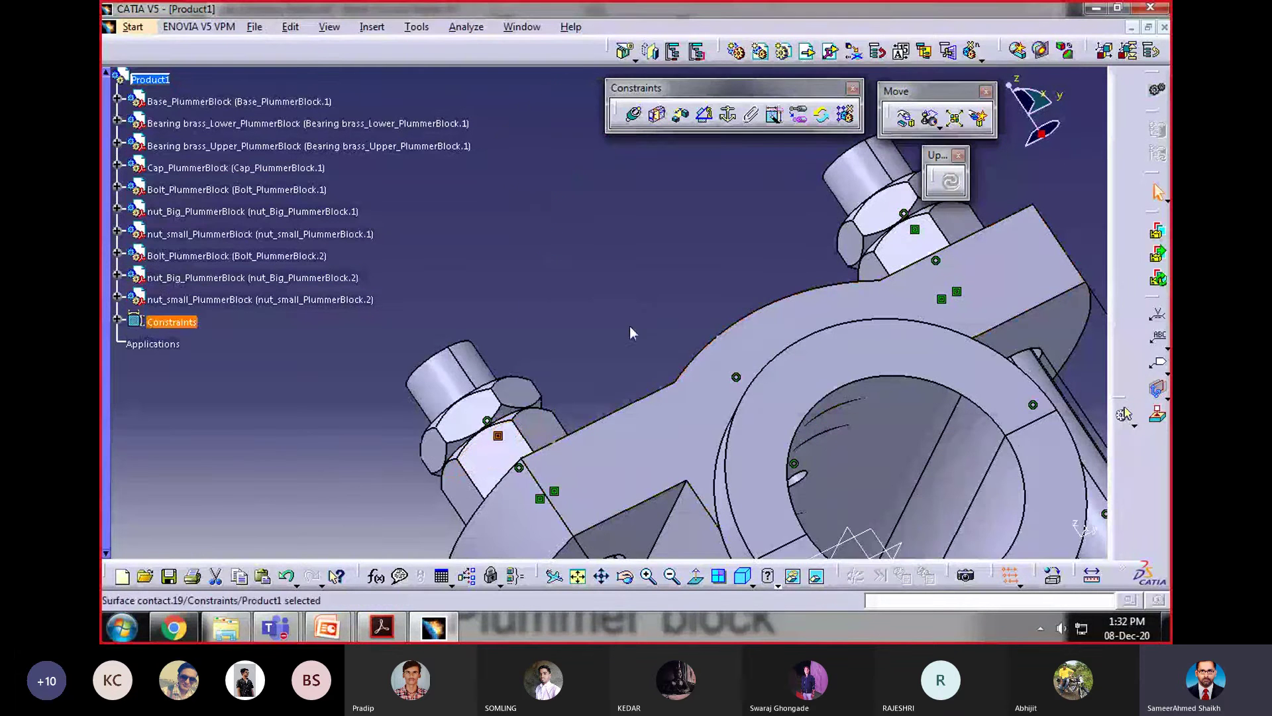
Step: Set the transparency of Base_PlummerBlock to 0 in its graphic properties to display the base as a solid
{"action": "middle_click_drag", "start_coordinate": [630, 333], "coordinate": [801, 300]}
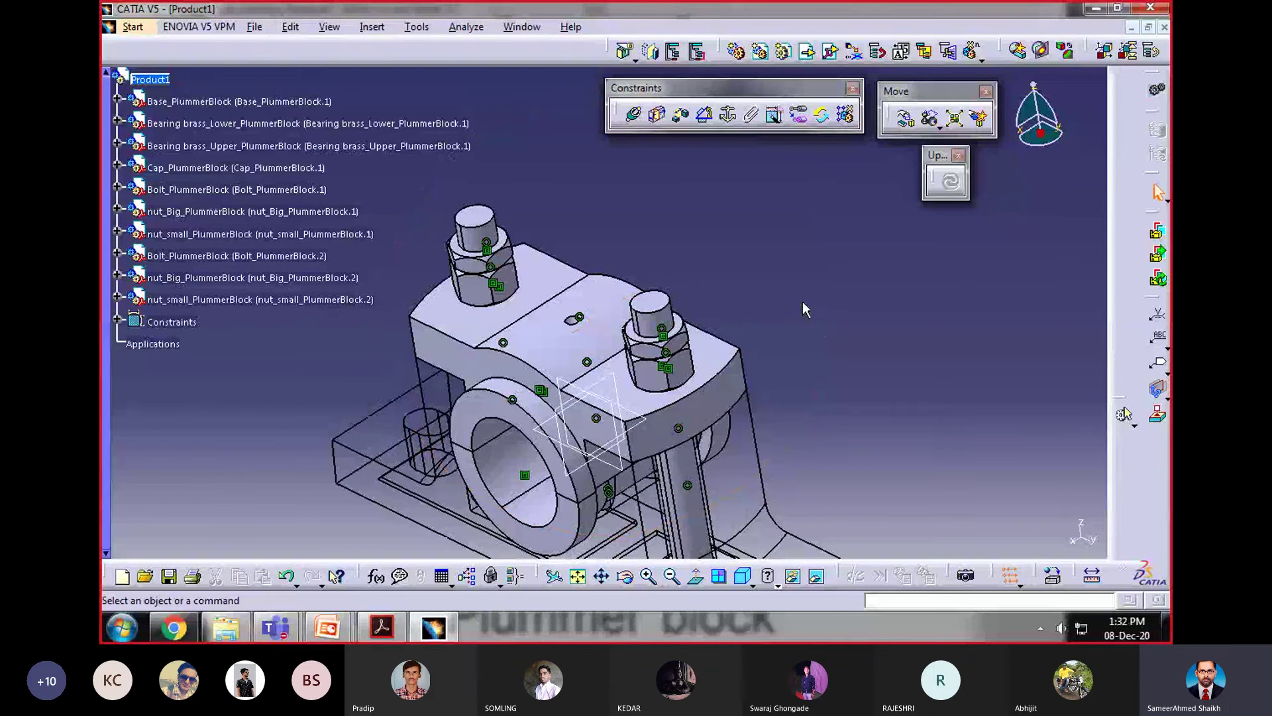
{"action": "middle_click_drag", "start_coordinate": [596, 233], "coordinate": [712, 199]}
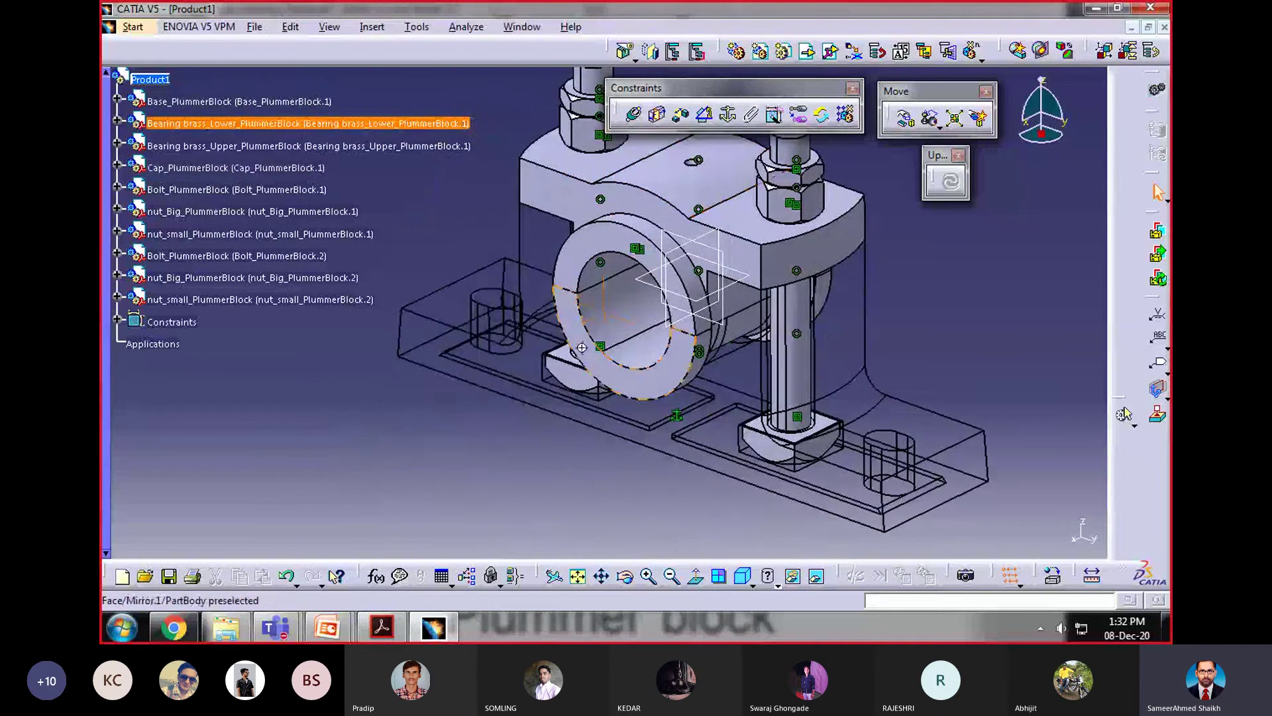
{"action": "middle_click_drag", "start_coordinate": [615, 318], "coordinate": [616, 426]}
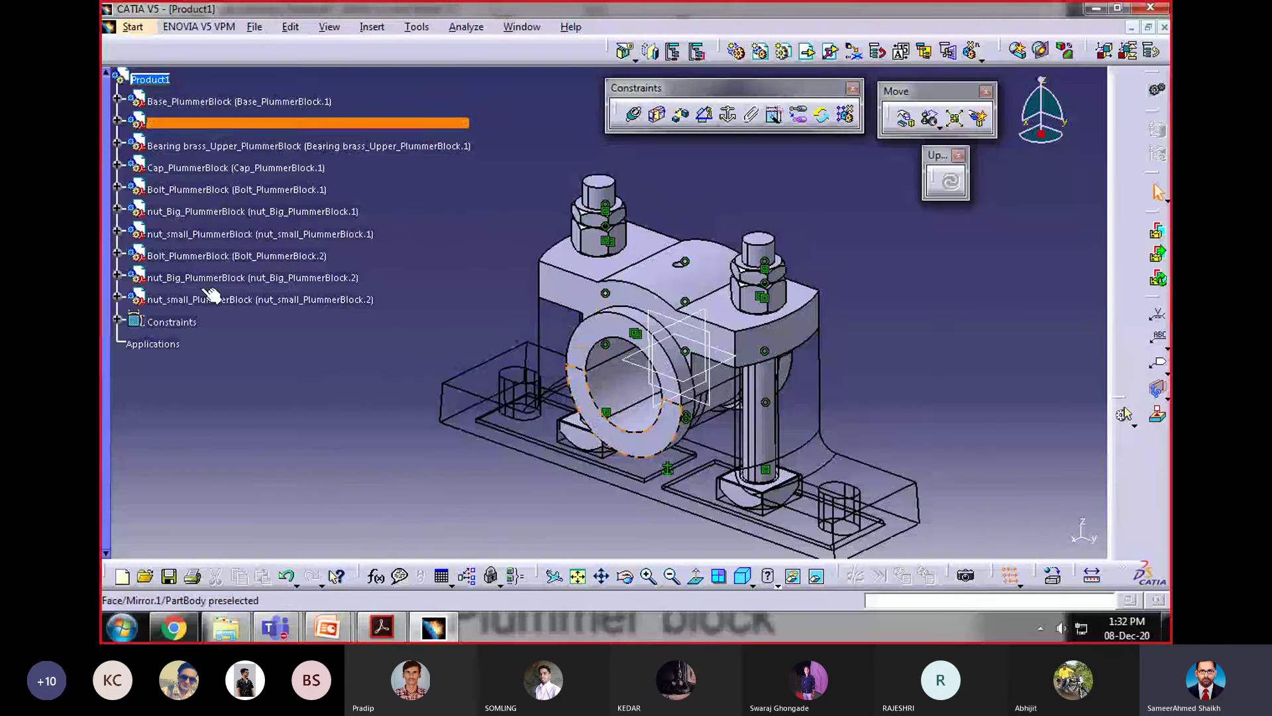
{"action": "right_click", "coordinate": [185, 101]}
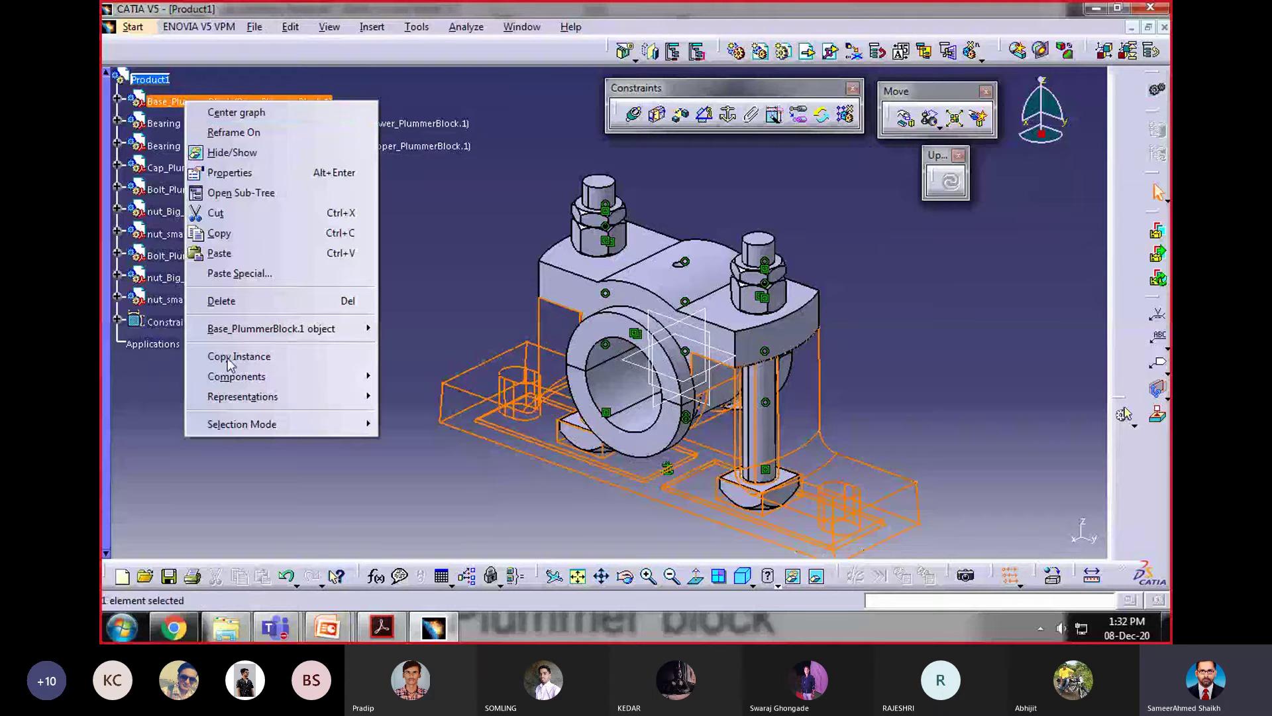
{"action": "left_click", "coordinate": [231, 173]}
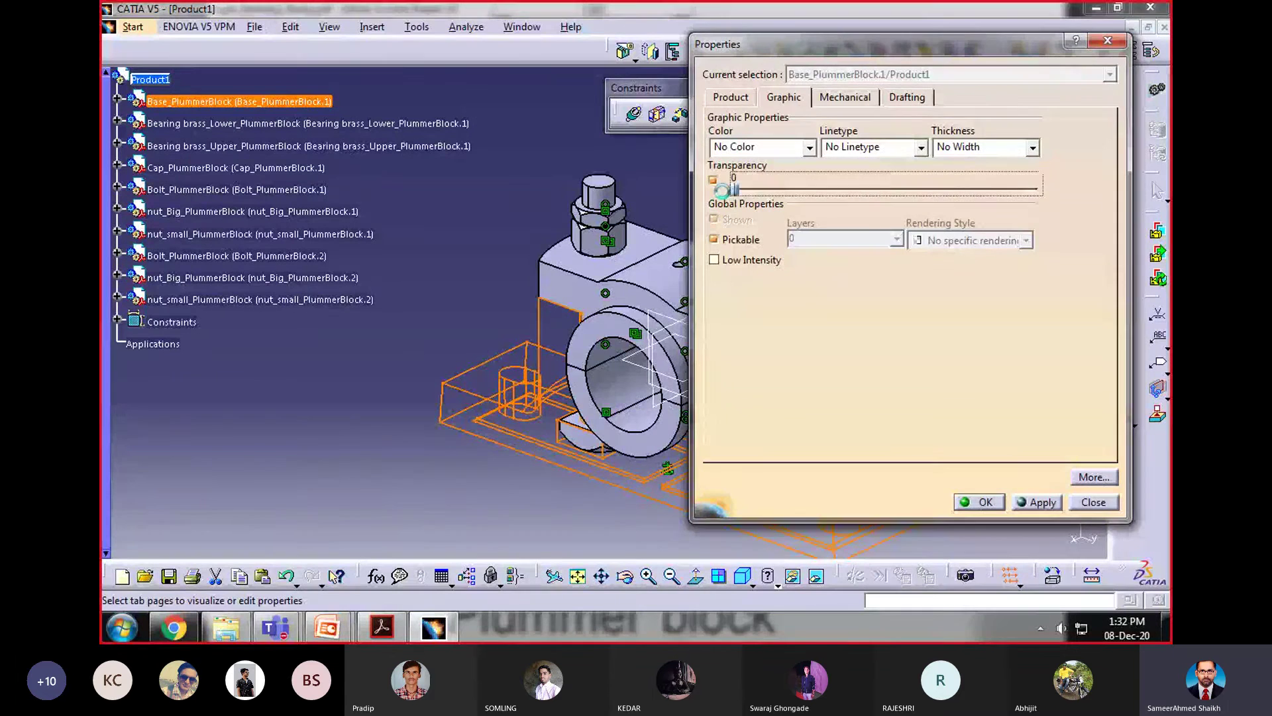
{"action": "left_click", "coordinate": [979, 502]}
{"action": "left_click", "coordinate": [640, 517]}
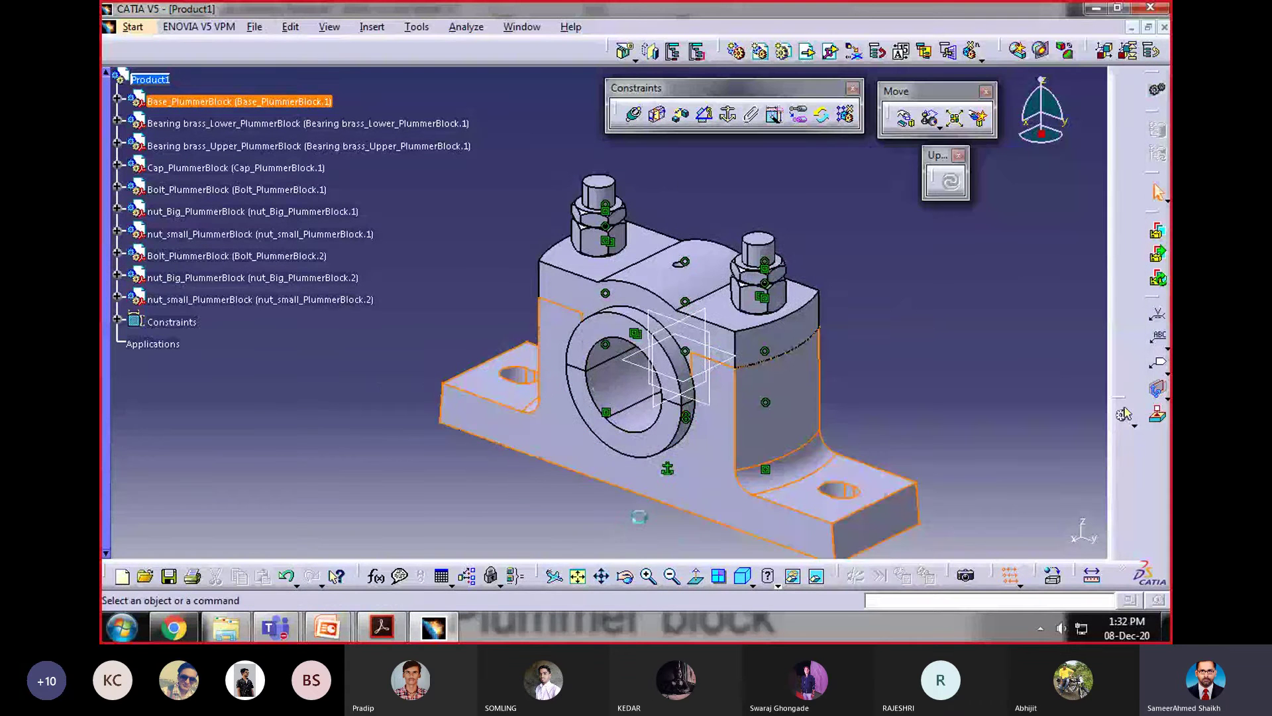
Step: Start the Drafting workbench from Product1 with a new drawing containing an empty sheet
{"action": "middle_click_drag", "start_coordinate": [920, 348], "coordinate": [860, 312]}
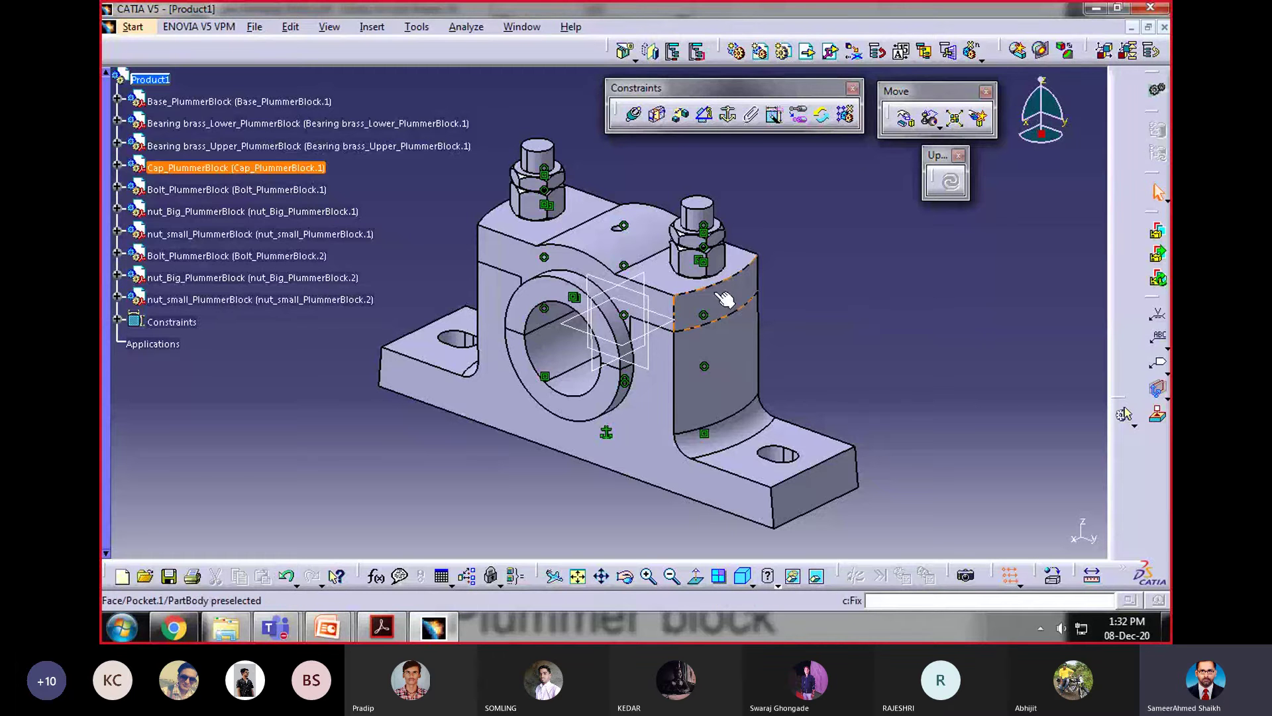
{"action": "middle_click_drag", "start_coordinate": [492, 487], "coordinate": [627, 269]}
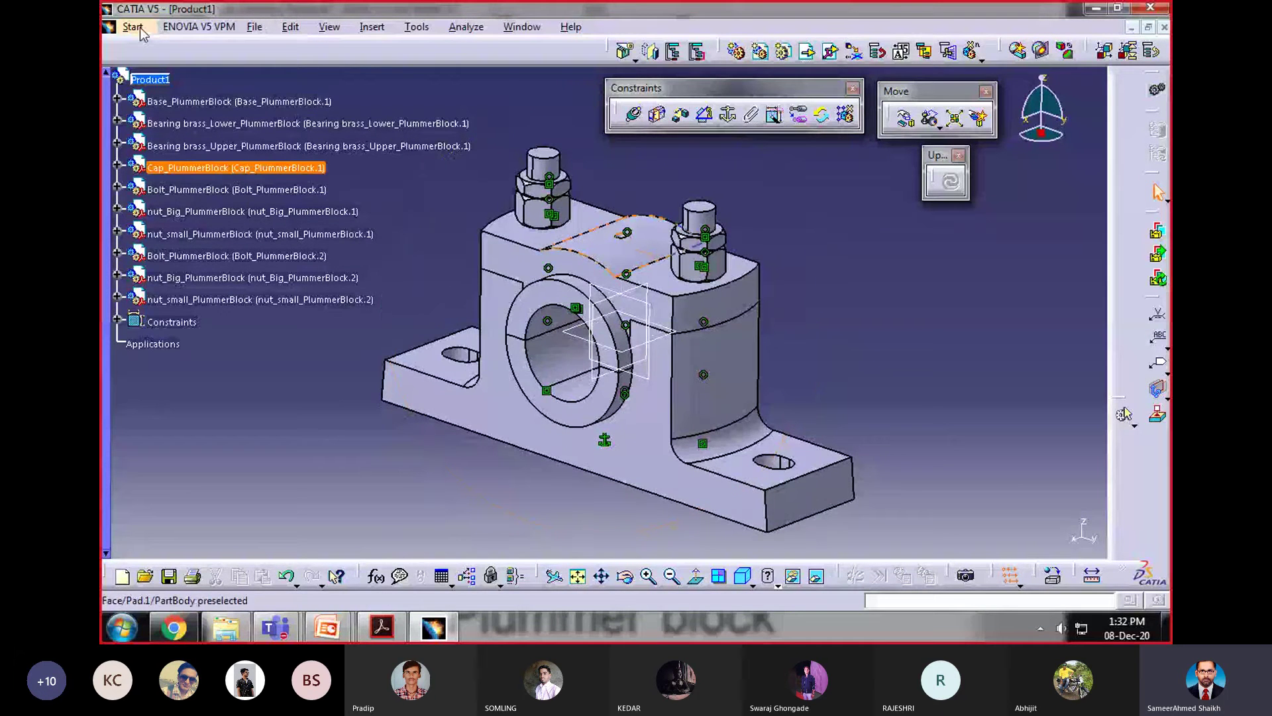
{"action": "left_click", "coordinate": [141, 31]}
{"action": "left_click", "coordinate": [159, 91]}
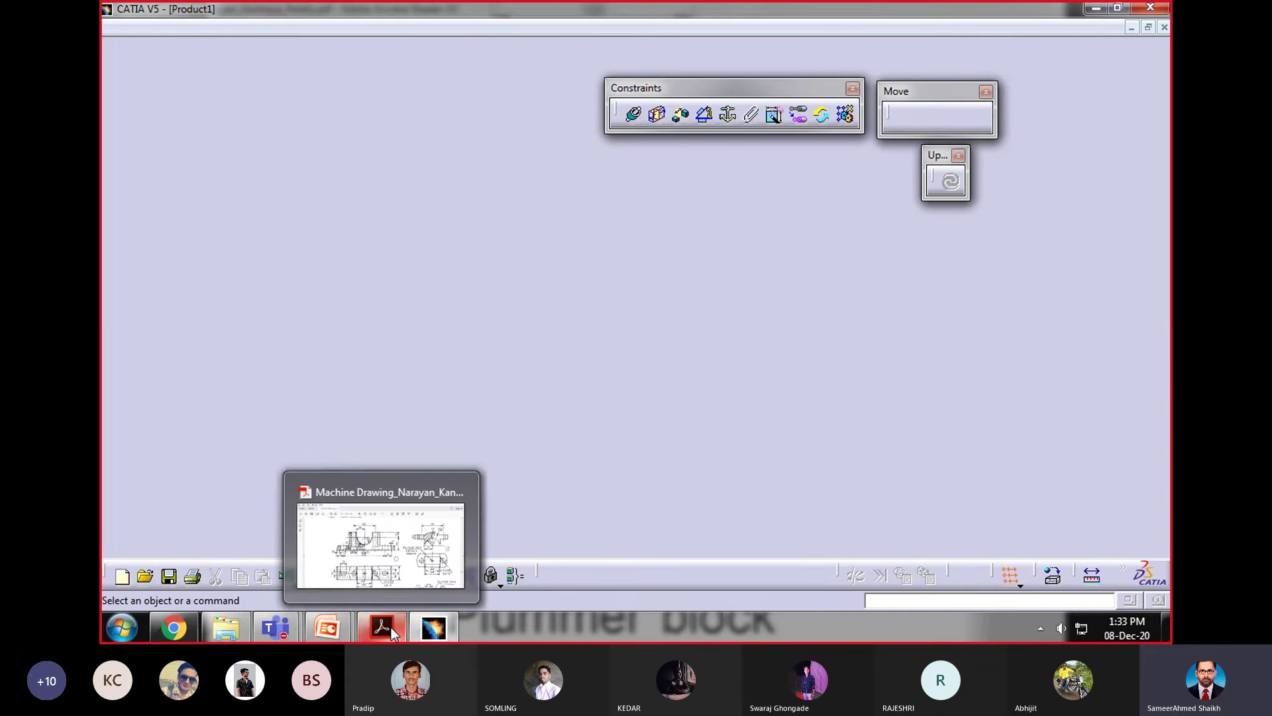
Step: Switch to the PowerPoint slide show to examine the plummer block reference drawing, and return to CATIA
{"action": "mouse_move", "coordinate": [335, 622]}
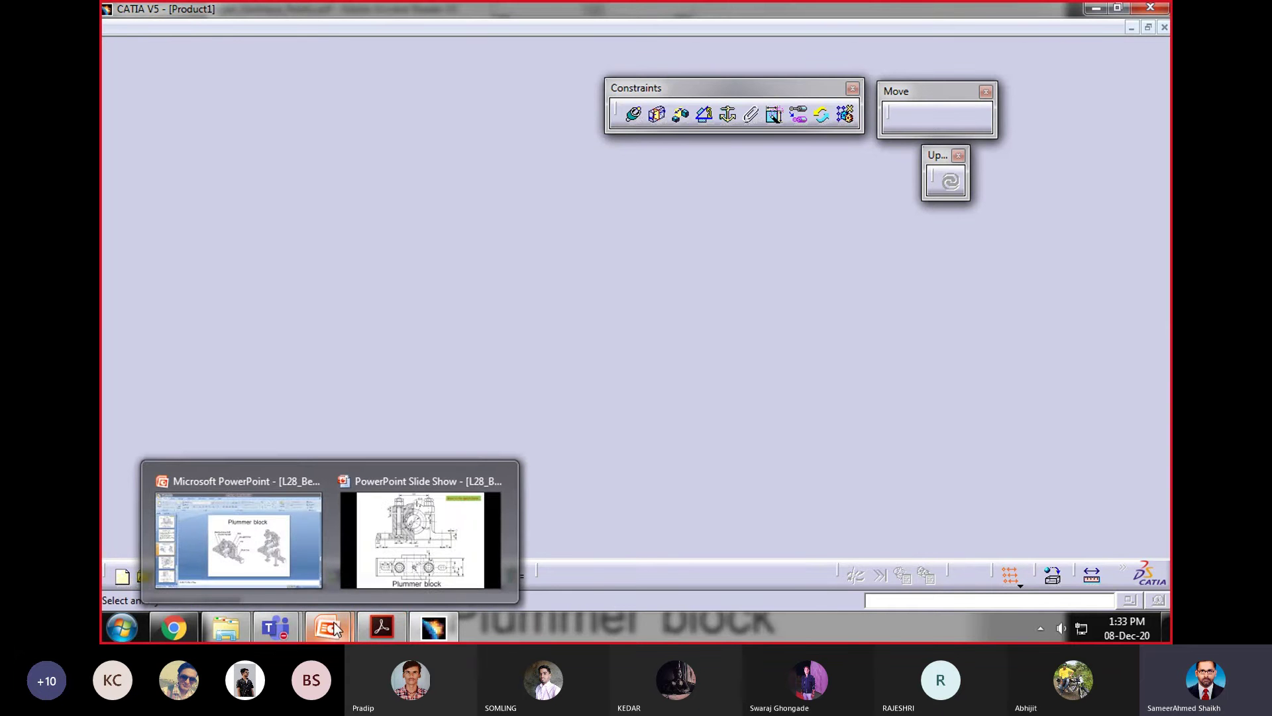
{"action": "left_click", "coordinate": [388, 548]}
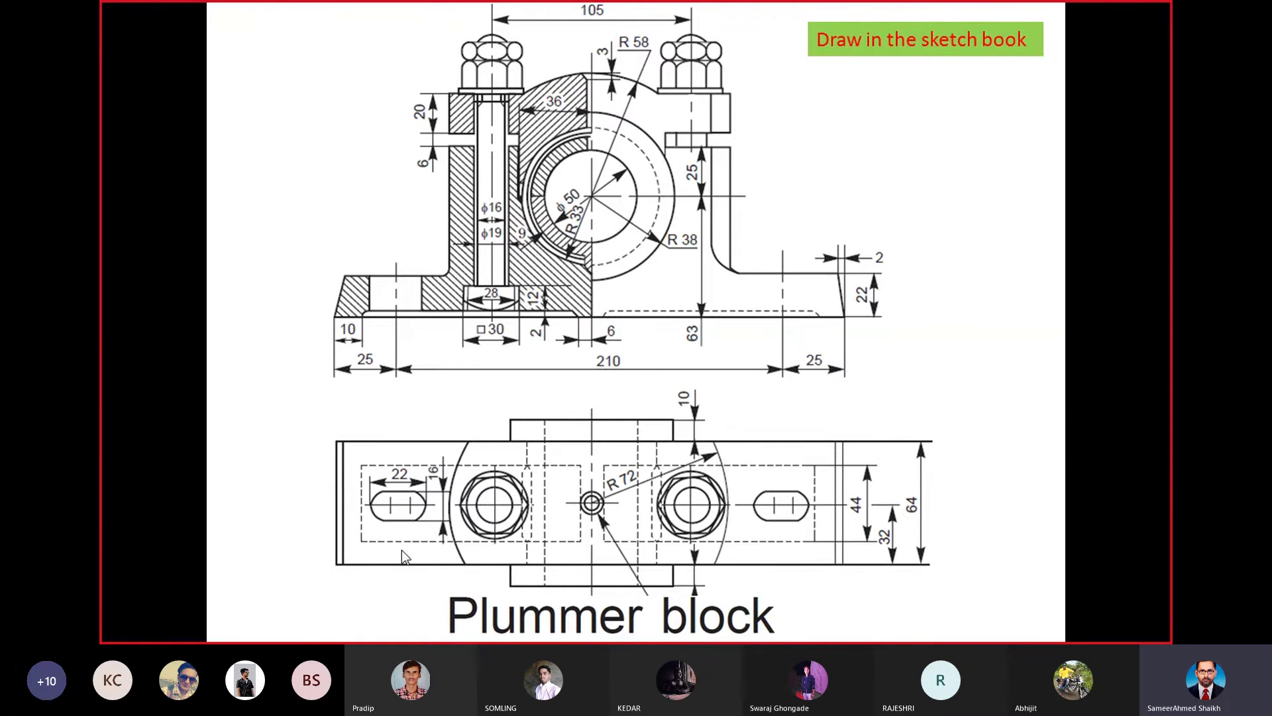
{"action": "key", "text": "alt+Tab"}
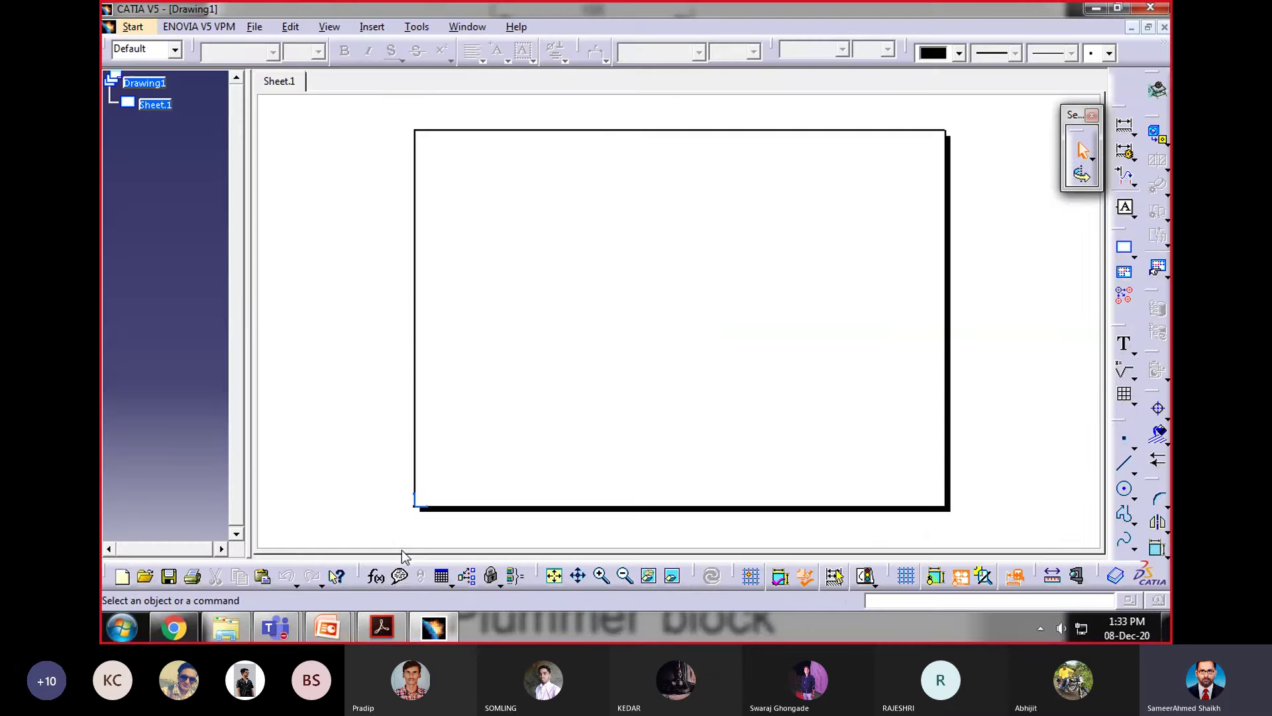
Step: Create a front view of the Product1 assembly on Sheet.1, using the cap's front face as the projection plane
{"action": "left_click_drag", "start_coordinate": [1080, 122], "coordinate": [1032, 96]}
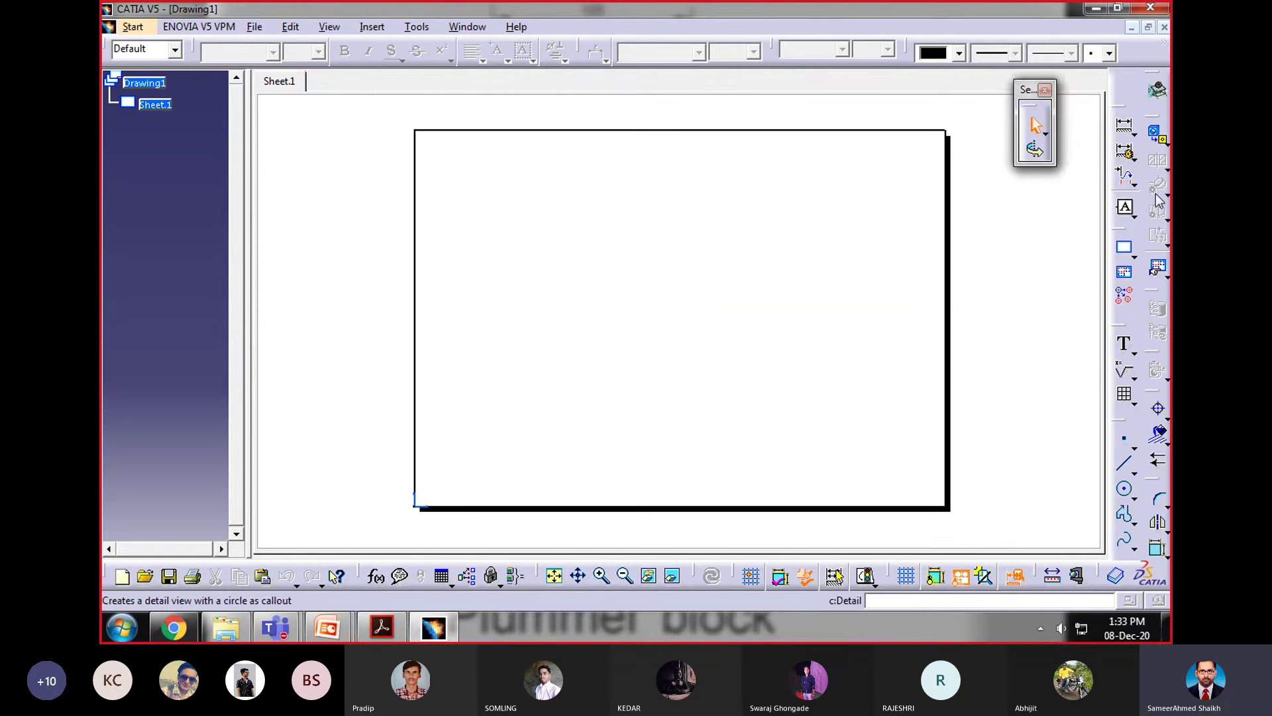
{"action": "left_click", "coordinate": [1157, 134]}
{"action": "left_click", "coordinate": [467, 27]}
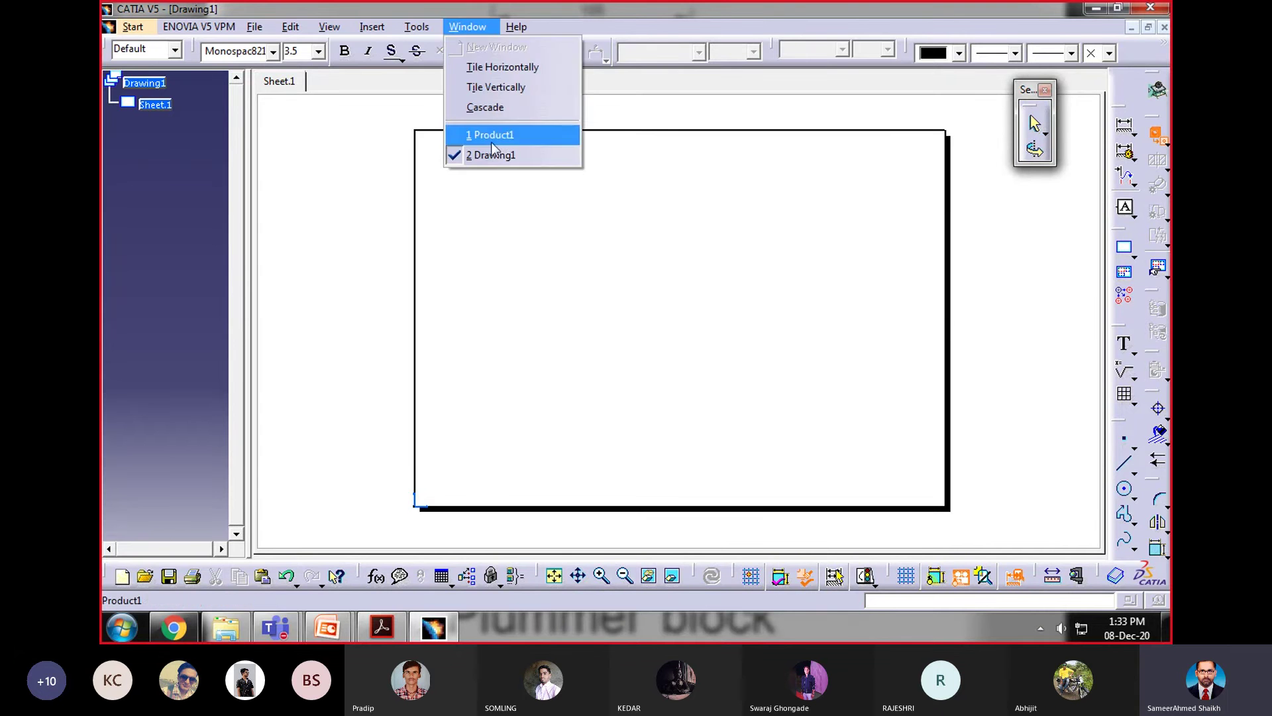
{"action": "left_click", "coordinate": [491, 135]}
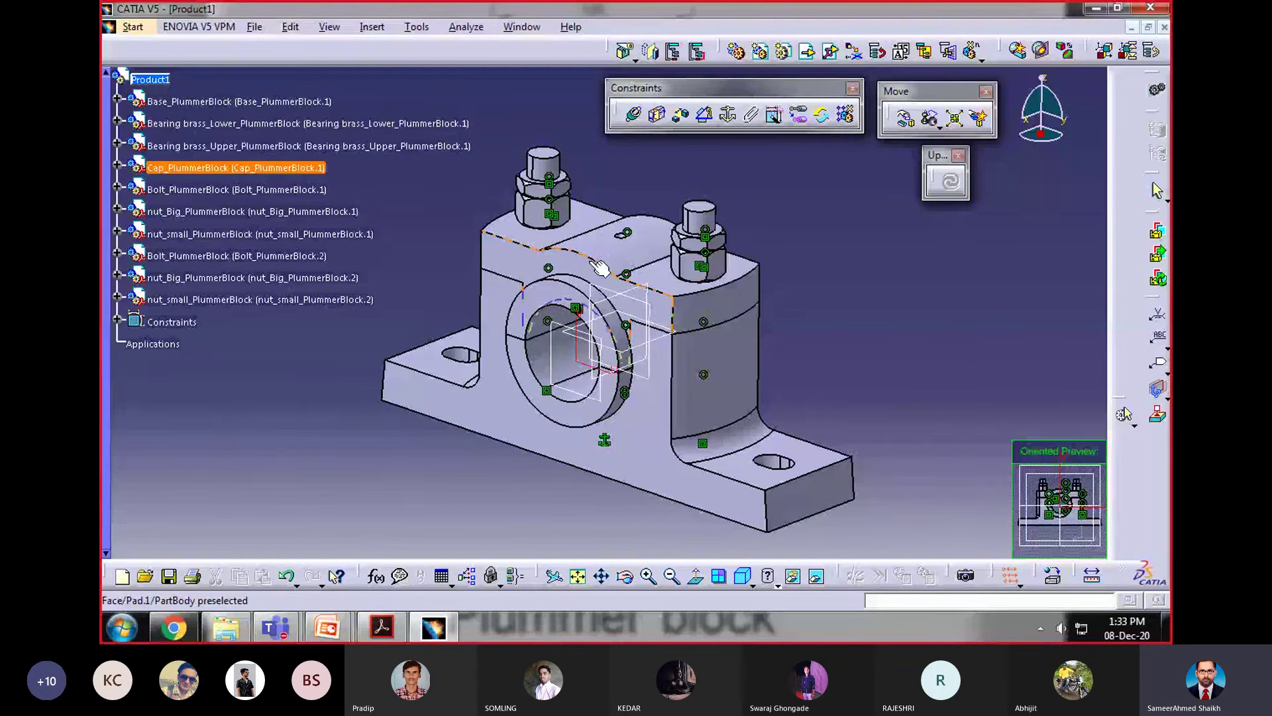
{"action": "left_click", "coordinate": [599, 267]}
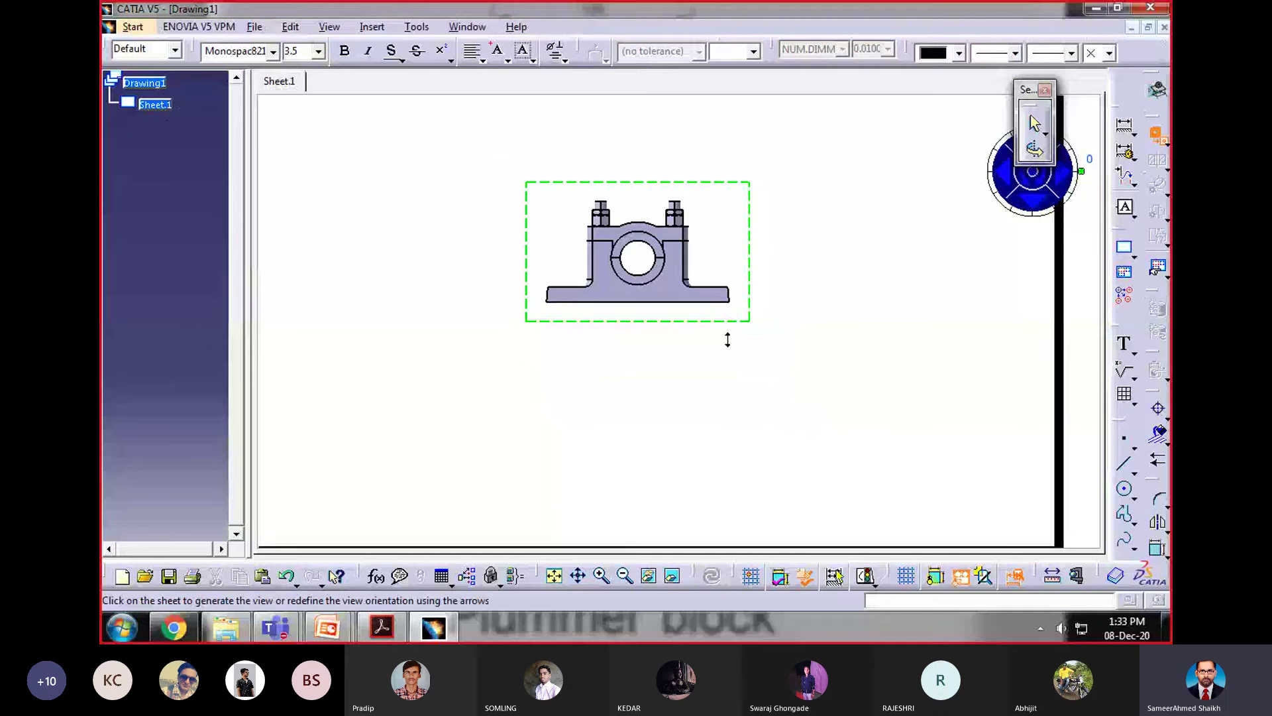
{"action": "left_click", "coordinate": [726, 379]}
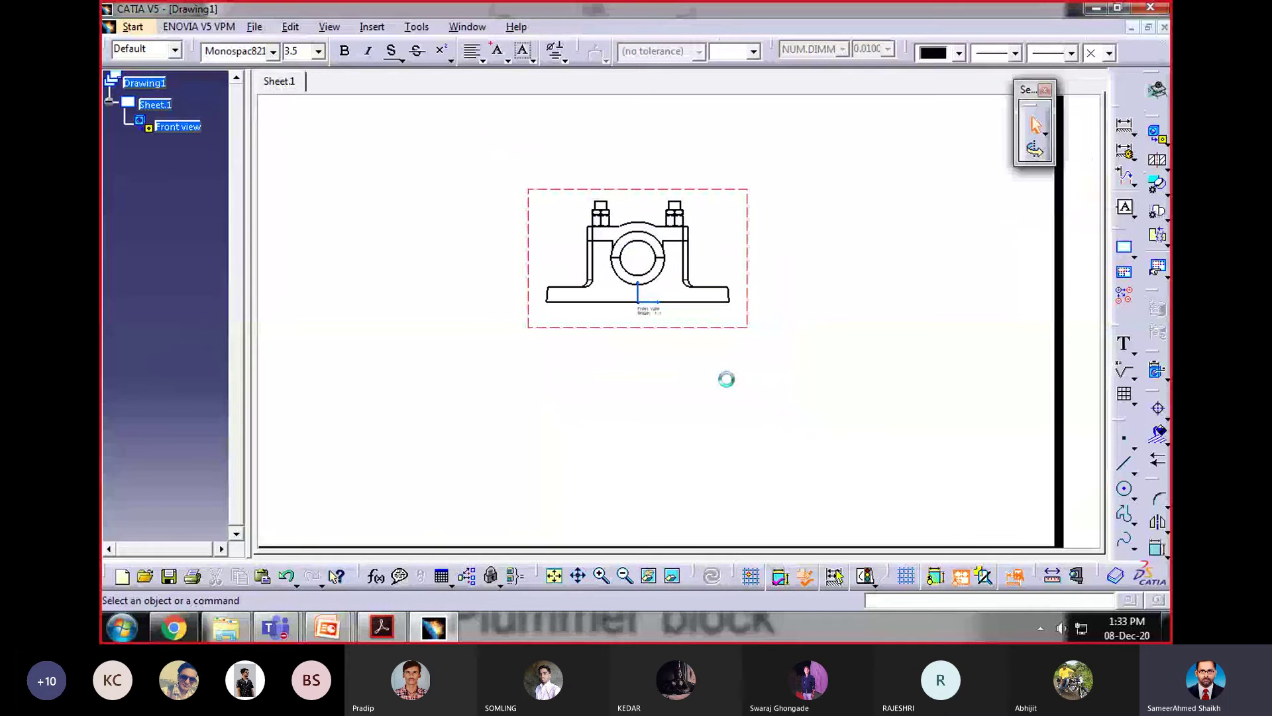
Step: Turn on hidden lines, axis, center lines and threads in the front view's dress-up properties
{"action": "scroll", "coordinate": [690, 328], "scroll_direction": "up", "scroll_amount": 2}
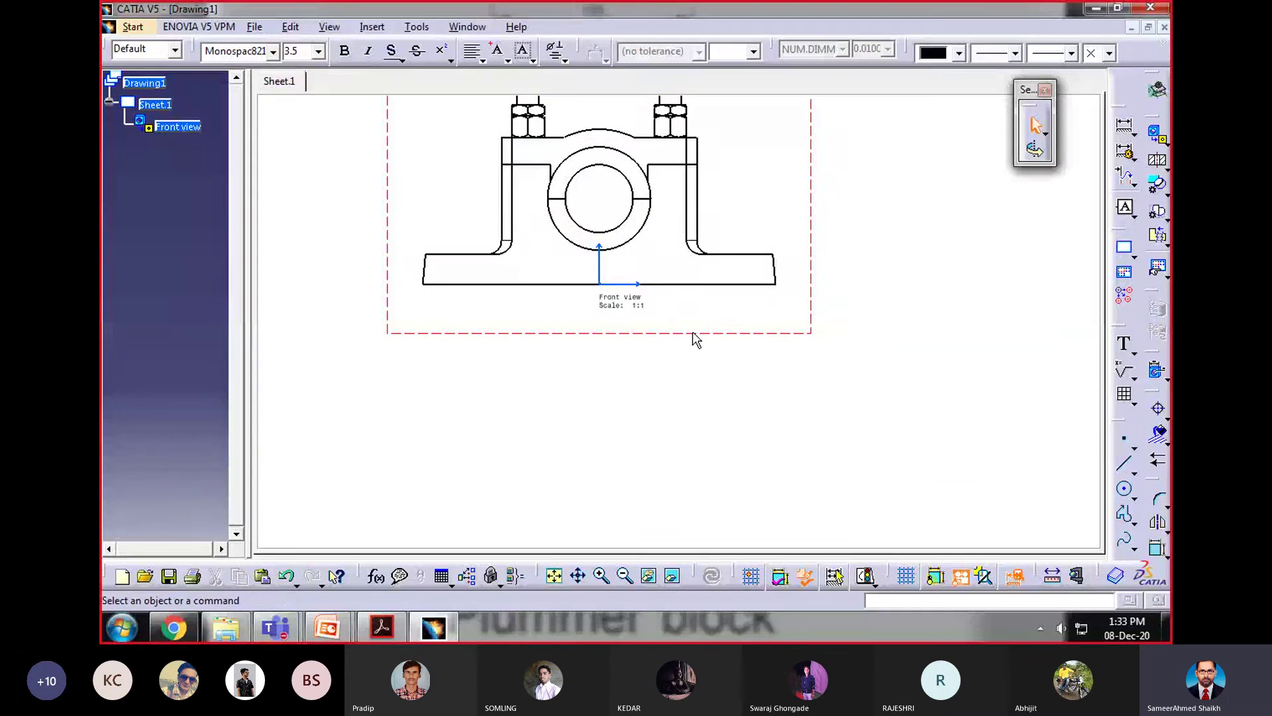
{"action": "left_click", "coordinate": [692, 332]}
{"action": "right_click", "coordinate": [694, 336]}
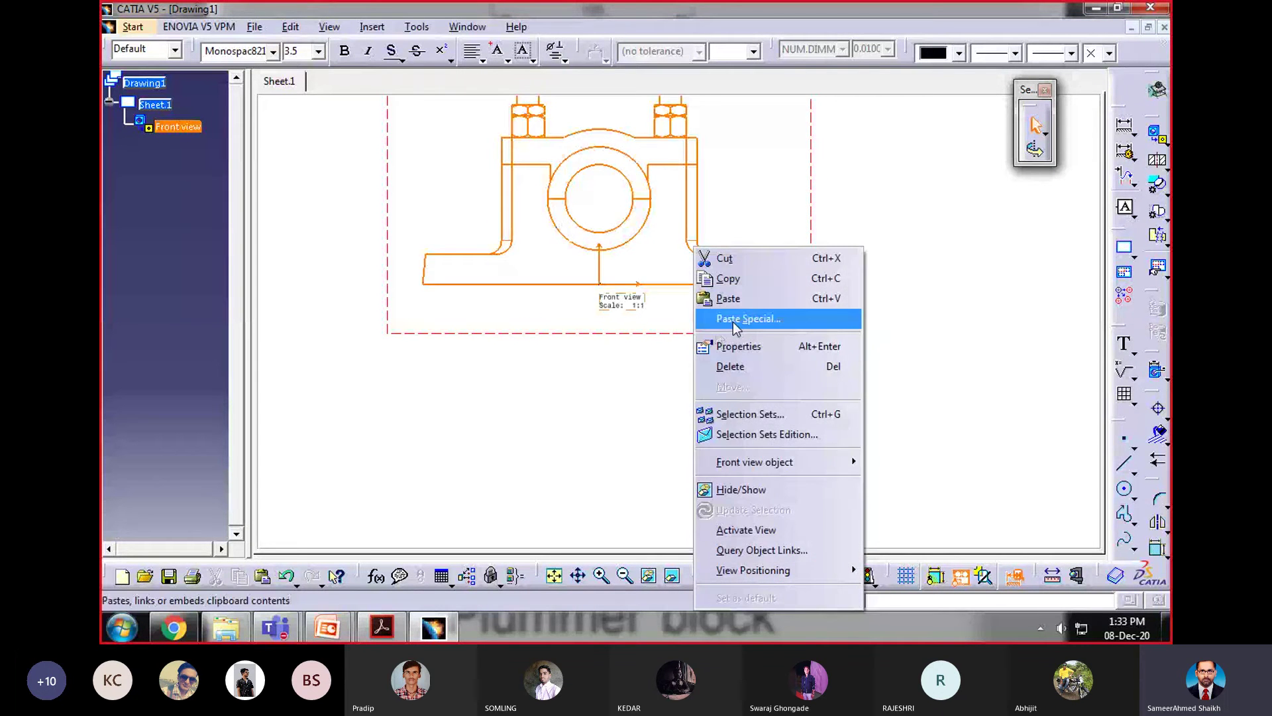
{"action": "left_click", "coordinate": [735, 346]}
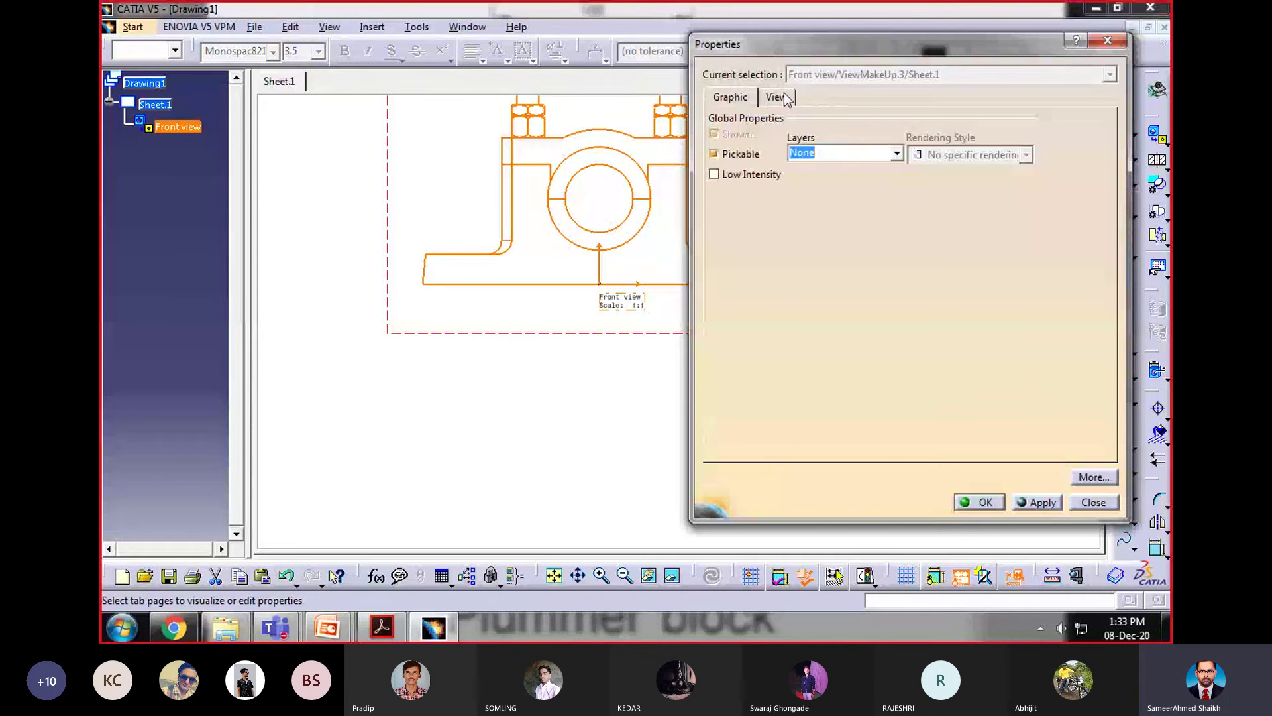
{"action": "left_click", "coordinate": [778, 97]}
{"action": "left_click", "coordinate": [729, 253]}
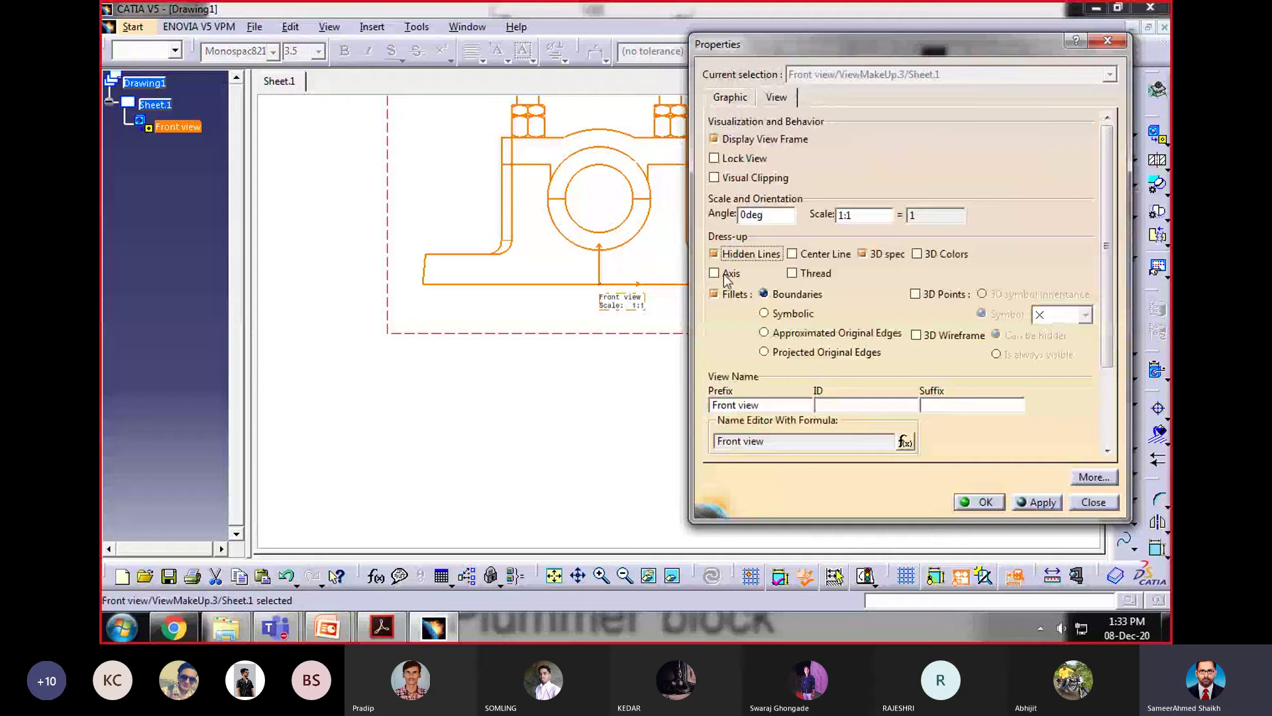
{"action": "left_click", "coordinate": [727, 272]}
{"action": "left_click", "coordinate": [801, 253]}
{"action": "left_click", "coordinate": [795, 278]}
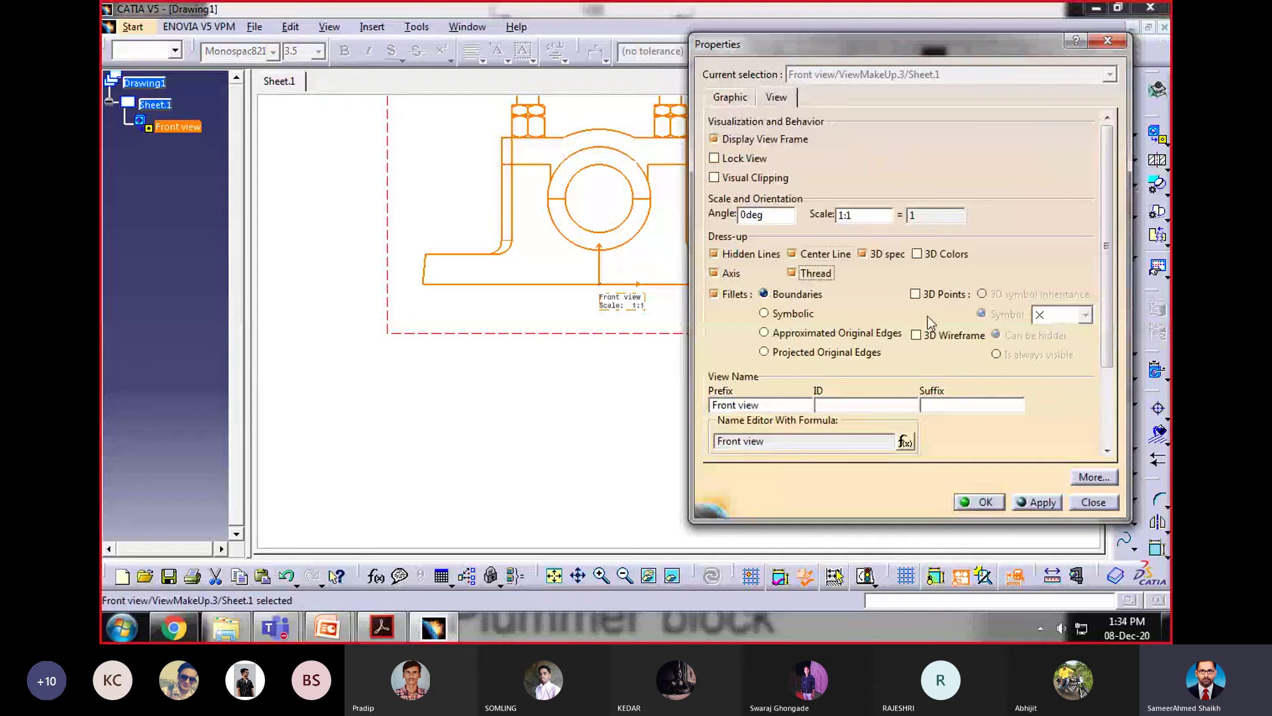
{"action": "left_click", "coordinate": [1035, 505]}
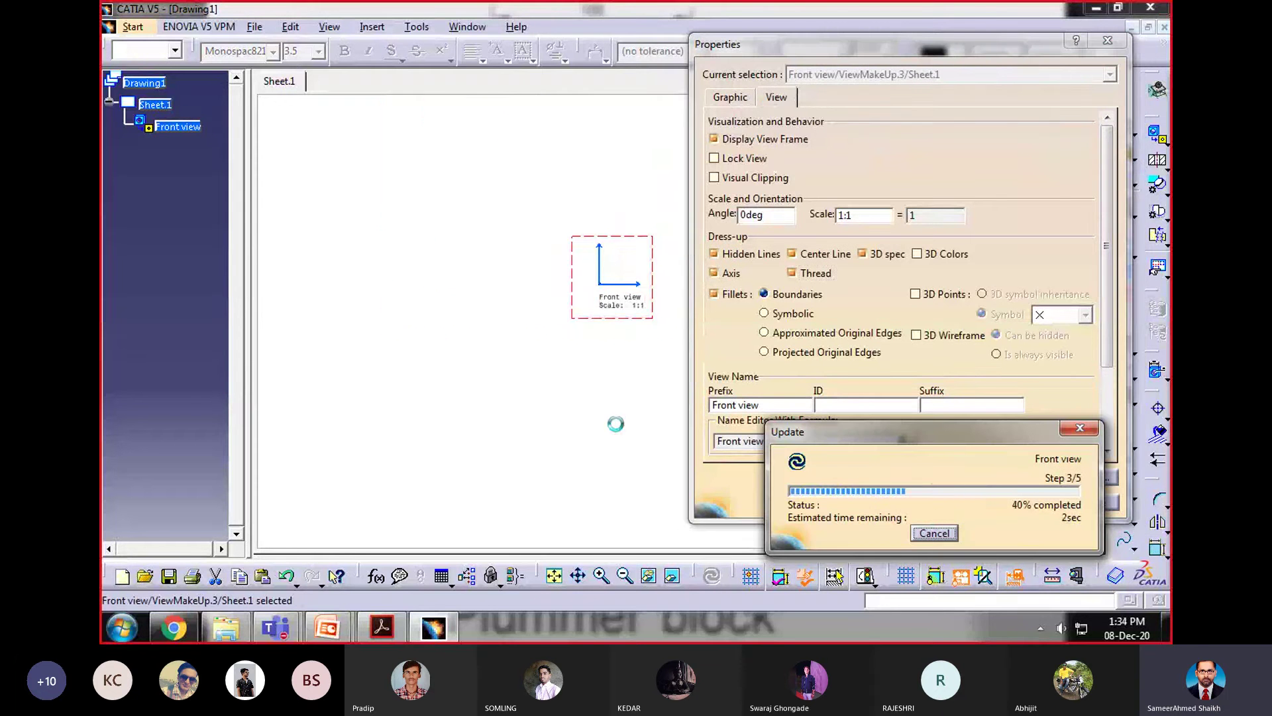
{"action": "left_click", "coordinate": [986, 503]}
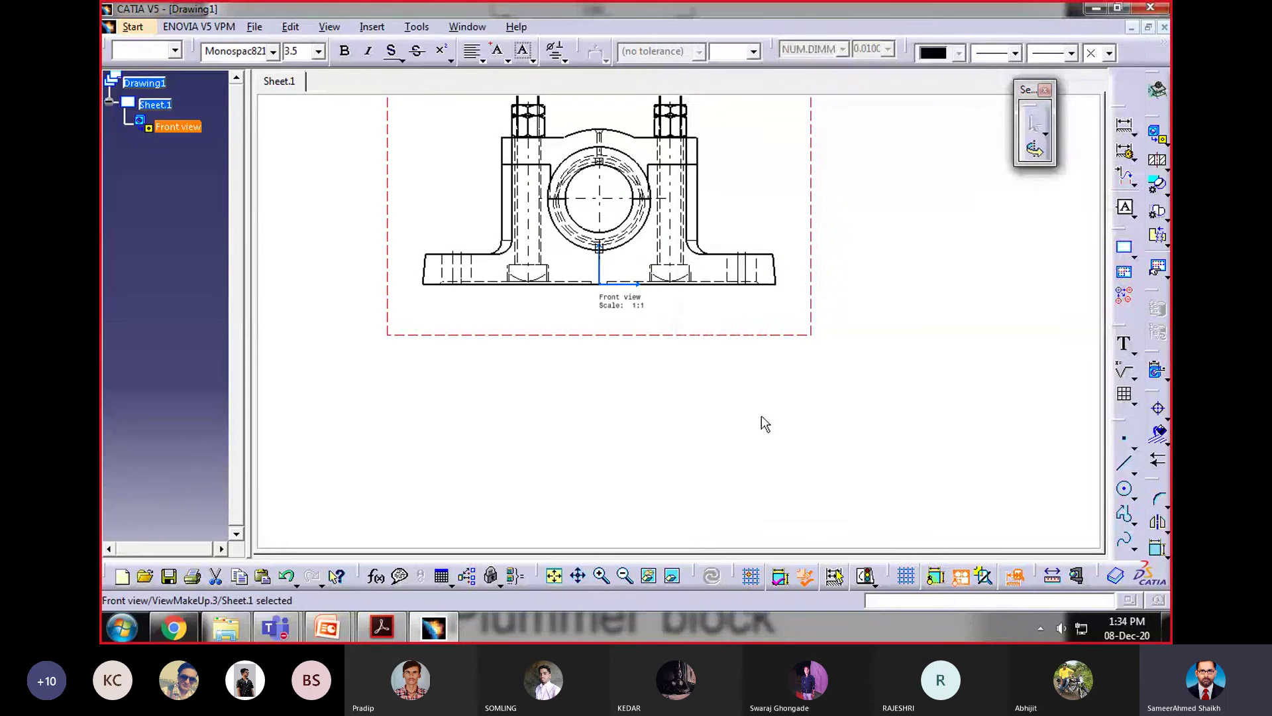
Step: Examine the hidden lines around the bearing bore in the front view, compare them with the Product1 assembly, and return to Drawing1
{"action": "mouse_move", "coordinate": [724, 394]}
{"action": "middle_mouse_down", "text": "ctrl"}
{"action": "mouse_move", "coordinate": [717, 314]}
{"action": "mouse_move", "coordinate": [777, 321]}
{"action": "mouse_move", "coordinate": [703, 311]}
{"action": "mouse_move", "coordinate": [677, 364]}
{"action": "mouse_move", "coordinate": [670, 308]}
{"action": "middle_mouse_up", "text": "ctrl"}
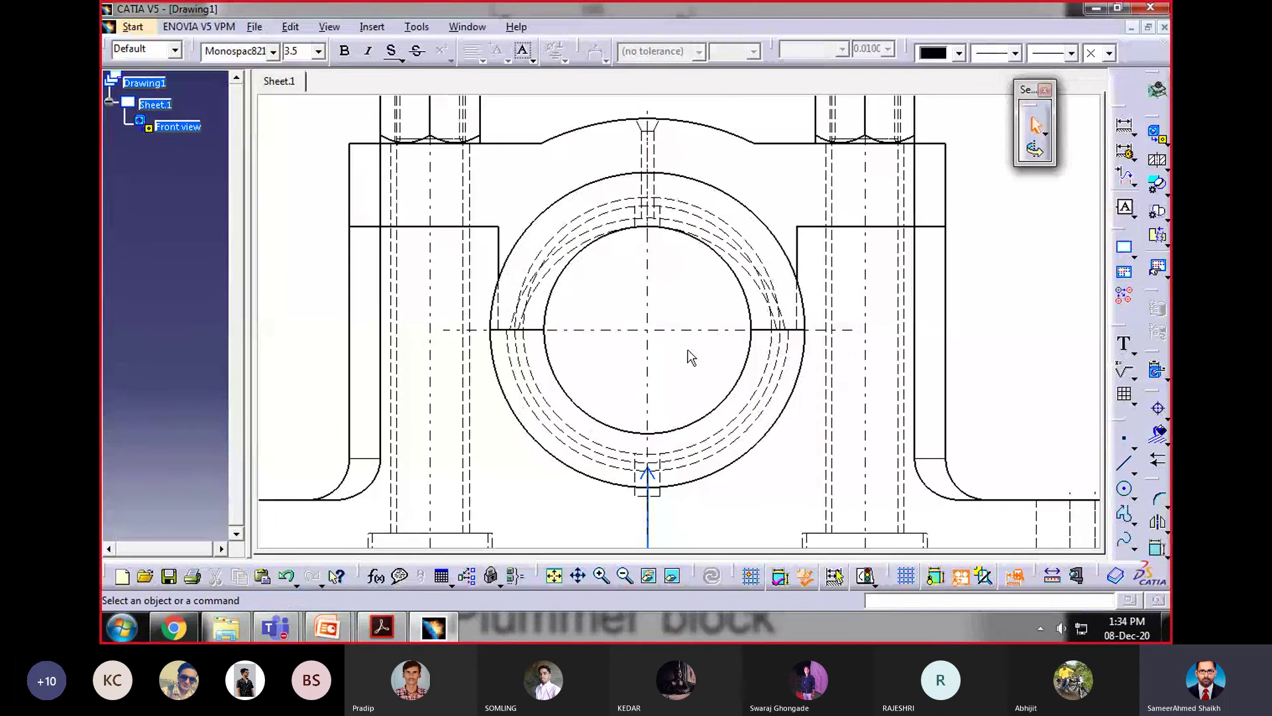
{"action": "mouse_move", "coordinate": [691, 358]}
{"action": "middle_mouse_down"}
{"action": "mouse_move", "coordinate": [672, 391]}
{"action": "mouse_move", "coordinate": [678, 276]}
{"action": "mouse_move", "coordinate": [630, 444]}
{"action": "mouse_move", "coordinate": [716, 306]}
{"action": "mouse_move", "coordinate": [723, 325]}
{"action": "middle_mouse_up"}
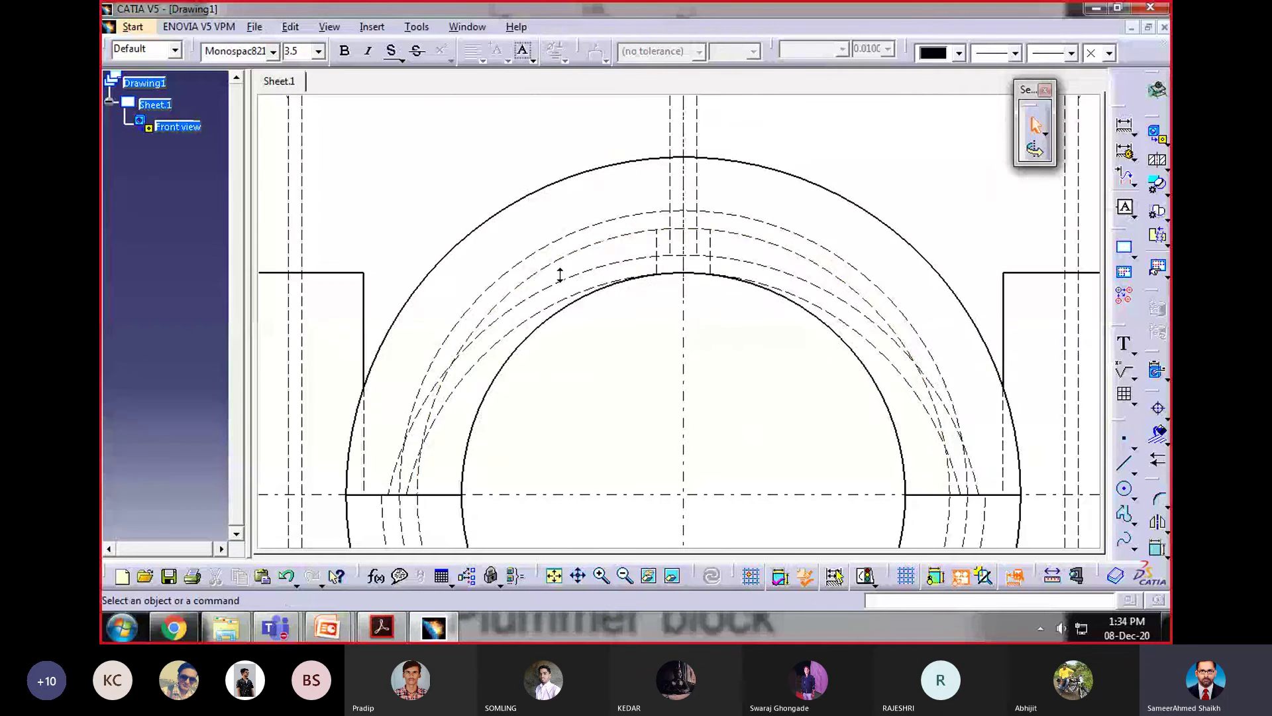
{"action": "middle_click_drag", "start_coordinate": [560, 275], "coordinate": [647, 292], "text": "ctrl"}
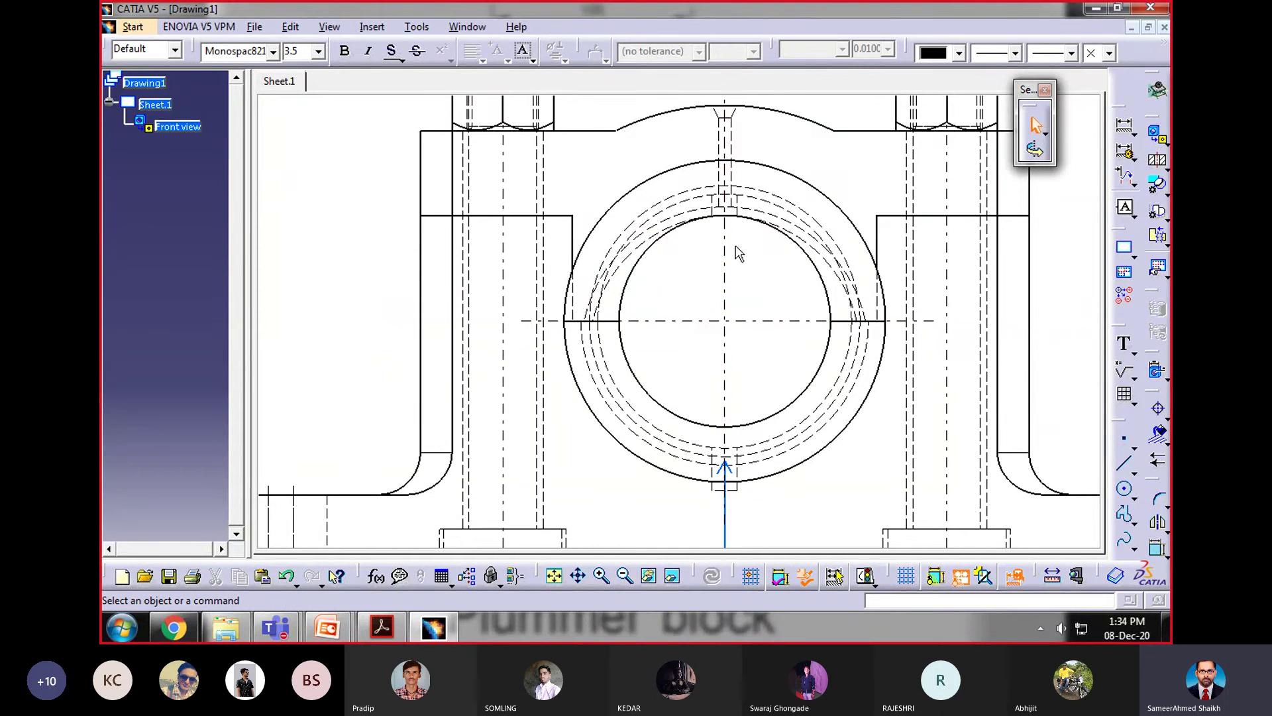
{"action": "scroll", "coordinate": [737, 251], "scroll_direction": "down", "scroll_amount": 5}
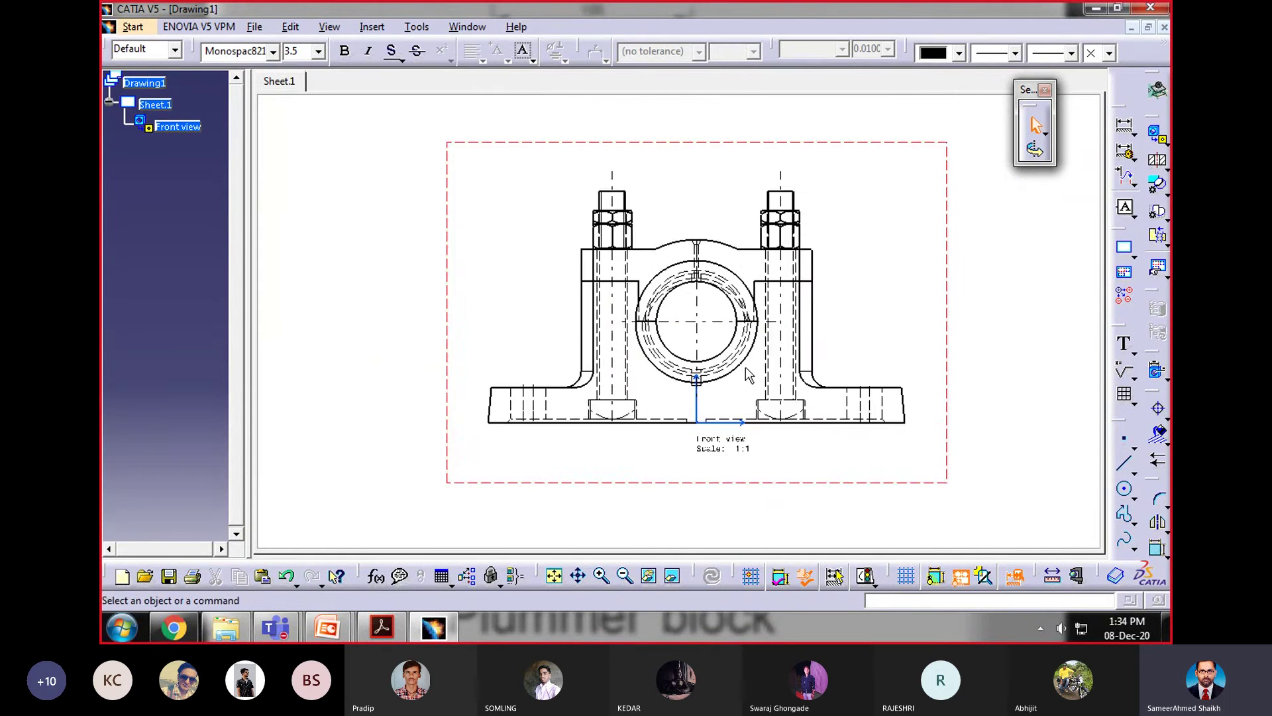
{"action": "left_click", "coordinate": [467, 26]}
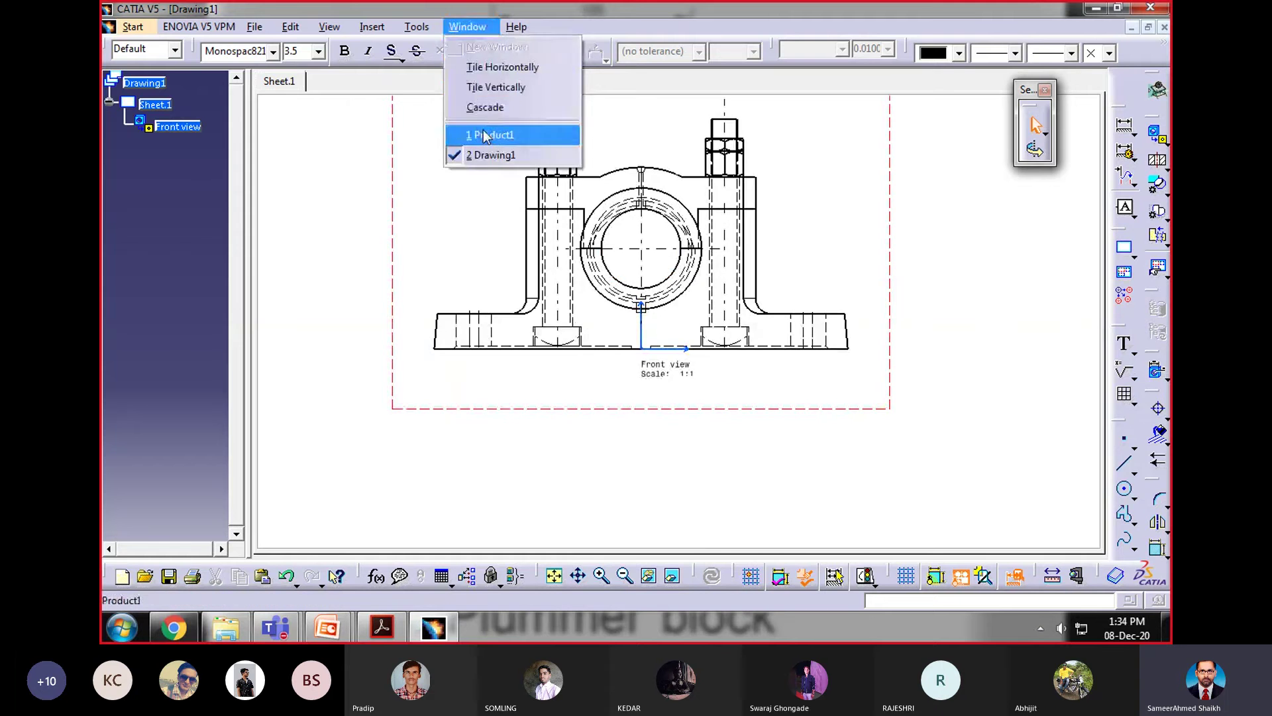
{"action": "left_click", "coordinate": [489, 132]}
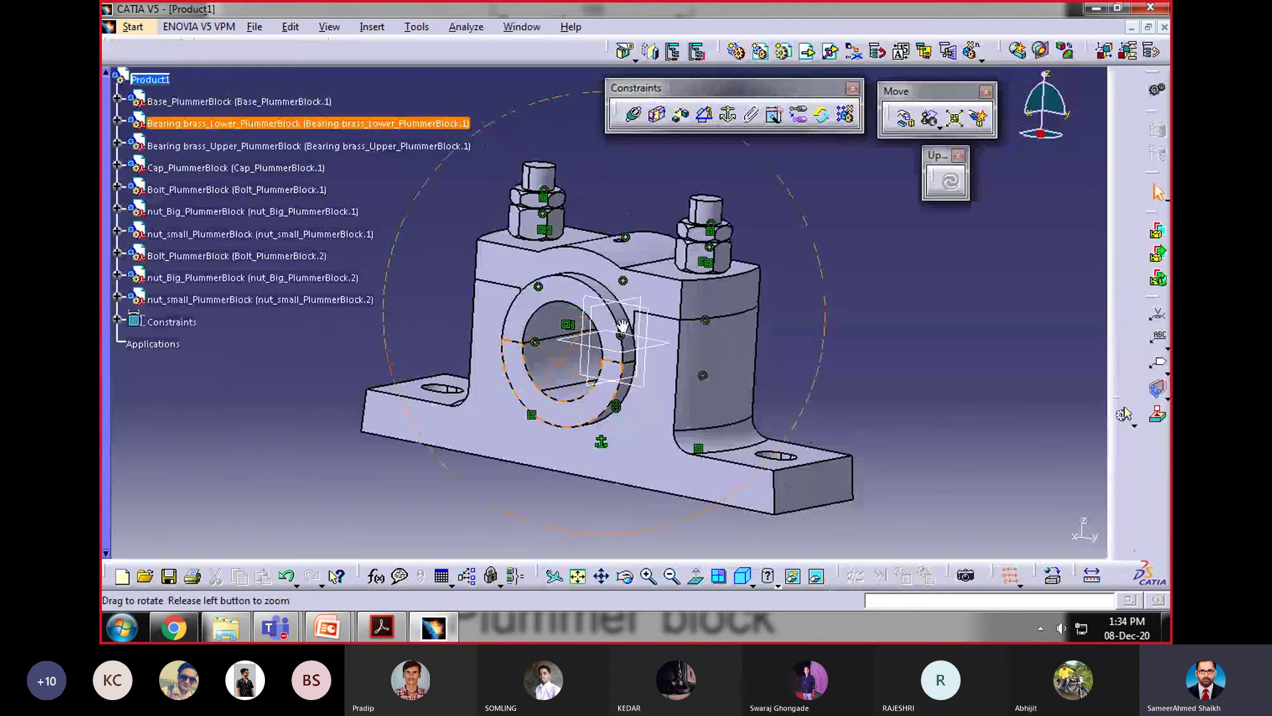
{"action": "middle_click_drag", "start_coordinate": [636, 332], "coordinate": [663, 339]}
{"action": "left_click", "coordinate": [522, 26]}
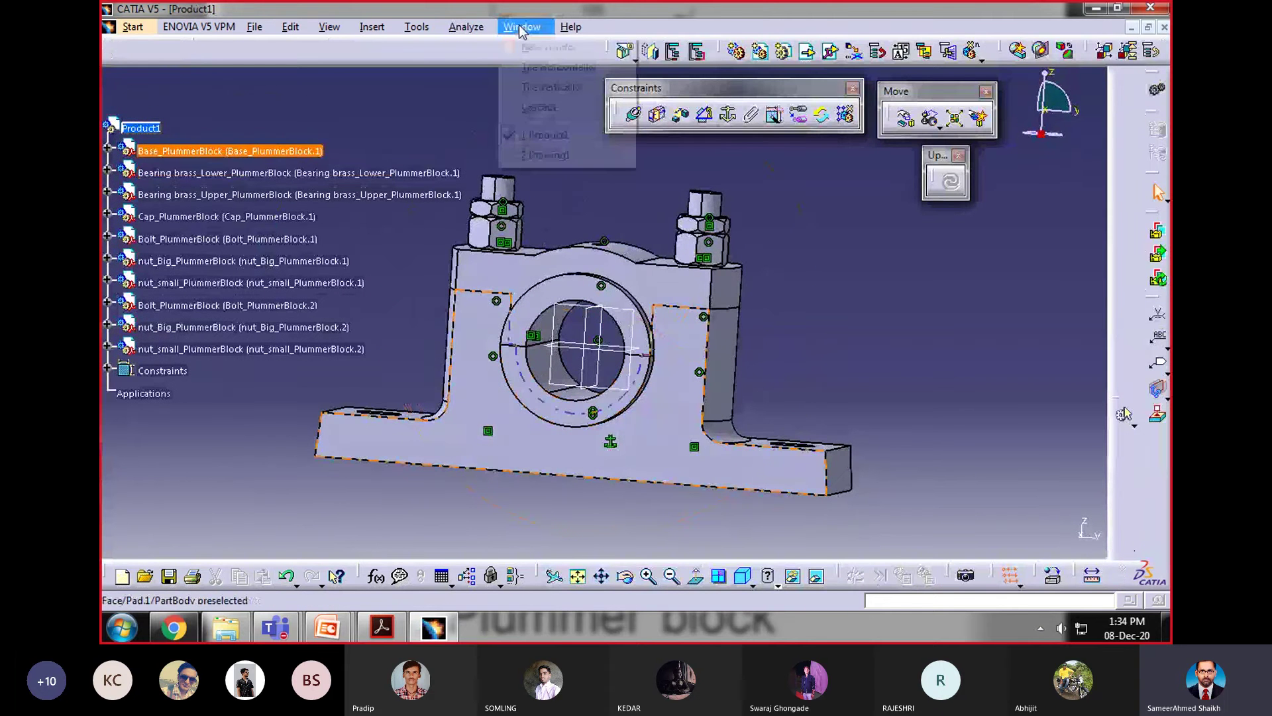
{"action": "left_click", "coordinate": [538, 154]}
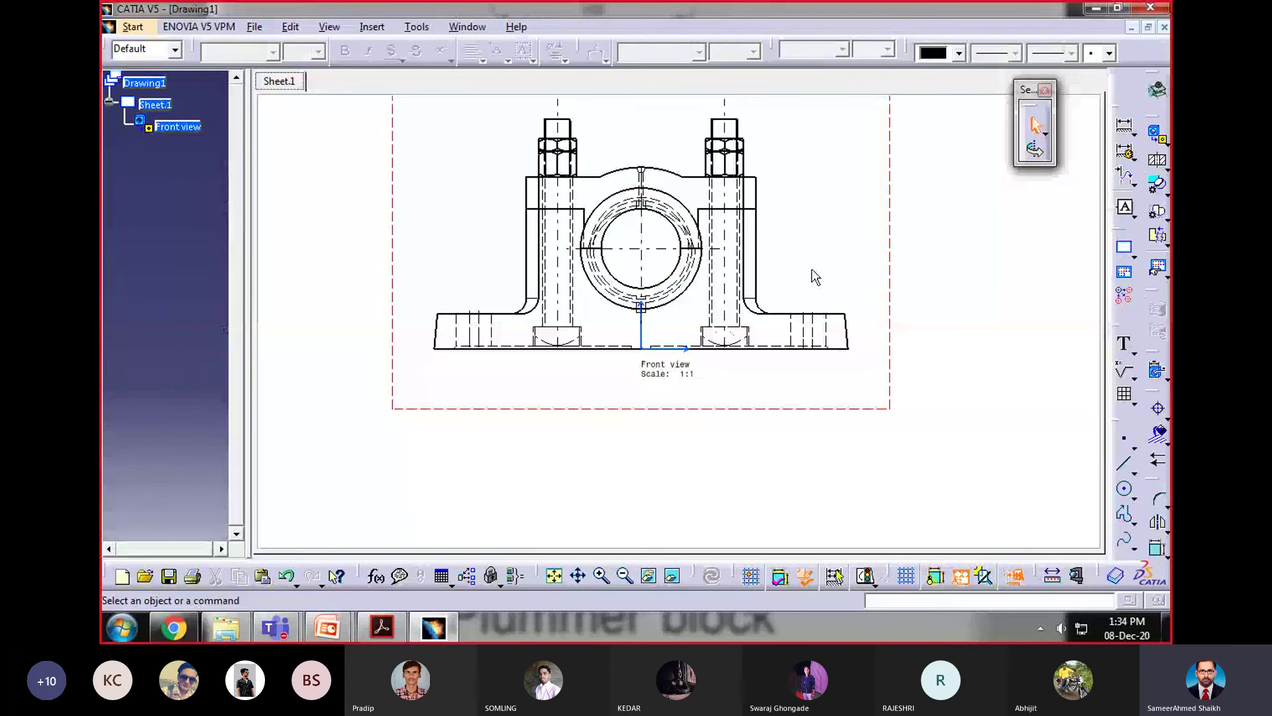
Step: Create a projected top view of the plummer block directly below the front view
{"action": "middle_click_drag", "start_coordinate": [882, 261], "coordinate": [782, 253], "text": "ctrl"}
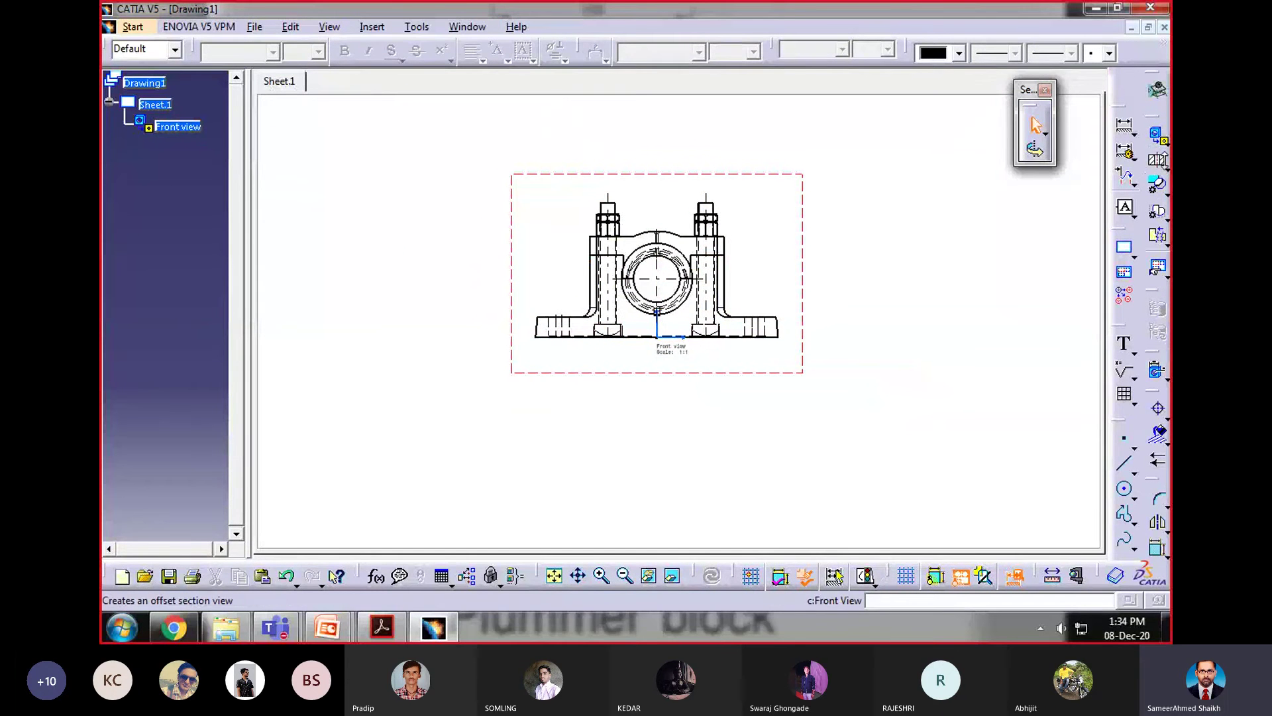
{"action": "left_click", "coordinate": [1166, 141]}
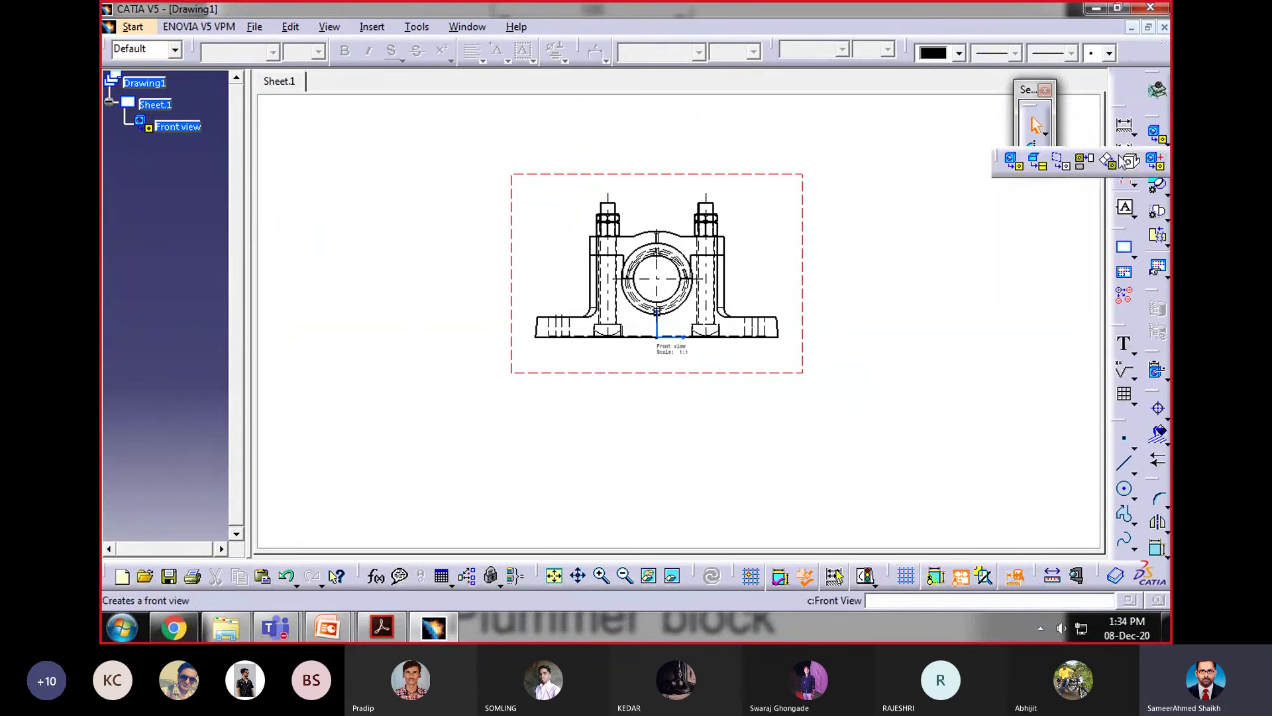
{"action": "left_click", "coordinate": [1062, 169]}
{"action": "left_click", "coordinate": [663, 446]}
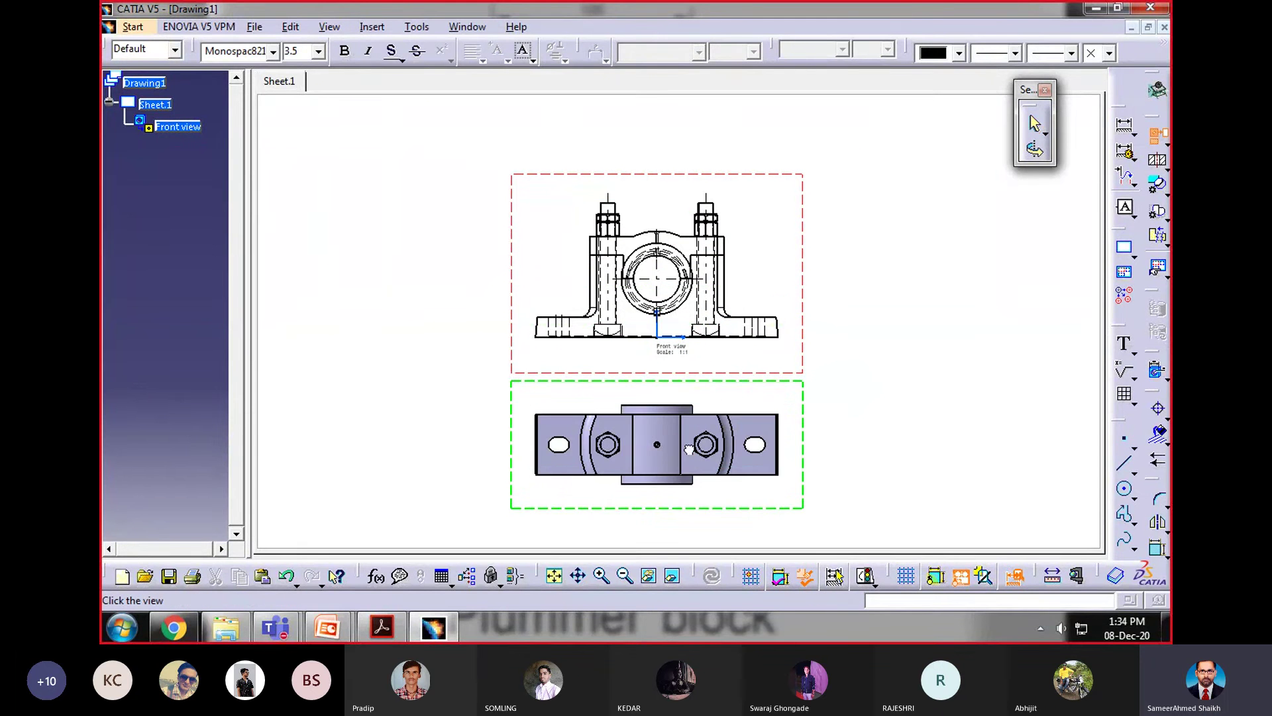
Step: Activate the top view on Sheet.1 as the current working view
{"action": "middle_click_drag", "start_coordinate": [878, 316], "coordinate": [879, 251]}
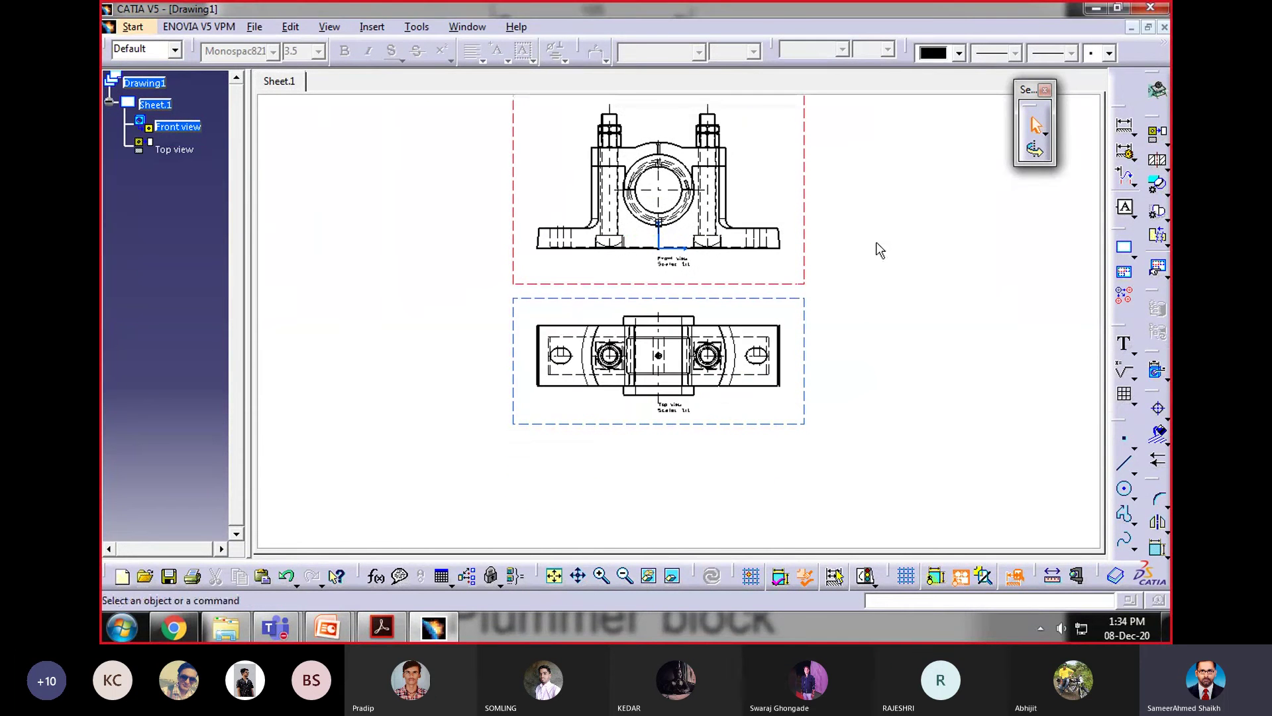
{"action": "left_click", "coordinate": [803, 299]}
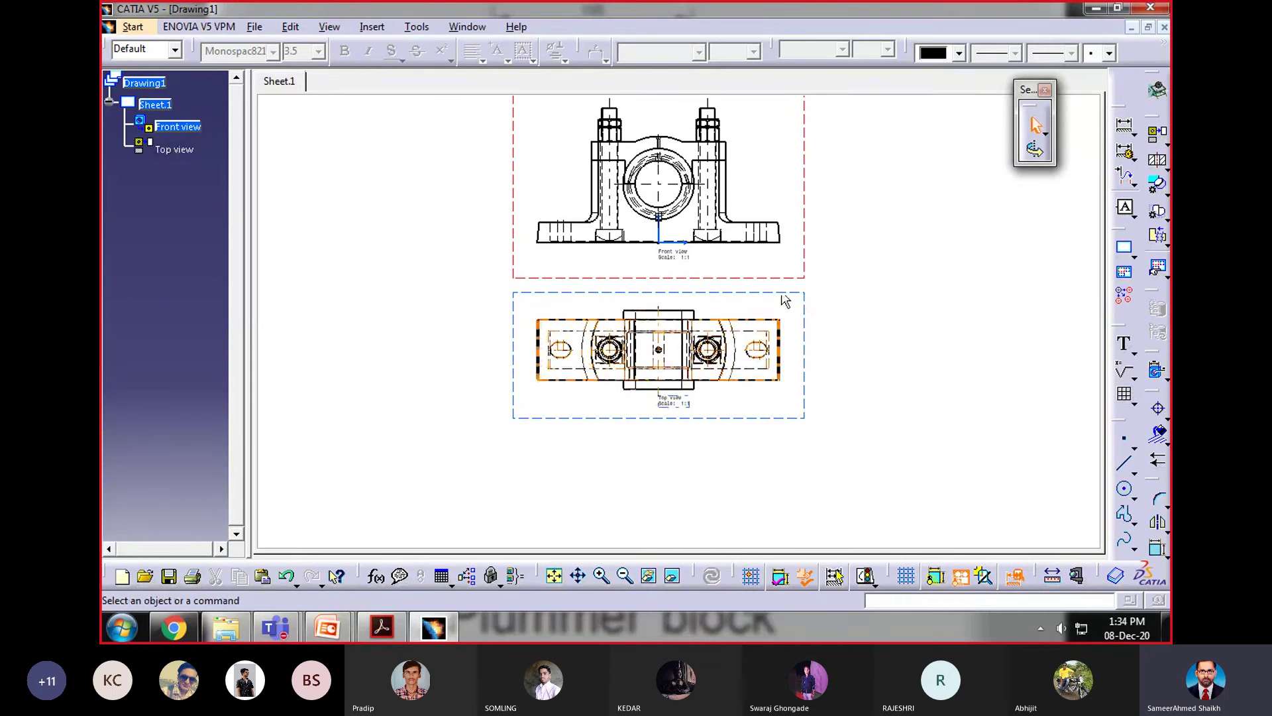
{"action": "right_click", "coordinate": [782, 296]}
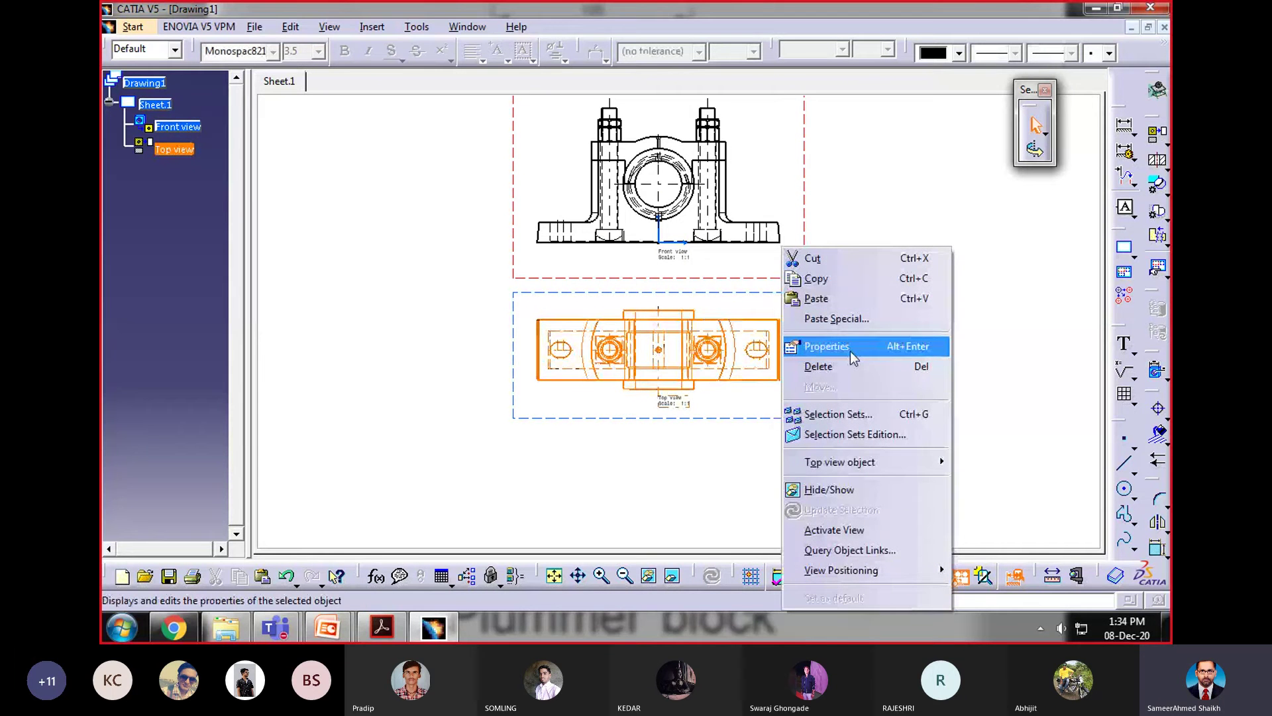
{"action": "left_click", "coordinate": [821, 530]}
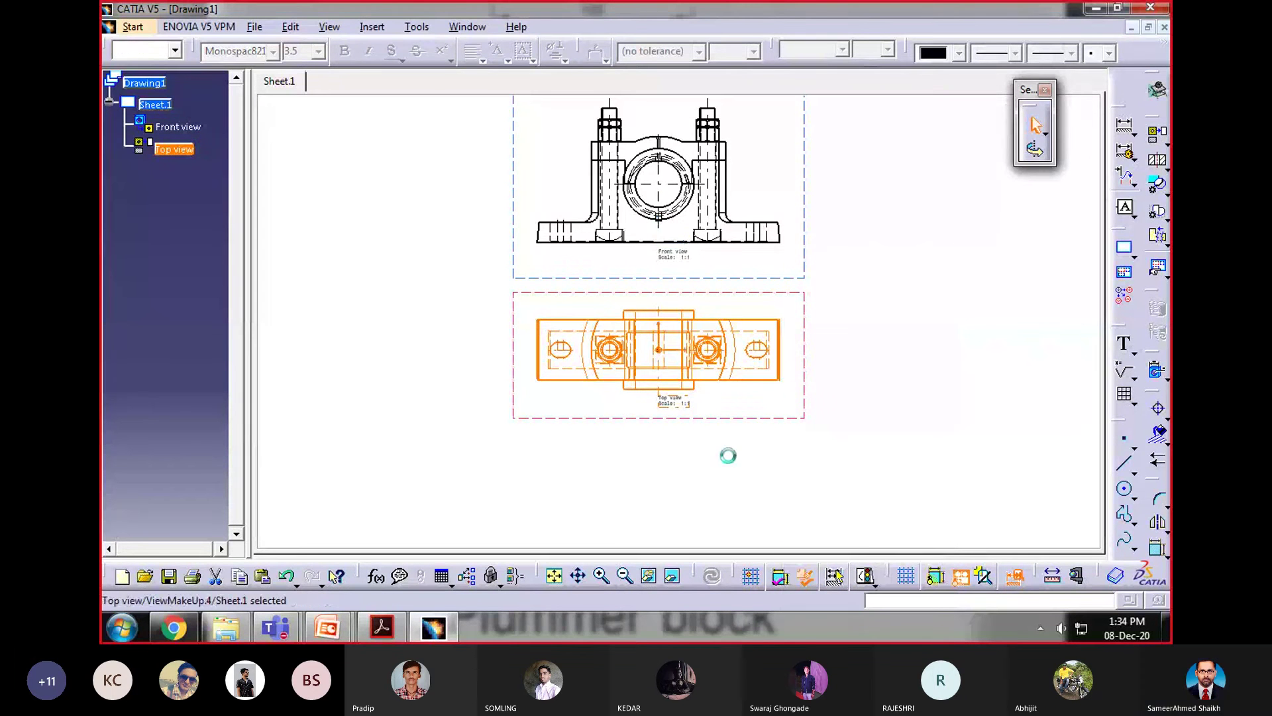
Step: Create an offset section view from a horizontal cutting line through the top view's center, and place it above the front view
{"action": "middle_click_drag", "start_coordinate": [820, 273], "coordinate": [795, 329]}
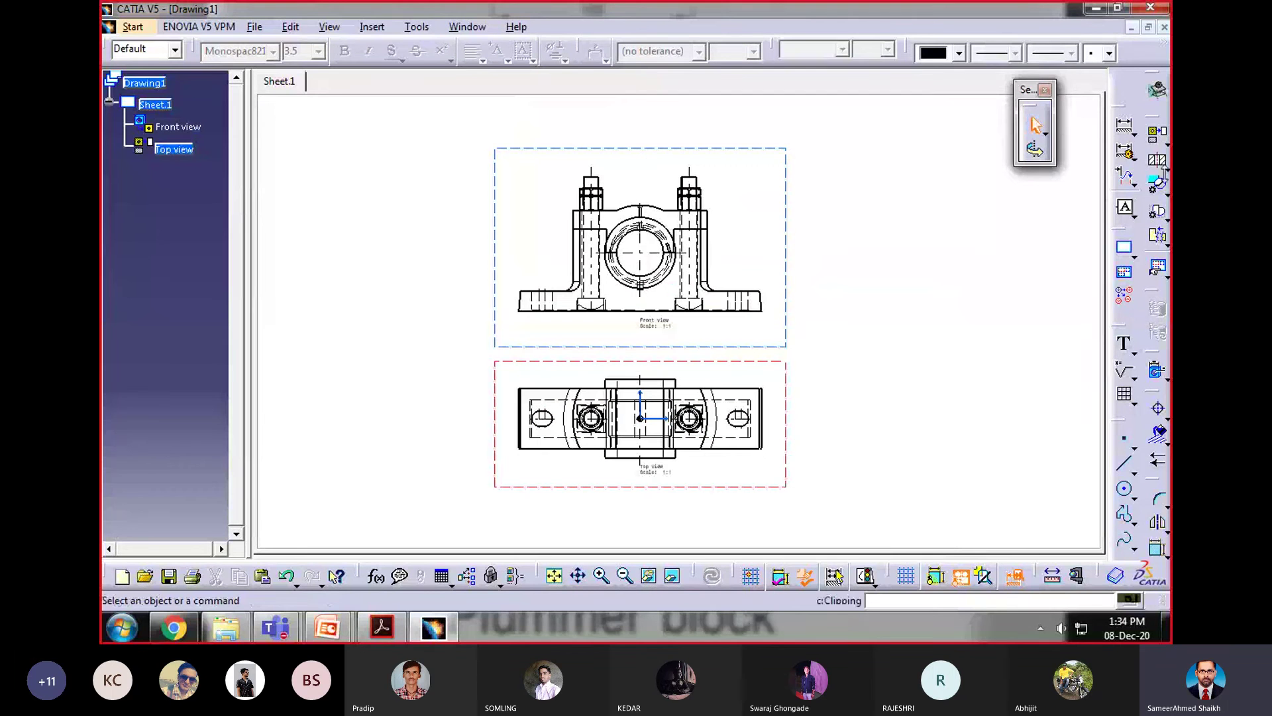
{"action": "left_click", "coordinate": [1158, 161]}
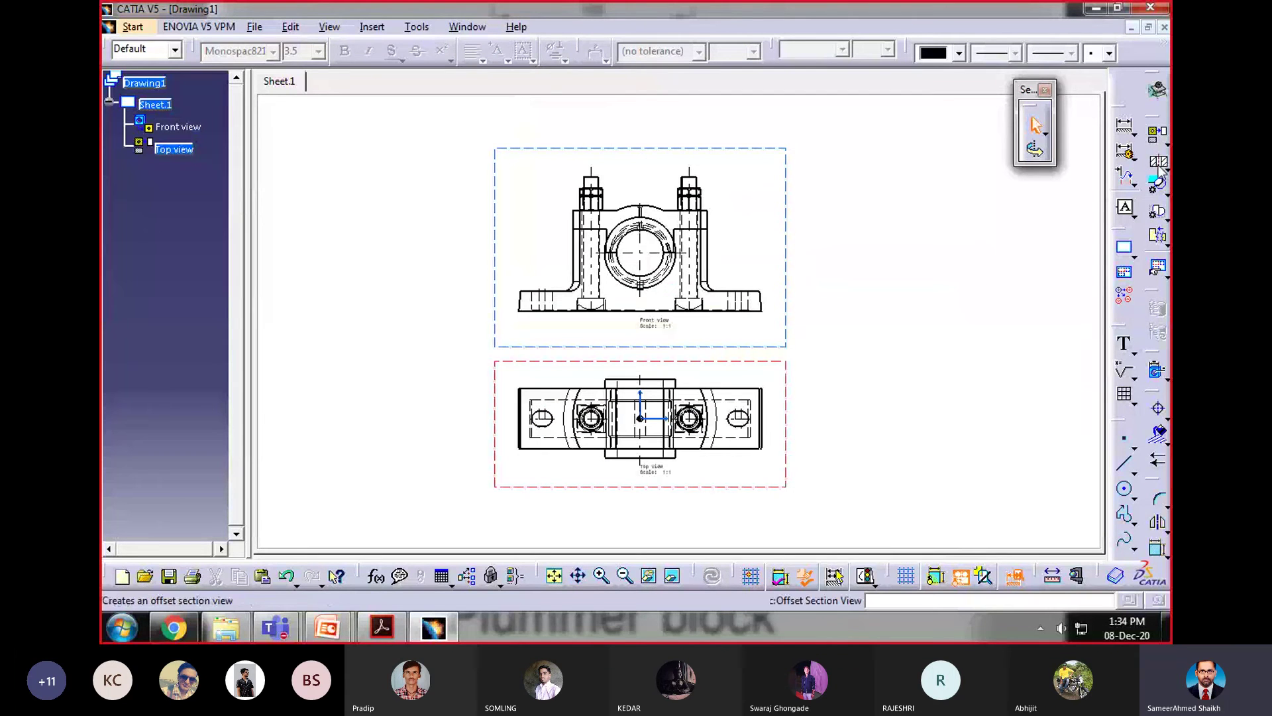
{"action": "left_click", "coordinate": [462, 418]}
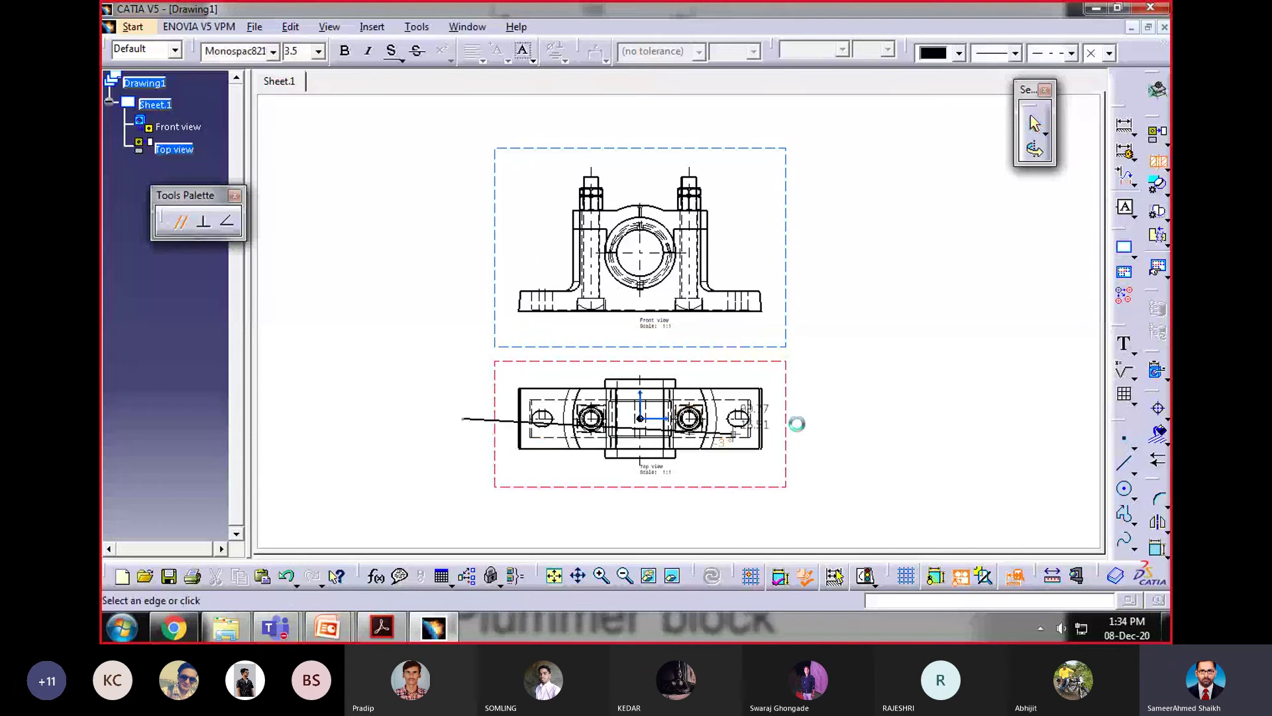
{"action": "double_click", "coordinate": [849, 418]}
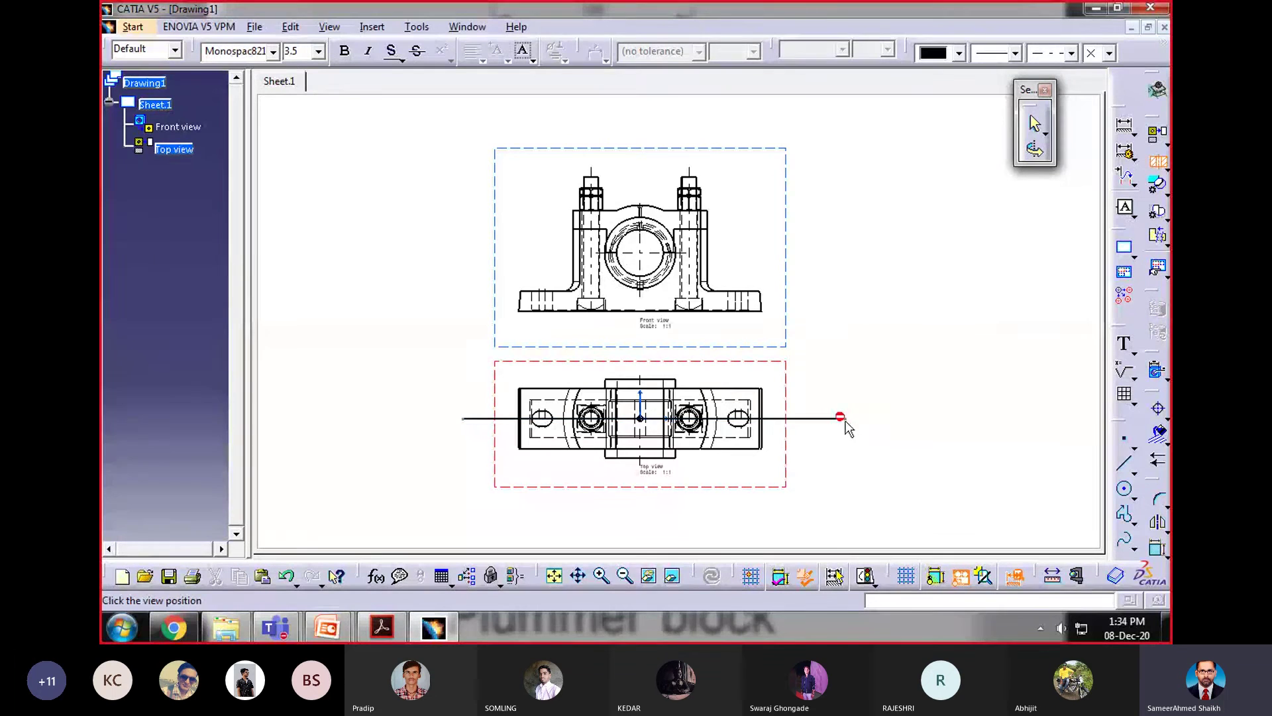
{"action": "scroll", "coordinate": [760, 227], "scroll_direction": "up", "scroll_amount": 3}
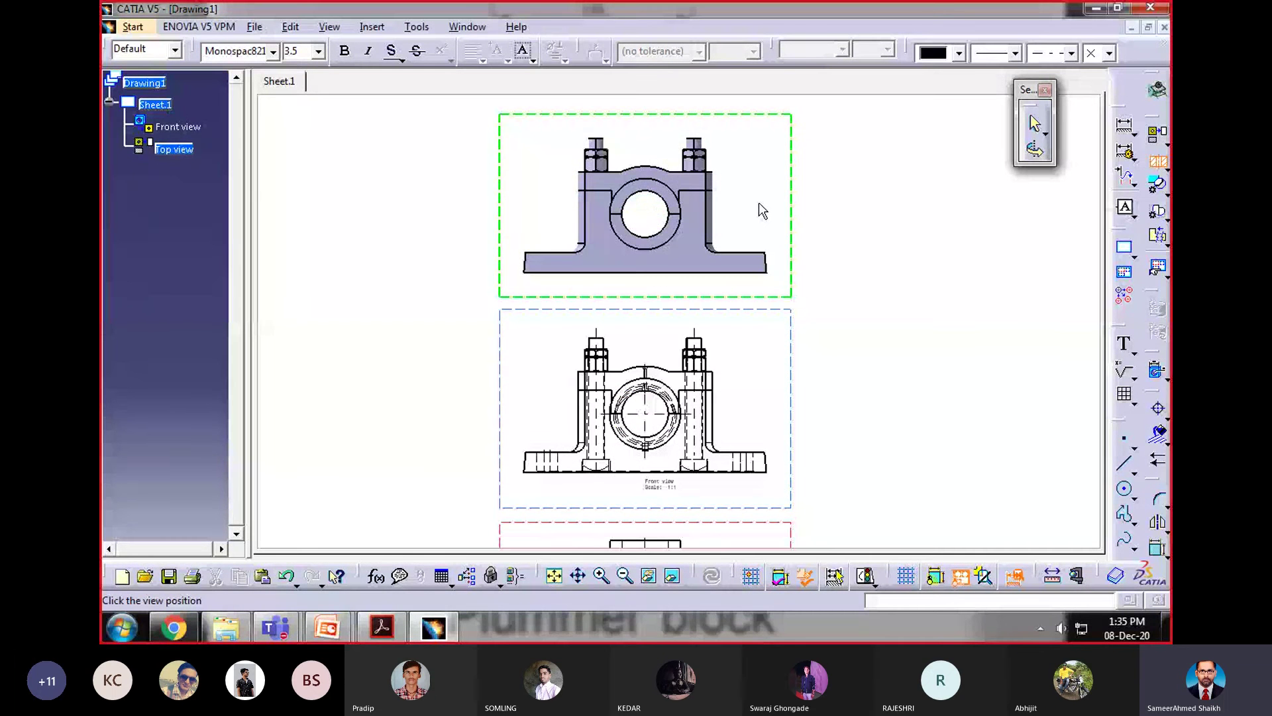
{"action": "left_click", "coordinate": [759, 204]}
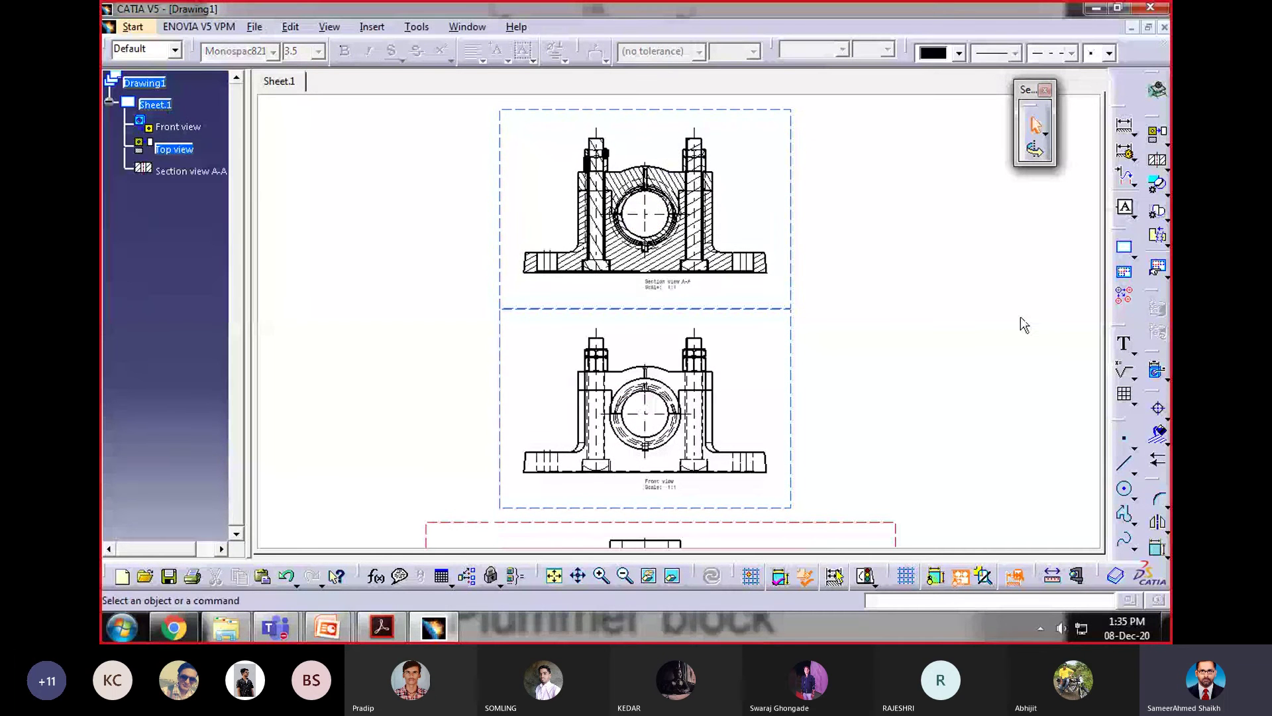
Step: Examine the hatching of the bolts, bearing brasses, cap and base in the section view, and review the sheet's overall view layout
{"action": "mouse_move", "coordinate": [1018, 320]}
{"action": "middle_mouse_down", "text": "ctrl"}
{"action": "mouse_move", "coordinate": [832, 224]}
{"action": "mouse_move", "coordinate": [918, 497]}
{"action": "middle_mouse_up", "text": "ctrl"}
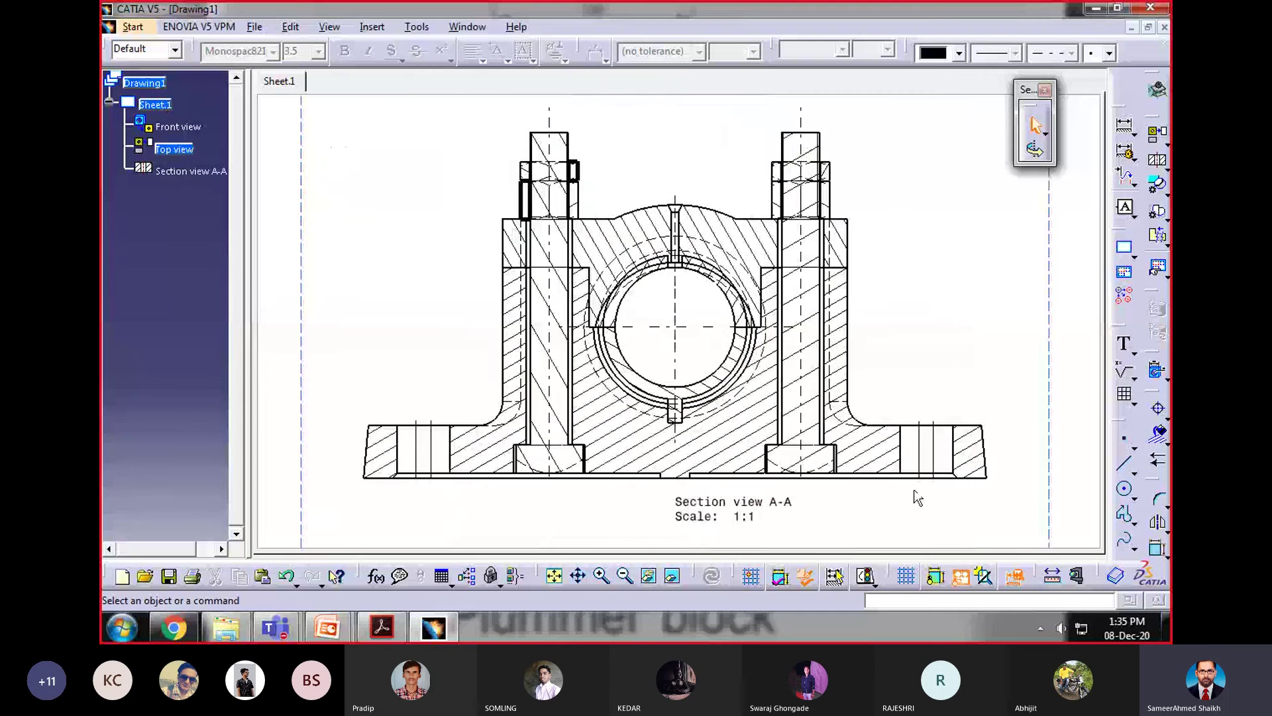
{"action": "middle_click_drag", "start_coordinate": [741, 354], "coordinate": [787, 335]}
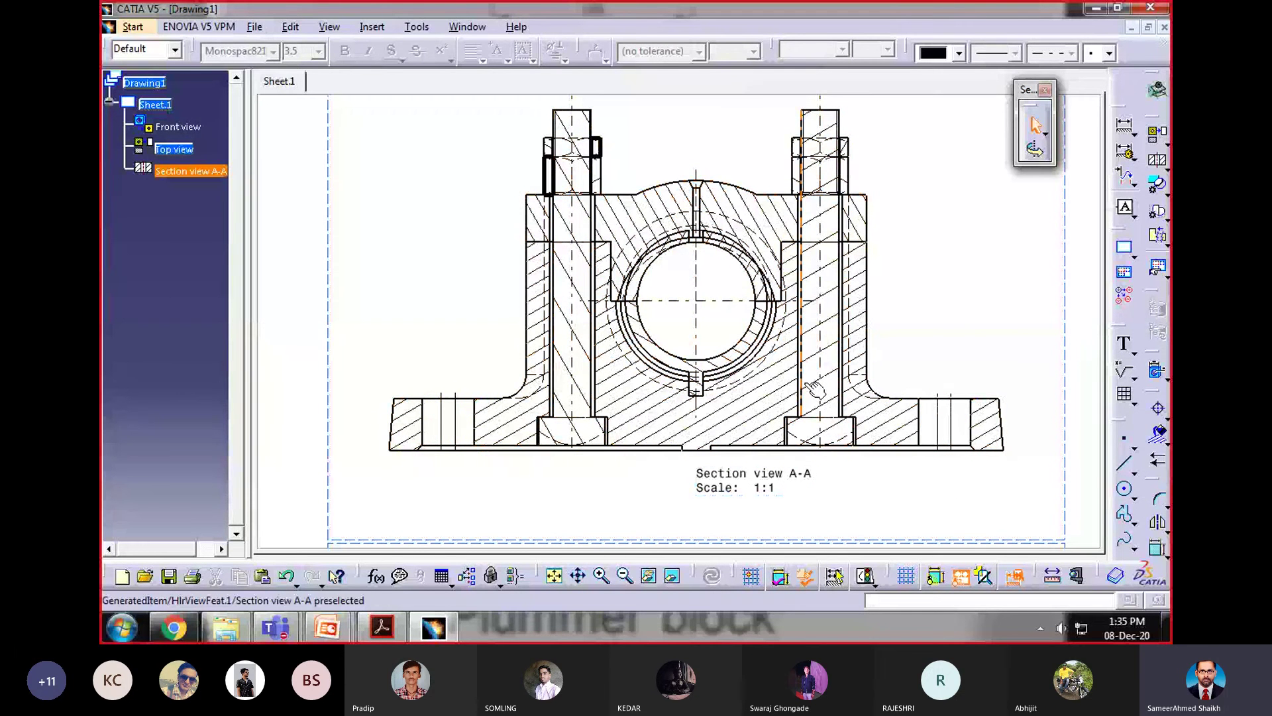
{"action": "mouse_move", "coordinate": [886, 246]}
{"action": "middle_mouse_down", "text": "ctrl"}
{"action": "mouse_move", "coordinate": [892, 276]}
{"action": "mouse_move", "coordinate": [917, 281]}
{"action": "mouse_move", "coordinate": [906, 371]}
{"action": "middle_mouse_up", "text": "ctrl"}
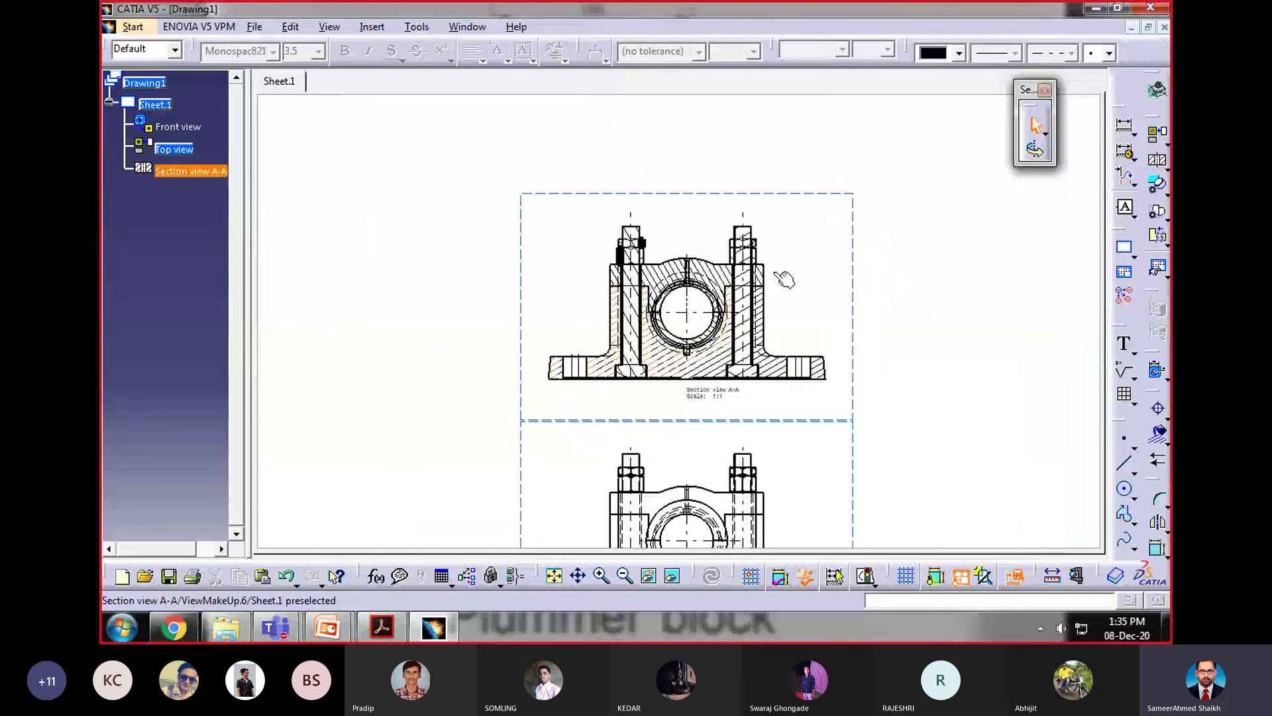
{"action": "middle_click_drag", "start_coordinate": [784, 279], "coordinate": [784, 298], "text": "ctrl"}
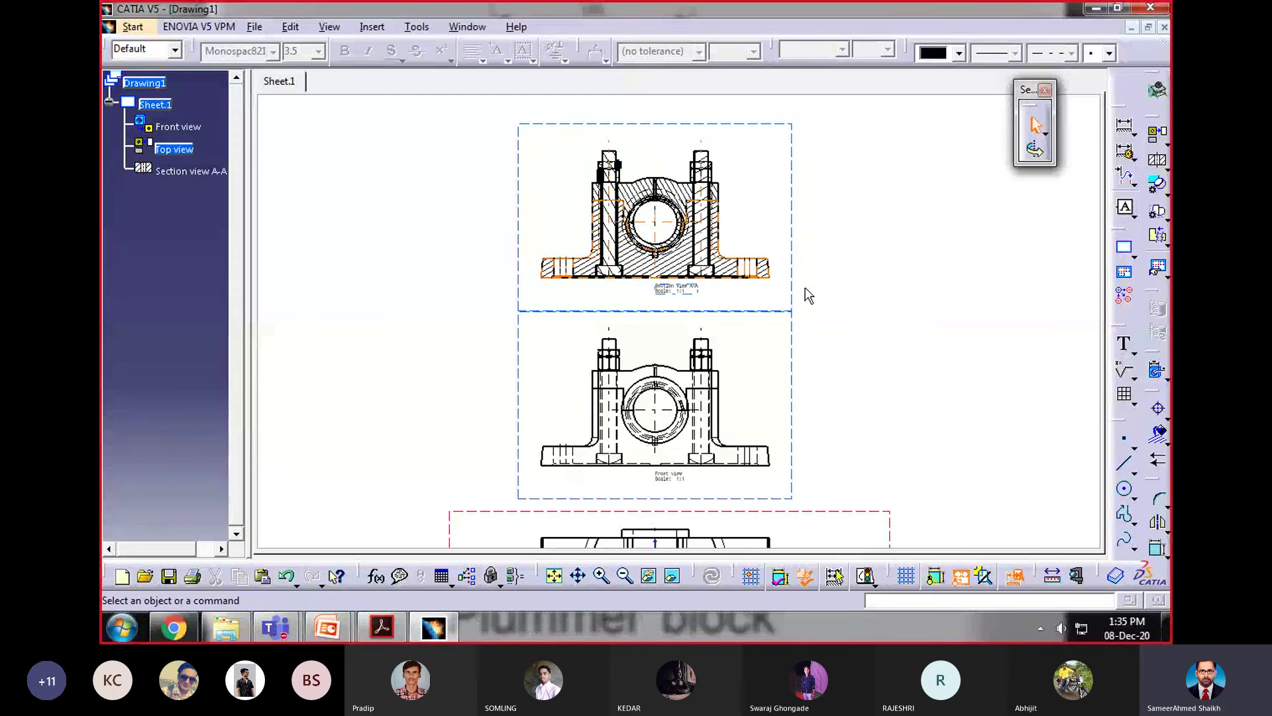
{"action": "mouse_move", "coordinate": [863, 298]}
{"action": "middle_mouse_down", "text": "ctrl"}
{"action": "mouse_move", "coordinate": [908, 406]}
{"action": "mouse_move", "coordinate": [901, 325]}
{"action": "middle_mouse_up", "text": "ctrl"}
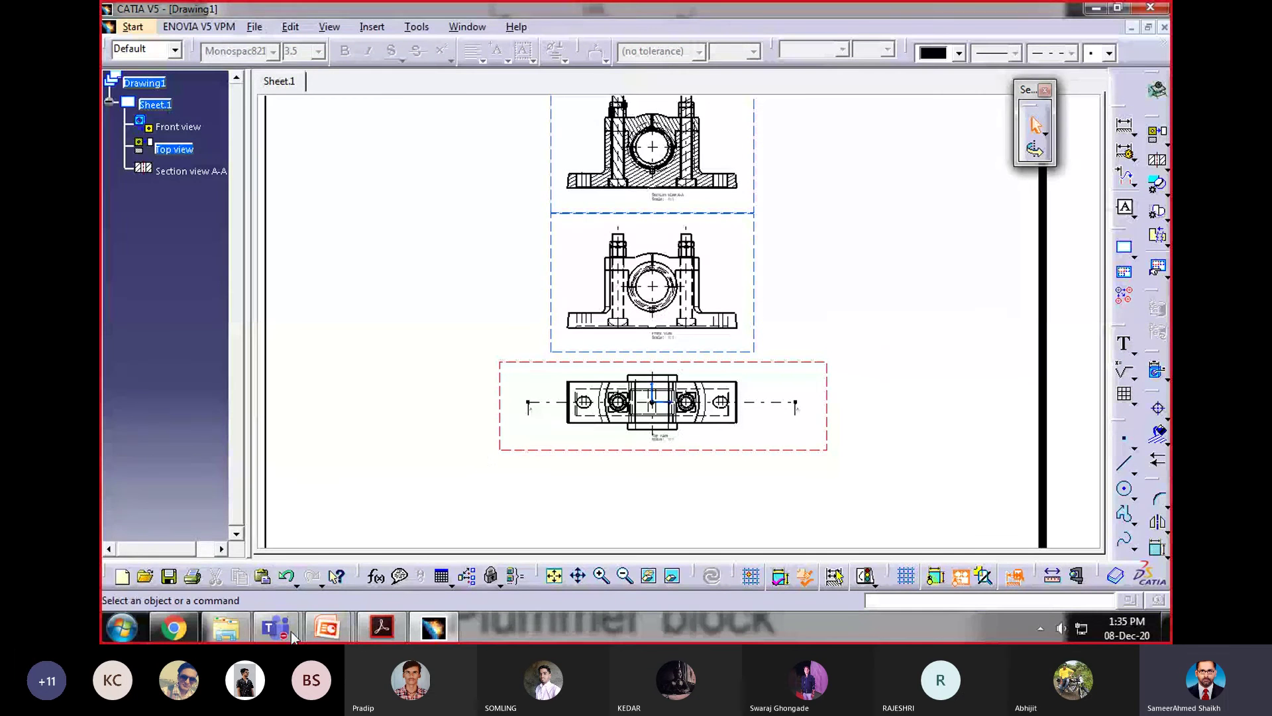
{"action": "mouse_move", "coordinate": [275, 627]}
{"action": "left_click", "coordinate": [366, 547]}
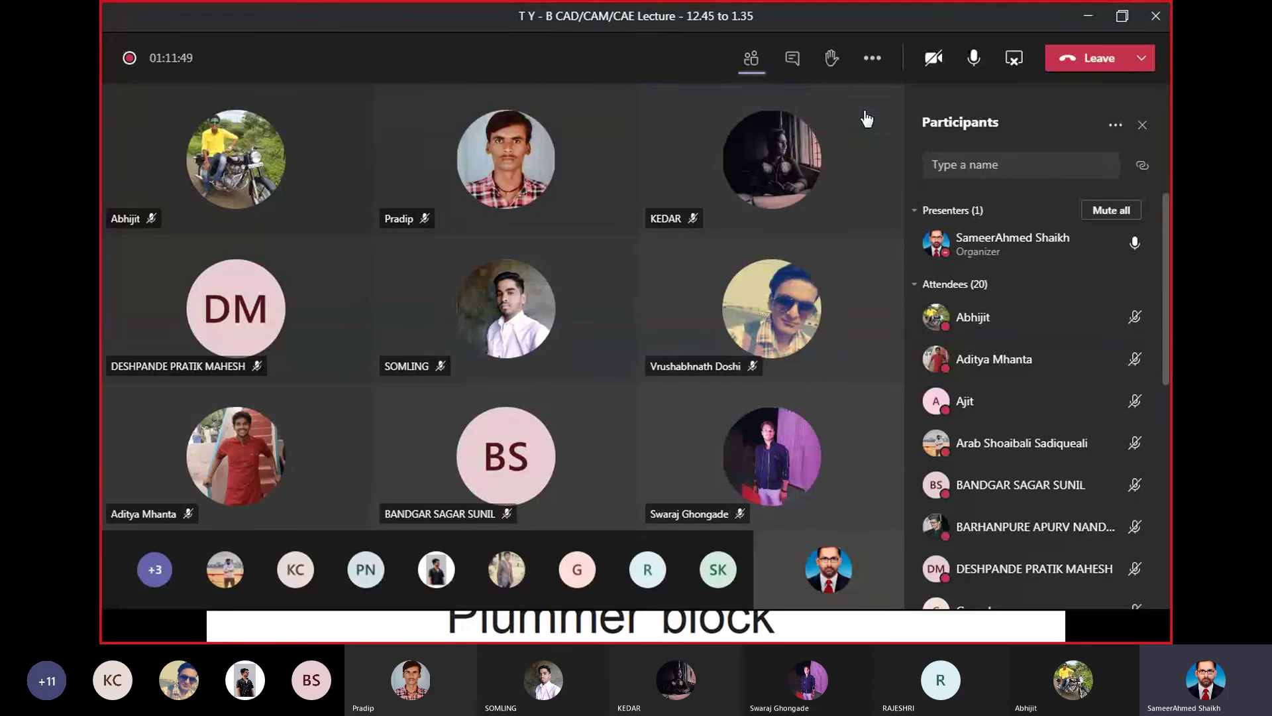
{"action": "left_click", "coordinate": [871, 58]}
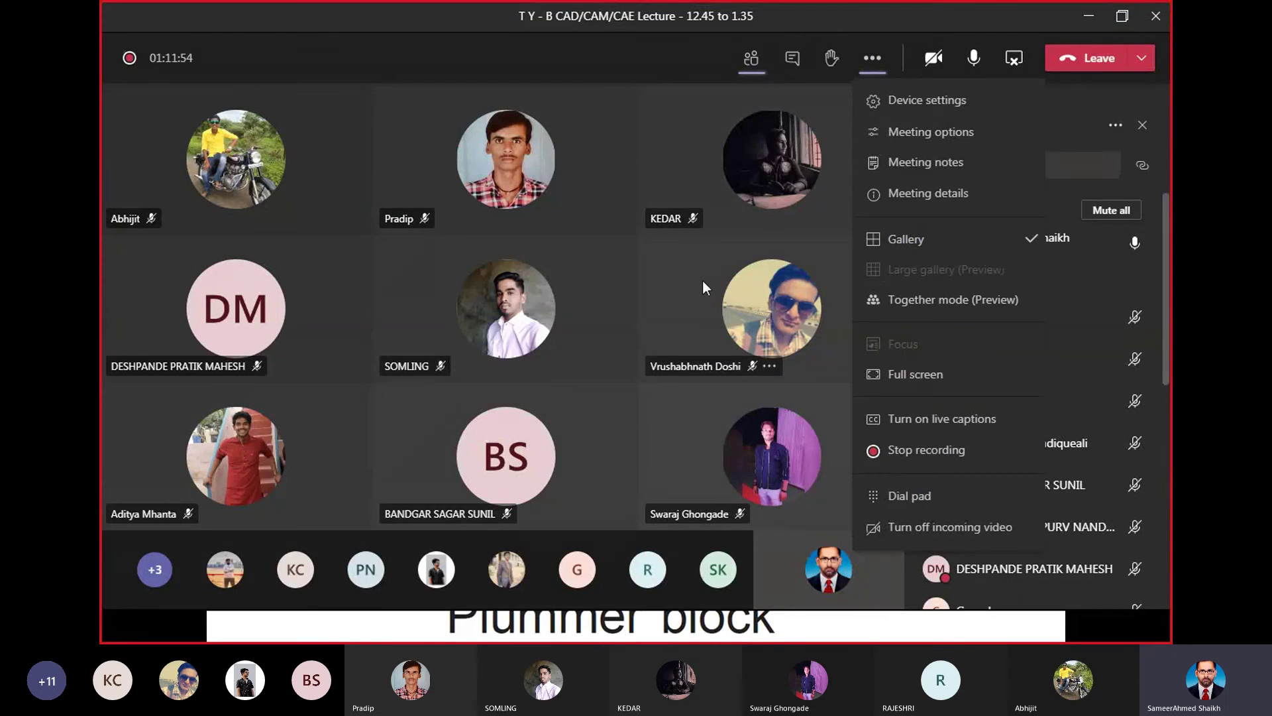
{"action": "key", "text": "alt+Tab"}
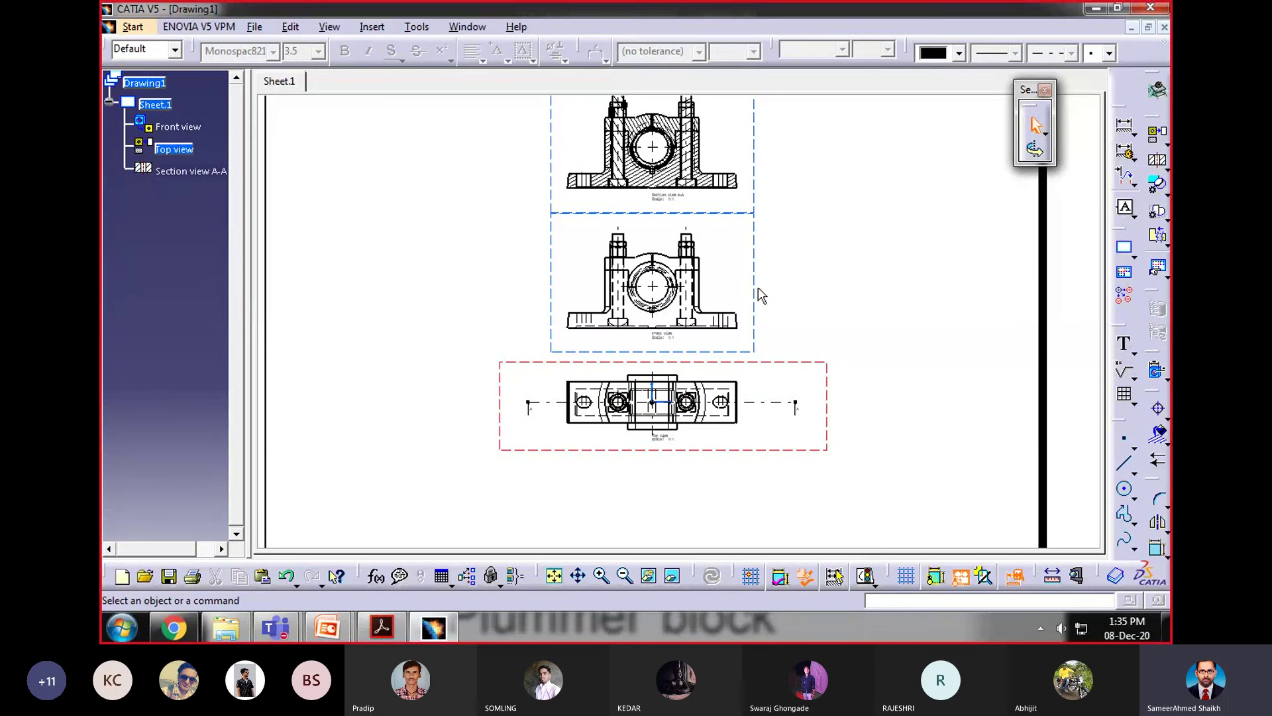
Step: Switch to the Product1 window to examine the assembled plummer block in 3D, and go to the Teams meeting window
{"action": "left_click", "coordinate": [467, 27]}
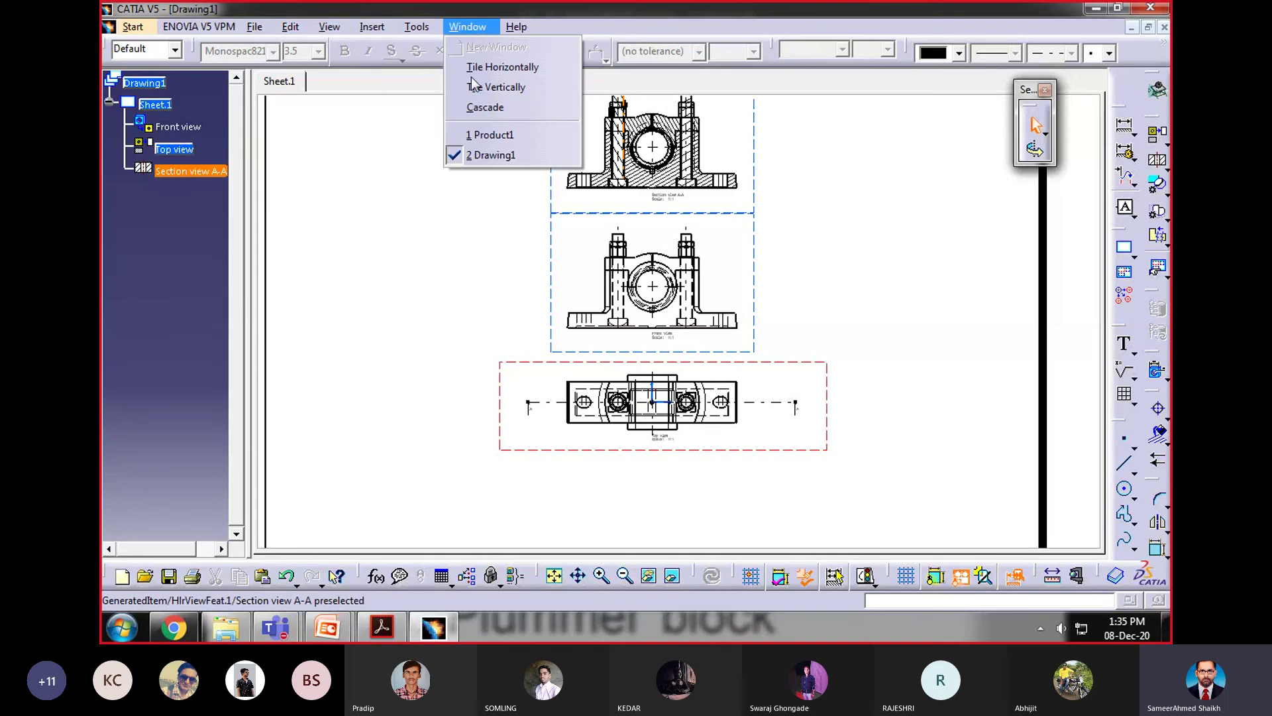
{"action": "left_click", "coordinate": [490, 135]}
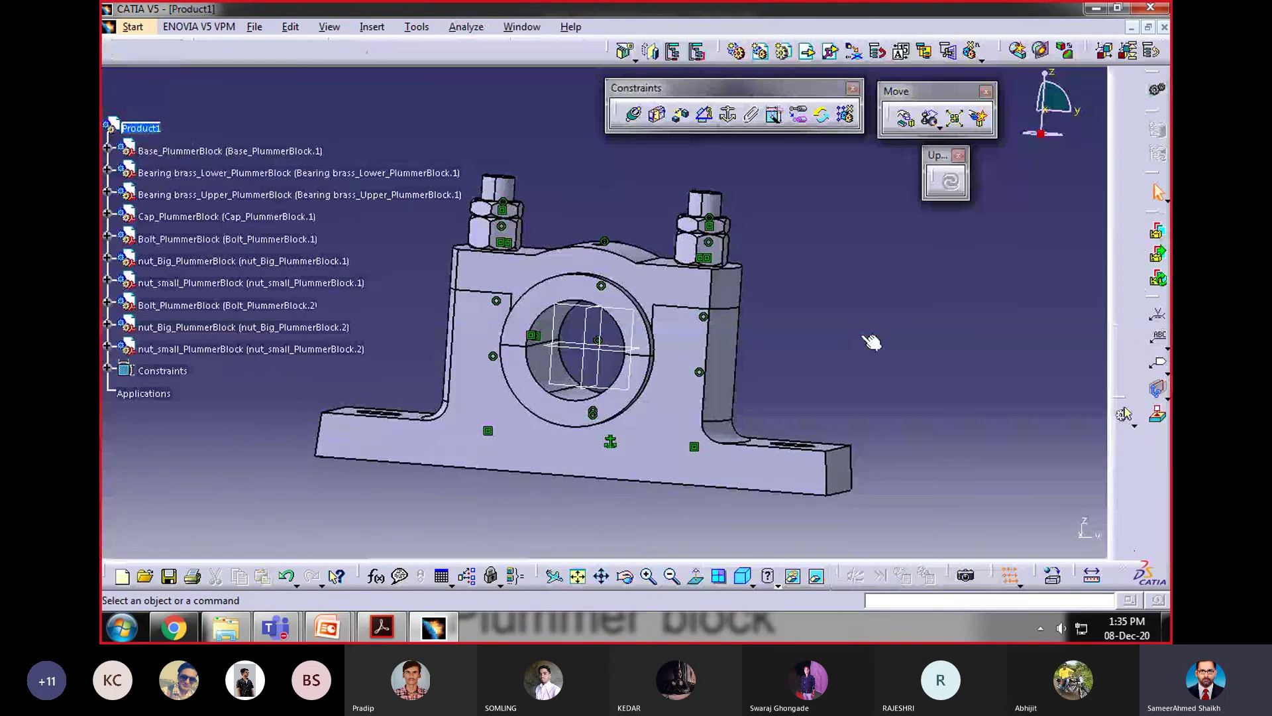
{"action": "middle_click_drag", "start_coordinate": [871, 341], "coordinate": [619, 178]}
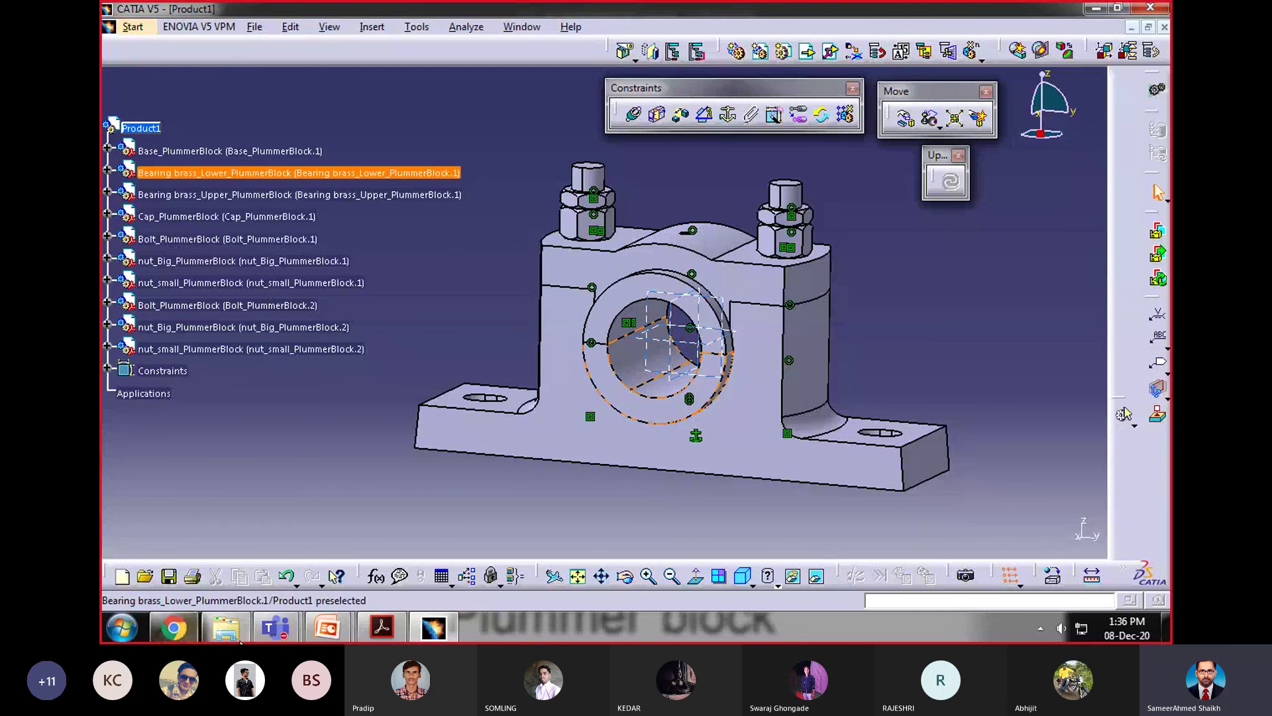
{"action": "mouse_move", "coordinate": [275, 626]}
{"action": "left_click", "coordinate": [404, 526]}
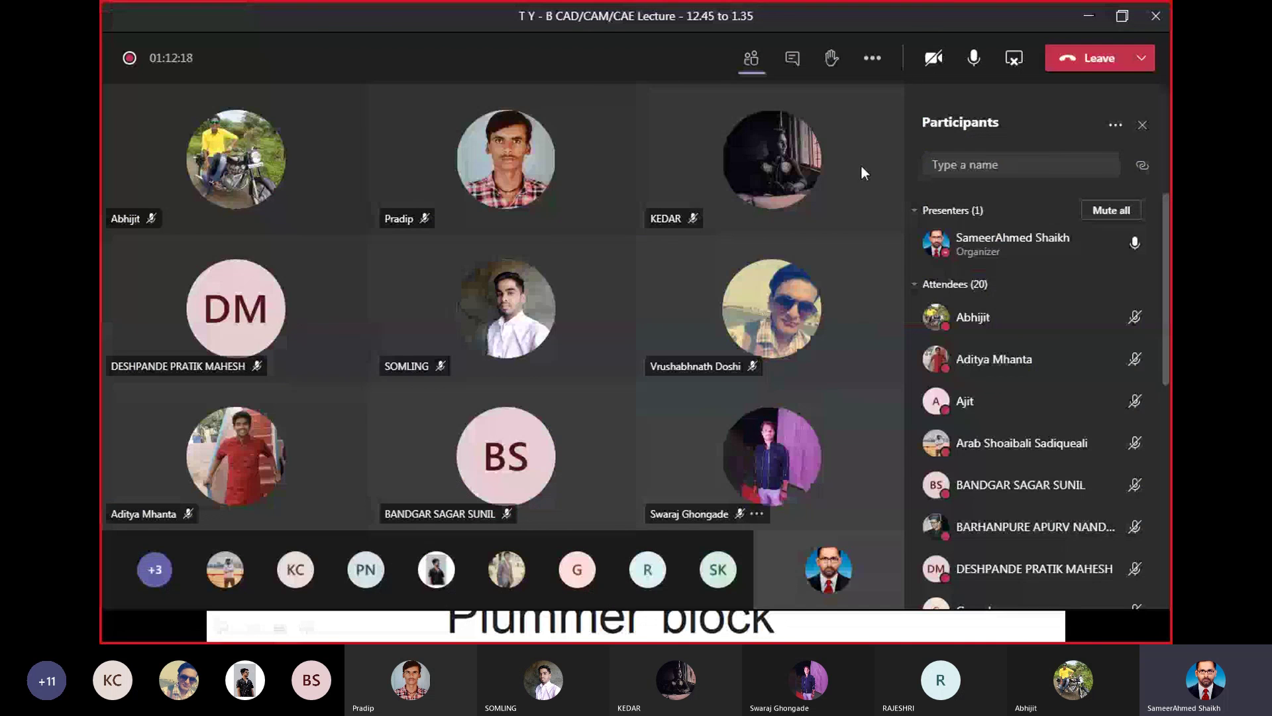